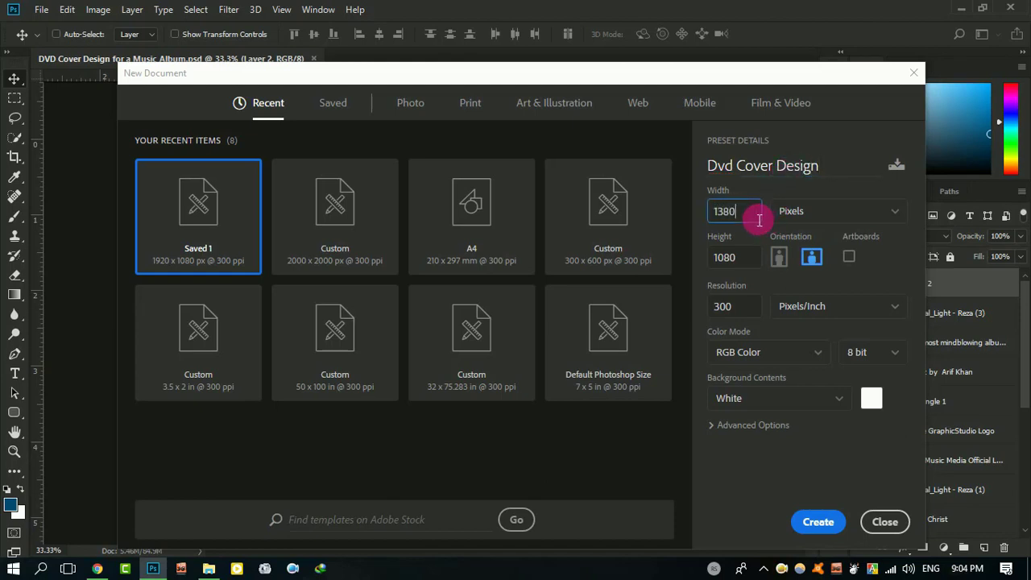
Step: Set the Dvd Cover Design preset to 1380 × 1384 px and create the blank white document
{"action": "left_click", "coordinate": [750, 259]}
{"action": "type", "text": "1384"}
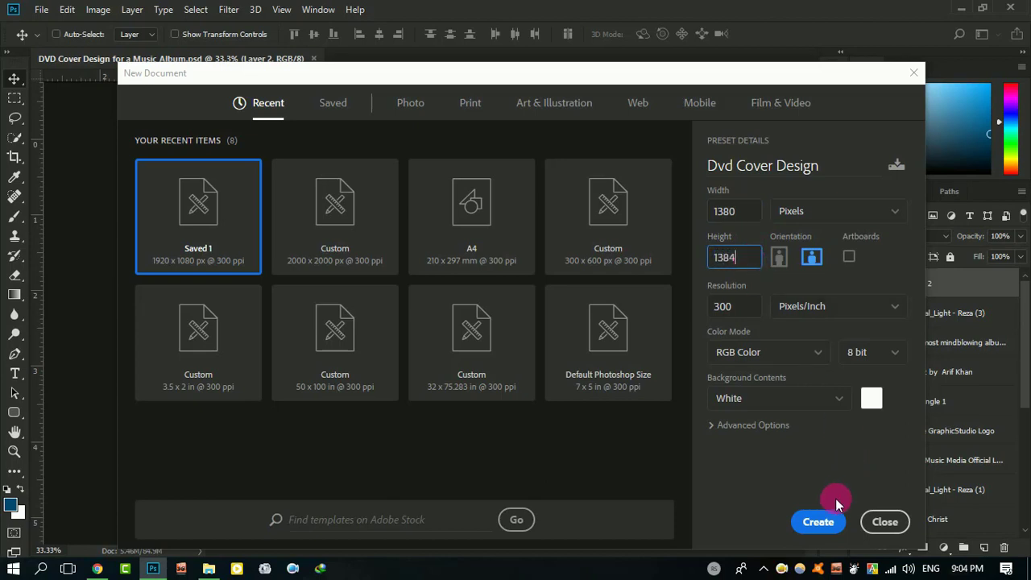
{"action": "left_click", "coordinate": [820, 522]}
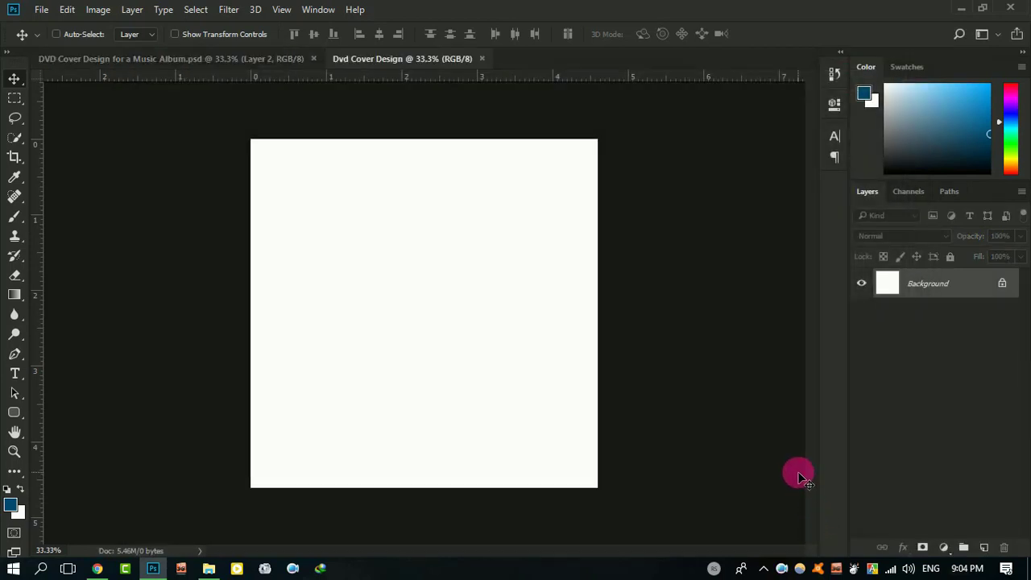
Step: Drag the warrior woman image from the desktop onto the canvas and scale it to full height
{"action": "left_click", "coordinate": [966, 7]}
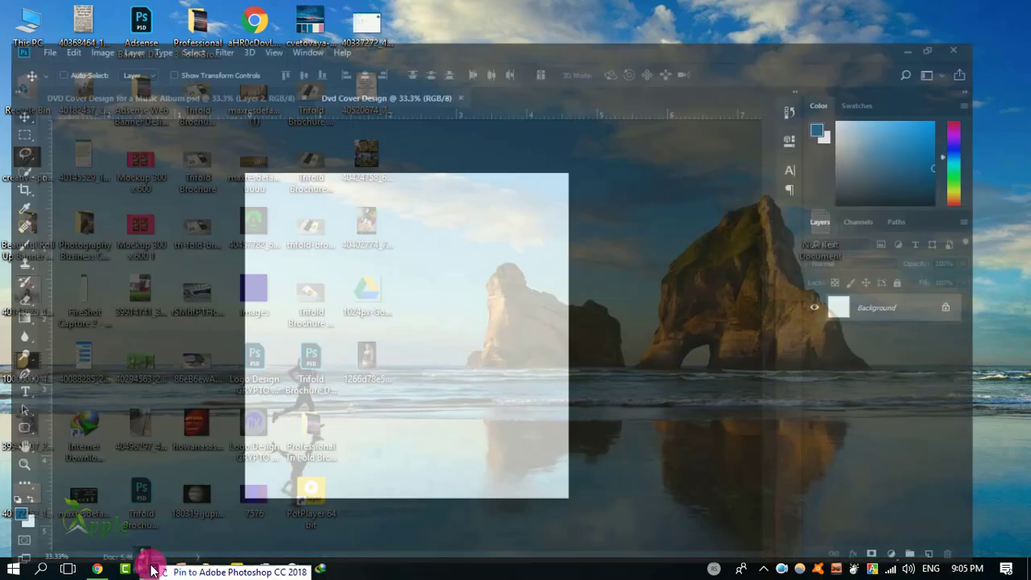
{"action": "mouse_move", "coordinate": [394, 462]}
{"action": "left_mouse_down"}
{"action": "mouse_move", "coordinate": [306, 415]}
{"action": "mouse_move", "coordinate": [338, 372]}
{"action": "mouse_move", "coordinate": [467, 322]}
{"action": "left_mouse_up"}
{"action": "mouse_move", "coordinate": [539, 487]}
{"action": "left_mouse_down"}
{"action": "mouse_move", "coordinate": [555, 516]}
{"action": "mouse_move", "coordinate": [547, 499]}
{"action": "left_mouse_up"}
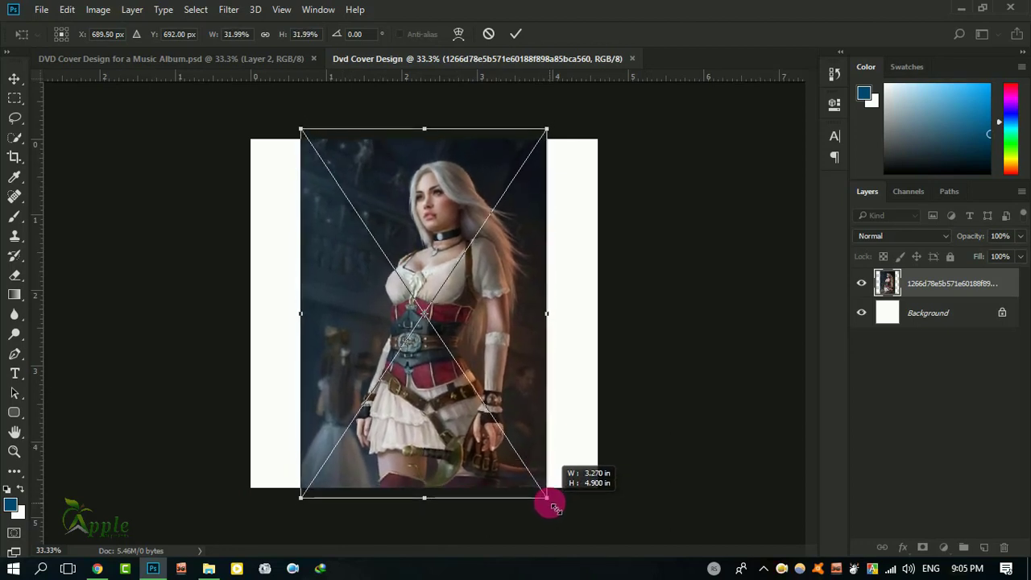
{"action": "left_click", "coordinate": [516, 34]}
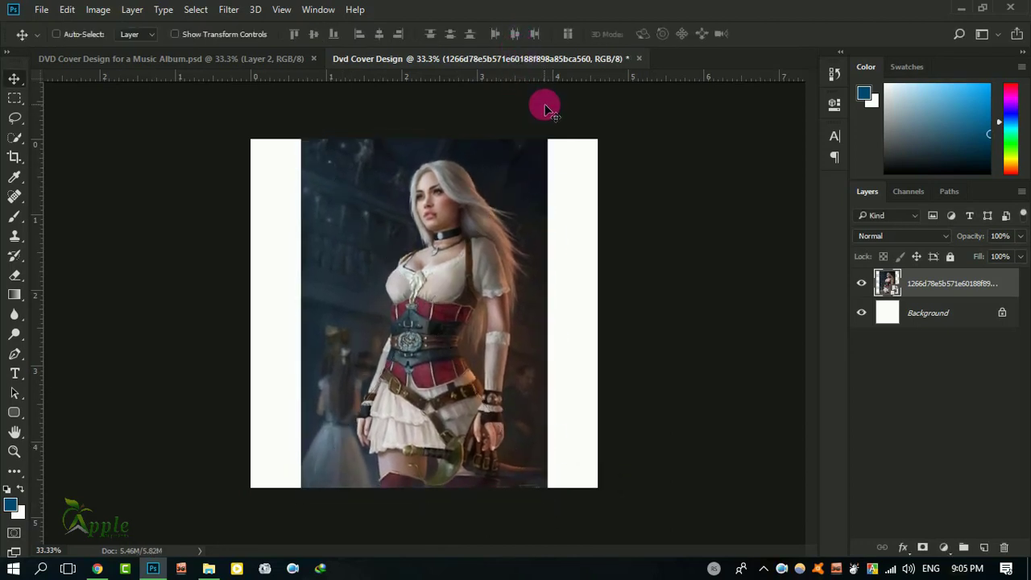
Step: Shift the warrior image to the canvas's right edge and duplicate its layer
{"action": "left_click_drag", "start_coordinate": [495, 251], "coordinate": [506, 251]}
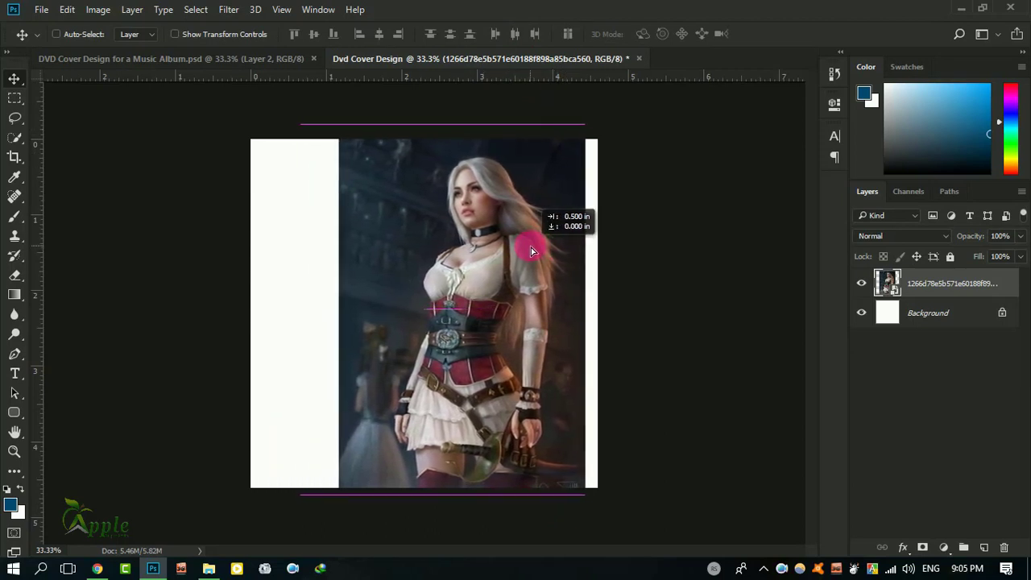
{"action": "left_click_drag", "start_coordinate": [505, 251], "coordinate": [555, 251]}
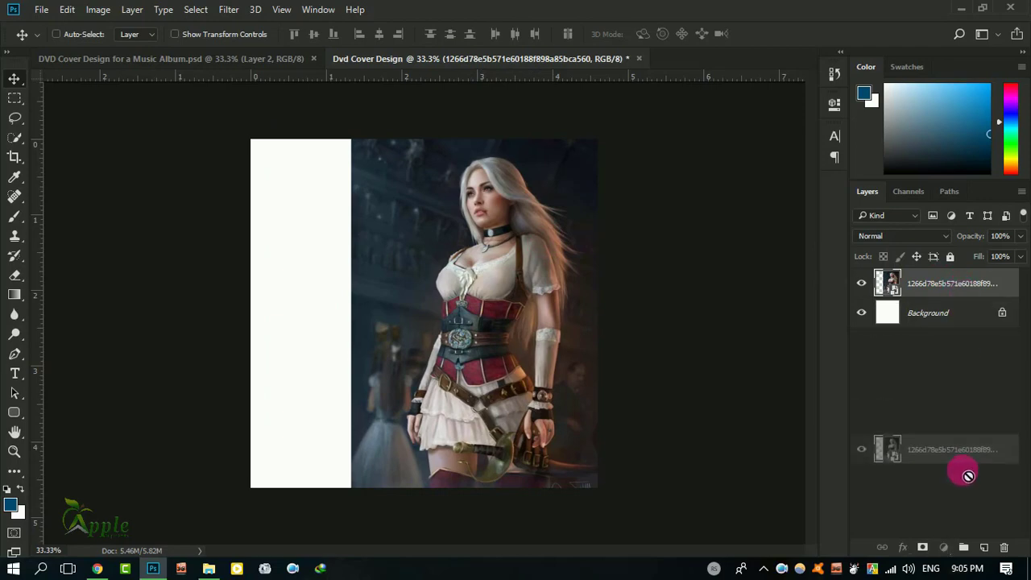
{"action": "left_click_drag", "start_coordinate": [963, 291], "coordinate": [984, 547]}
Step: Free Transform the lower copy to about 53%, shifted left to cover the white strip
{"action": "left_click", "coordinate": [943, 316]}
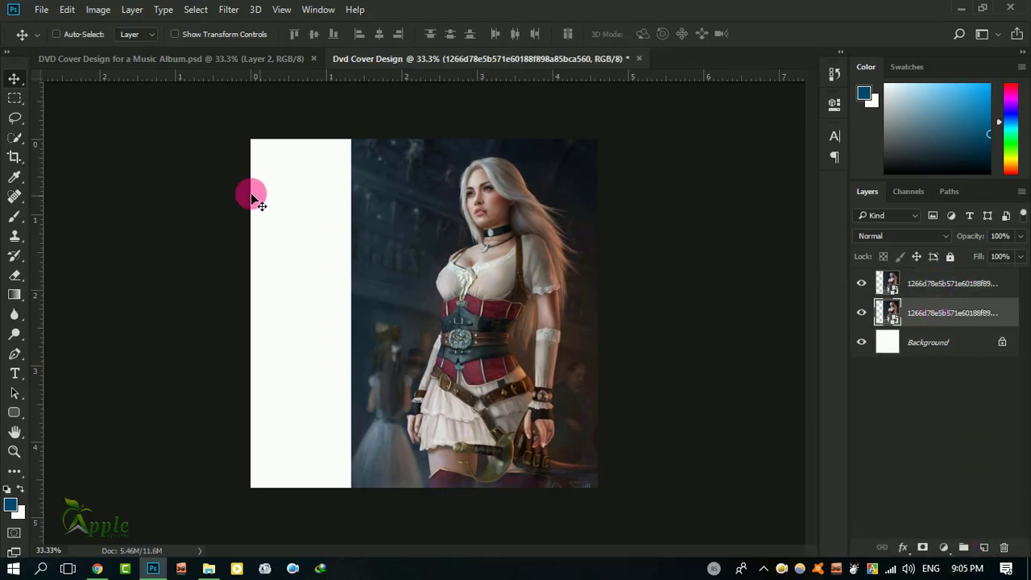
{"action": "left_click", "coordinate": [66, 10]}
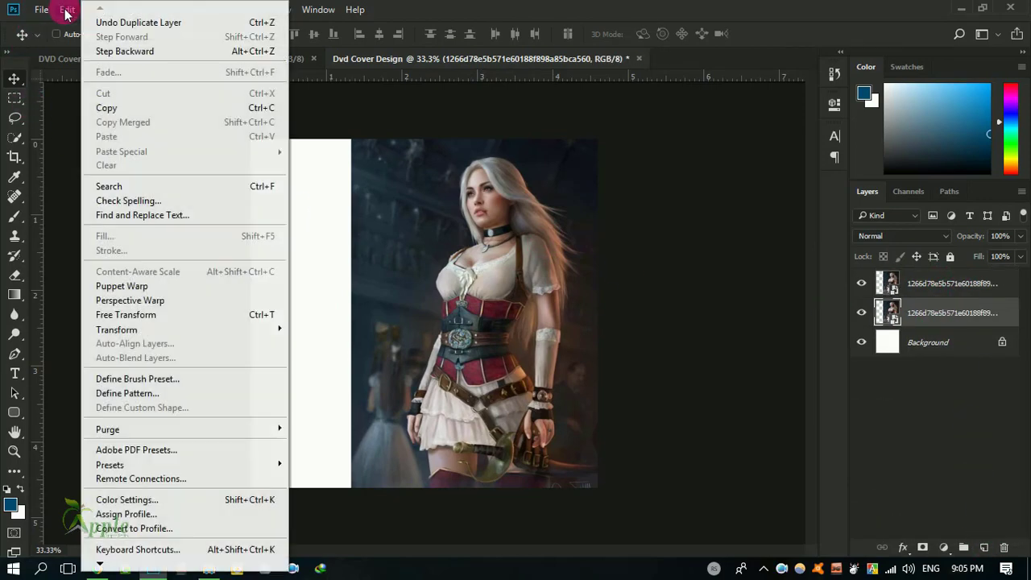
{"action": "left_click", "coordinate": [156, 315]}
{"action": "left_click_drag", "start_coordinate": [351, 137], "coordinate": [110, 50]}
{"action": "mouse_move", "coordinate": [361, 174]}
{"action": "left_mouse_down"}
{"action": "mouse_move", "coordinate": [363, 280]}
{"action": "mouse_move", "coordinate": [377, 310]}
{"action": "left_mouse_up"}
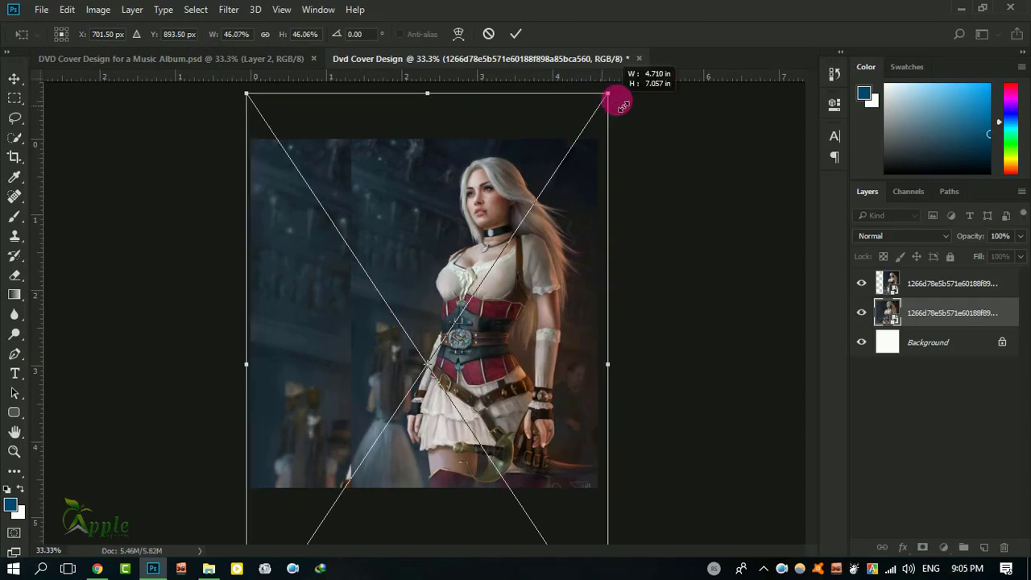
{"action": "left_click_drag", "start_coordinate": [603, 101], "coordinate": [648, 84]}
{"action": "left_click_drag", "start_coordinate": [555, 251], "coordinate": [570, 294]}
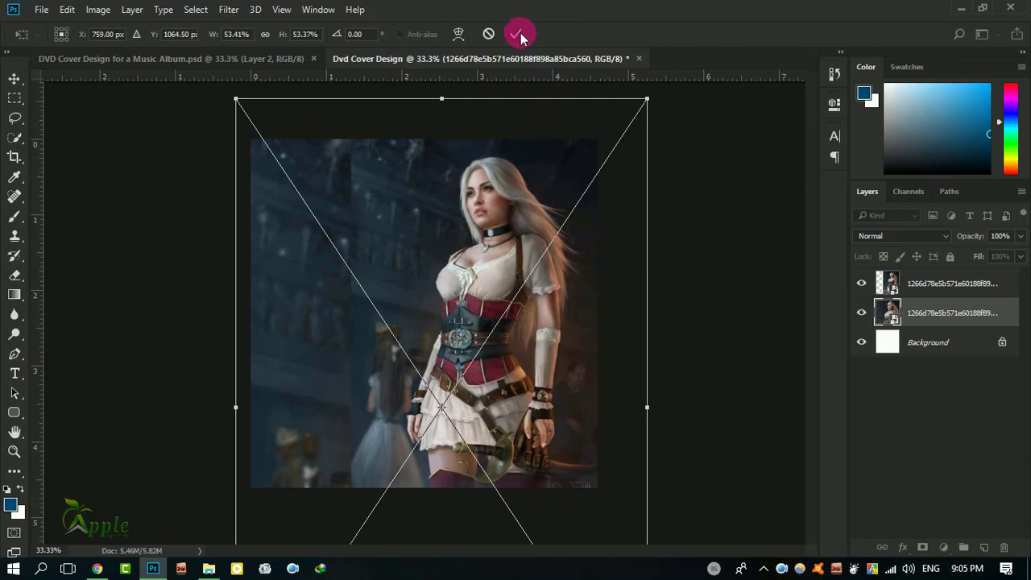
{"action": "left_click", "coordinate": [515, 34]}
Step: Add a layer mask to the top warrior layer and try a first gradient on it
{"action": "key", "text": "ctrl+plus"}
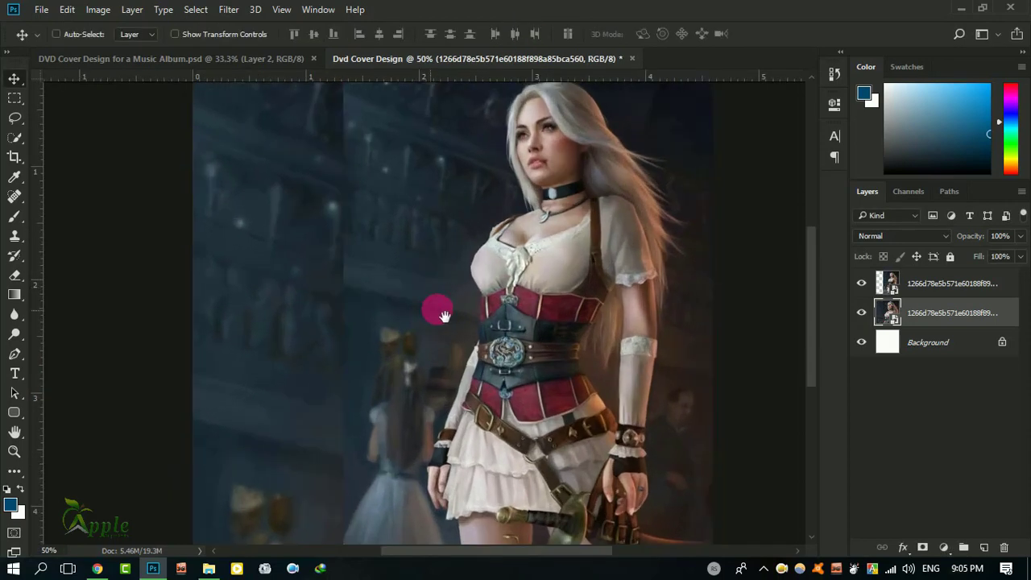
{"action": "left_click", "coordinate": [927, 293]}
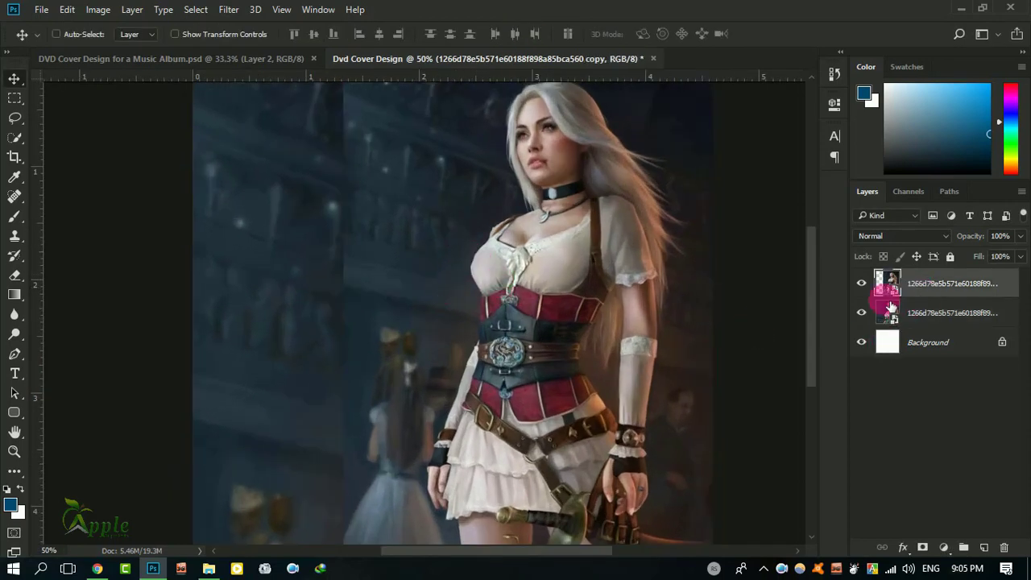
{"action": "left_click", "coordinate": [923, 547]}
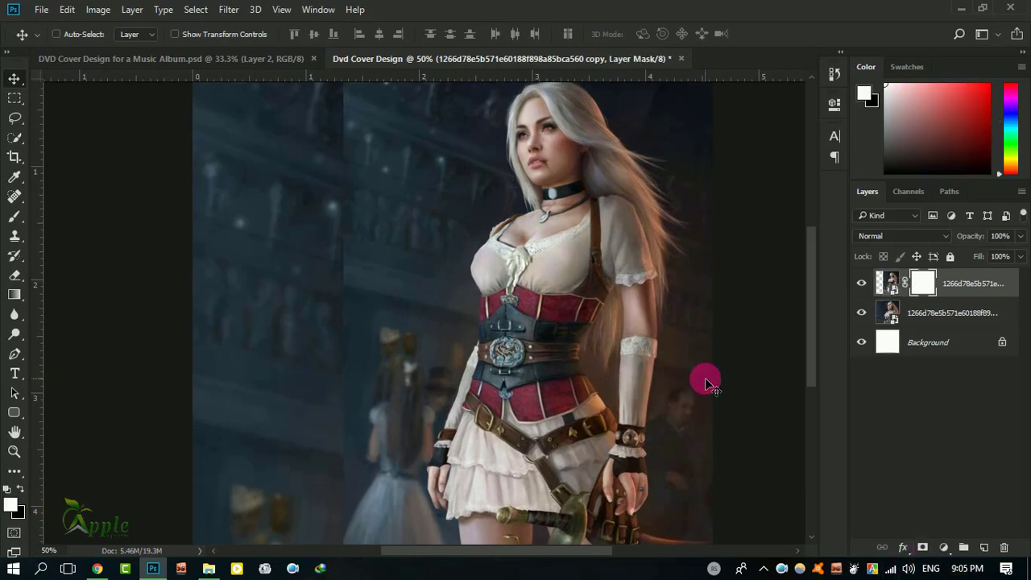
{"action": "key", "text": "ctrl+minus"}
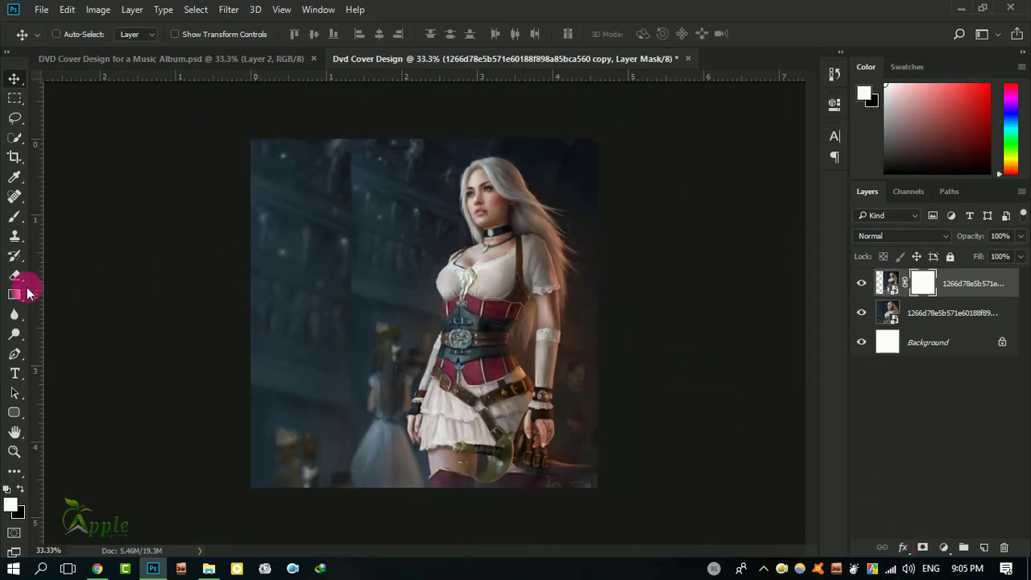
{"action": "left_click", "coordinate": [10, 293]}
{"action": "left_click_drag", "start_coordinate": [330, 285], "coordinate": [396, 288]}
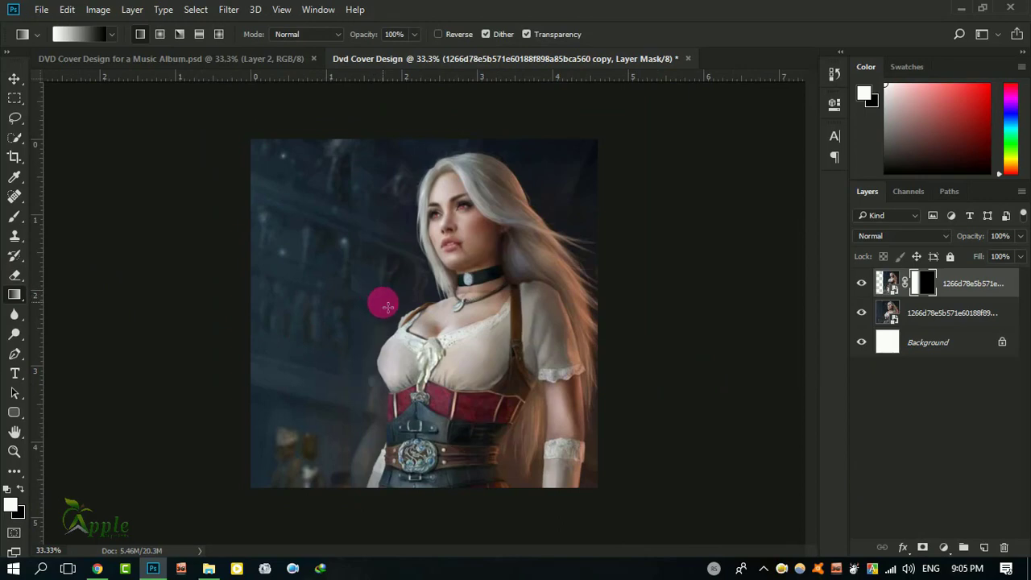
{"action": "key", "text": "ctrl+z"}
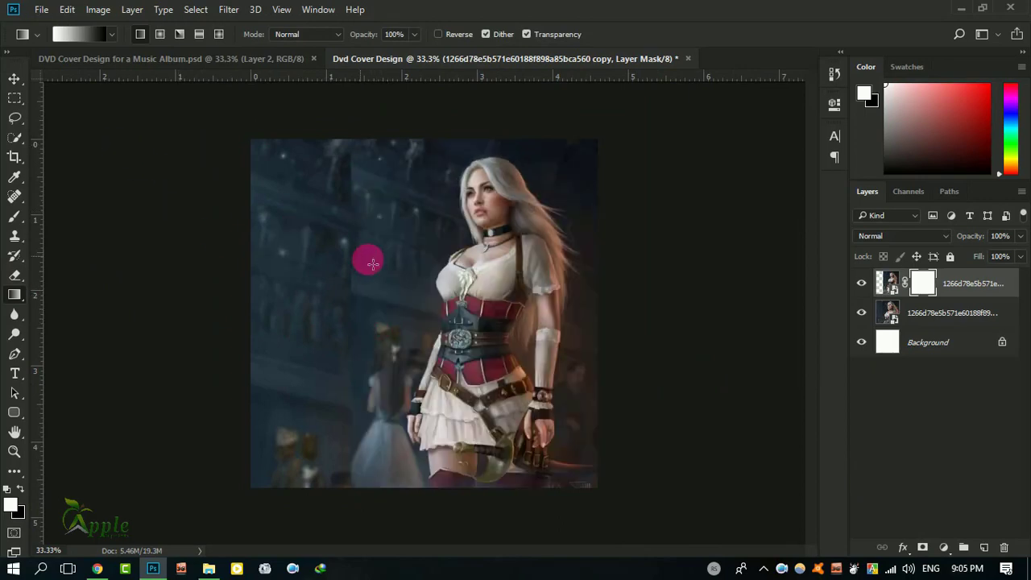
Step: Paint a black Foreground to Transparent gradient on the mask to fade the left edge
{"action": "left_click", "coordinate": [74, 33]}
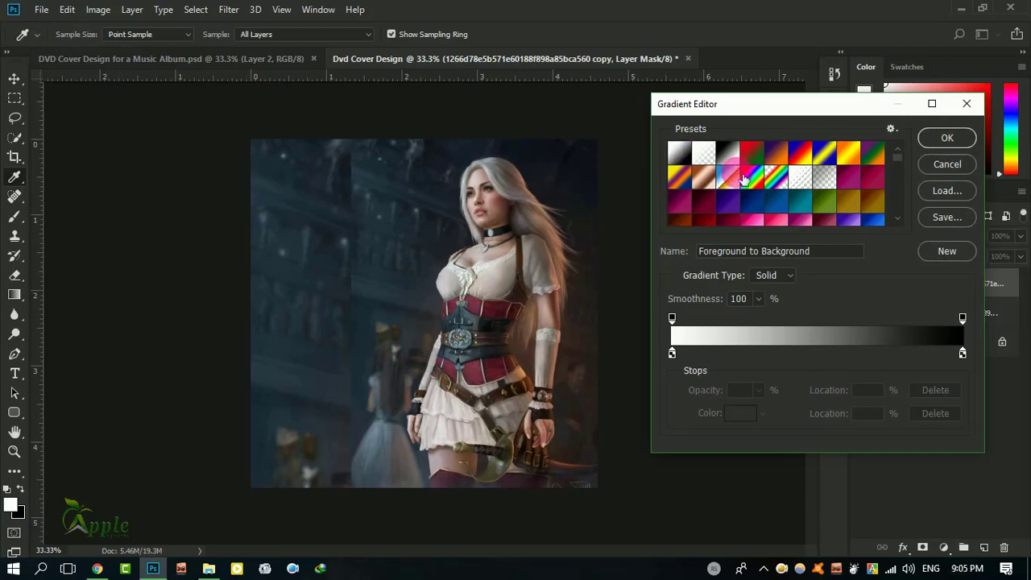
{"action": "double_click", "coordinate": [703, 153]}
{"action": "left_click", "coordinate": [674, 191]}
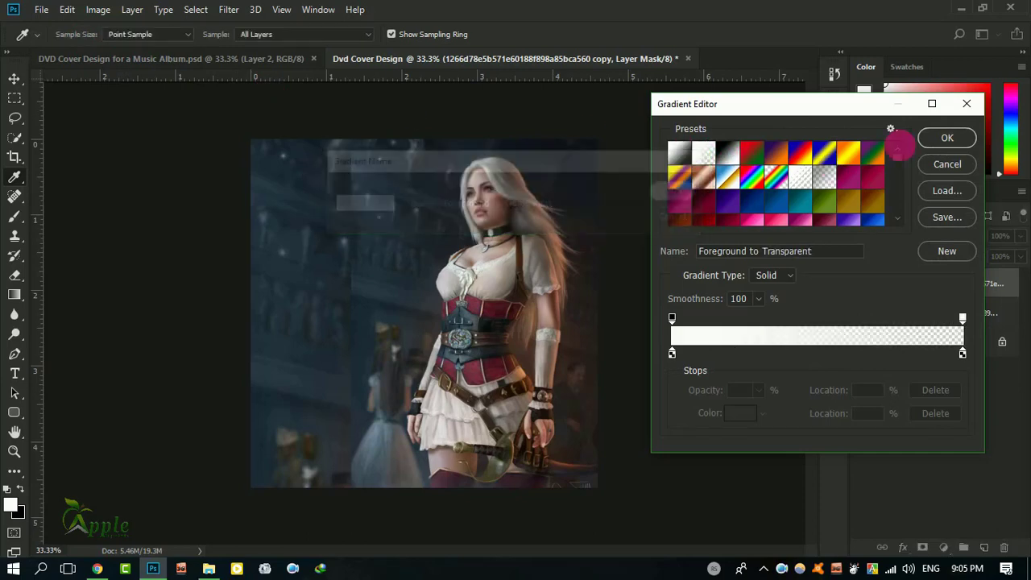
{"action": "left_click", "coordinate": [937, 138]}
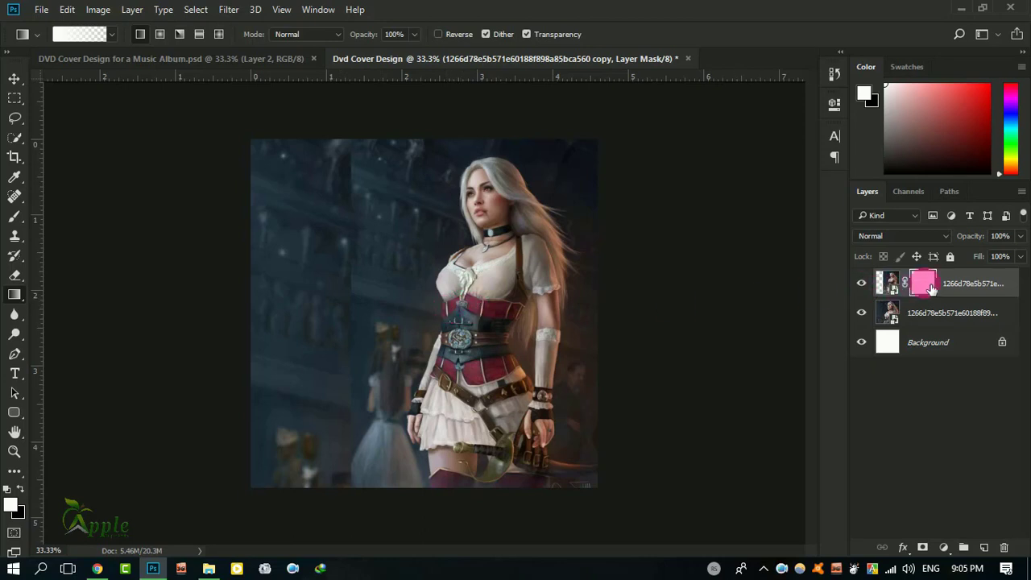
{"action": "mouse_move", "coordinate": [310, 309]}
{"action": "left_mouse_down"}
{"action": "mouse_move", "coordinate": [438, 311]}
{"action": "mouse_move", "coordinate": [435, 326]}
{"action": "left_mouse_up"}
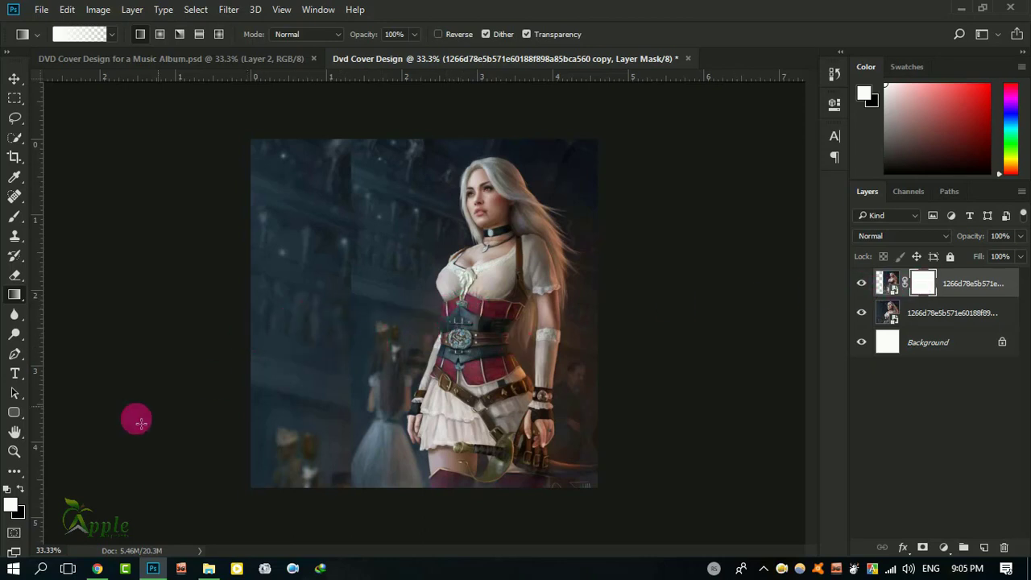
{"action": "left_click", "coordinate": [19, 489]}
{"action": "left_click_drag", "start_coordinate": [322, 299], "coordinate": [400, 295]}
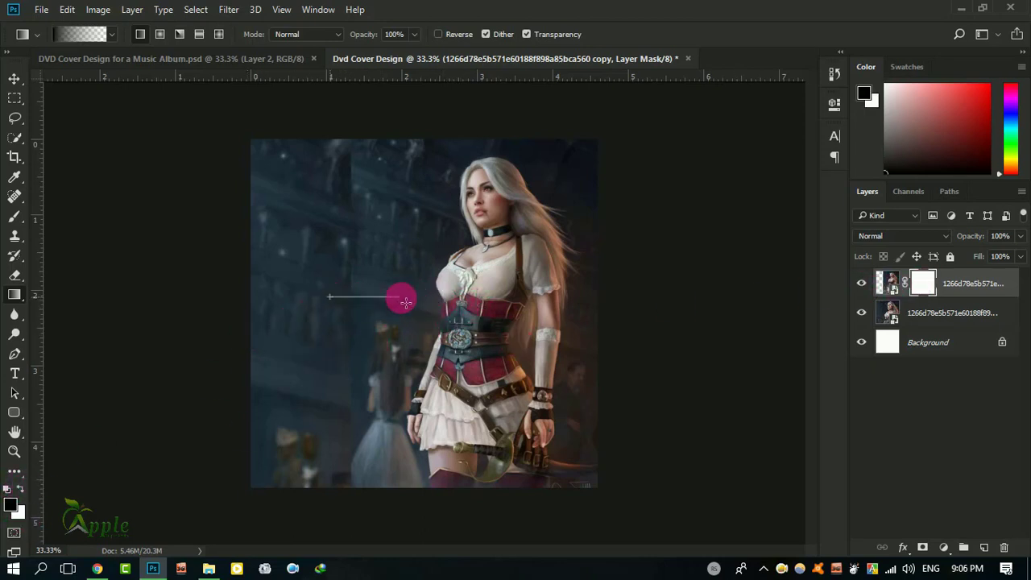
{"action": "left_click_drag", "start_coordinate": [323, 315], "coordinate": [409, 321]}
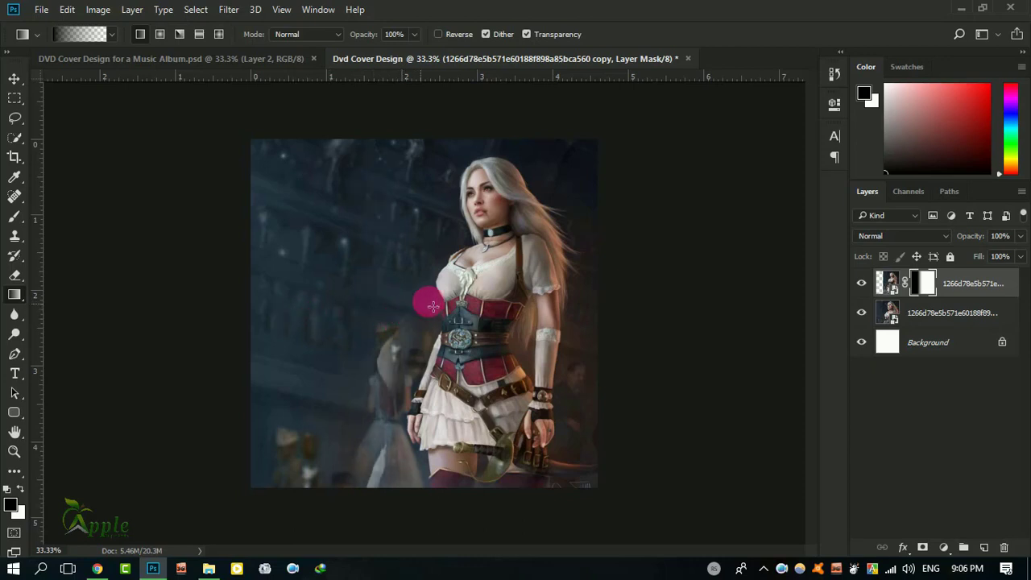
Step: Enlarge the top warrior layer slightly and nudge it into position
{"action": "left_click", "coordinate": [14, 79]}
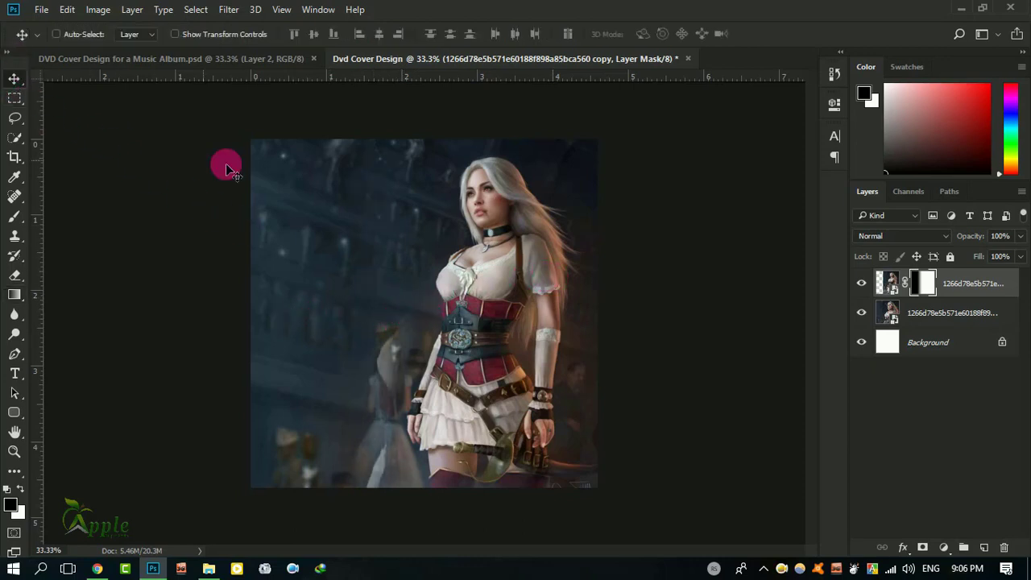
{"action": "left_click", "coordinate": [67, 9]}
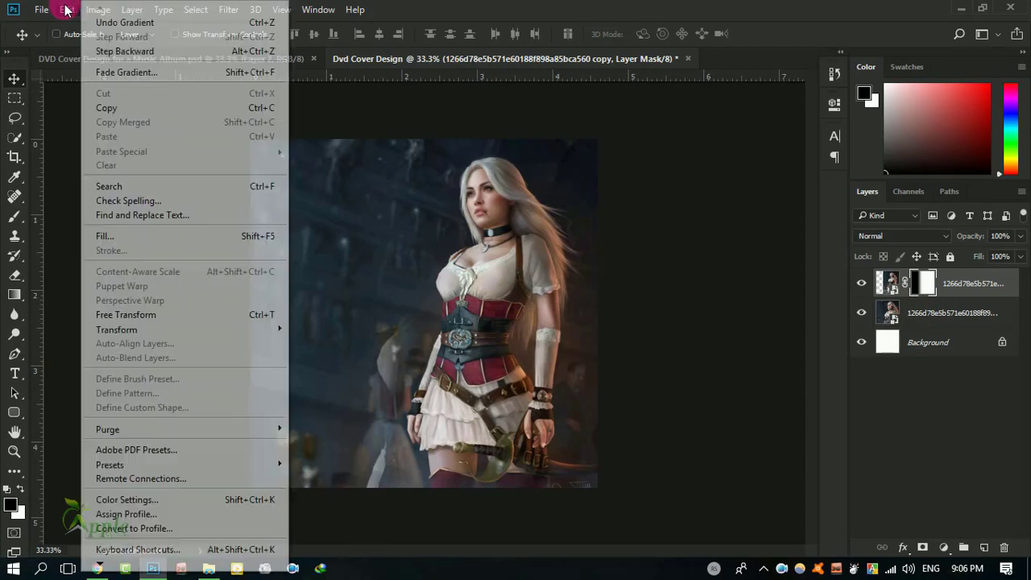
{"action": "left_click", "coordinate": [153, 315]}
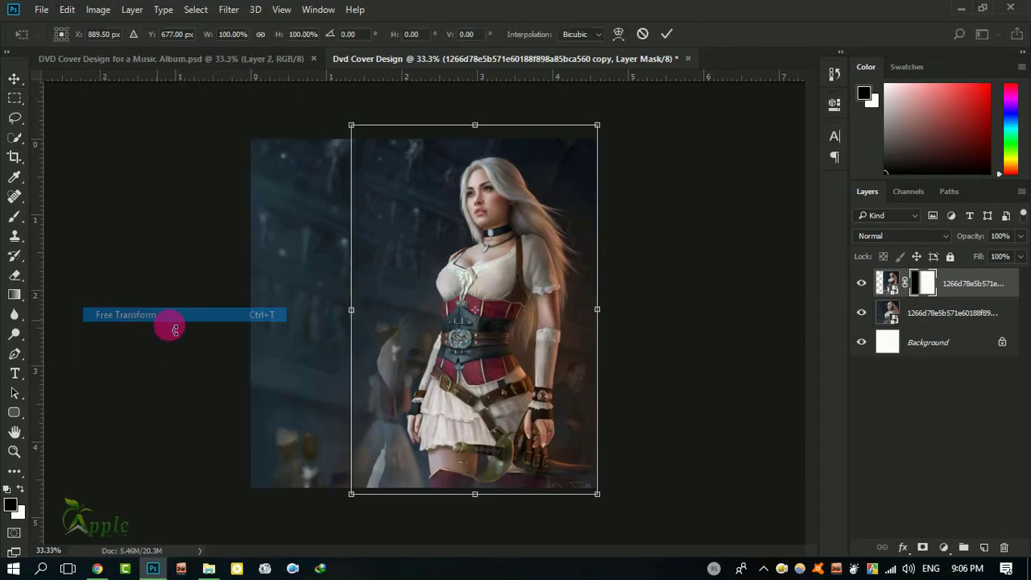
{"action": "left_click_drag", "start_coordinate": [351, 494], "coordinate": [336, 517]}
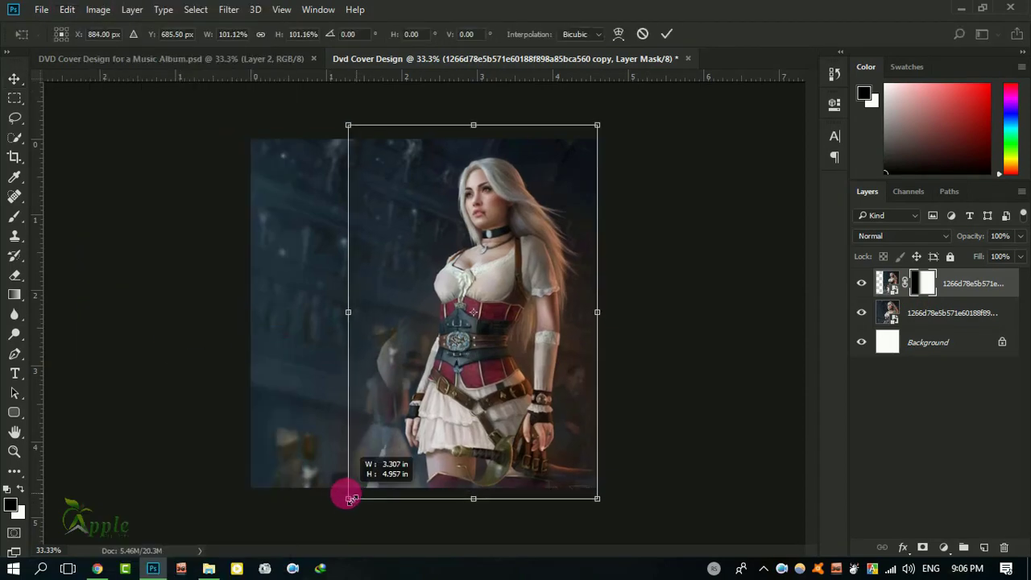
{"action": "left_click_drag", "start_coordinate": [438, 451], "coordinate": [423, 431]}
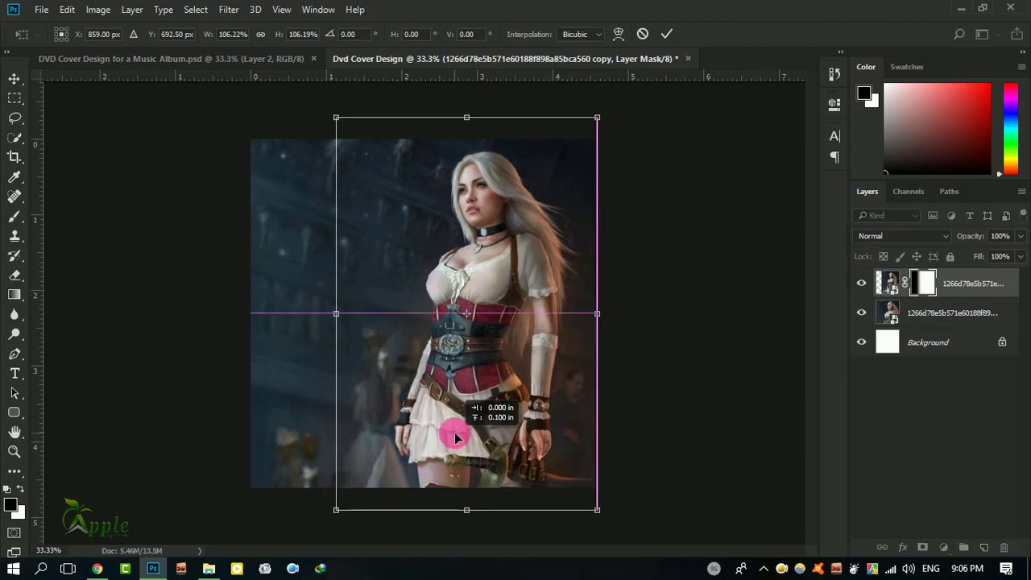
{"action": "left_click_drag", "start_coordinate": [336, 510], "coordinate": [327, 521]}
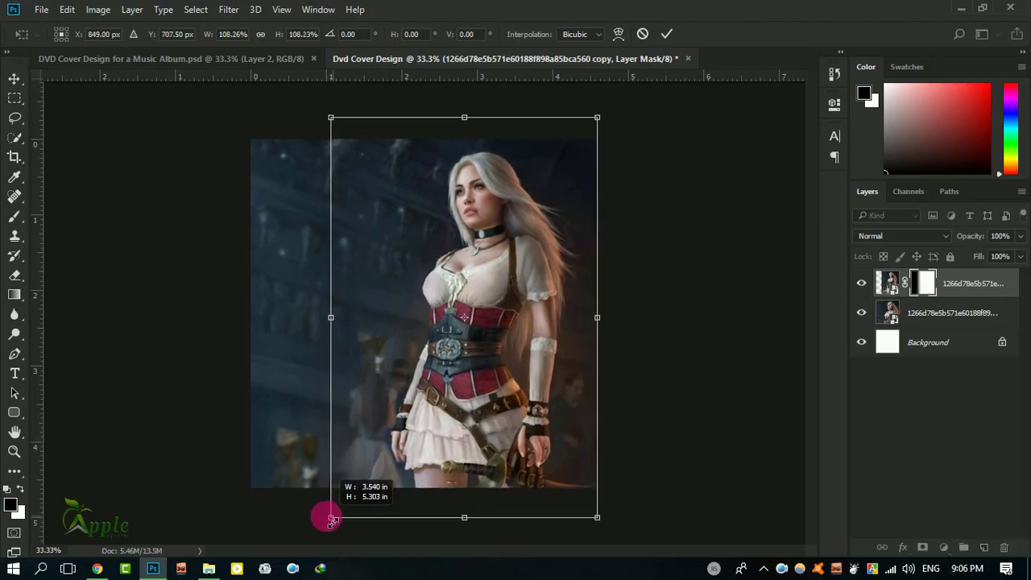
{"action": "left_click", "coordinate": [667, 35]}
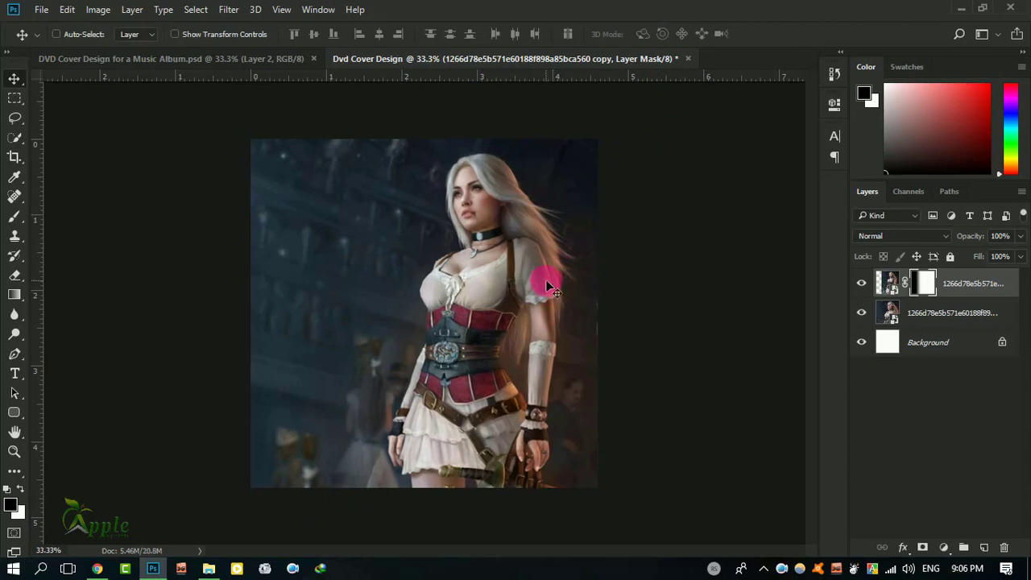
{"action": "left_click_drag", "start_coordinate": [548, 288], "coordinate": [550, 283]}
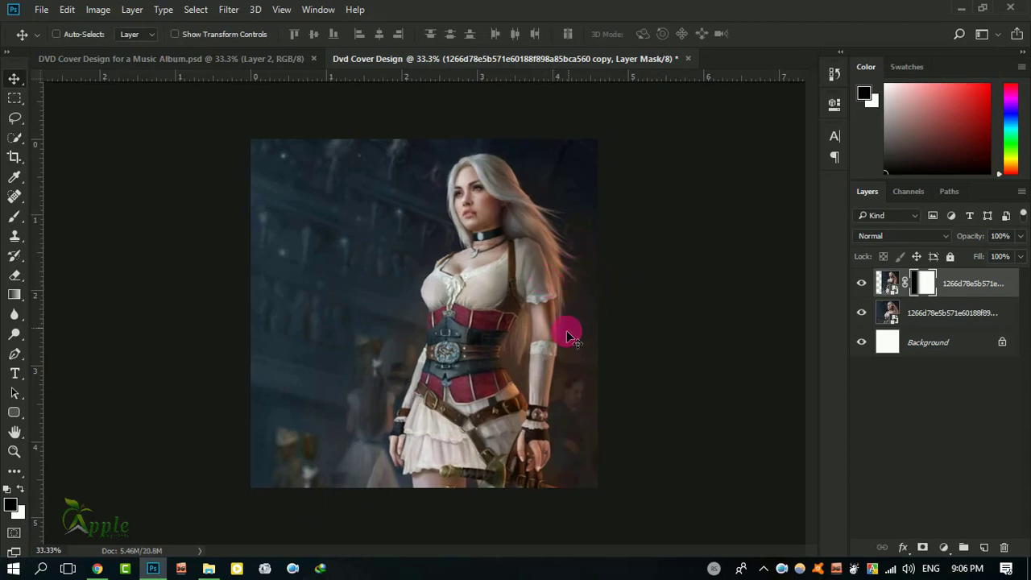
Step: Select both warrior photo layers and merge them into one layer
{"action": "left_click", "coordinate": [976, 323], "text": "shift"}
{"action": "right_click", "coordinate": [977, 286]}
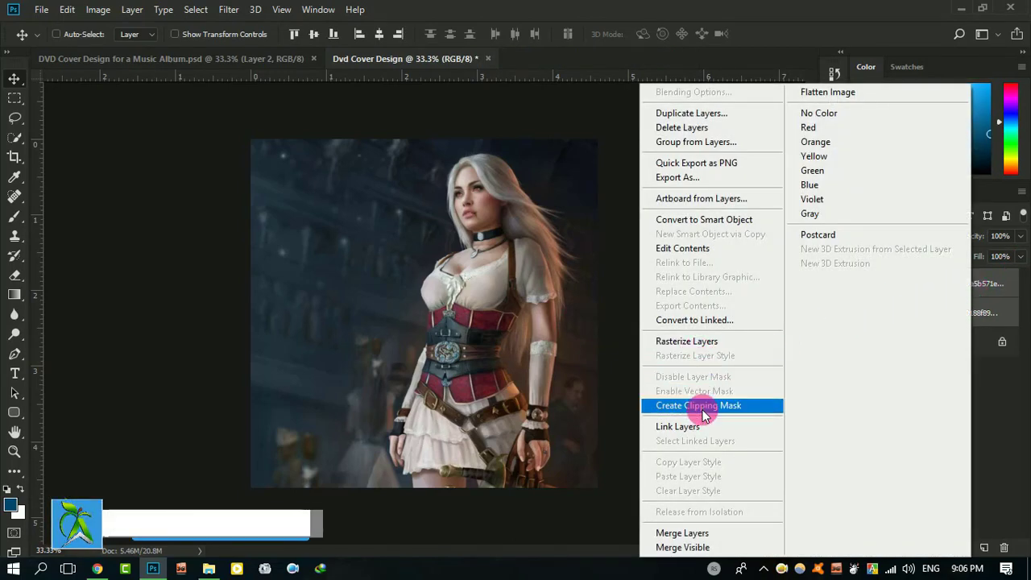
{"action": "left_click", "coordinate": [692, 533]}
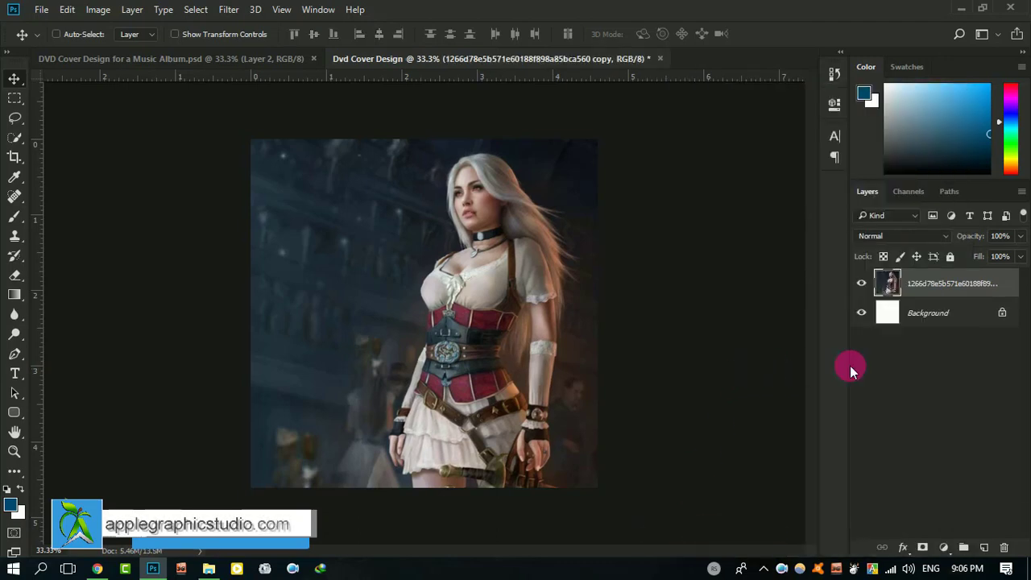
{"action": "key", "text": "ctrl"}
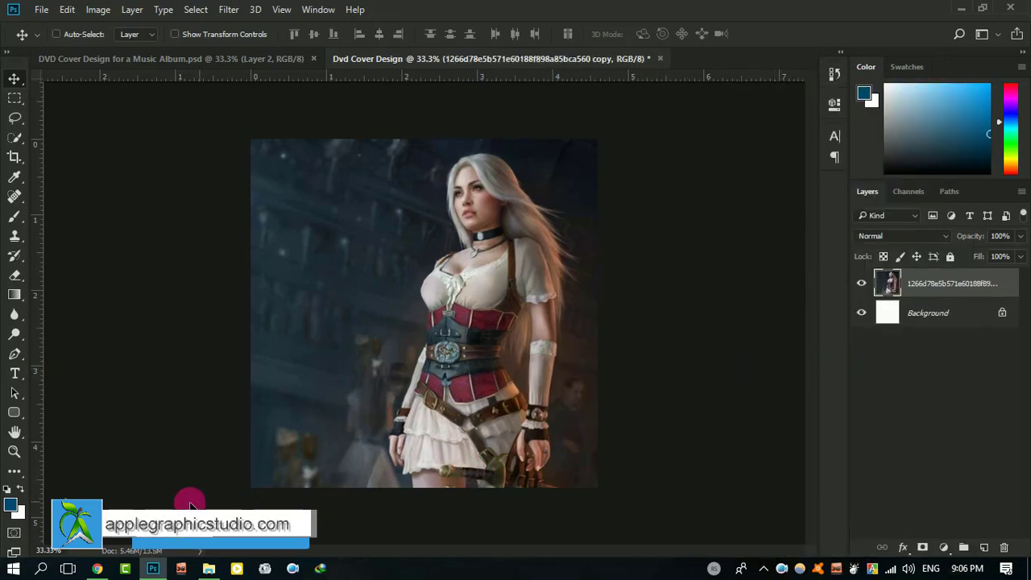
Step: Open the Light folder in Stock Image and drag sun-rays2 into the design
{"action": "left_click", "coordinate": [13, 568]}
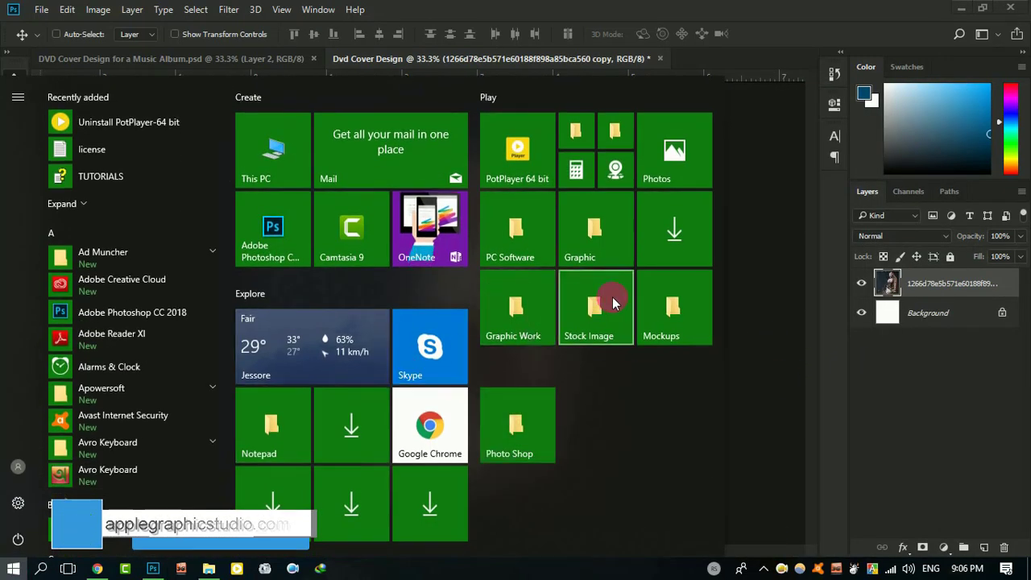
{"action": "left_click", "coordinate": [581, 310]}
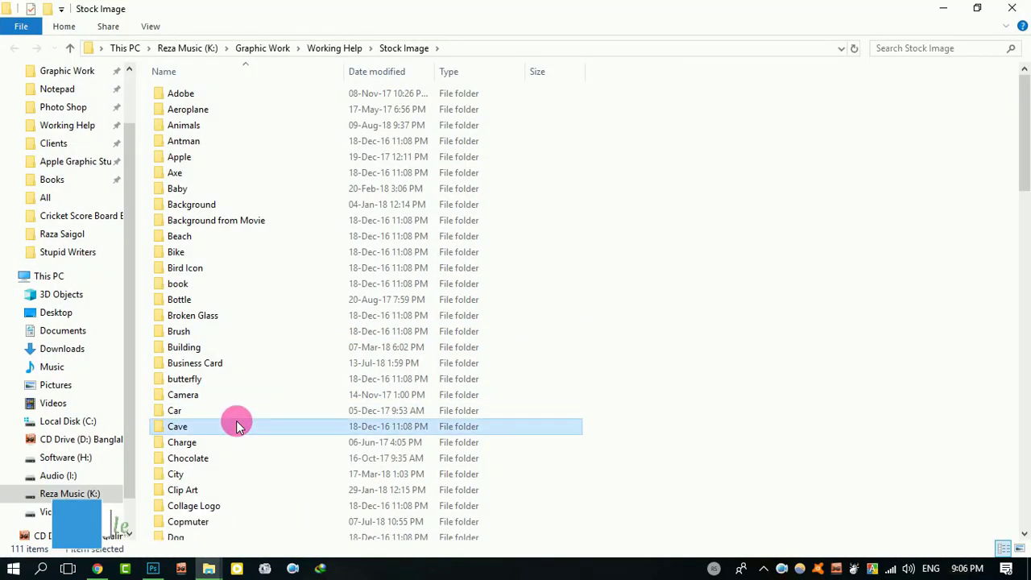
{"action": "type", "text": "le"}
{"action": "key", "text": "l"}
{"action": "key", "text": "l"}
{"action": "key", "text": "l"}
{"action": "double_click", "coordinate": [190, 121]}
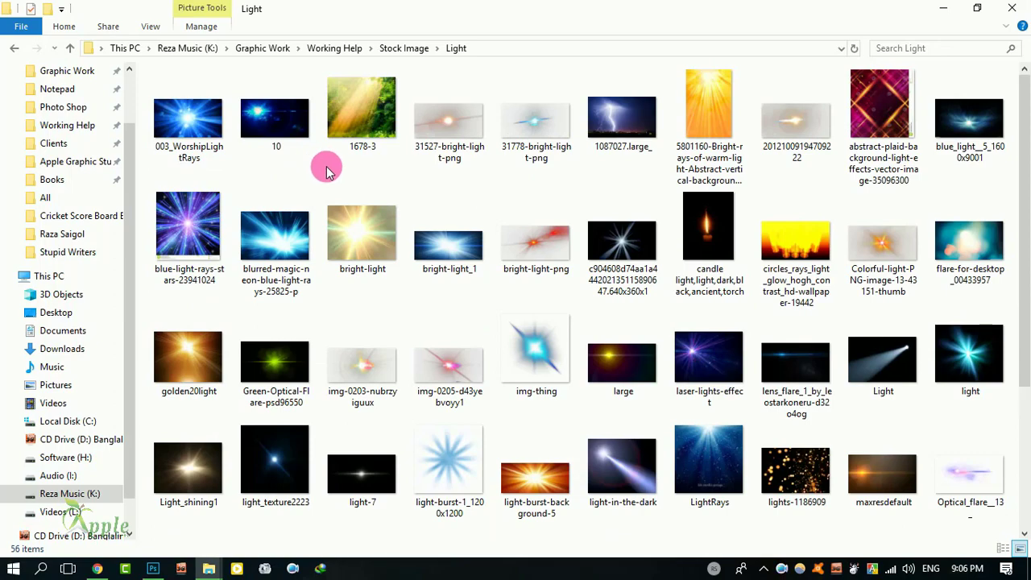
{"action": "scroll", "coordinate": [347, 245], "scroll_direction": "down", "scroll_amount": 3}
{"action": "scroll", "coordinate": [345, 246], "scroll_direction": "up", "scroll_amount": 3}
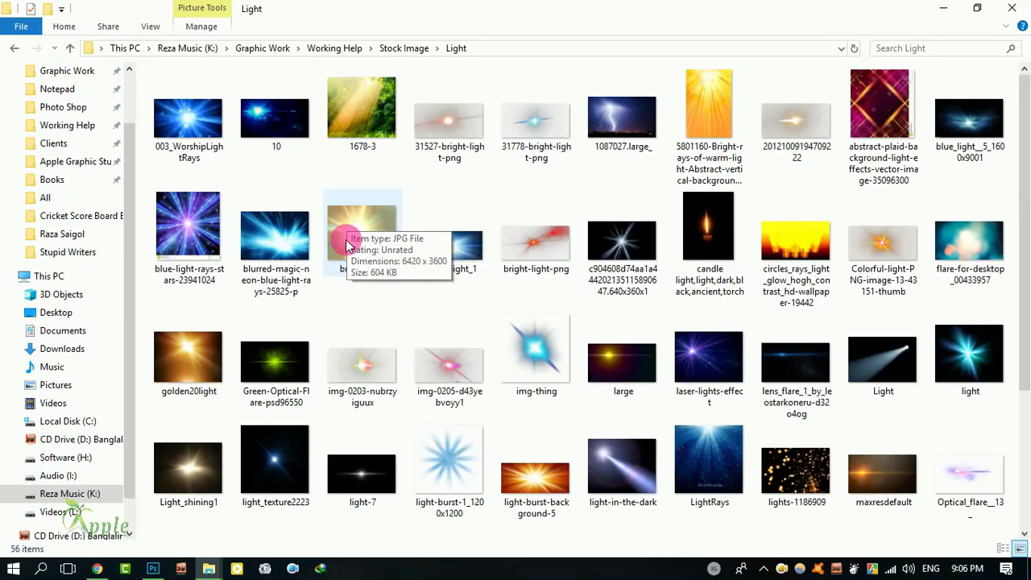
{"action": "scroll", "coordinate": [349, 241], "scroll_direction": "down", "scroll_amount": 3}
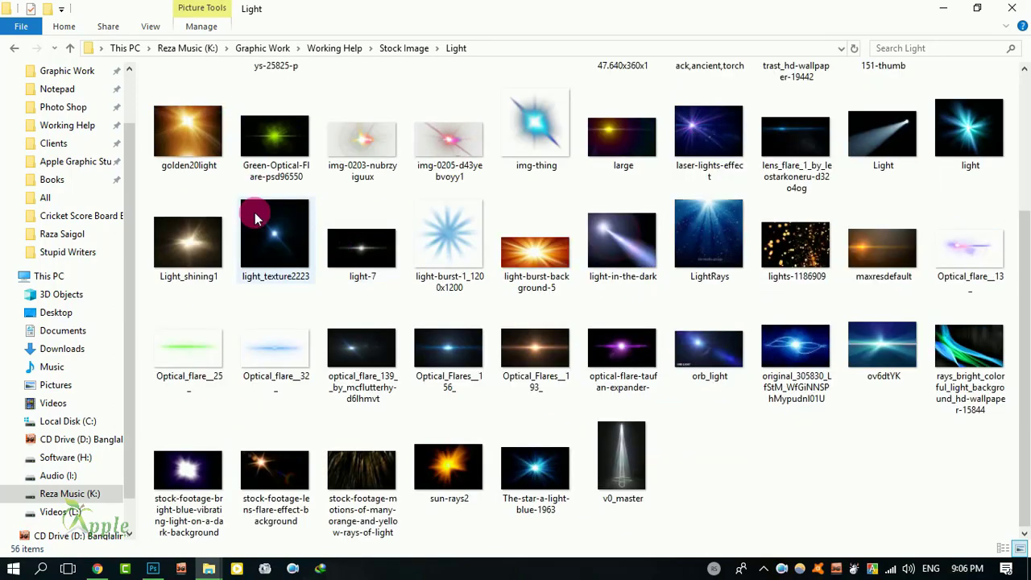
{"action": "mouse_move", "coordinate": [394, 406]}
{"action": "left_mouse_down"}
{"action": "mouse_move", "coordinate": [435, 485]}
{"action": "mouse_move", "coordinate": [161, 573]}
{"action": "mouse_move", "coordinate": [425, 351]}
{"action": "left_mouse_up"}
Step: Set the sun-rays2 layer to Screen blending, commit it, and move the glow left
{"action": "left_click", "coordinate": [884, 235]}
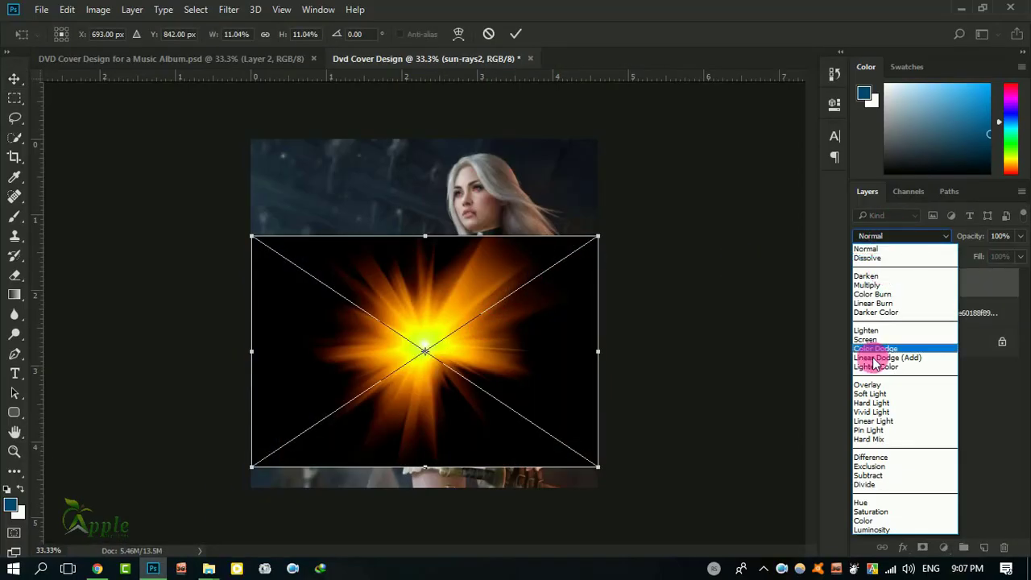
{"action": "left_click", "coordinate": [865, 340]}
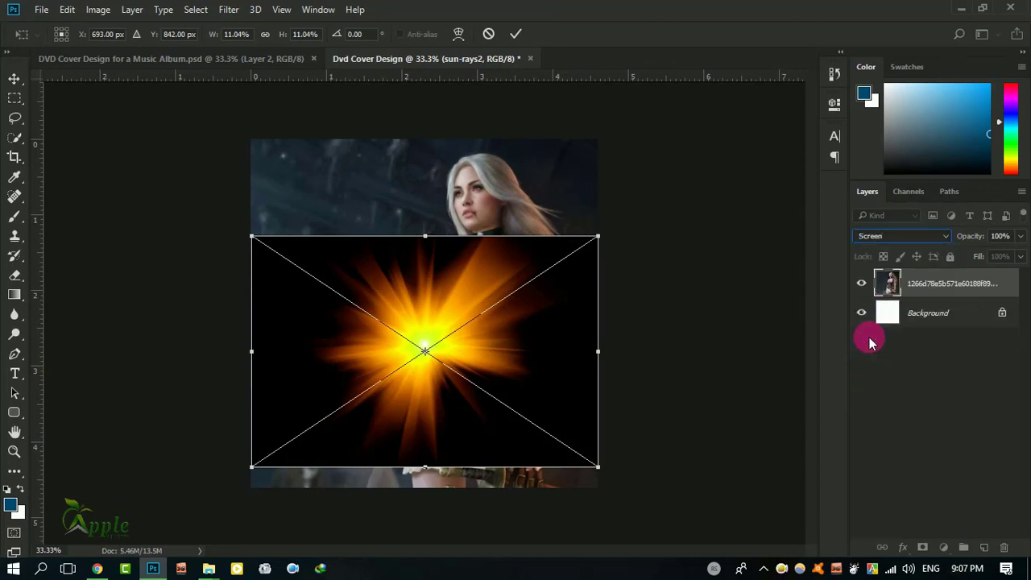
{"action": "left_click", "coordinate": [515, 35]}
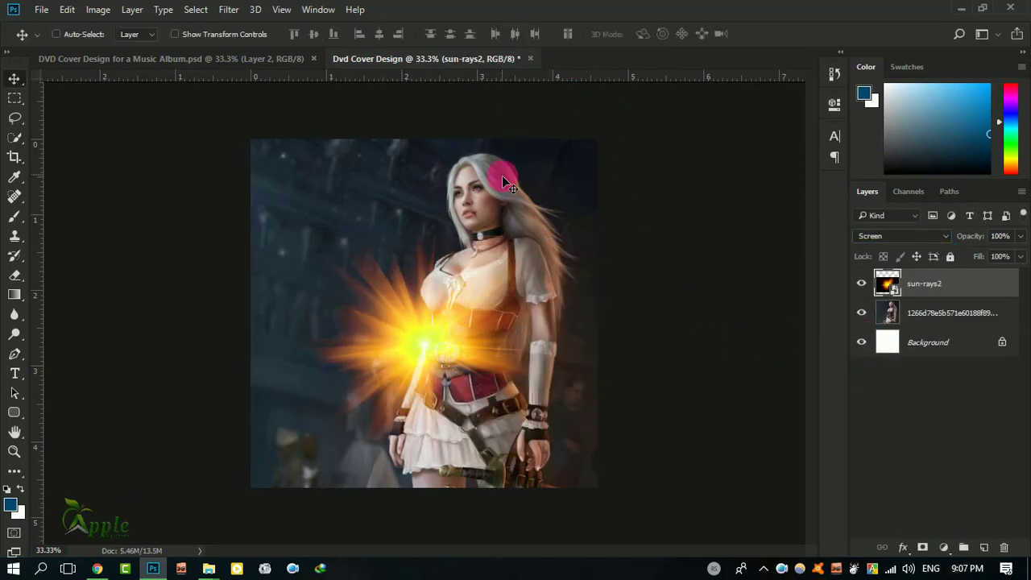
{"action": "left_click_drag", "start_coordinate": [445, 307], "coordinate": [373, 234]}
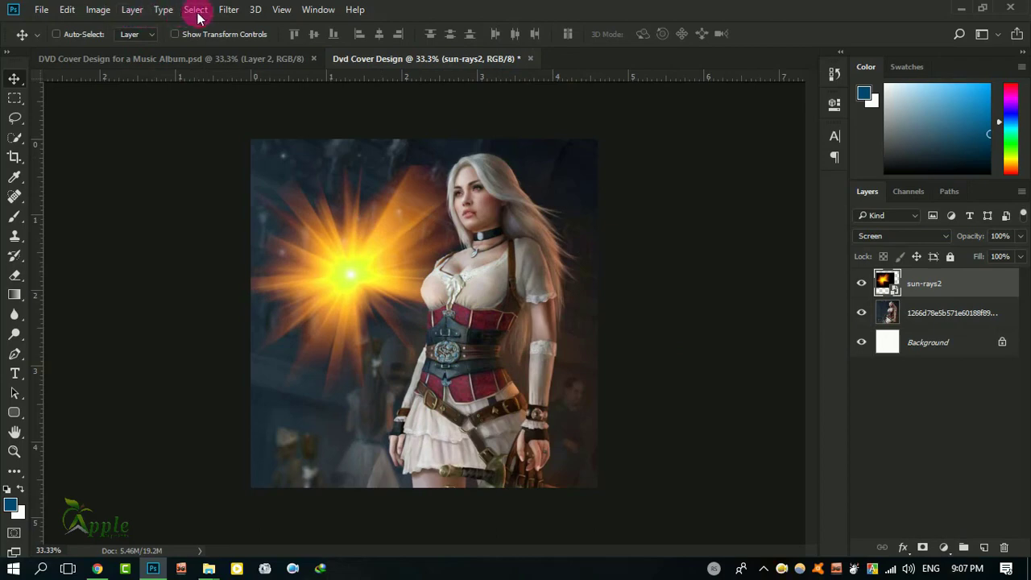
Step: Apply a Gaussian Blur with an increased radius to the glow and move it top-left
{"action": "left_click", "coordinate": [226, 10]}
{"action": "mouse_move", "coordinate": [236, 177]}
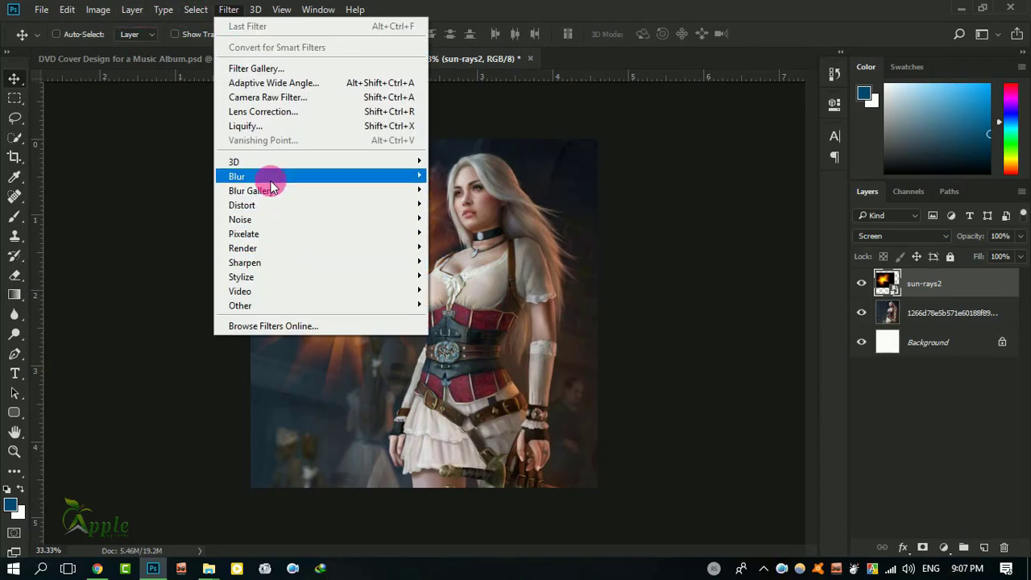
{"action": "left_click", "coordinate": [468, 233]}
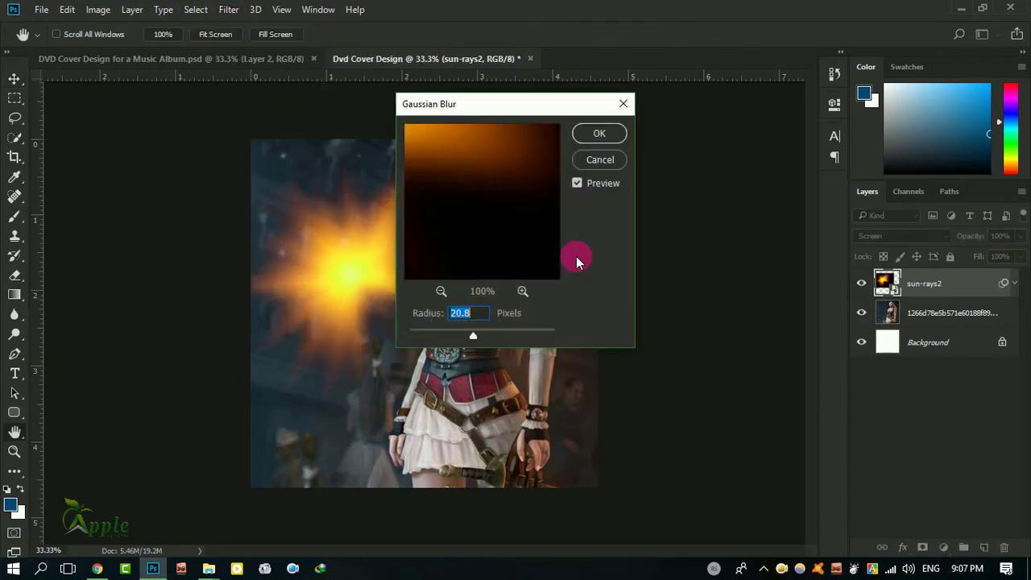
{"action": "left_click_drag", "start_coordinate": [465, 341], "coordinate": [486, 338]}
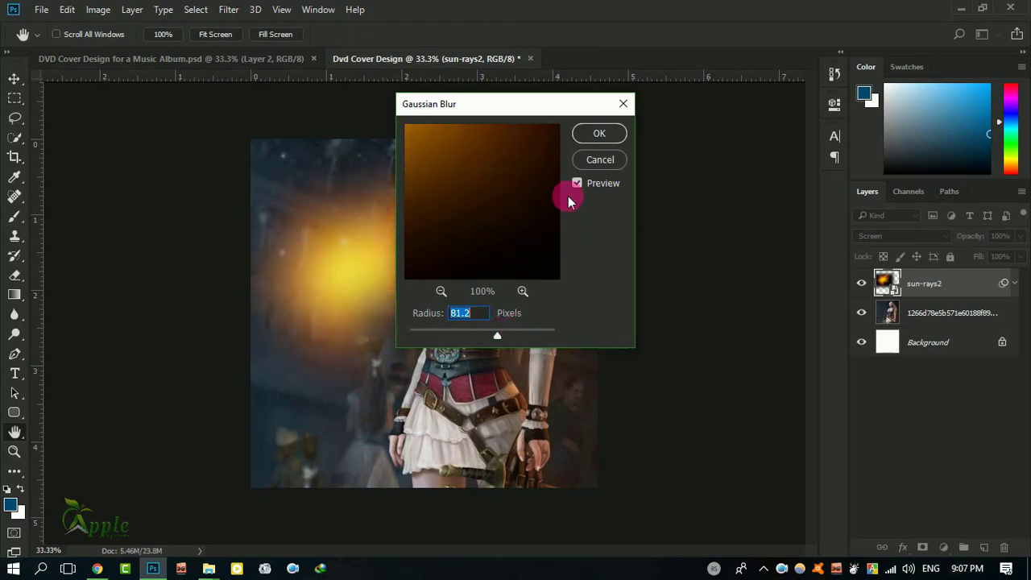
{"action": "left_click", "coordinate": [596, 135]}
{"action": "key", "text": "v"}
{"action": "mouse_move", "coordinate": [346, 258]}
{"action": "left_mouse_down"}
{"action": "mouse_move", "coordinate": [428, 345]}
{"action": "mouse_move", "coordinate": [442, 323]}
{"action": "mouse_move", "coordinate": [391, 461]}
{"action": "mouse_move", "coordinate": [295, 478]}
{"action": "mouse_move", "coordinate": [281, 161]}
{"action": "left_mouse_up"}
Step: Enlarge the glow into the top-left corner, then Alt-drag a copy to the bottom-right
{"action": "key", "text": "ctrl+t"}
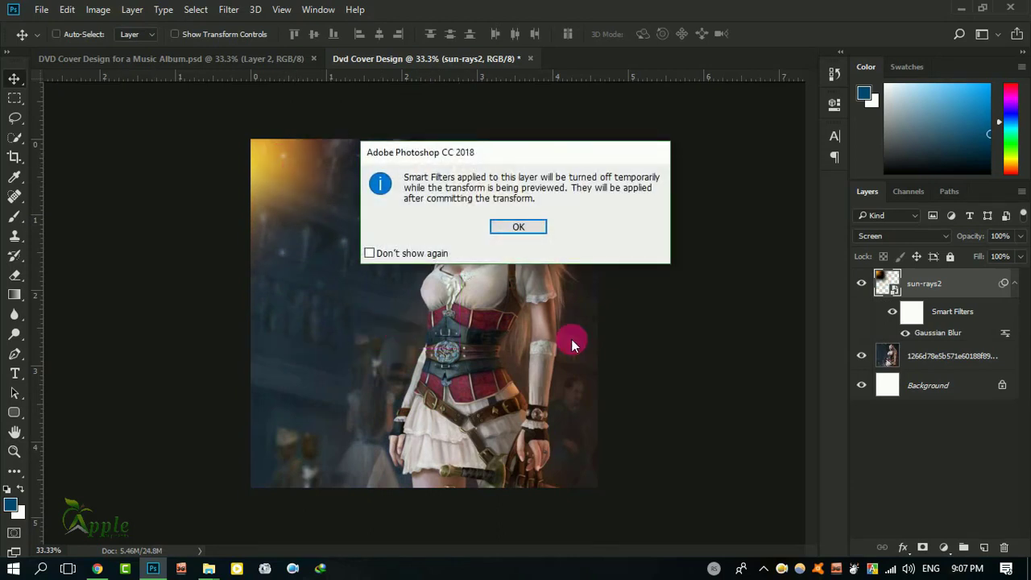
{"action": "left_click", "coordinate": [509, 225]}
{"action": "mouse_move", "coordinate": [395, 288]}
{"action": "left_mouse_down"}
{"action": "mouse_move", "coordinate": [403, 437]}
{"action": "mouse_move", "coordinate": [567, 572]}
{"action": "left_mouse_up"}
{"action": "left_click_drag", "start_coordinate": [484, 322], "coordinate": [492, 240]}
{"action": "left_click", "coordinate": [515, 34]}
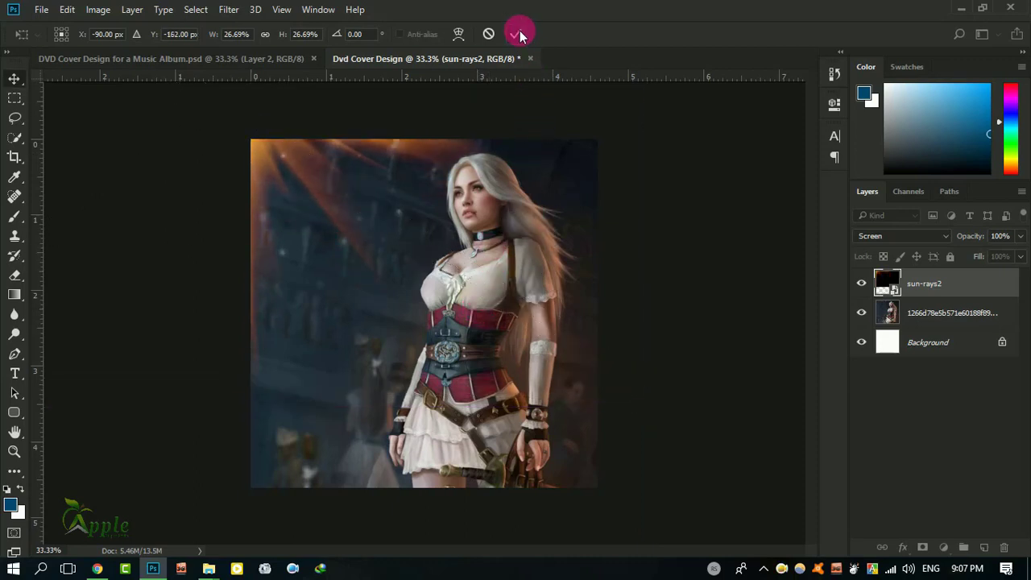
{"action": "mouse_move", "coordinate": [566, 156]}
{"action": "left_mouse_down"}
{"action": "mouse_move", "coordinate": [609, 202]}
{"action": "mouse_move", "coordinate": [589, 181]}
{"action": "mouse_move", "coordinate": [592, 157]}
{"action": "mouse_move", "coordinate": [578, 158]}
{"action": "left_mouse_up"}
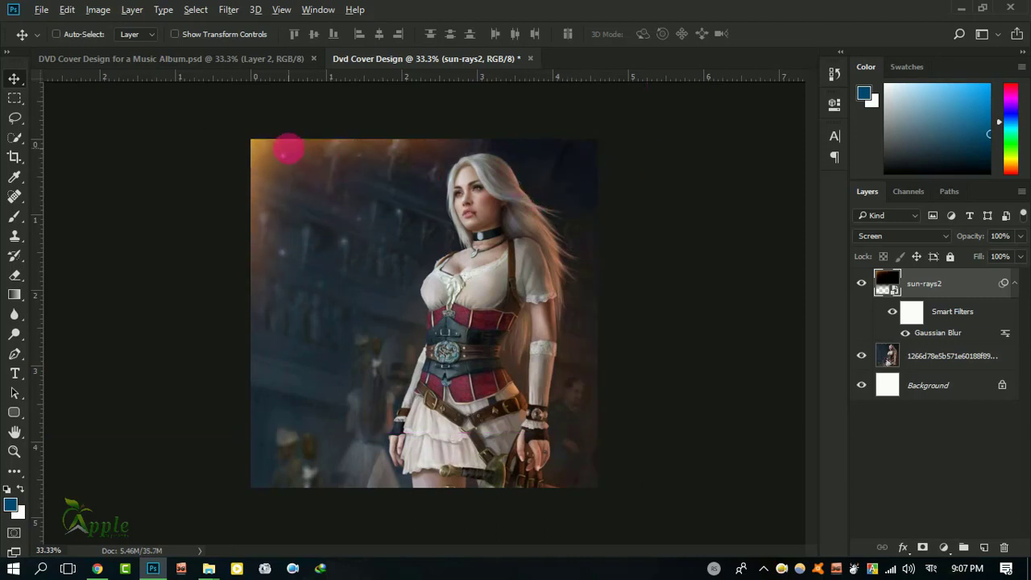
{"action": "mouse_move", "coordinate": [289, 149]}
{"action": "left_mouse_down"}
{"action": "mouse_move", "coordinate": [699, 532]}
{"action": "mouse_move", "coordinate": [662, 475]}
{"action": "mouse_move", "coordinate": [658, 487]}
{"action": "left_mouse_up"}
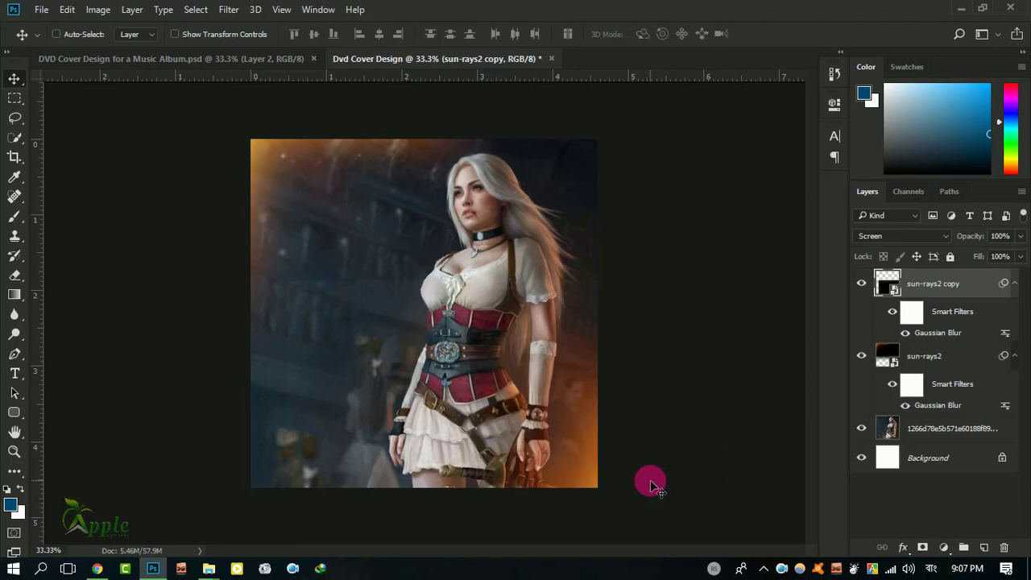
Step: Shift the copy's Hue to about -13 so the bottom-right glow turns red
{"action": "left_click", "coordinate": [100, 11]}
{"action": "mouse_move", "coordinate": [121, 48]}
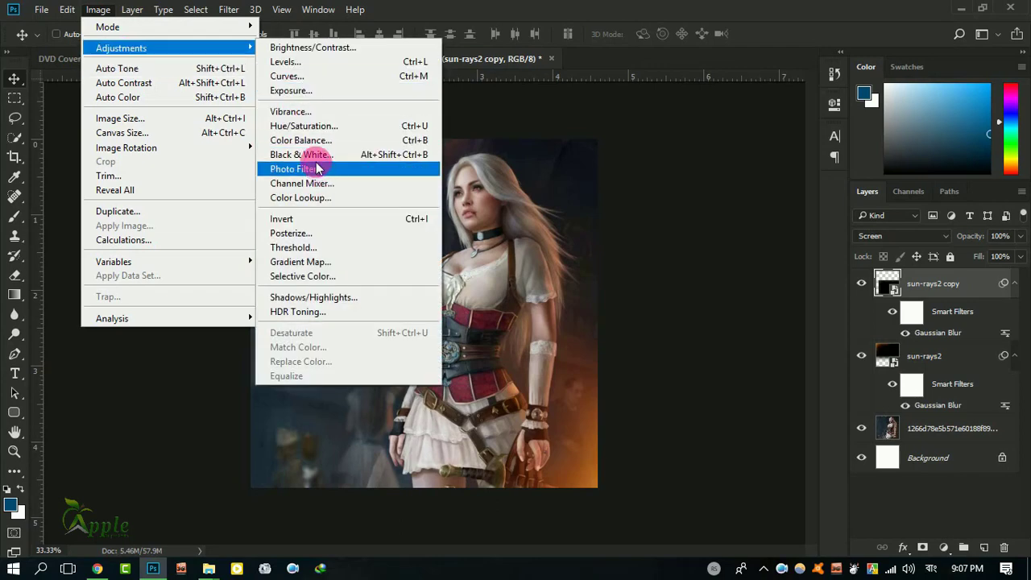
{"action": "left_click", "coordinate": [306, 126]}
{"action": "left_click_drag", "start_coordinate": [509, 101], "coordinate": [833, 115]}
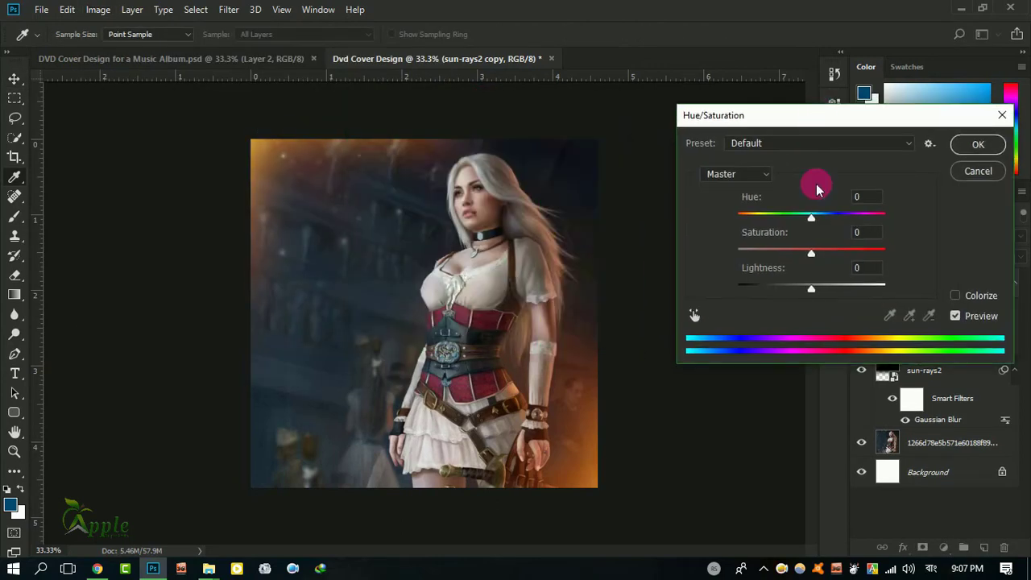
{"action": "mouse_move", "coordinate": [808, 220]}
{"action": "left_mouse_down"}
{"action": "mouse_move", "coordinate": [695, 220]}
{"action": "mouse_move", "coordinate": [888, 228]}
{"action": "mouse_move", "coordinate": [792, 228]}
{"action": "mouse_move", "coordinate": [801, 223]}
{"action": "left_mouse_up"}
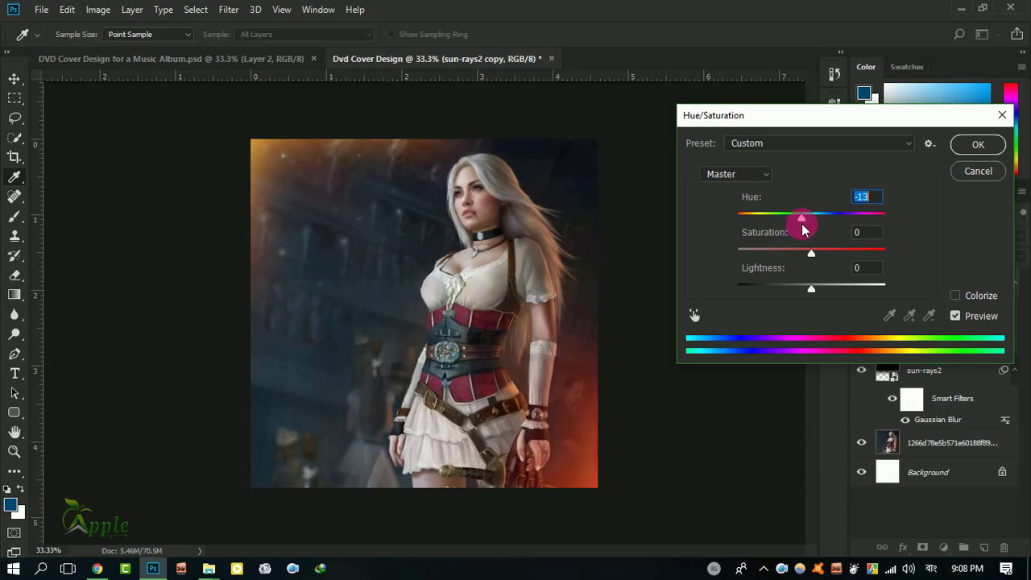
{"action": "left_click", "coordinate": [978, 144]}
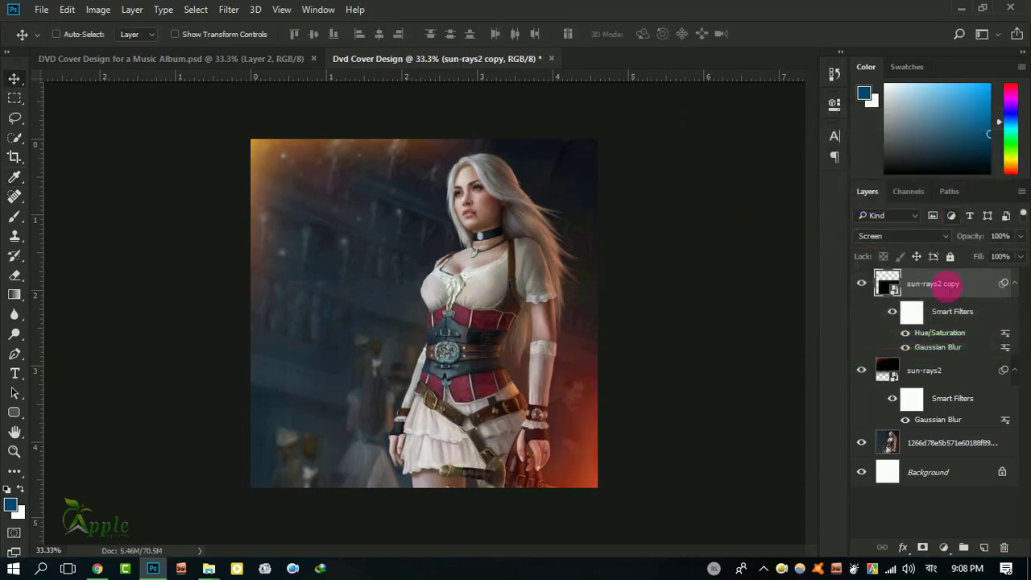
Step: Set the original sun-rays2 layer's Hue to +180 so the top-left glow turns blue
{"action": "left_click", "coordinate": [1014, 283]}
{"action": "left_click", "coordinate": [935, 314]}
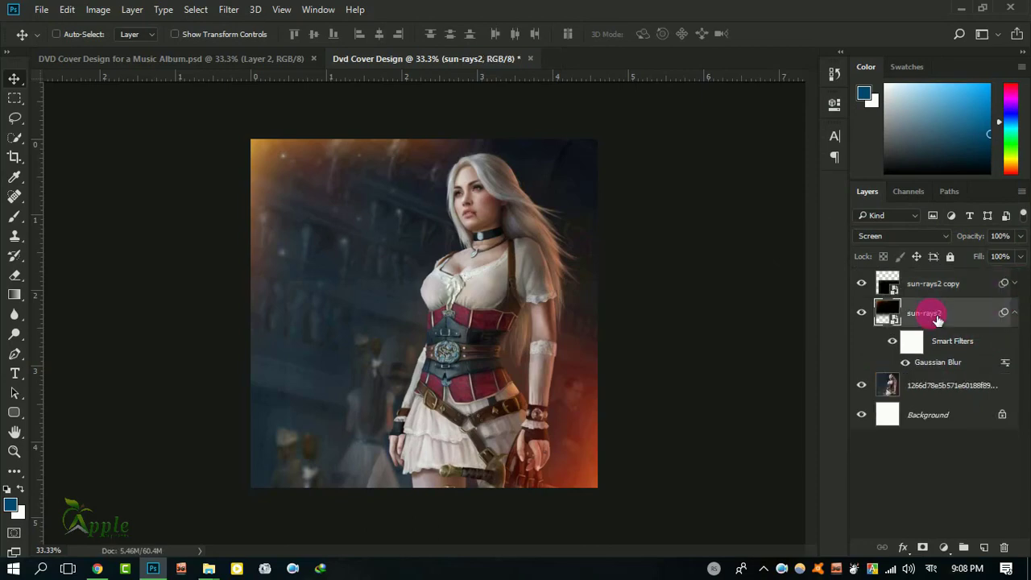
{"action": "left_click", "coordinate": [97, 10]}
{"action": "mouse_move", "coordinate": [121, 48]}
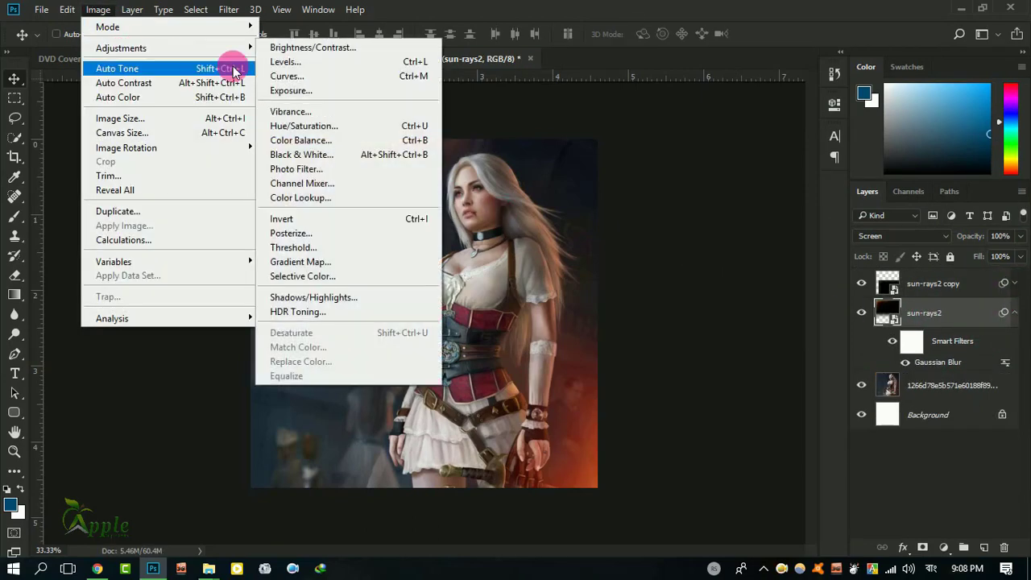
{"action": "left_click", "coordinate": [322, 126]}
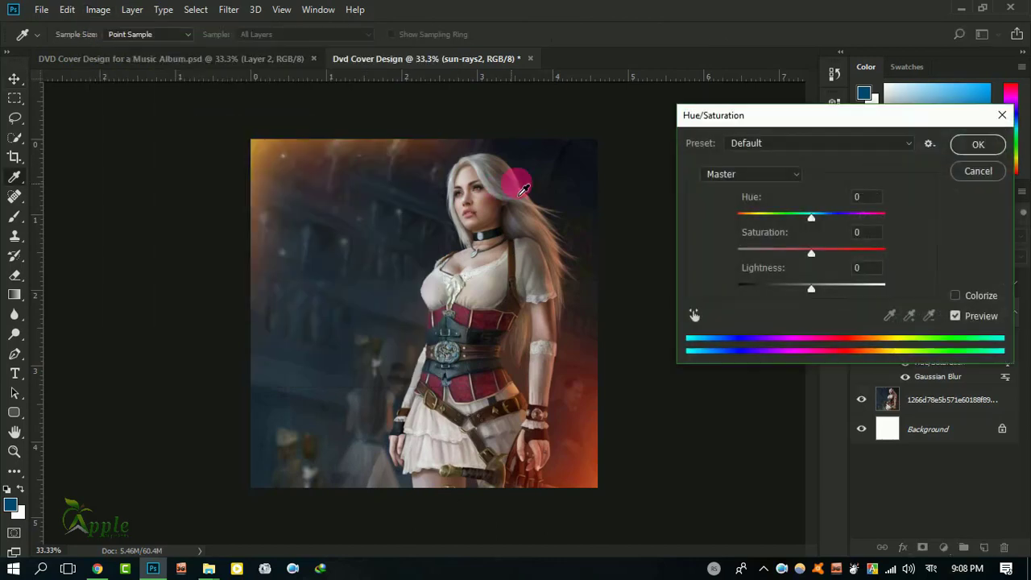
{"action": "left_click_drag", "start_coordinate": [811, 217], "coordinate": [896, 227]}
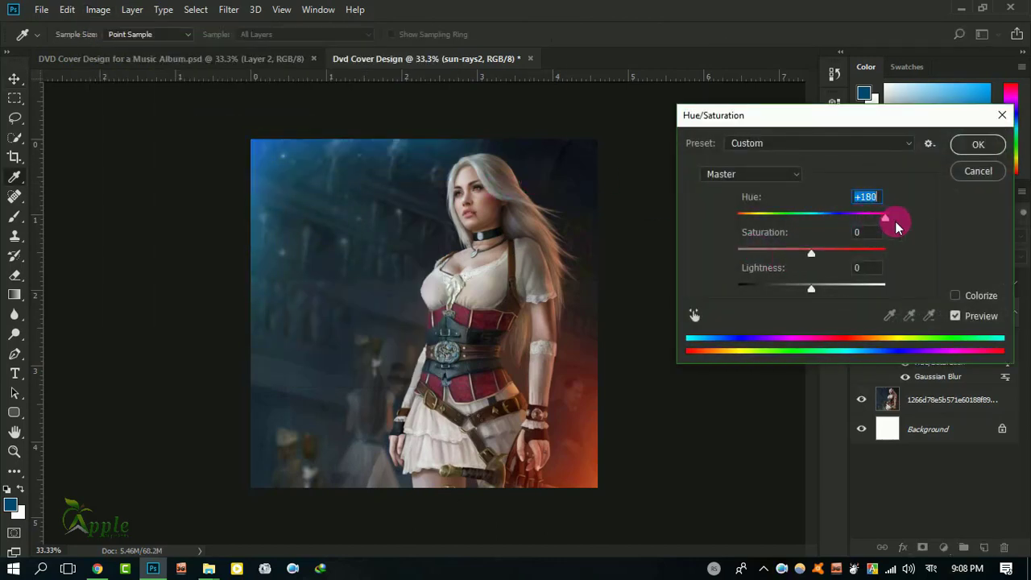
{"action": "left_click", "coordinate": [972, 144]}
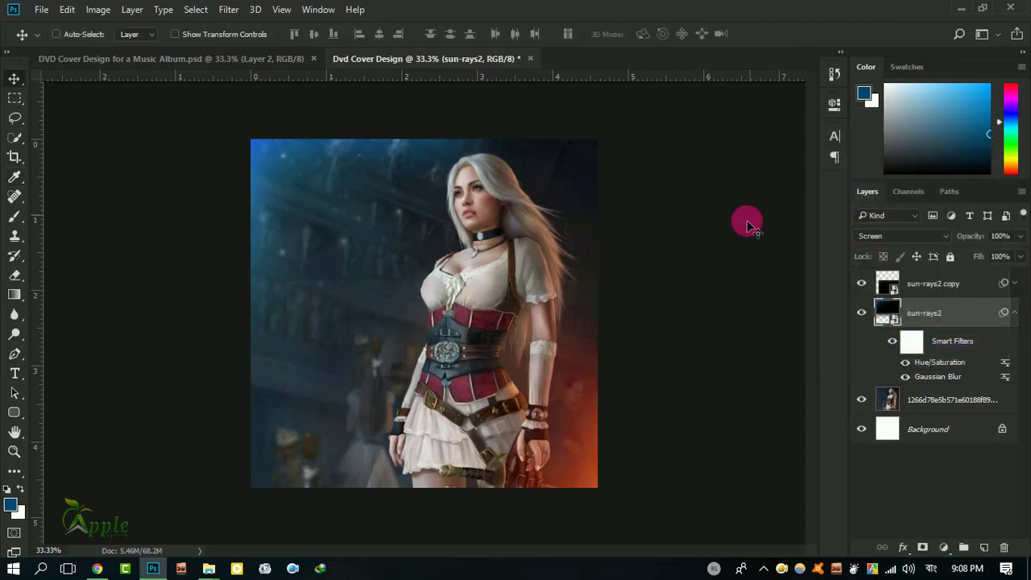
{"action": "left_click", "coordinate": [1015, 312]}
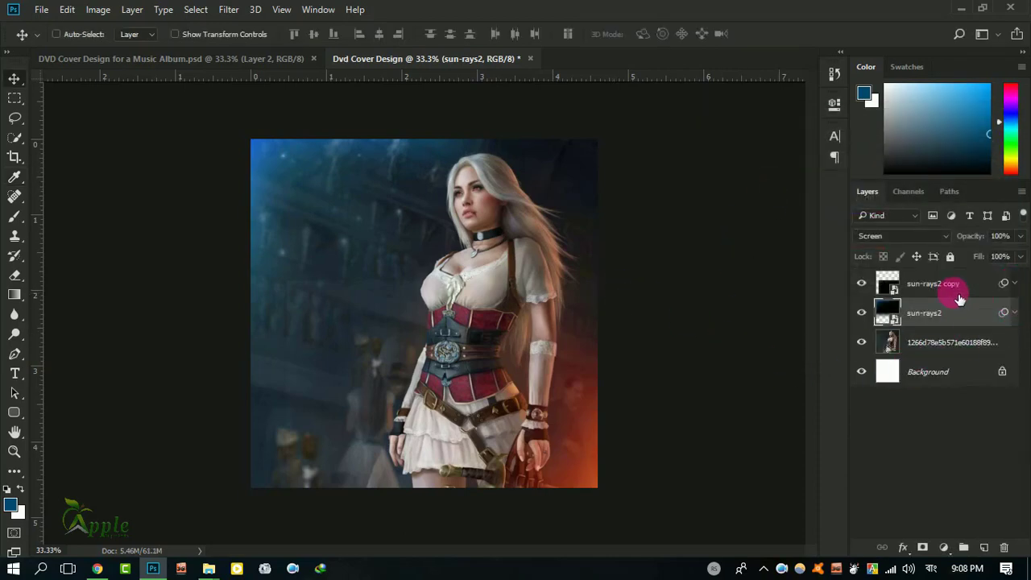
Step: Apply a Camera Raw Filter to the warrior photo: Temperature -12, Shadows -33, Whites -3
{"action": "left_click", "coordinate": [930, 283]}
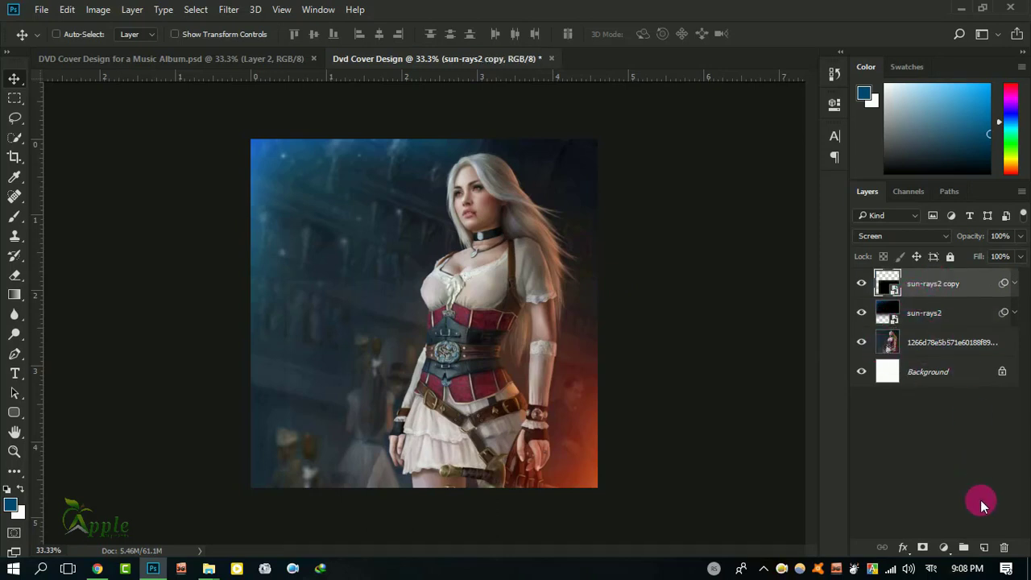
{"action": "left_click", "coordinate": [898, 343]}
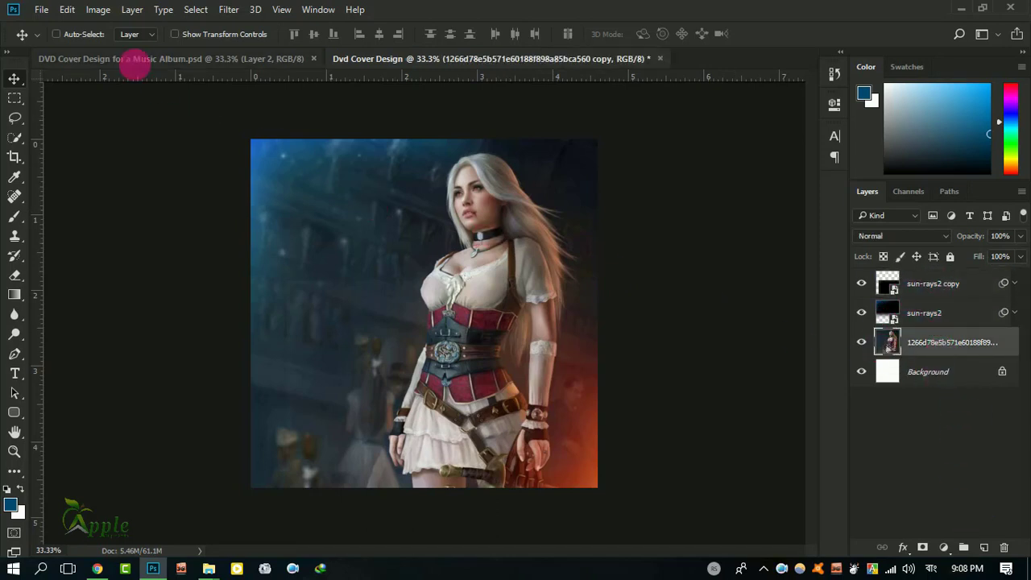
{"action": "left_click", "coordinate": [225, 9]}
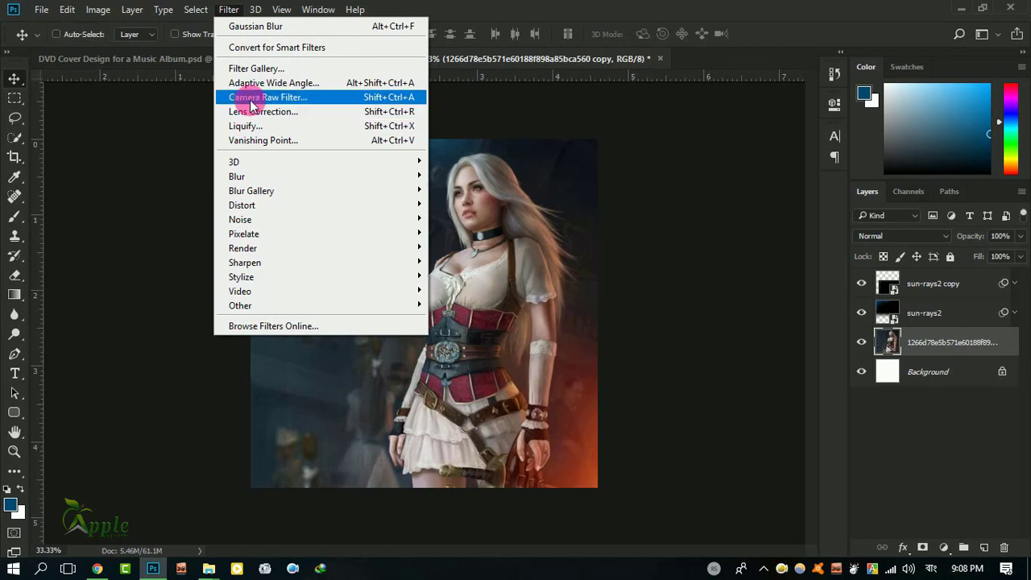
{"action": "left_click", "coordinate": [255, 107]}
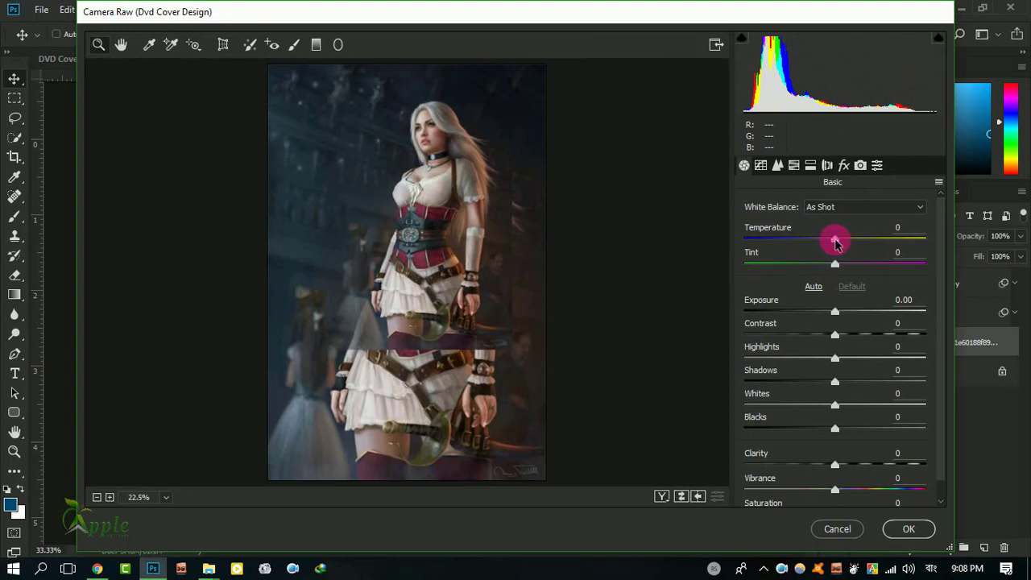
{"action": "left_click_drag", "start_coordinate": [834, 243], "coordinate": [825, 243]}
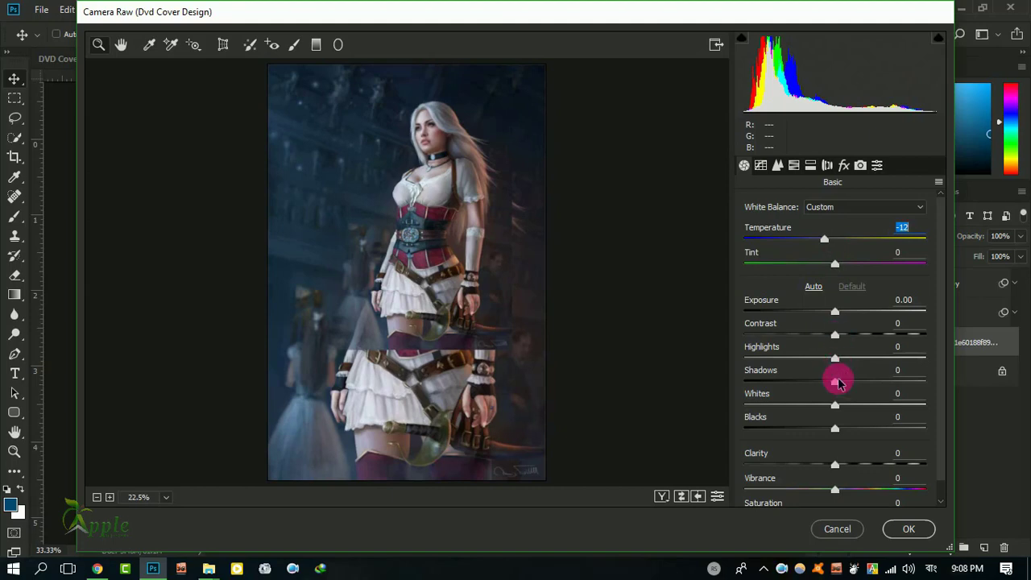
{"action": "left_click_drag", "start_coordinate": [835, 382], "coordinate": [804, 383]}
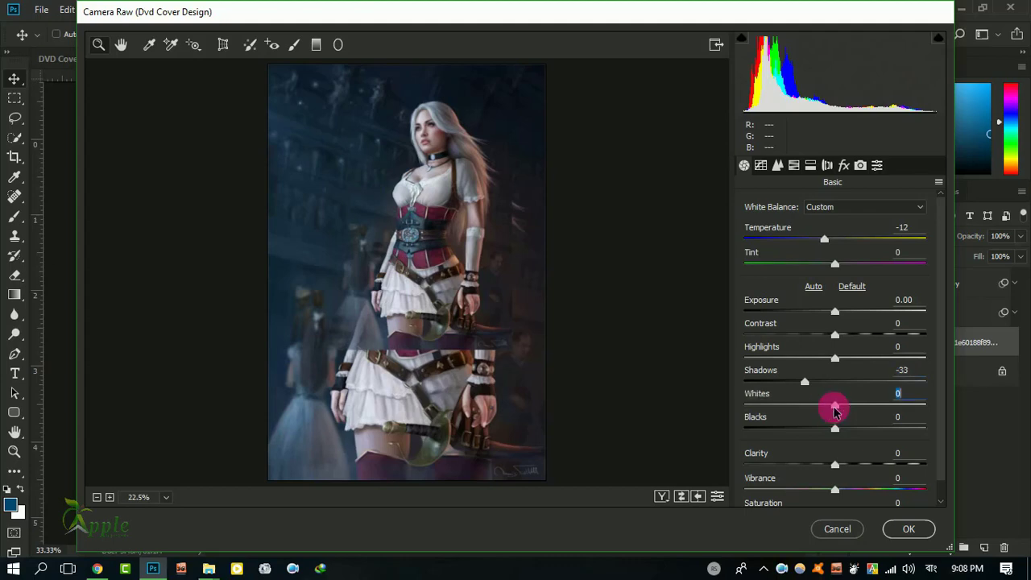
{"action": "mouse_move", "coordinate": [834, 406]}
{"action": "left_mouse_down"}
{"action": "mouse_move", "coordinate": [769, 411]}
{"action": "mouse_move", "coordinate": [846, 407]}
{"action": "mouse_move", "coordinate": [814, 407]}
{"action": "mouse_move", "coordinate": [833, 407]}
{"action": "mouse_move", "coordinate": [834, 434]}
{"action": "left_mouse_up"}
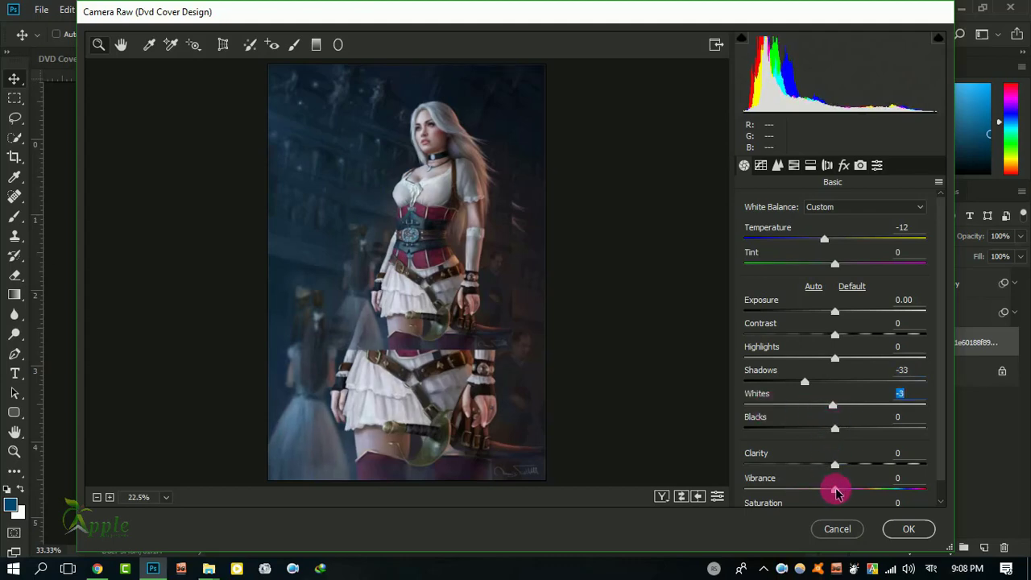
{"action": "left_click", "coordinate": [907, 529]}
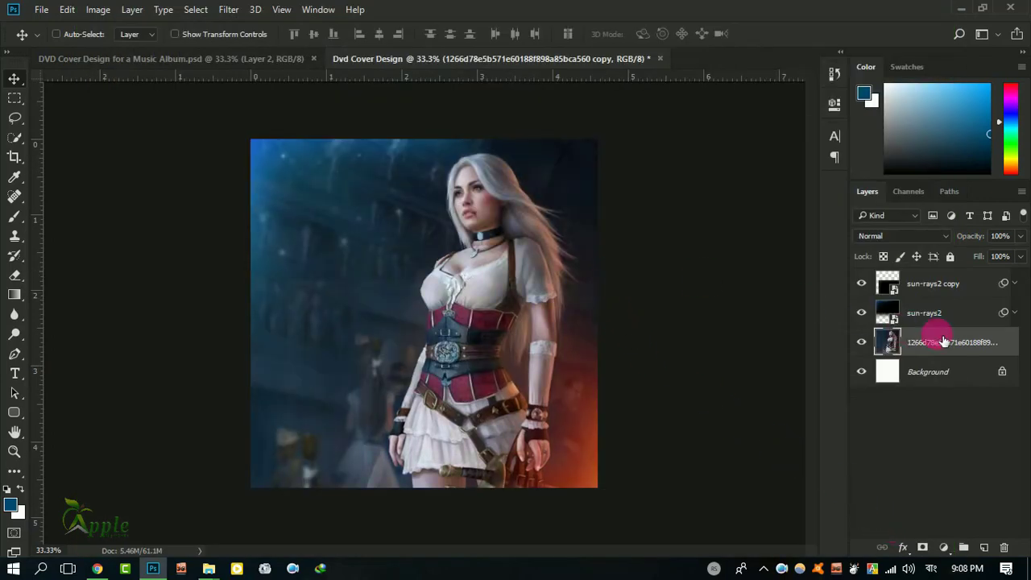
Step: Add Layer 1 above sun-rays2 copy and fill it with a merged image via Apply Image
{"action": "left_click", "coordinate": [951, 290]}
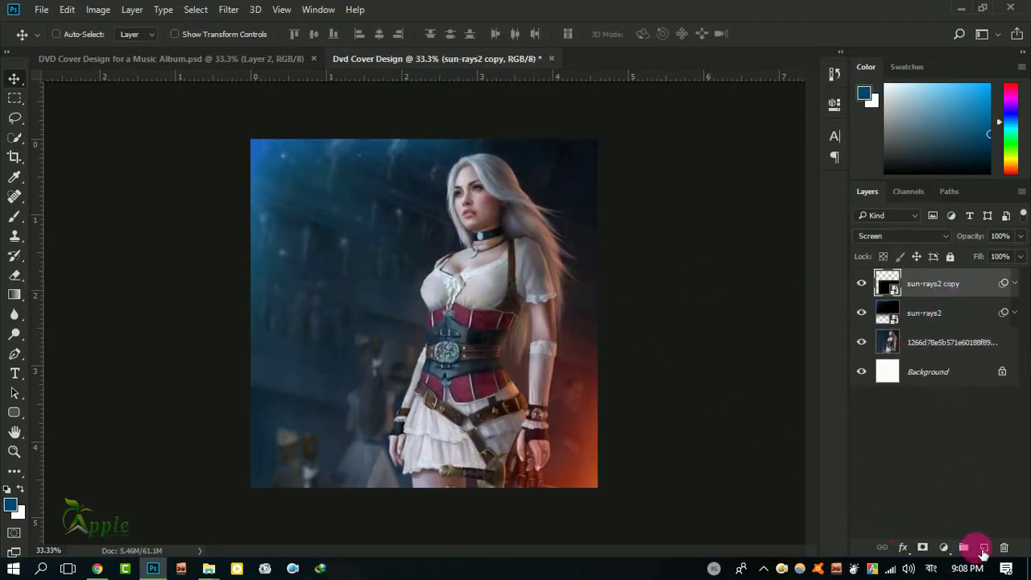
{"action": "left_click", "coordinate": [983, 547]}
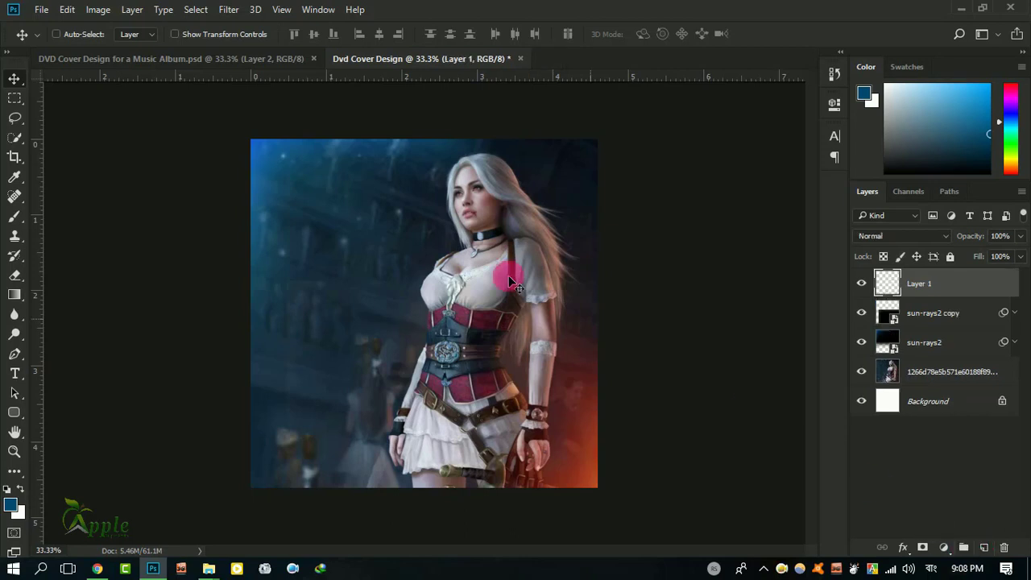
{"action": "left_click", "coordinate": [99, 10]}
{"action": "left_click", "coordinate": [135, 226]}
{"action": "left_click", "coordinate": [644, 159]}
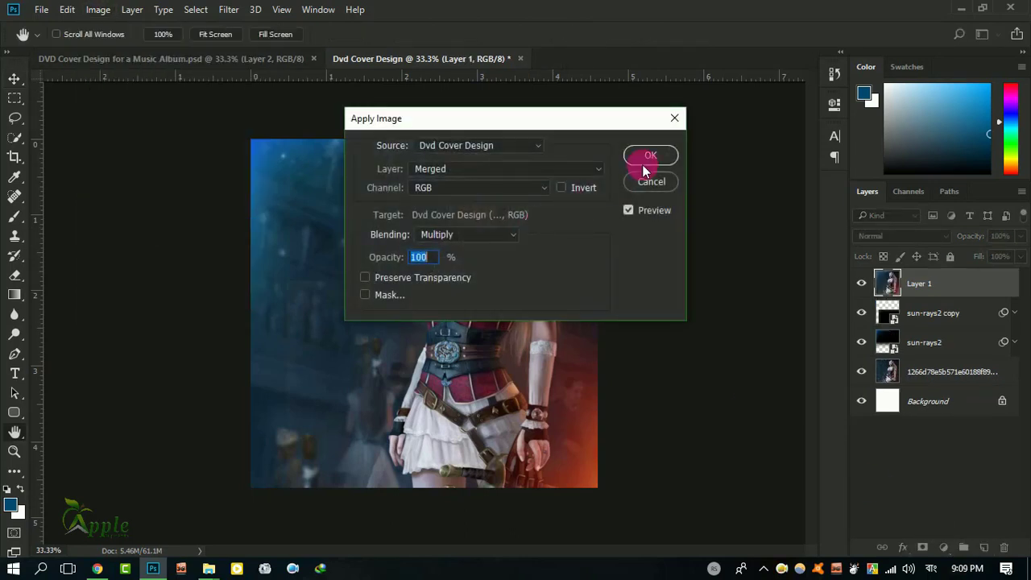
{"action": "left_click", "coordinate": [943, 547]}
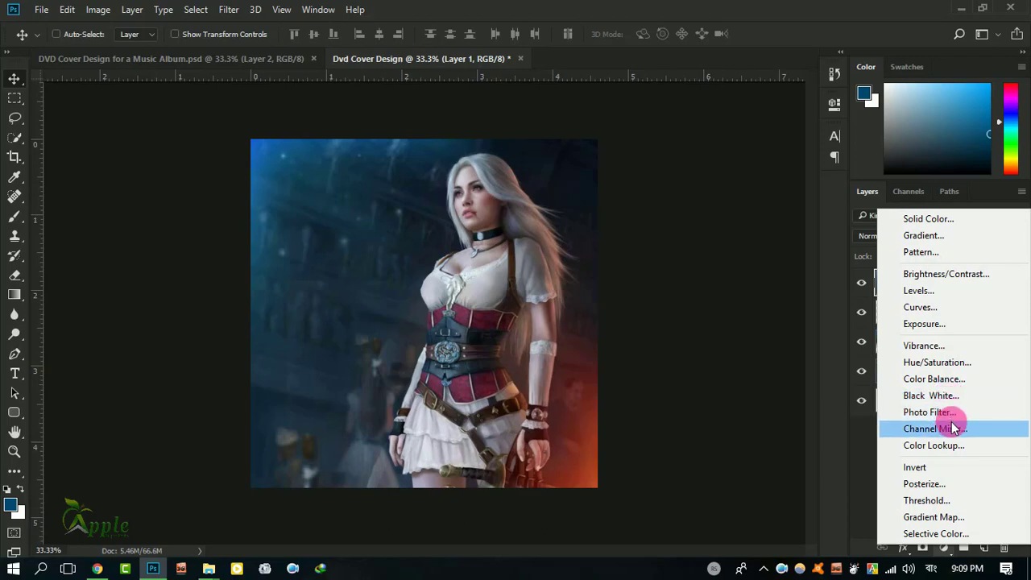
Step: Add a Color Lookup adjustment layer using the 2Strip.look grade
{"action": "left_click", "coordinate": [942, 445]}
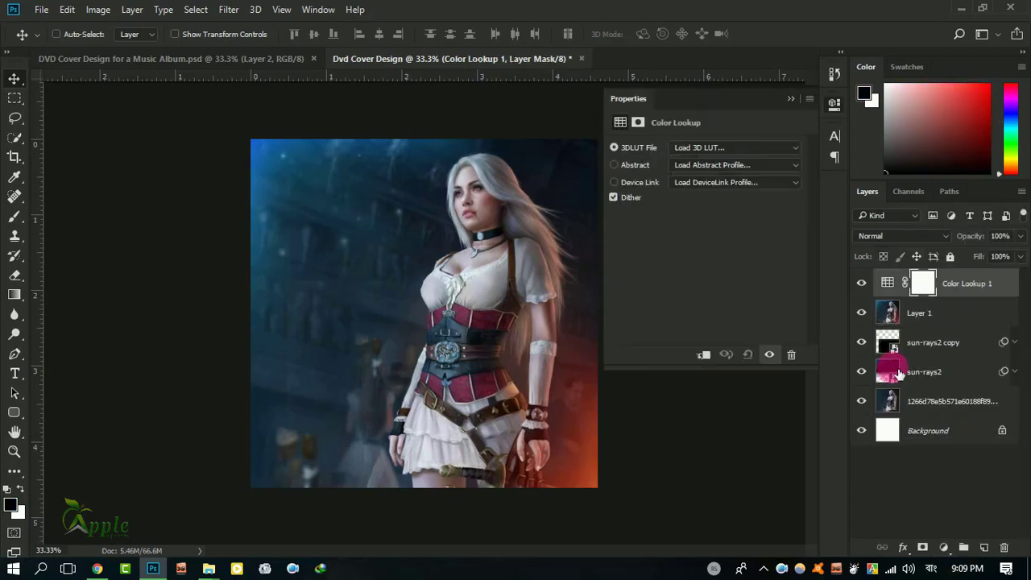
{"action": "left_click", "coordinate": [749, 147]}
{"action": "left_click", "coordinate": [715, 205]}
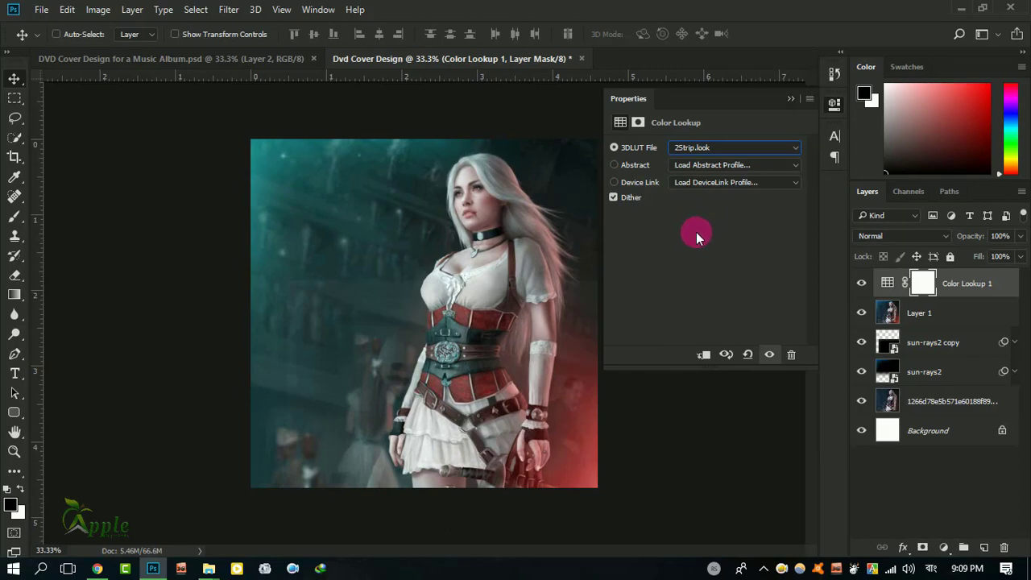
Step: Preview lookup looks like TealOrangePlusContrast, settling on Fuji REALA 500D Kodak 2393
{"action": "key", "text": "Down"}
{"action": "key", "text": "Down"}
{"action": "key", "text": "Down"}
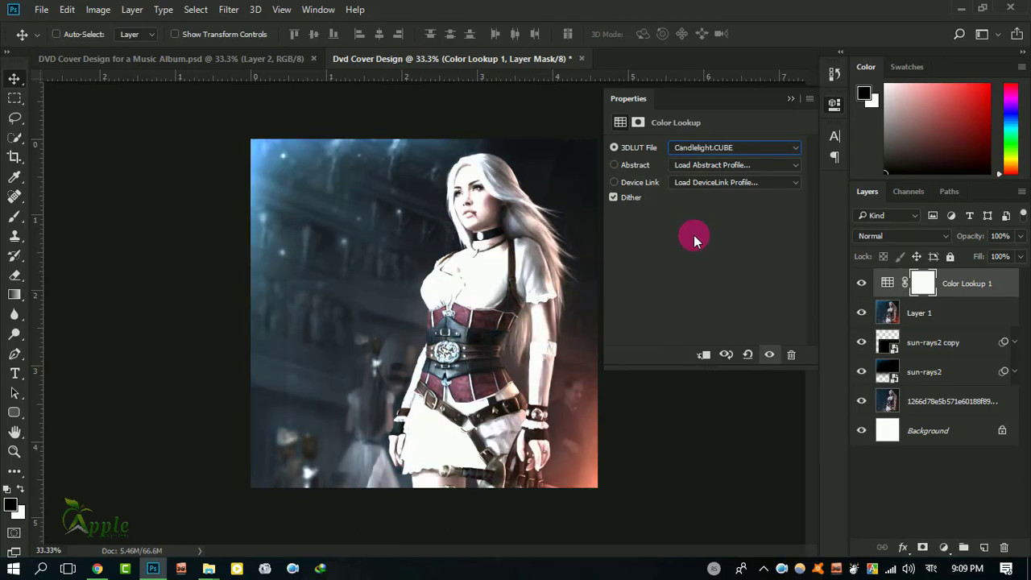
{"action": "key", "text": "Down"}
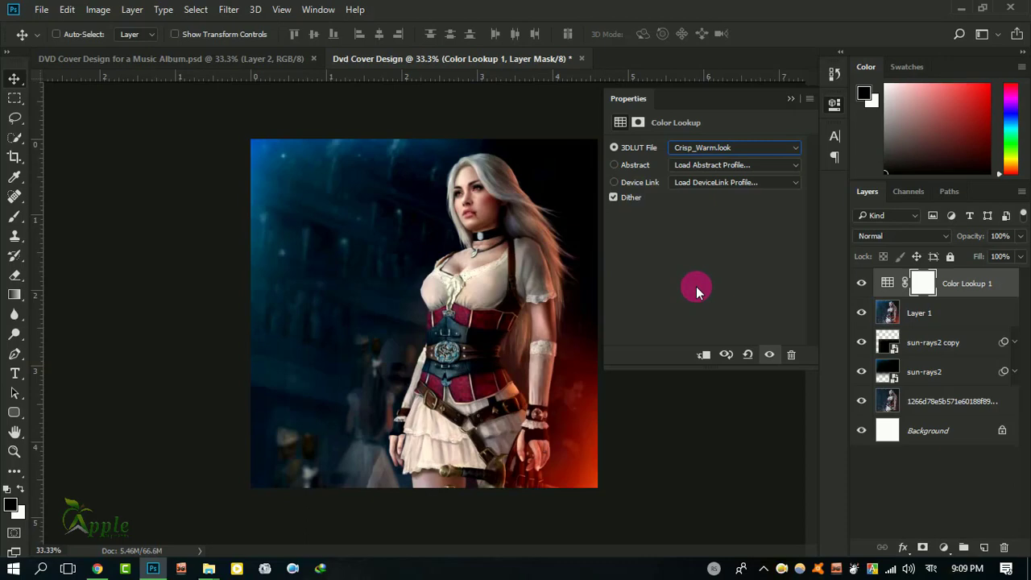
{"action": "key", "text": "Down"}
{"action": "key", "text": "Down"}
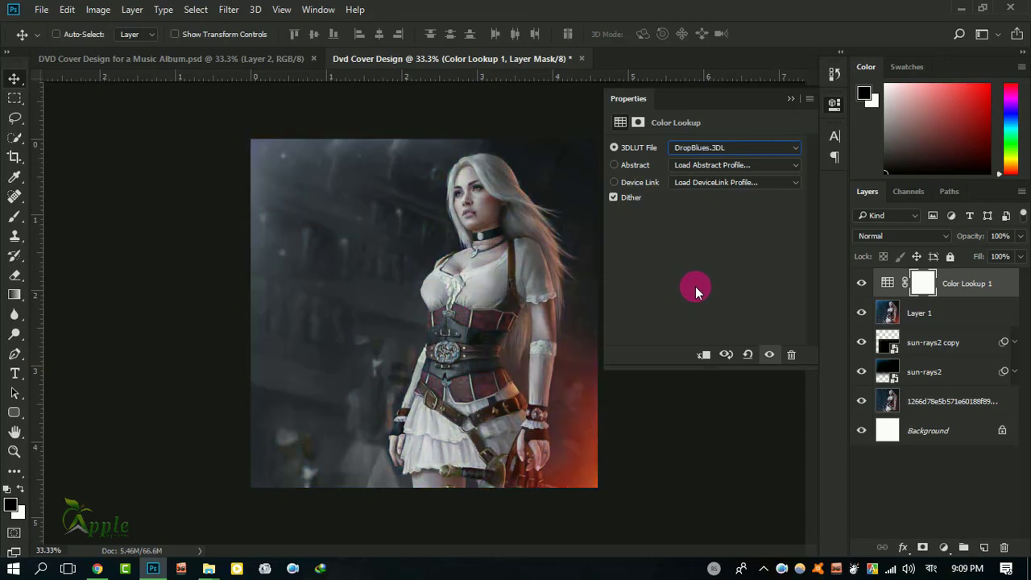
{"action": "key", "text": "Down"}
{"action": "key", "text": "Down"}
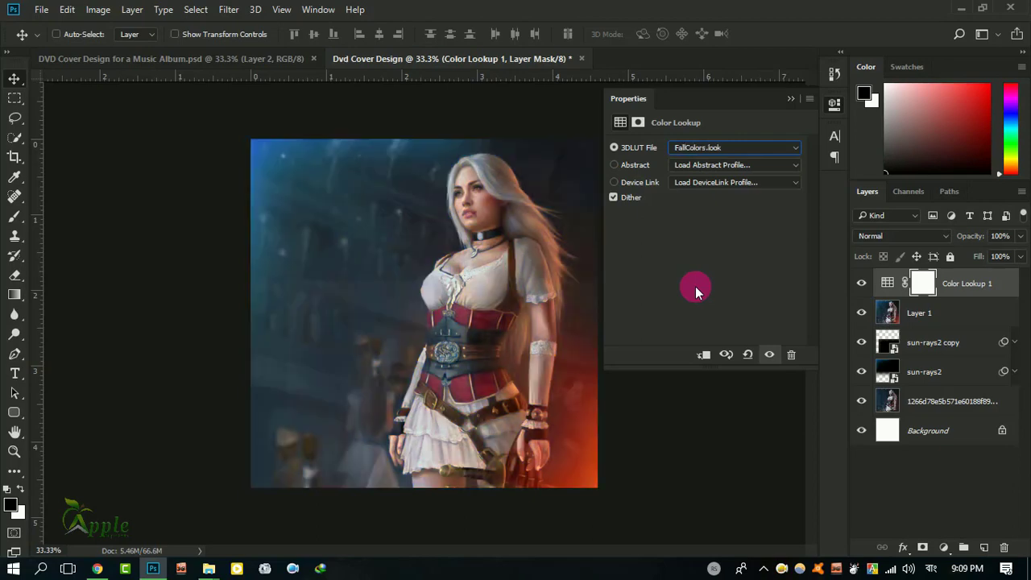
{"action": "key", "text": "Down"}
{"action": "key", "text": "Down"}
{"action": "key", "text": "Down"}
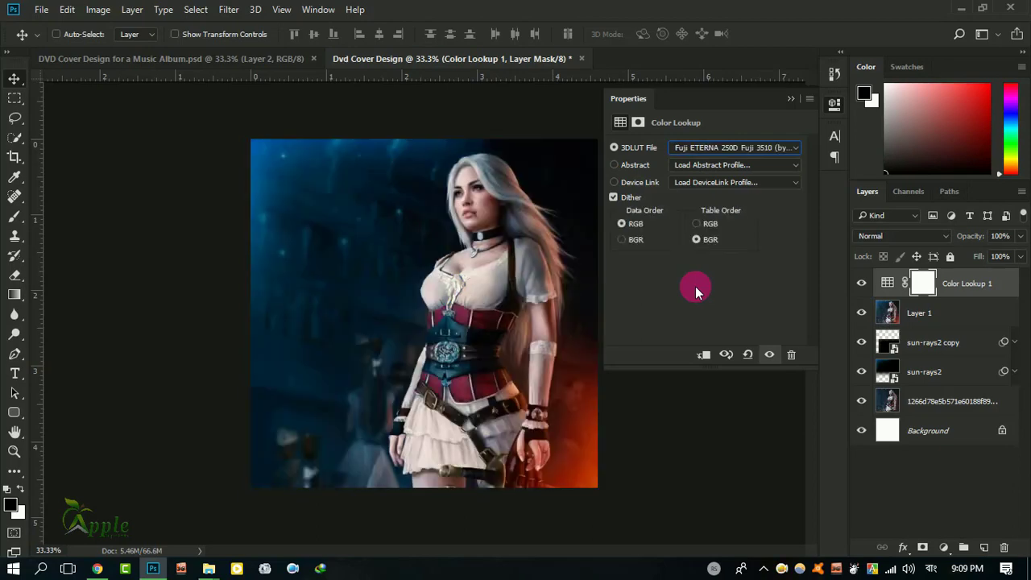
{"action": "key", "text": "Down"}
{"action": "key", "text": "Down"}
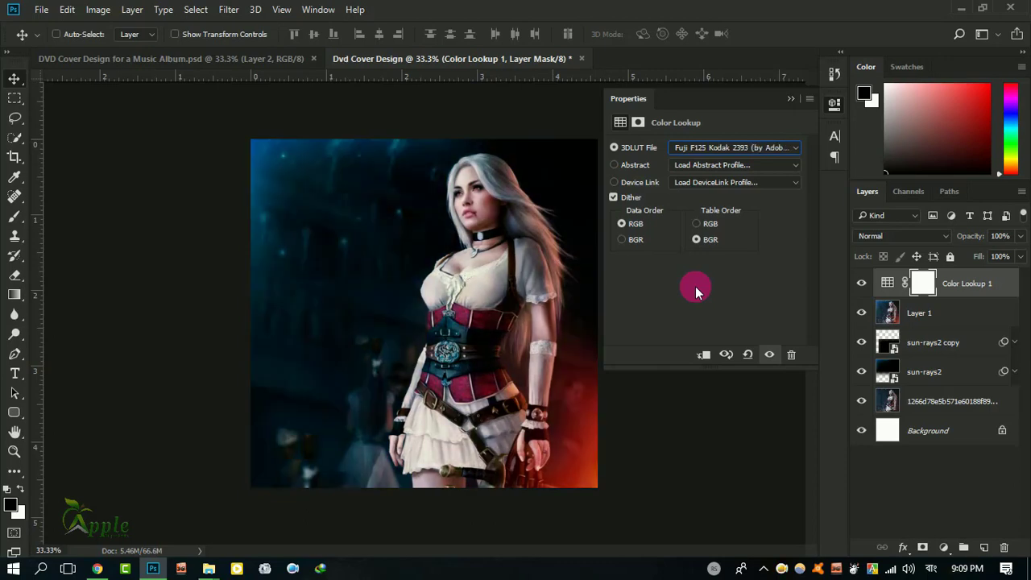
{"action": "key", "text": "Down"}
{"action": "key", "text": "Down"}
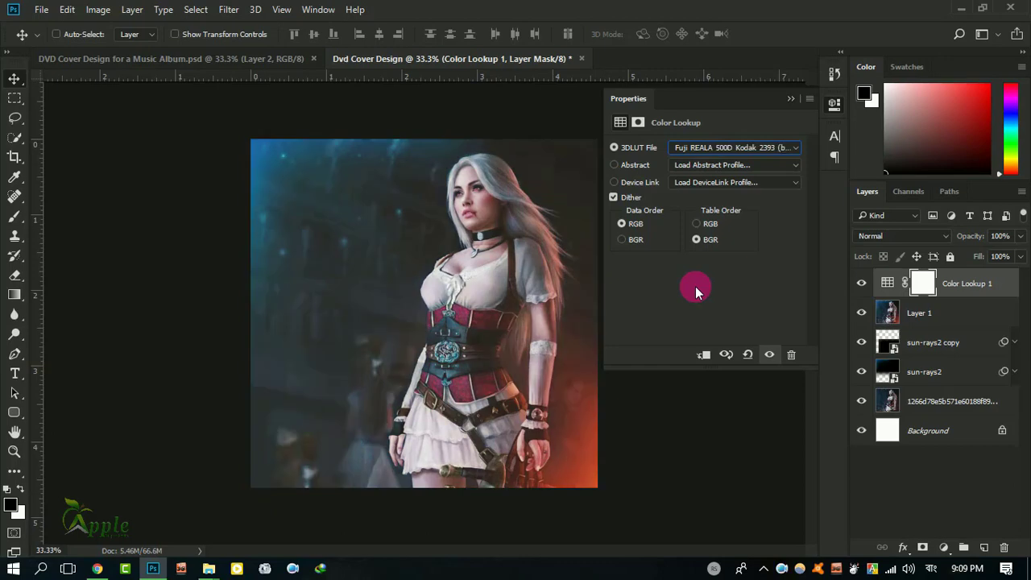
{"action": "key", "text": "Down"}
{"action": "key", "text": "Down"}
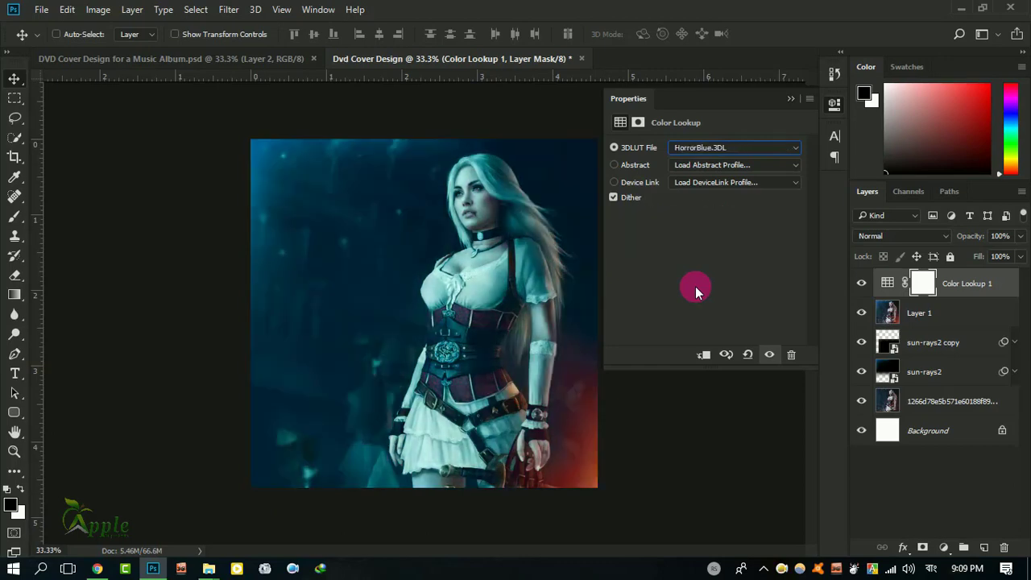
{"action": "key", "text": "Down"}
{"action": "key", "text": "Down"}
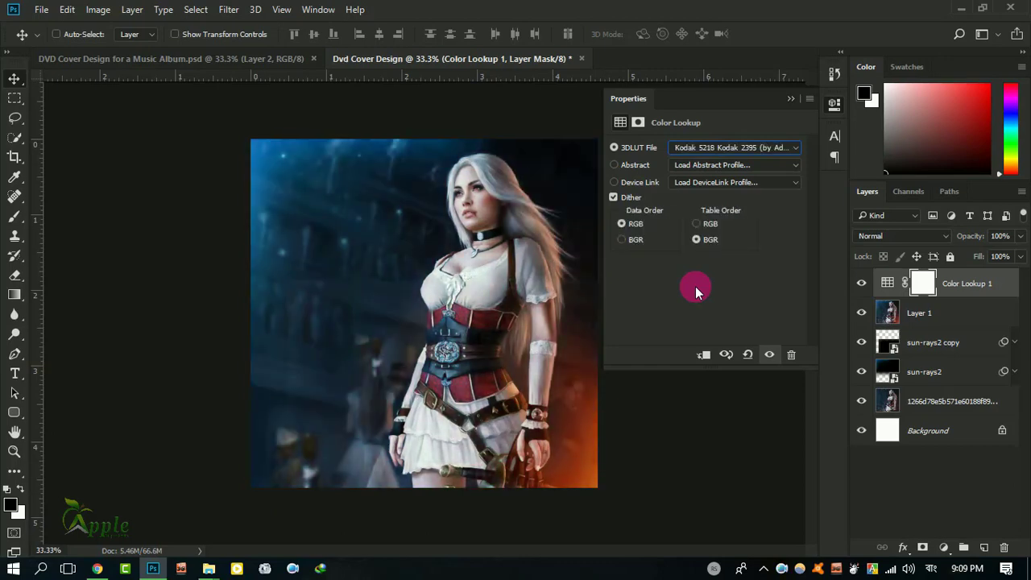
{"action": "key", "text": "Down"}
{"action": "key", "text": "Down"}
{"action": "key", "text": "Down"}
{"action": "key", "text": "Down"}
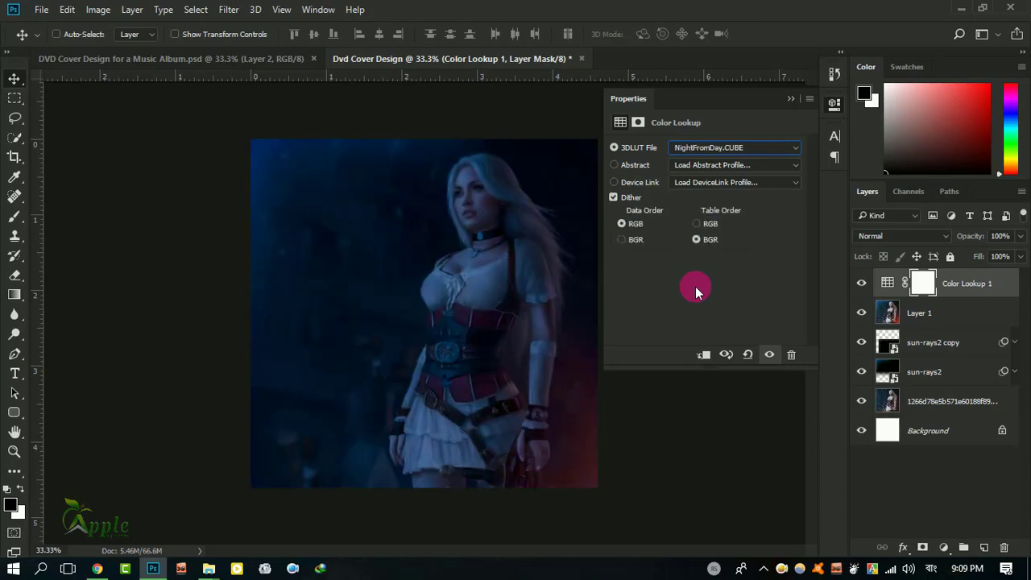
{"action": "key", "text": "Down"}
{"action": "key", "text": "Down"}
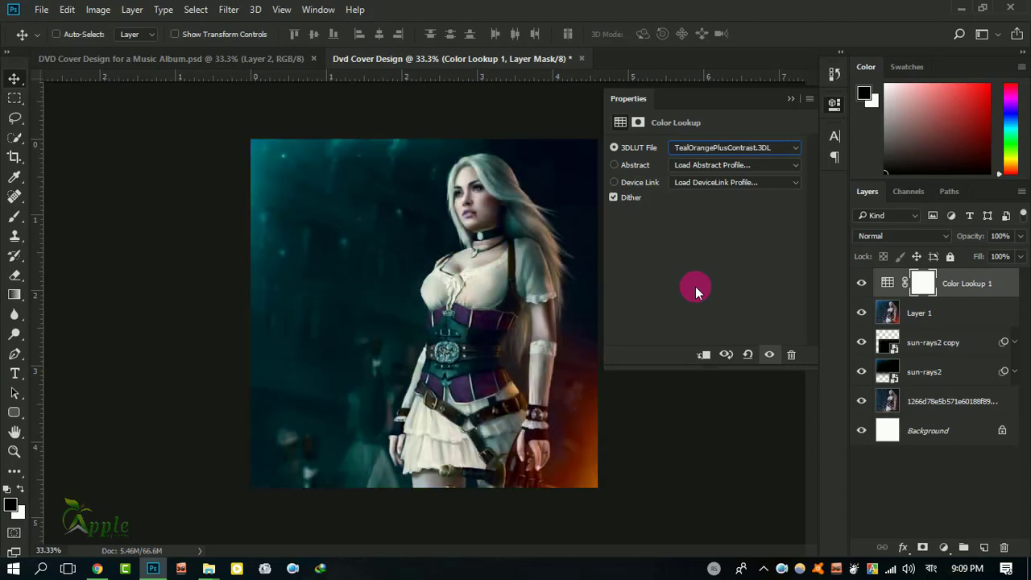
{"action": "key", "text": "Down"}
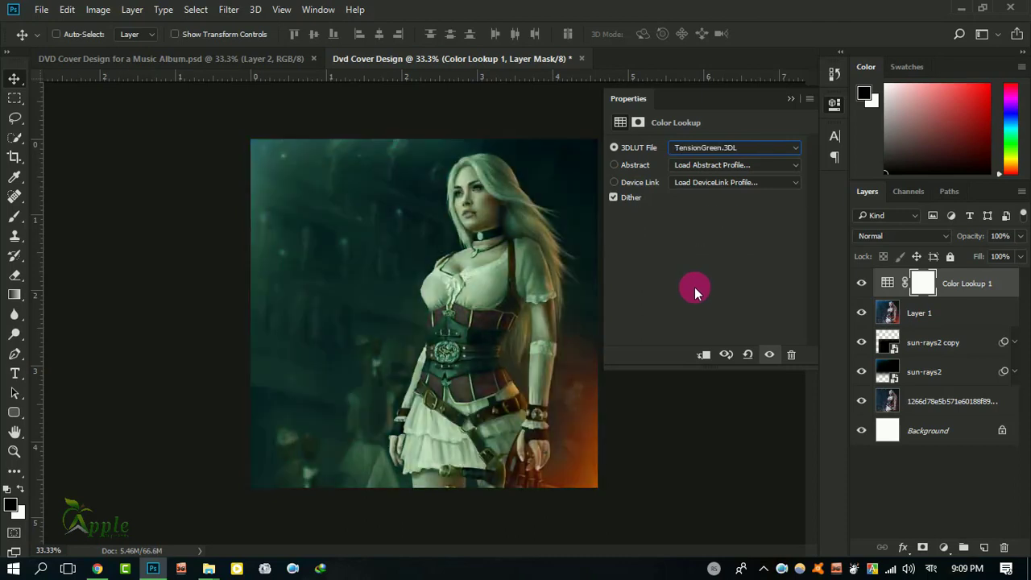
{"action": "key", "text": "Up"}
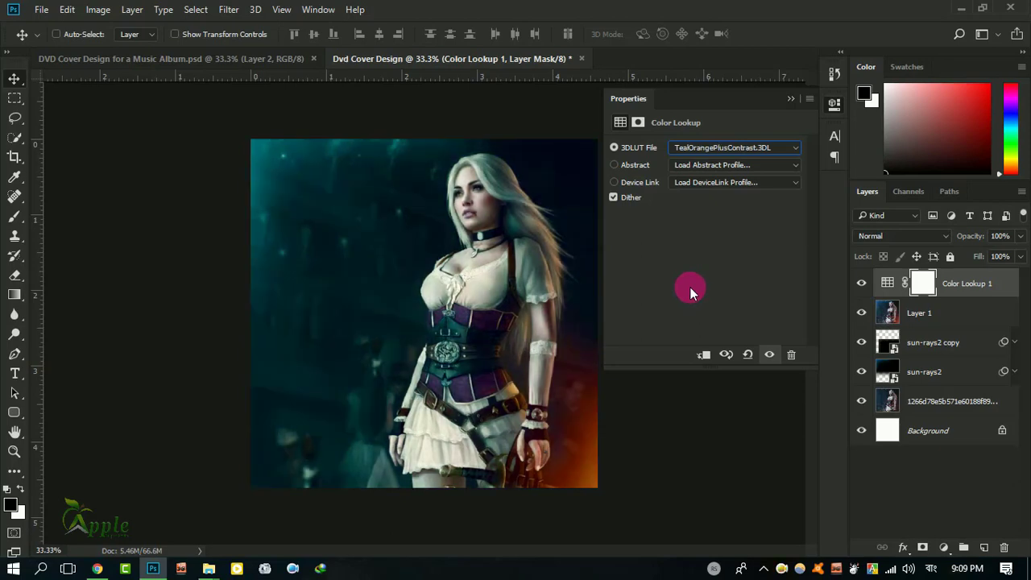
{"action": "key", "text": "Up"}
{"action": "key", "text": "Down"}
{"action": "key", "text": "Up"}
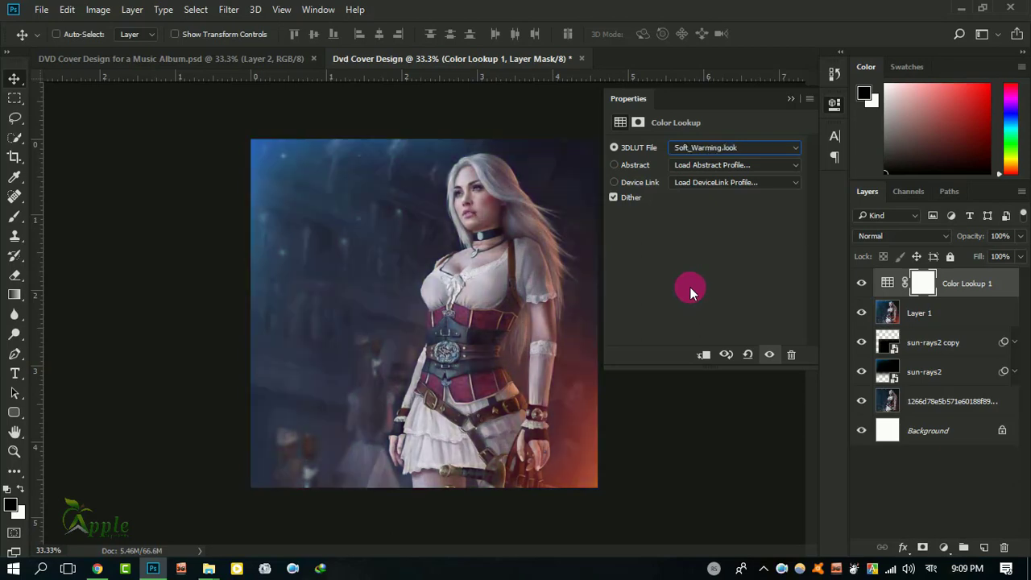
{"action": "key", "text": "Down"}
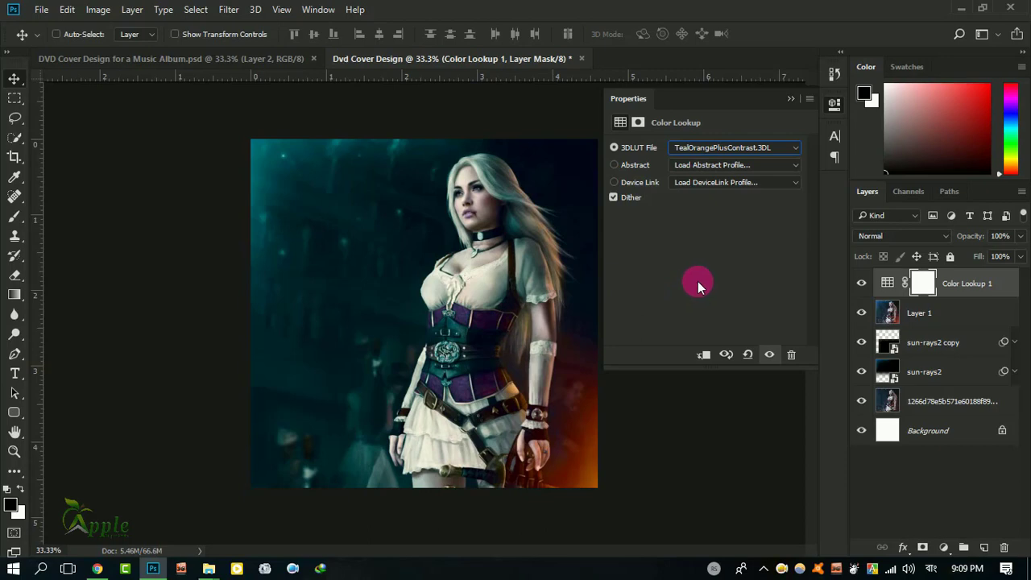
{"action": "key", "text": "Up"}
{"action": "key", "text": "Up"}
{"action": "key", "text": "Up"}
{"action": "key", "text": "Up"}
{"action": "key", "text": "Up"}
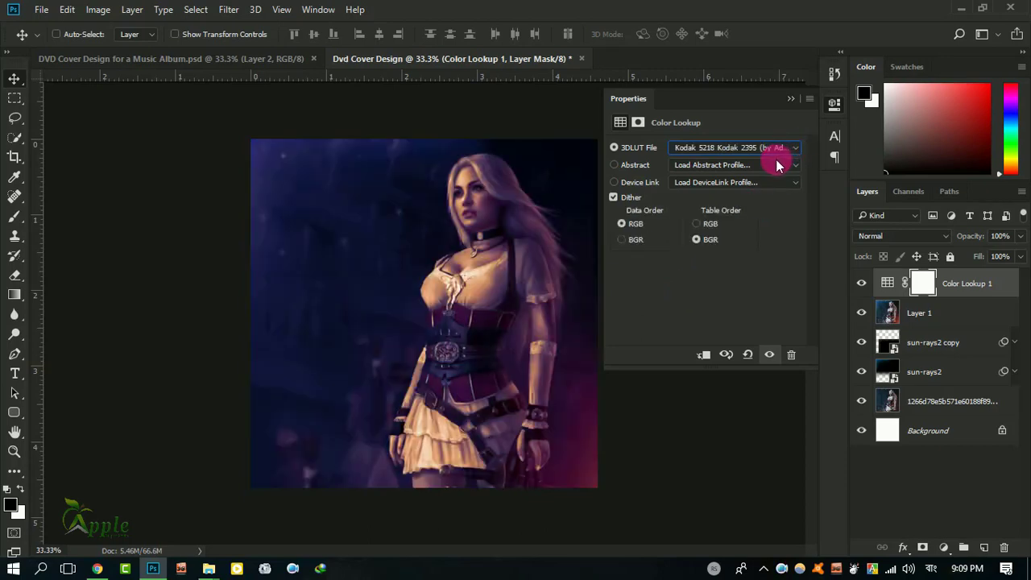
{"action": "key", "text": "Up"}
{"action": "key", "text": "Up"}
{"action": "key", "text": "Up"}
{"action": "key", "text": "Up"}
{"action": "key", "text": "Up"}
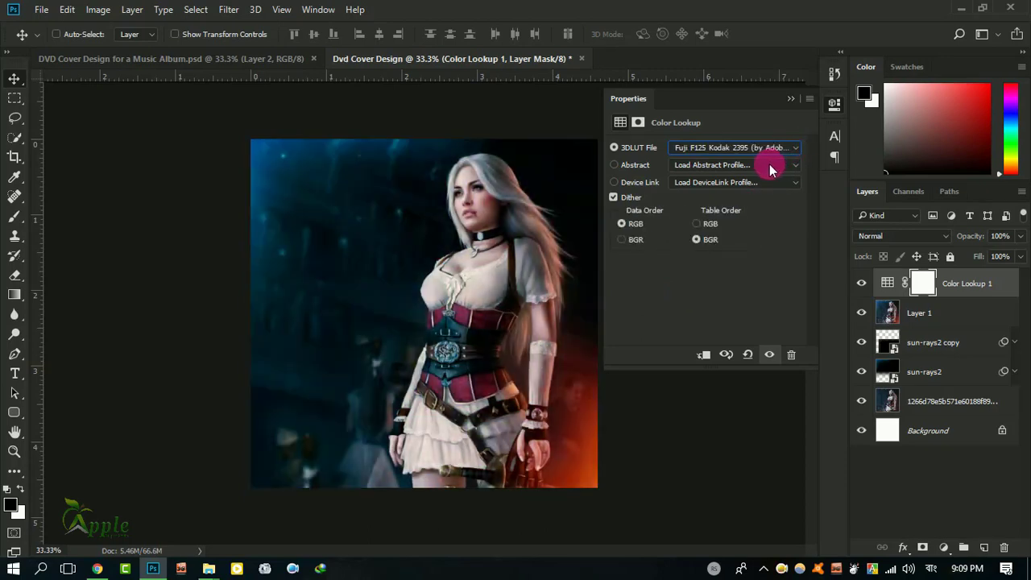
{"action": "key", "text": "Down"}
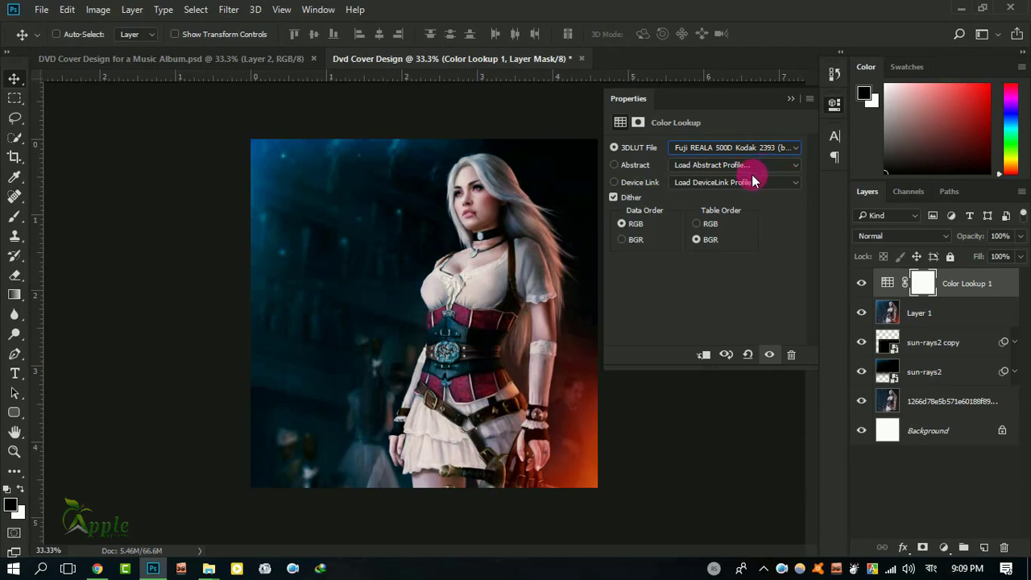
Step: Lower the Color Lookup layer's opacity to 22%, toggling its visibility to compare
{"action": "left_click", "coordinate": [788, 97]}
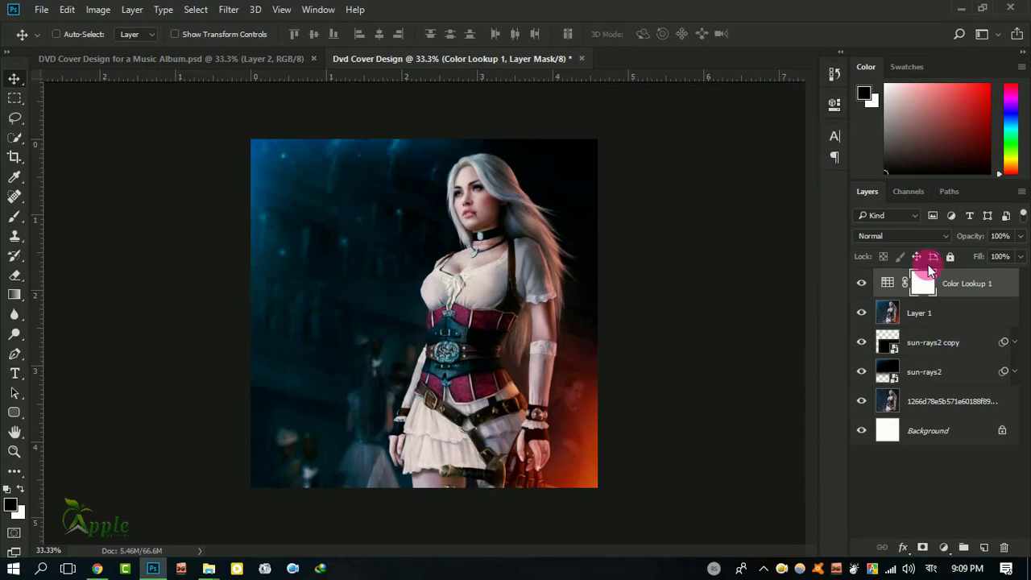
{"action": "left_click", "coordinate": [1020, 236]}
{"action": "left_click_drag", "start_coordinate": [994, 259], "coordinate": [975, 257]}
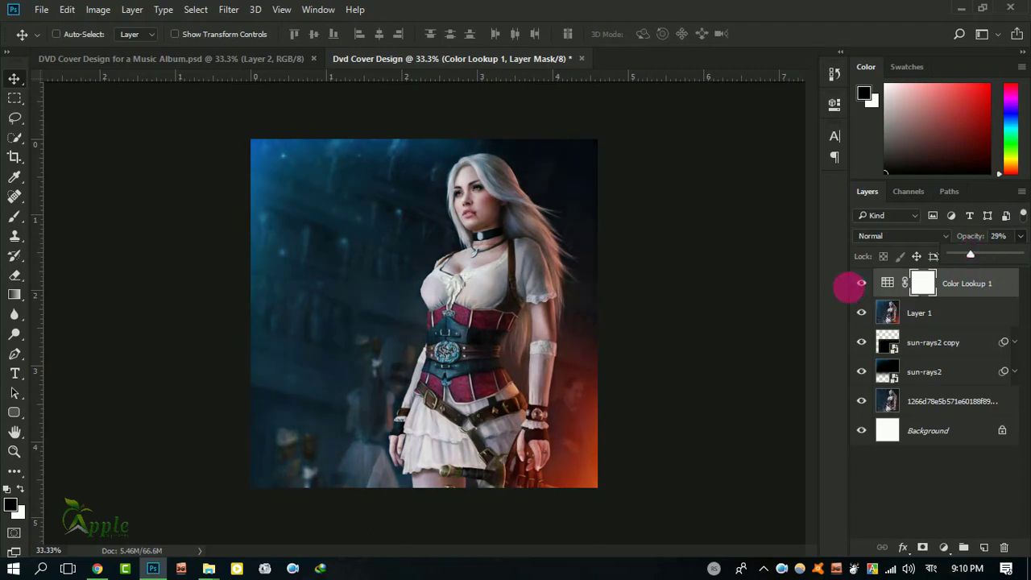
{"action": "left_click", "coordinate": [862, 282]}
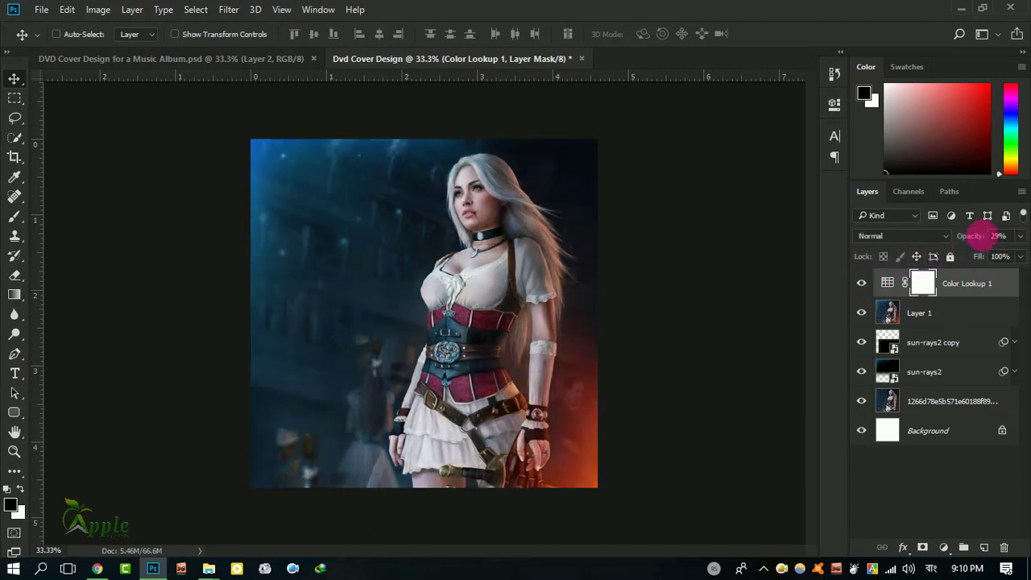
{"action": "left_click", "coordinate": [1020, 236]}
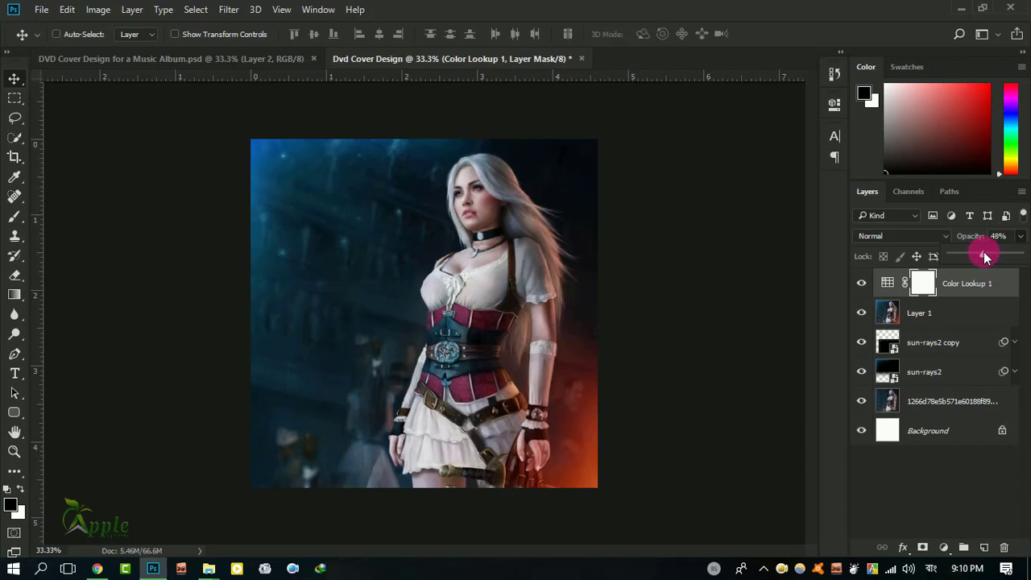
{"action": "left_click", "coordinate": [887, 283]}
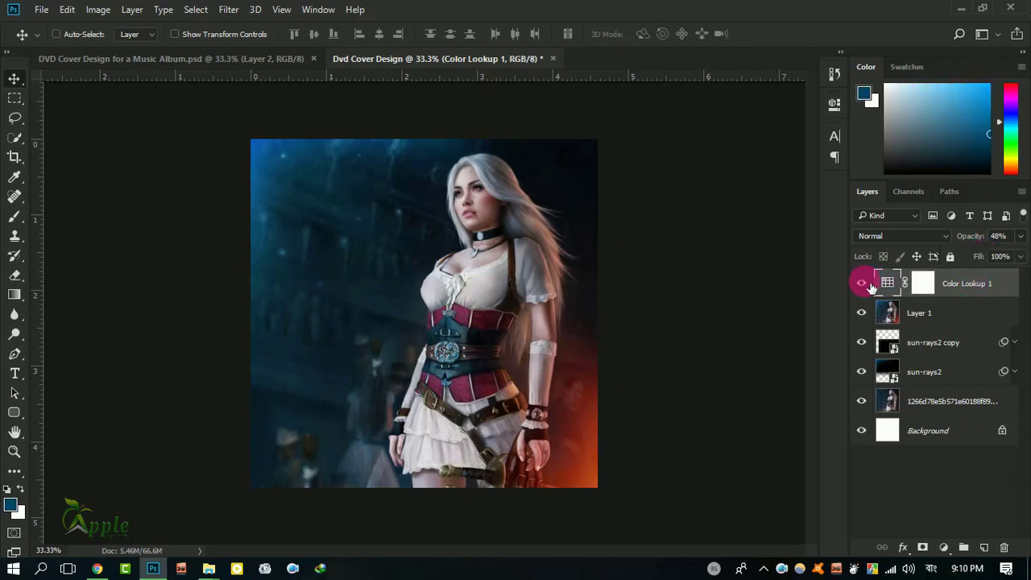
{"action": "left_click", "coordinate": [861, 283]}
{"action": "left_click", "coordinate": [887, 280]}
{"action": "left_click", "coordinate": [1016, 234]}
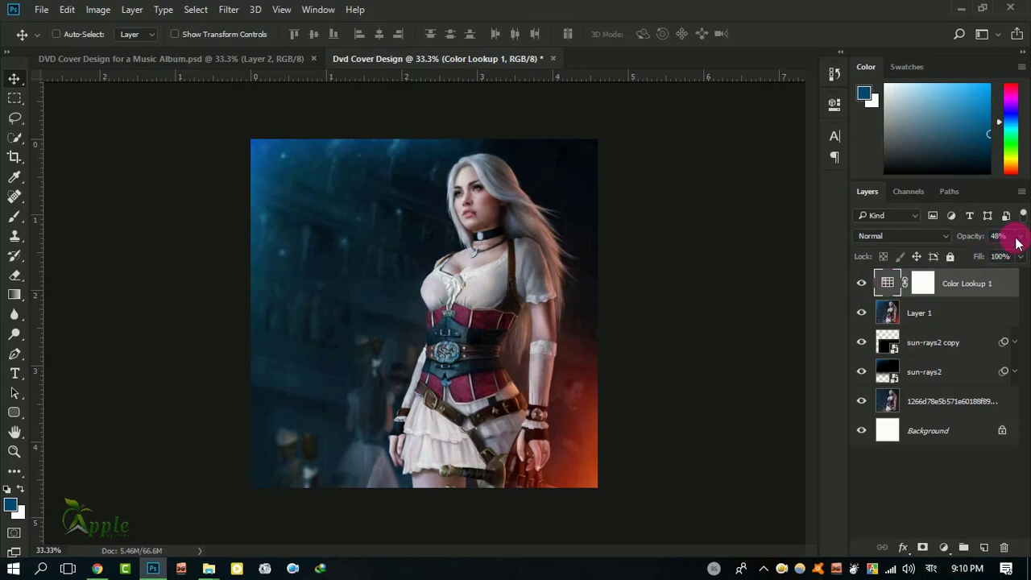
{"action": "left_click_drag", "start_coordinate": [981, 254], "coordinate": [964, 250]}
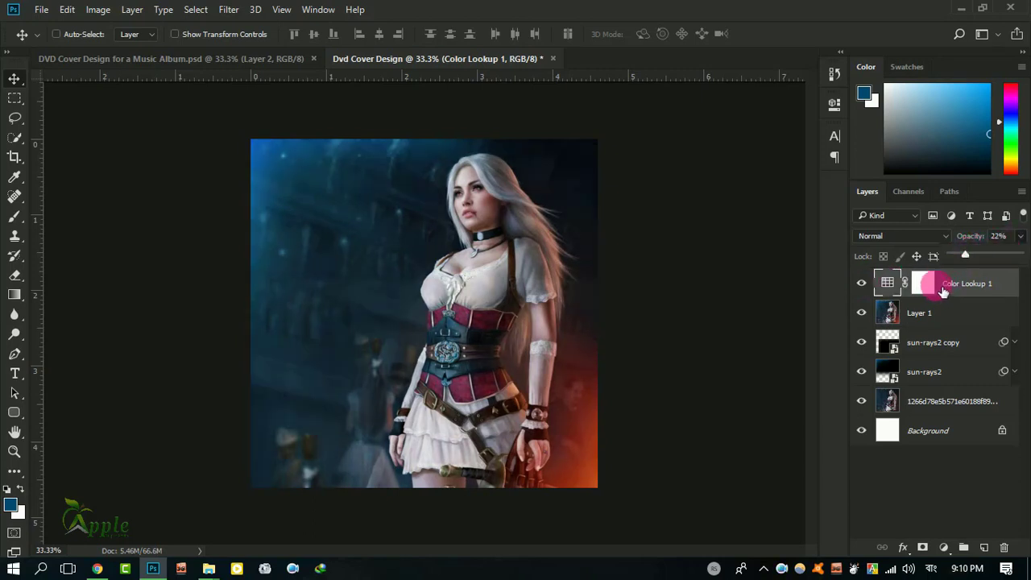
{"action": "left_click_drag", "start_coordinate": [950, 286], "coordinate": [679, 278]}
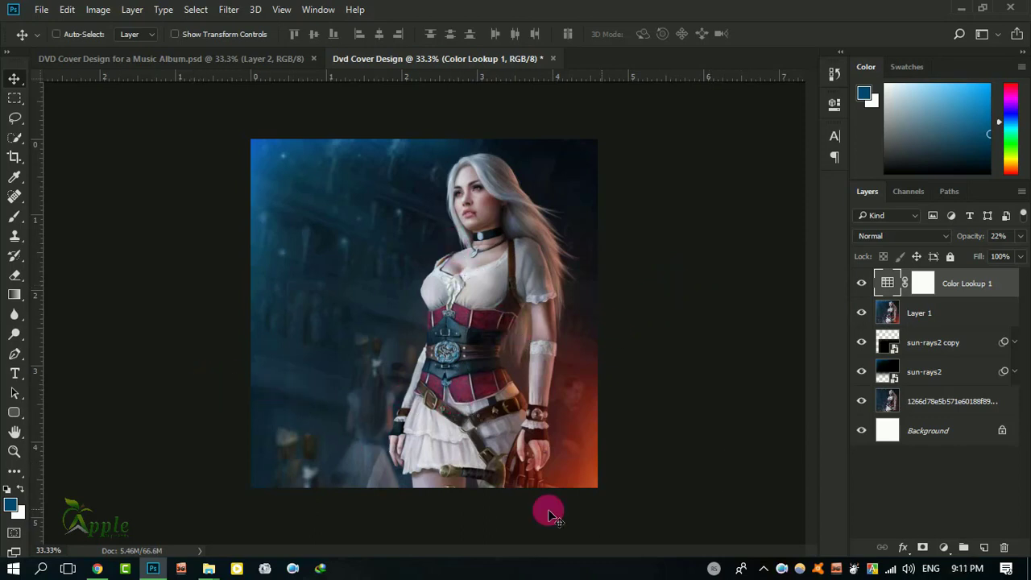
Step: Add the 23 pt centre-aligned title 'The Midnight Girl', centred horizontally on the lower image
{"action": "left_click", "coordinate": [14, 373]}
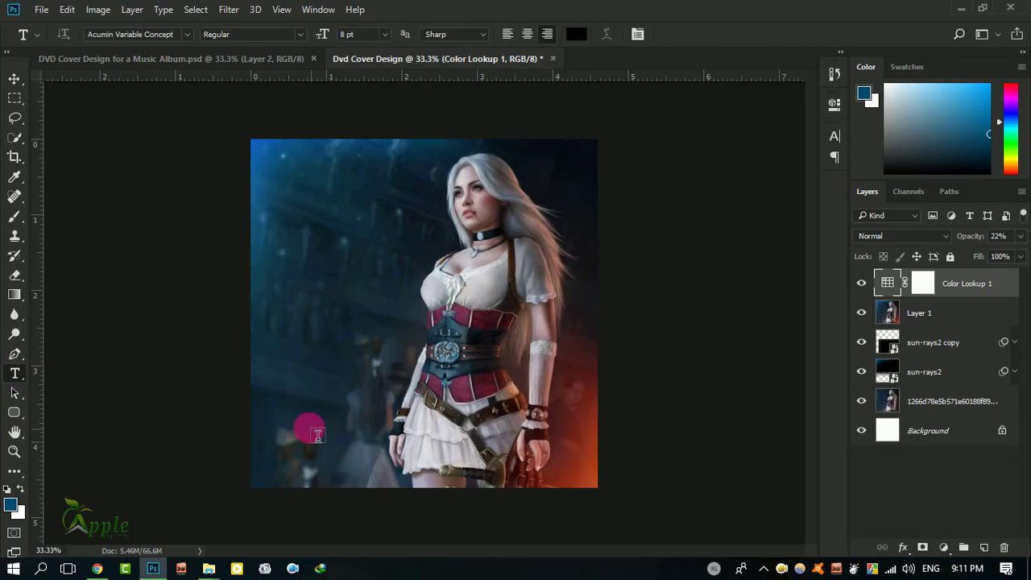
{"action": "left_click", "coordinate": [298, 425]}
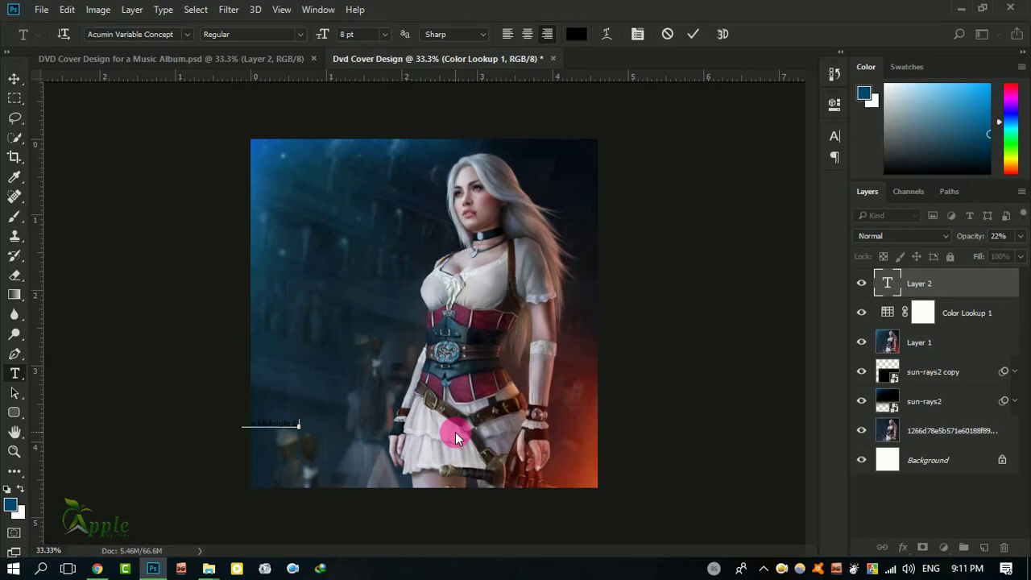
{"action": "key", "text": "ctrl+a"}
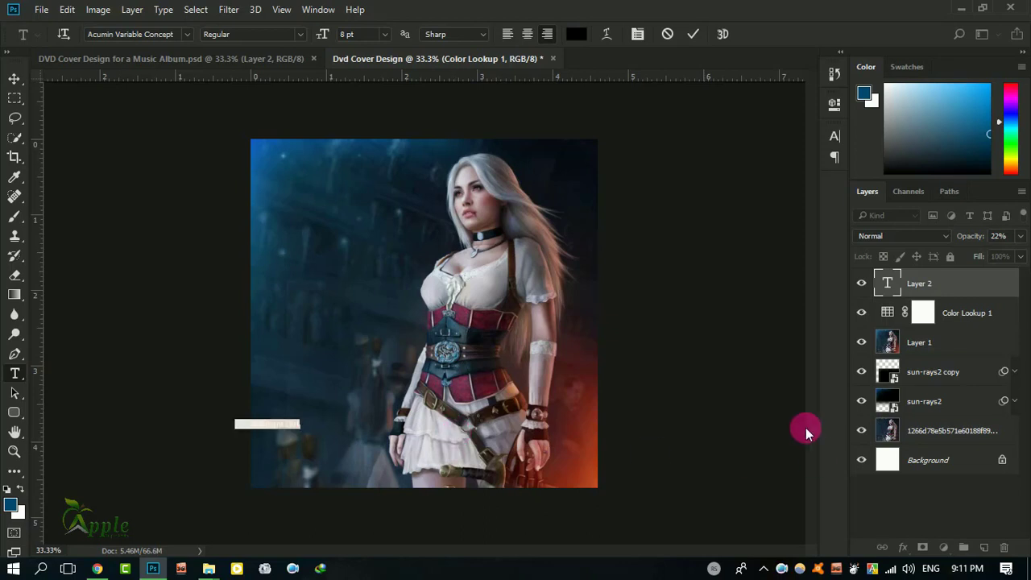
{"action": "left_click_drag", "start_coordinate": [322, 32], "coordinate": [336, 39]}
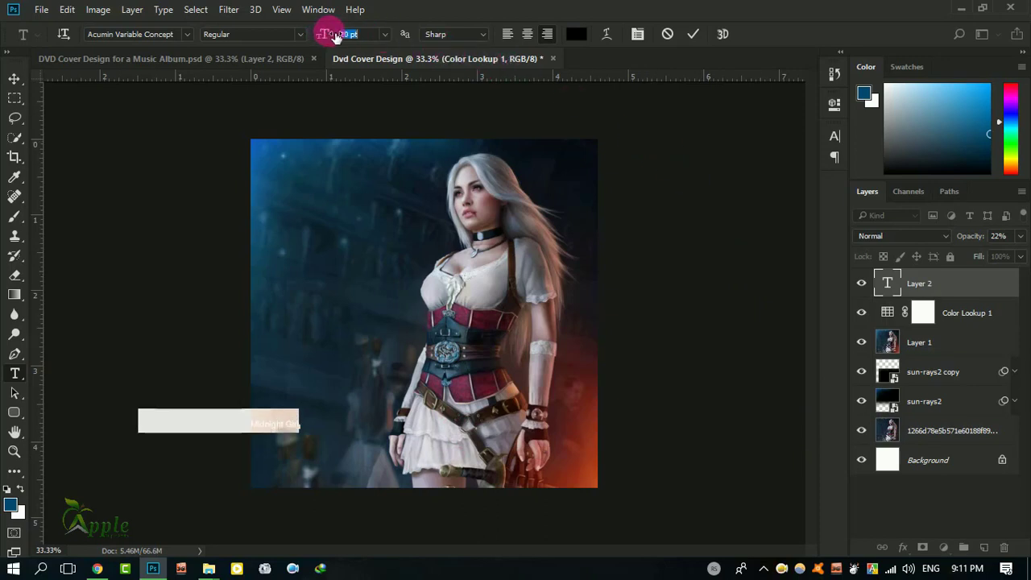
{"action": "left_click", "coordinate": [508, 33]}
{"action": "left_click", "coordinate": [528, 34]}
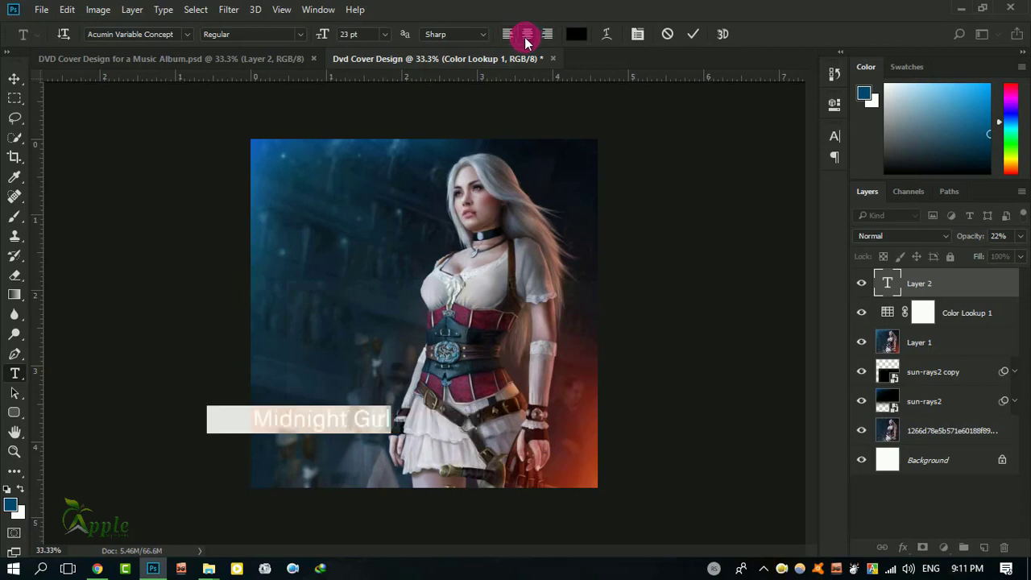
{"action": "left_click", "coordinate": [15, 78]}
{"action": "left_click_drag", "start_coordinate": [406, 455], "coordinate": [534, 410]}
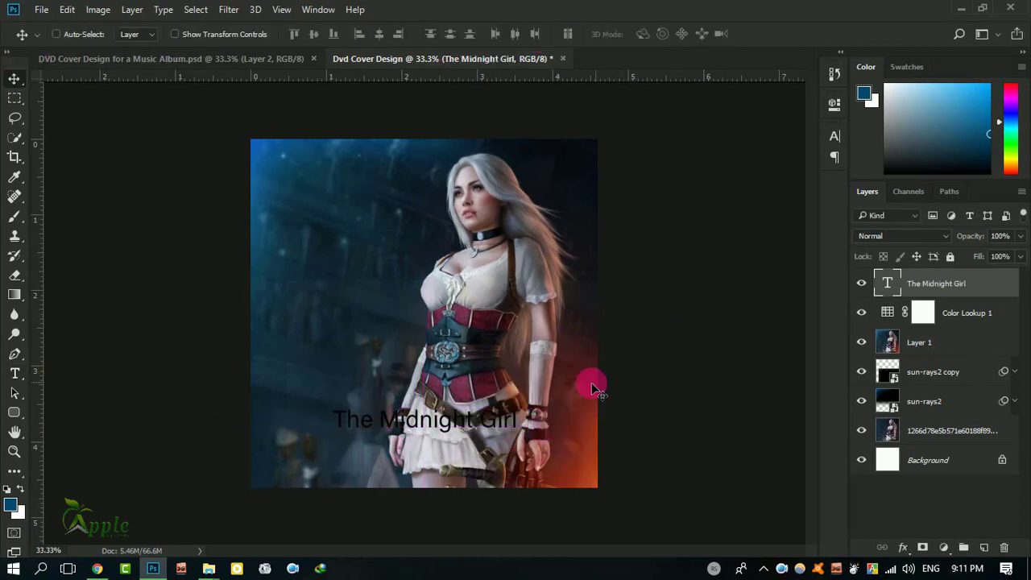
Step: Enlarge the title and set it in the Good Times font at 30 pt
{"action": "left_click", "coordinate": [15, 373]}
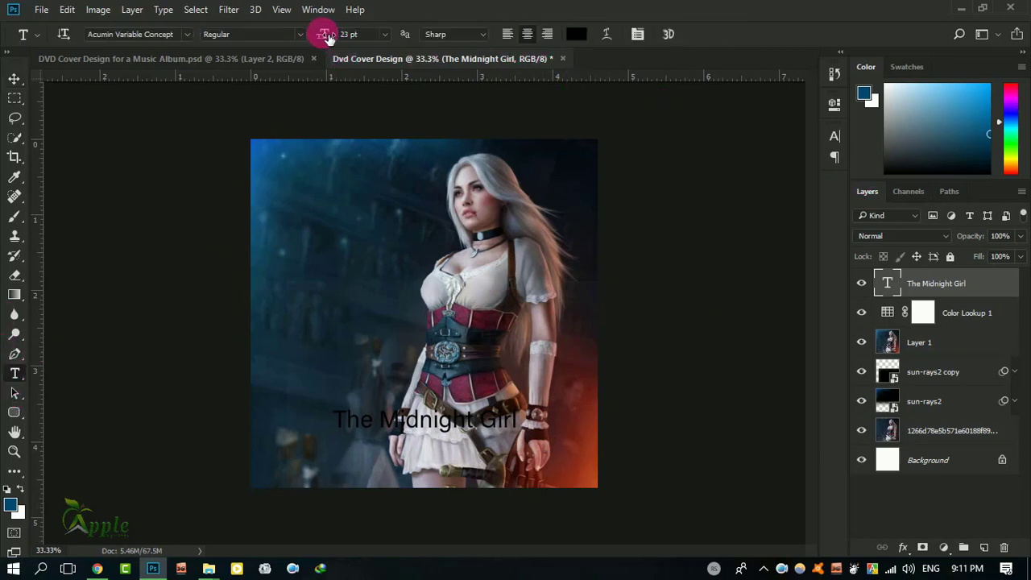
{"action": "left_click_drag", "start_coordinate": [331, 39], "coordinate": [331, 39]}
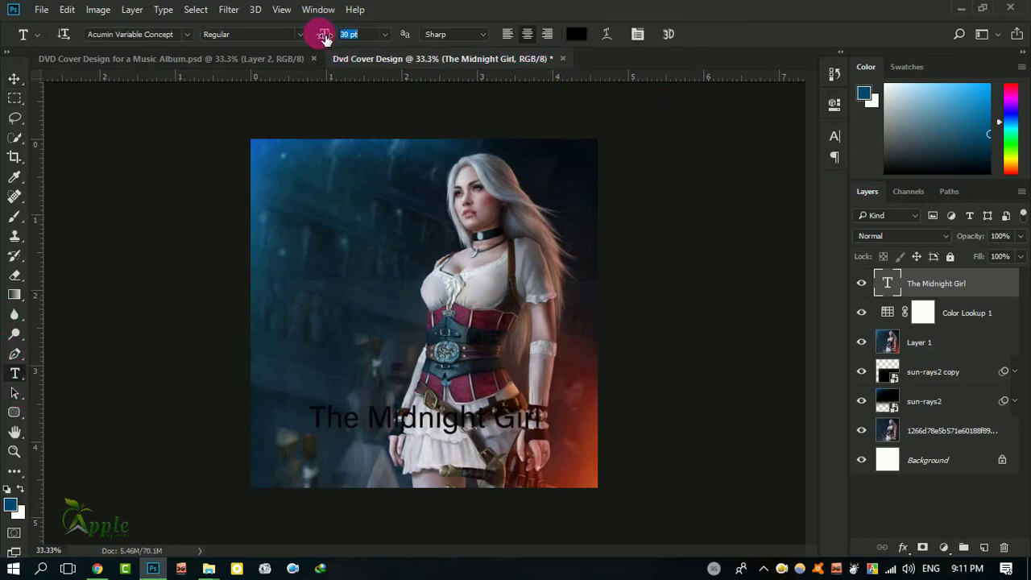
{"action": "left_click_drag", "start_coordinate": [326, 40], "coordinate": [333, 42]}
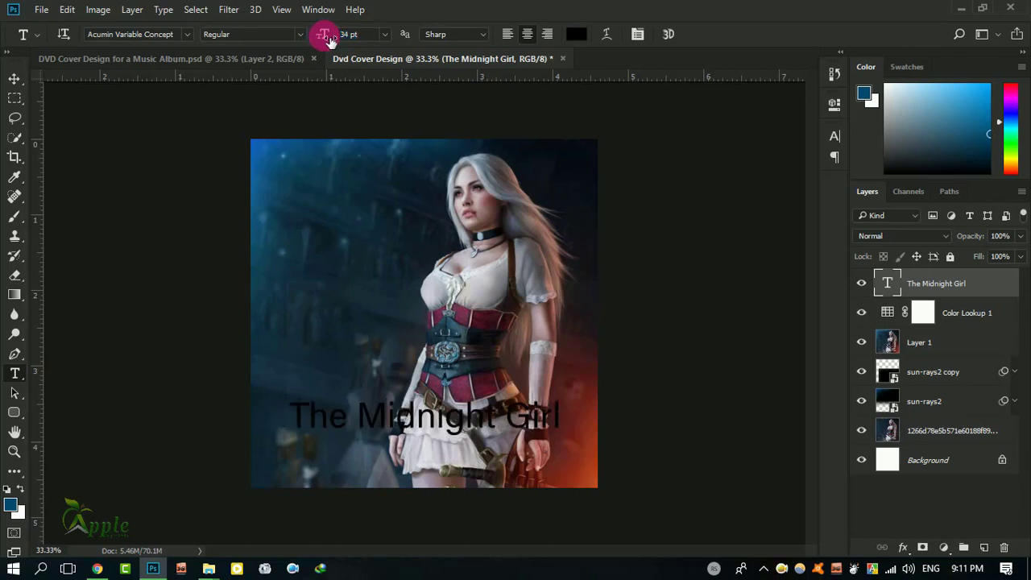
{"action": "left_click", "coordinate": [833, 137]}
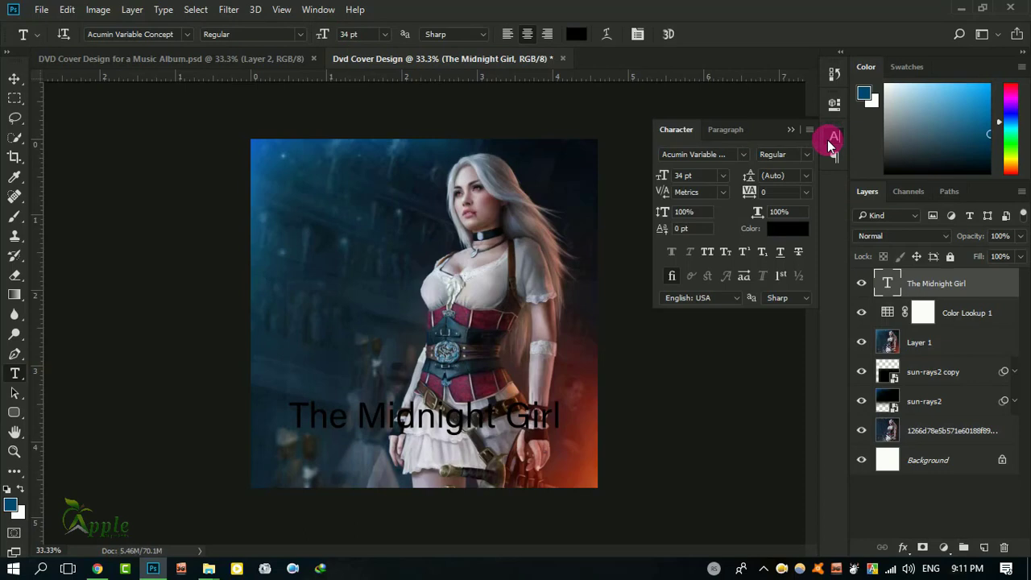
{"action": "left_click", "coordinate": [742, 153]}
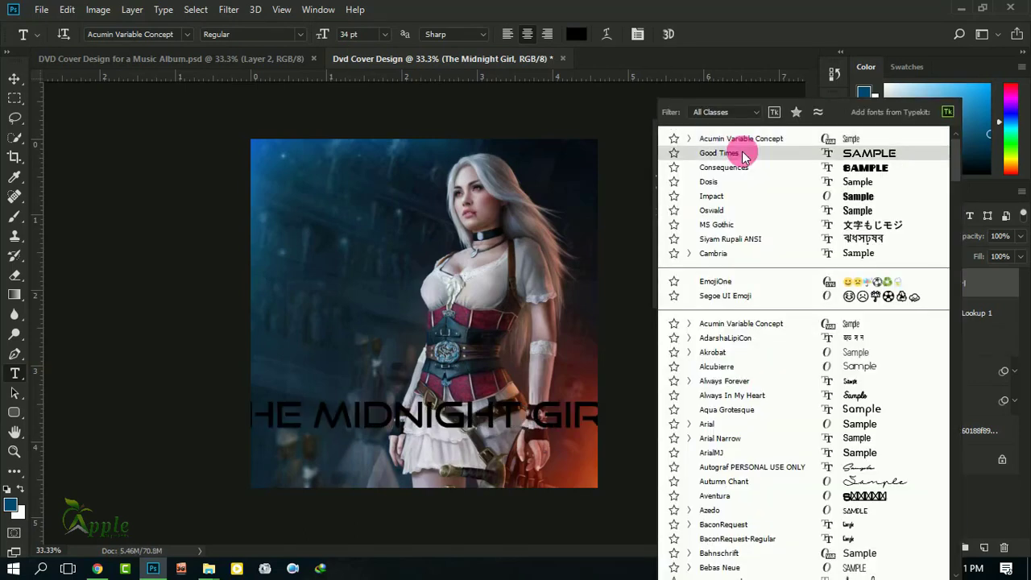
{"action": "left_click", "coordinate": [743, 153]}
{"action": "left_click_drag", "start_coordinate": [673, 175], "coordinate": [662, 176]}
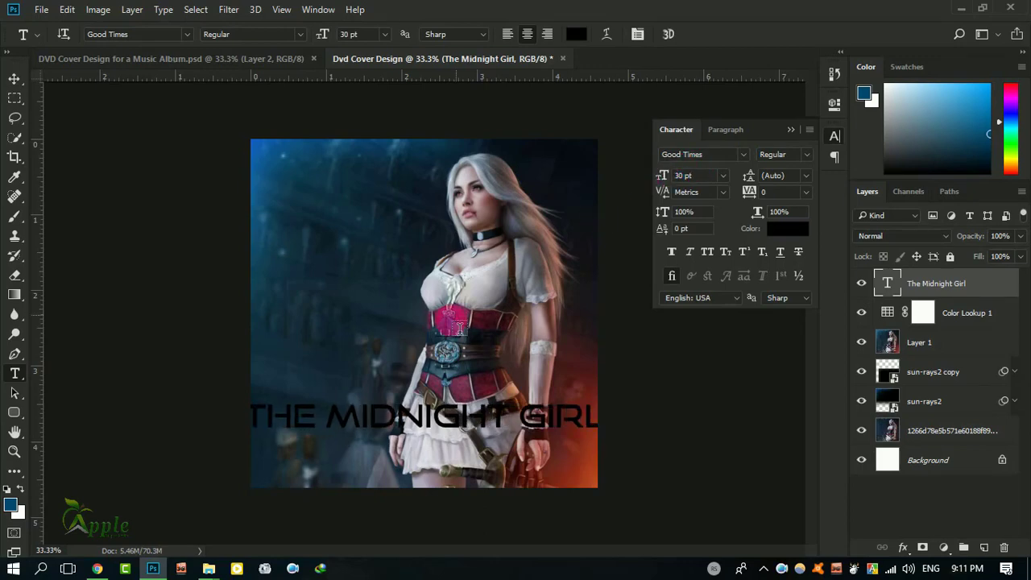
Step: Colour the title text white (#ffffff)
{"action": "left_click", "coordinate": [787, 229]}
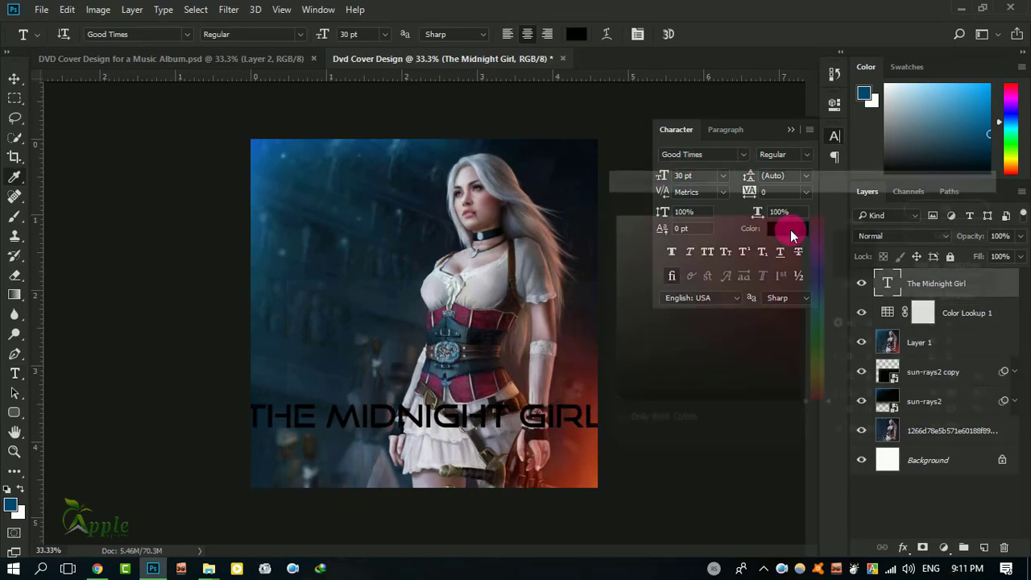
{"action": "left_click", "coordinate": [616, 218]}
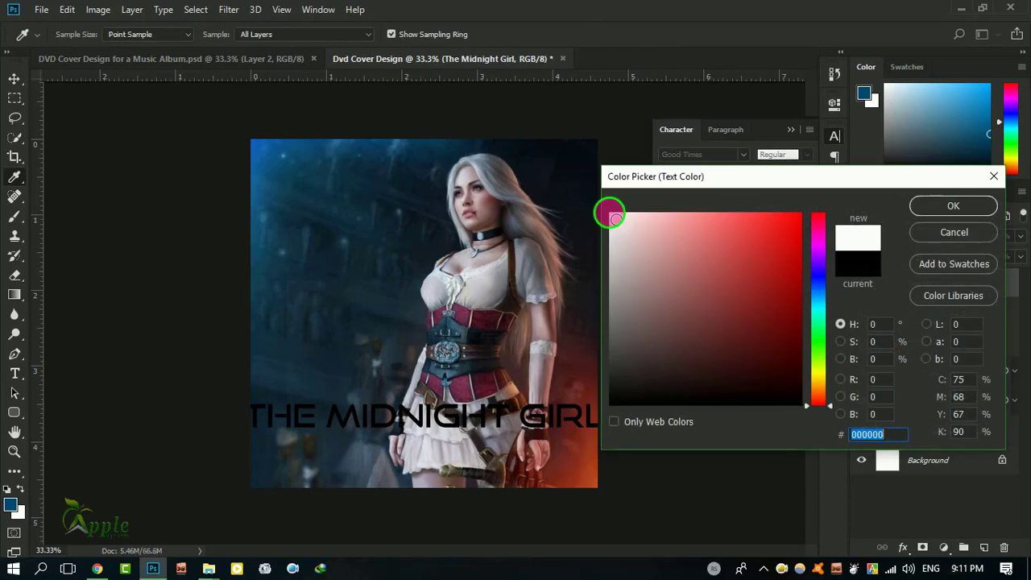
{"action": "left_click", "coordinate": [971, 214]}
{"action": "left_click", "coordinate": [743, 154]}
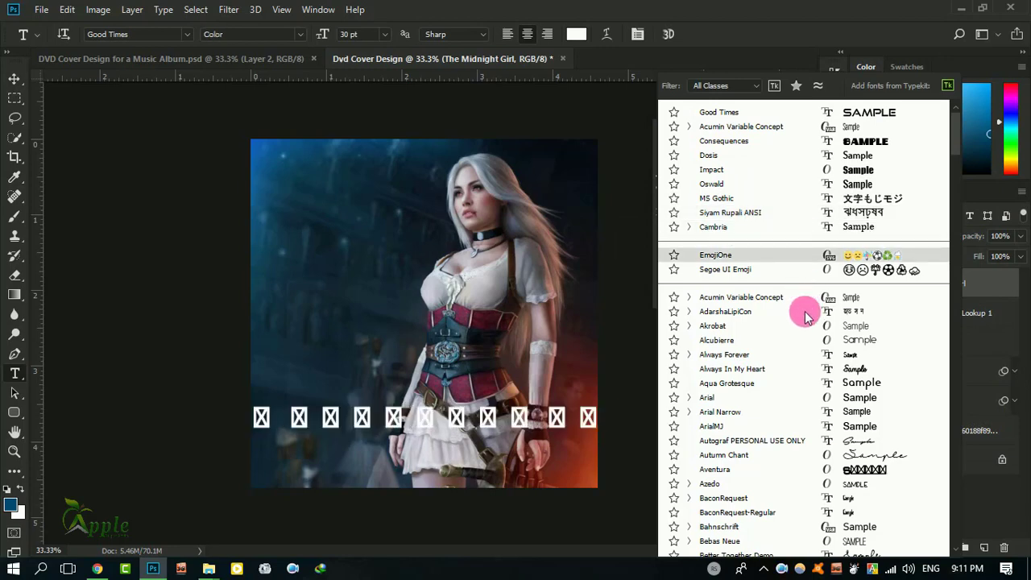
Step: Switch the title font to Lemon/Milk and nudge it slightly lower on the cover
{"action": "scroll", "coordinate": [748, 338], "scroll_direction": "down", "scroll_amount": 2}
{"action": "scroll", "coordinate": [748, 338], "scroll_direction": "down", "scroll_amount": 3}
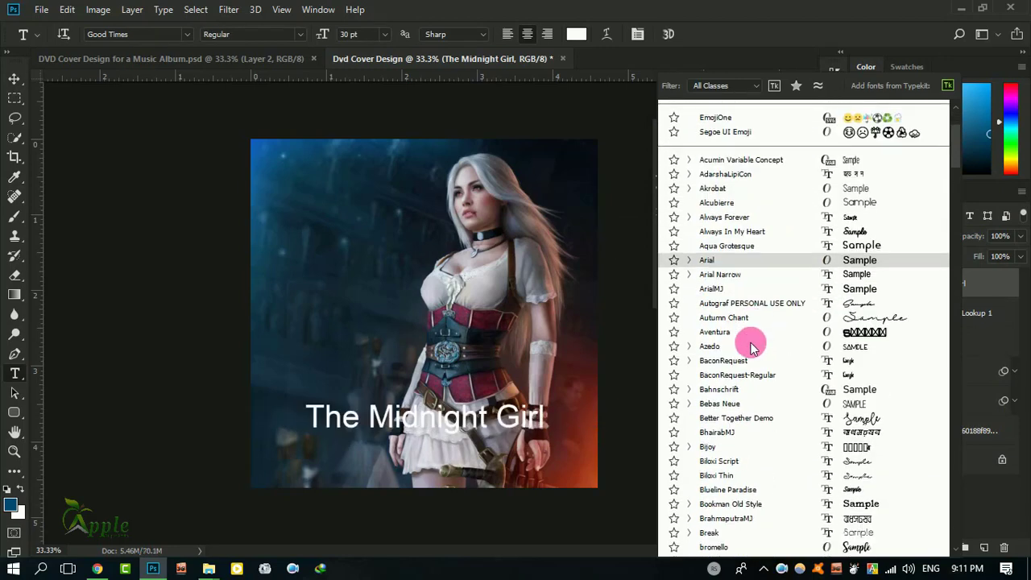
{"action": "scroll", "coordinate": [751, 342], "scroll_direction": "down", "scroll_amount": 3}
{"action": "scroll", "coordinate": [751, 342], "scroll_direction": "down", "scroll_amount": 2}
{"action": "scroll", "coordinate": [904, 357], "scroll_direction": "down", "scroll_amount": 2}
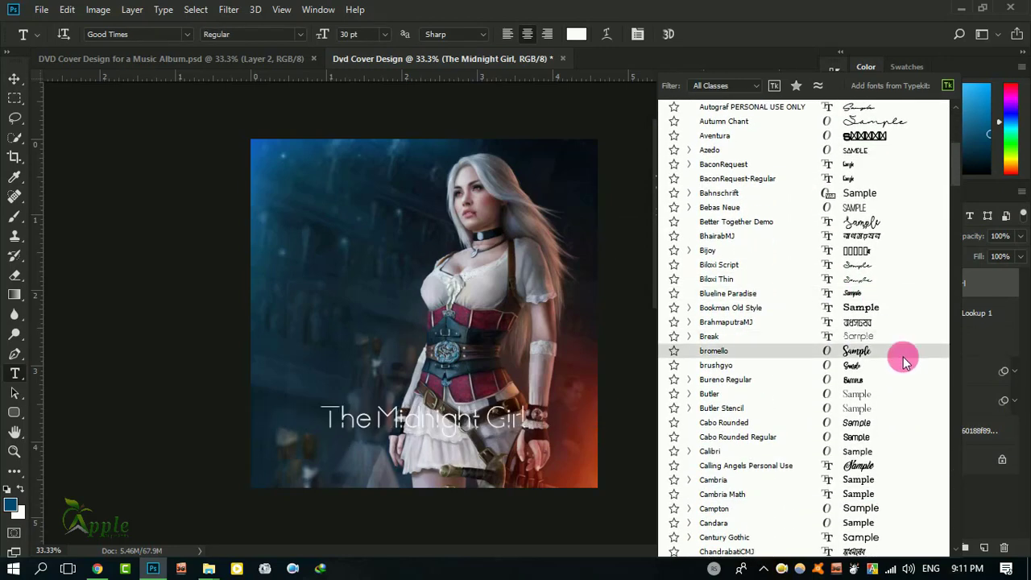
{"action": "scroll", "coordinate": [846, 363], "scroll_direction": "down", "scroll_amount": 2}
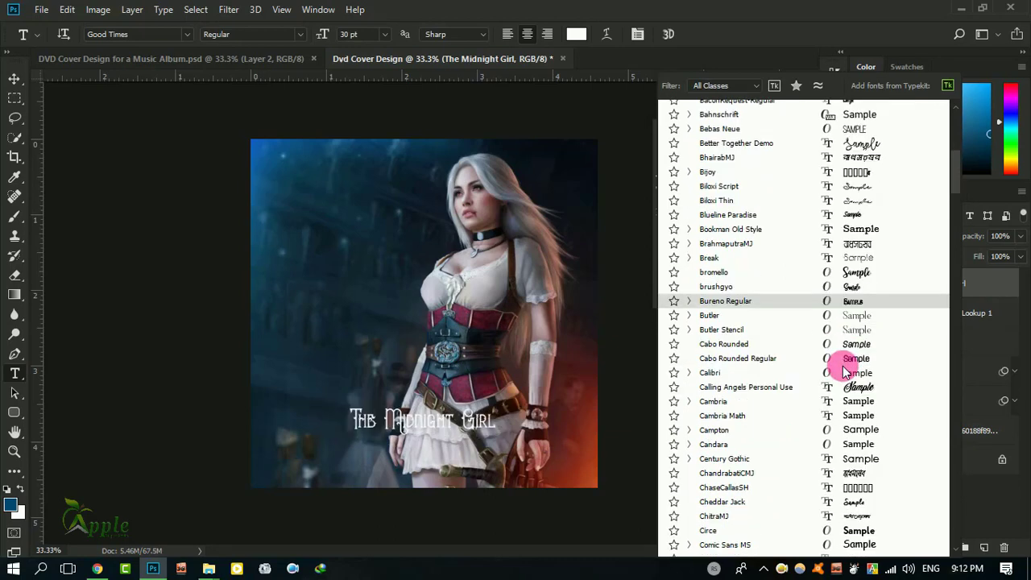
{"action": "scroll", "coordinate": [846, 362], "scroll_direction": "down", "scroll_amount": 3}
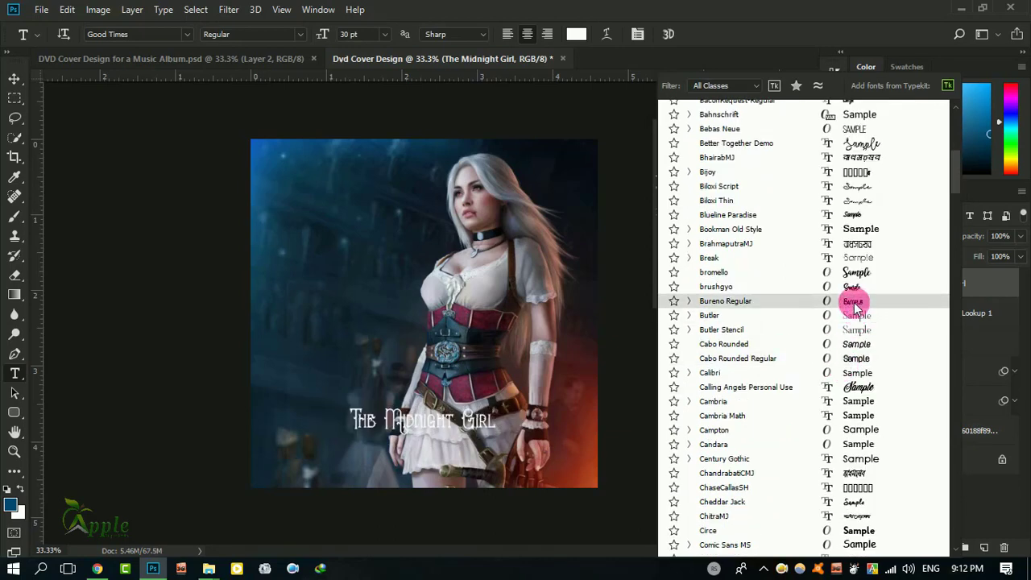
{"action": "scroll", "coordinate": [854, 302], "scroll_direction": "down", "scroll_amount": 2}
{"action": "scroll", "coordinate": [852, 314], "scroll_direction": "down", "scroll_amount": 2}
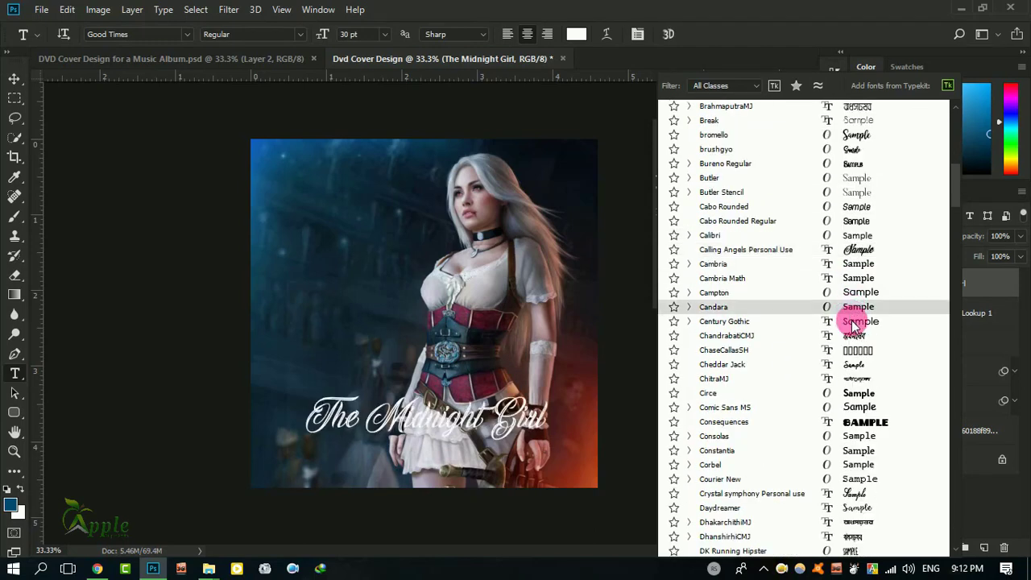
{"action": "scroll", "coordinate": [855, 330], "scroll_direction": "down", "scroll_amount": 1}
{"action": "scroll", "coordinate": [854, 387], "scroll_direction": "down", "scroll_amount": 3}
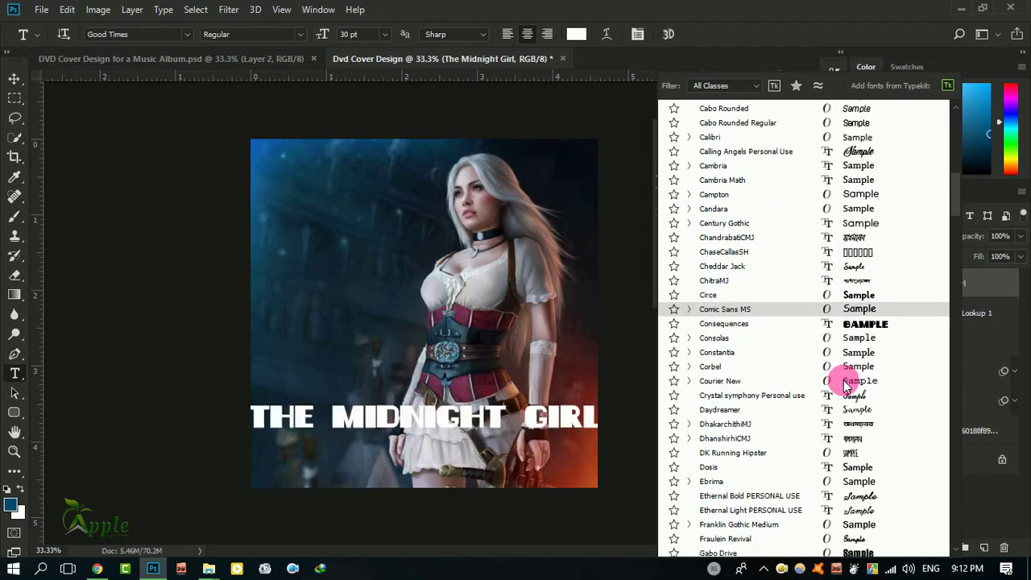
{"action": "scroll", "coordinate": [845, 371], "scroll_direction": "down", "scroll_amount": 2}
{"action": "scroll", "coordinate": [841, 379], "scroll_direction": "down", "scroll_amount": 1}
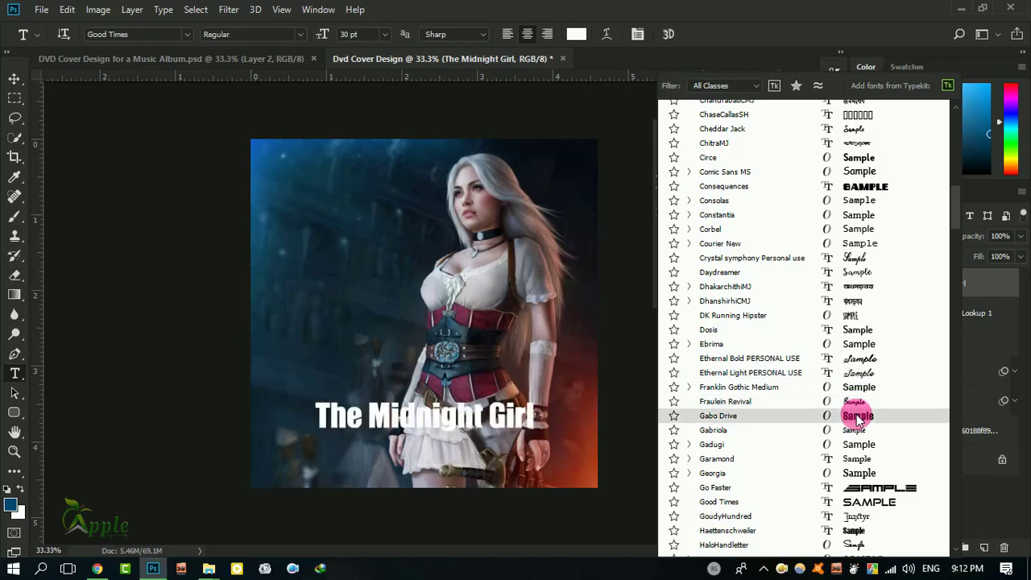
{"action": "scroll", "coordinate": [855, 417], "scroll_direction": "down", "scroll_amount": 1}
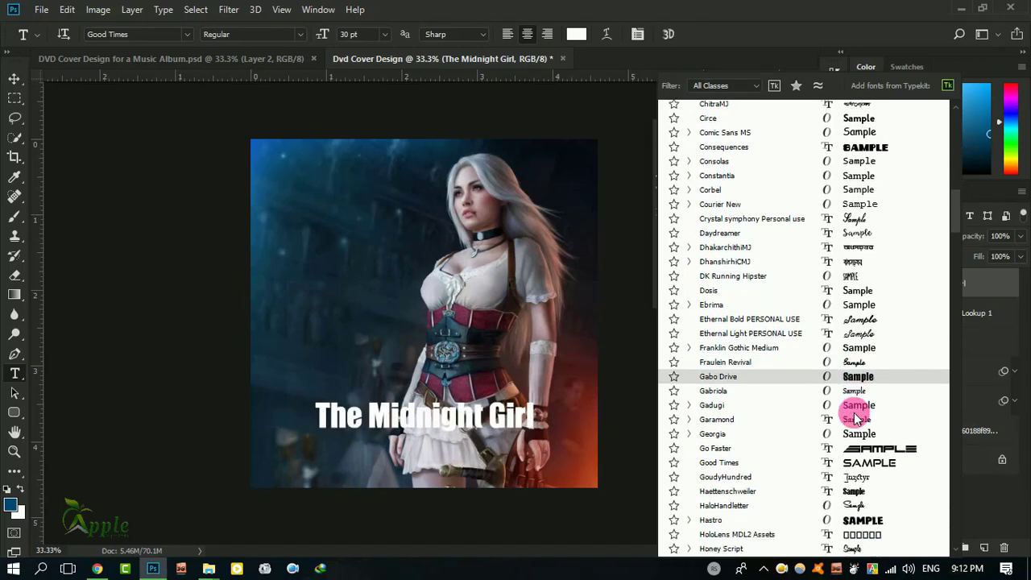
{"action": "scroll", "coordinate": [854, 439], "scroll_direction": "down", "scroll_amount": 2}
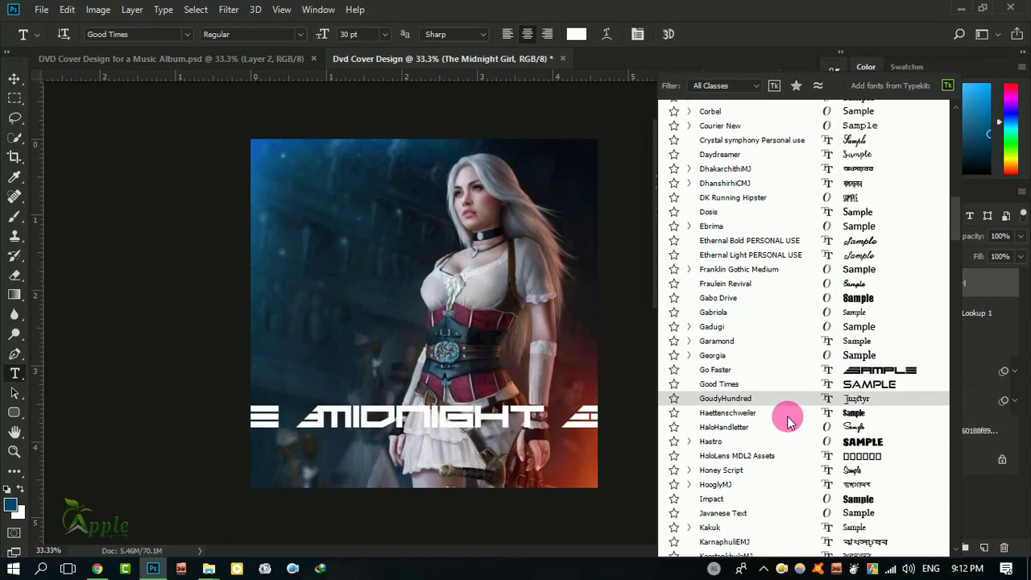
{"action": "scroll", "coordinate": [855, 447], "scroll_direction": "down", "scroll_amount": 3}
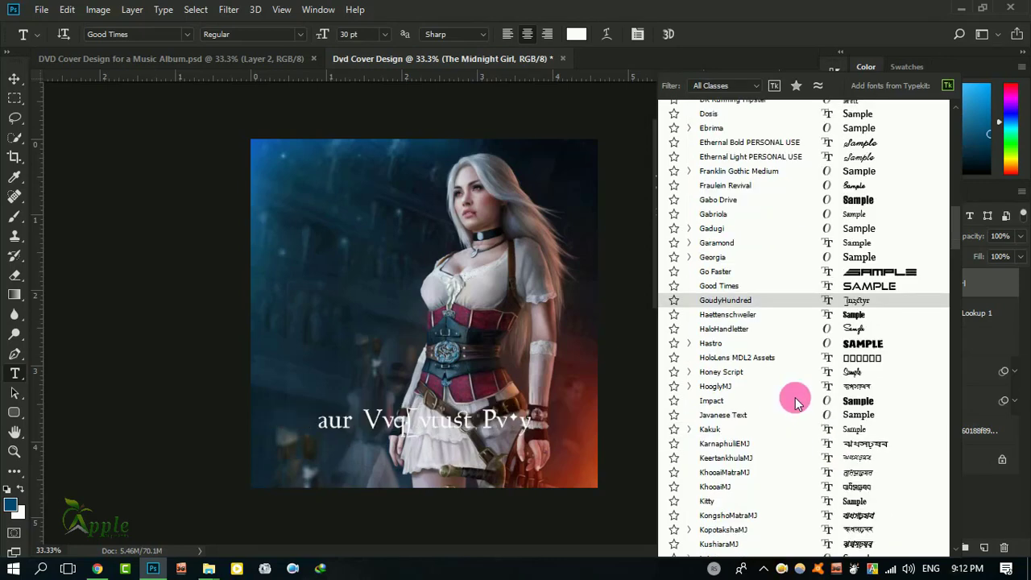
{"action": "scroll", "coordinate": [794, 398], "scroll_direction": "down", "scroll_amount": 1}
{"action": "scroll", "coordinate": [850, 345], "scroll_direction": "down", "scroll_amount": 2}
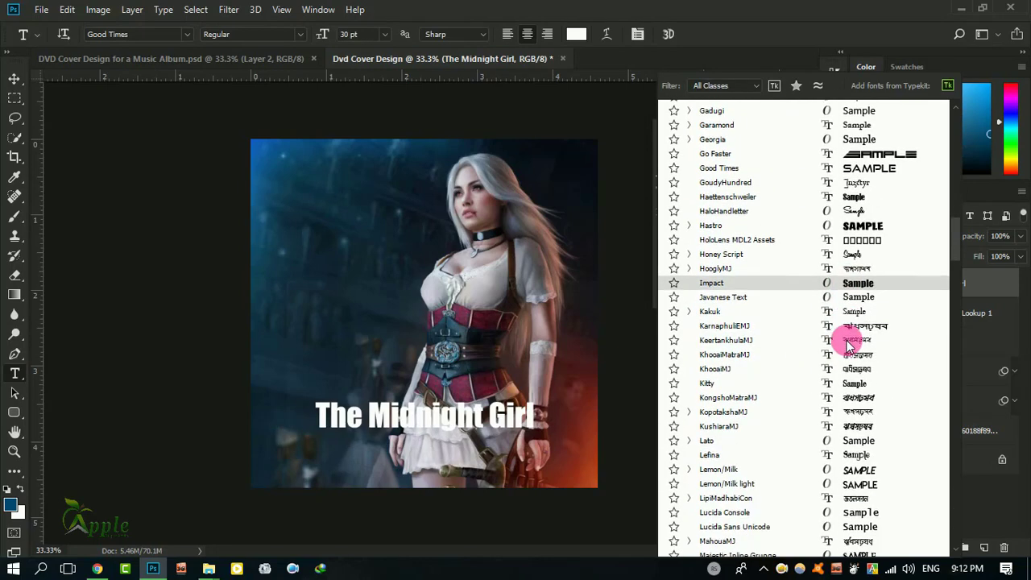
{"action": "scroll", "coordinate": [851, 350], "scroll_direction": "down", "scroll_amount": 2}
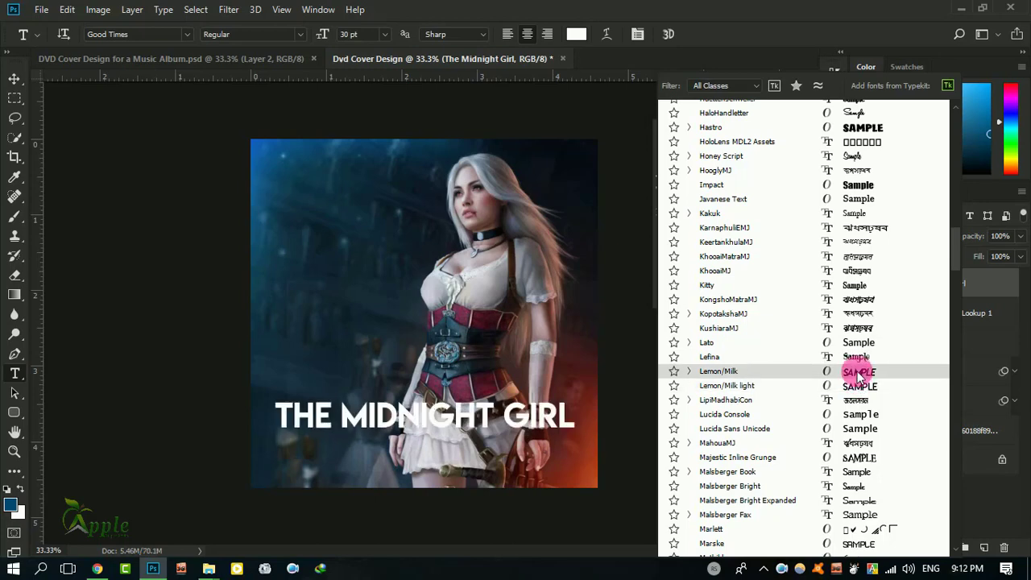
{"action": "left_click", "coordinate": [852, 372]}
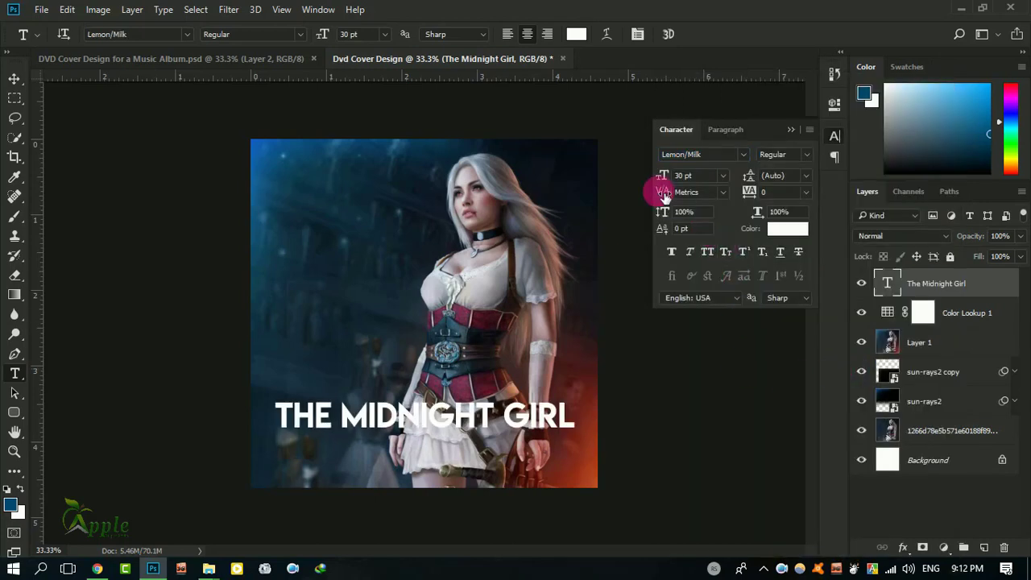
{"action": "left_click", "coordinate": [14, 78]}
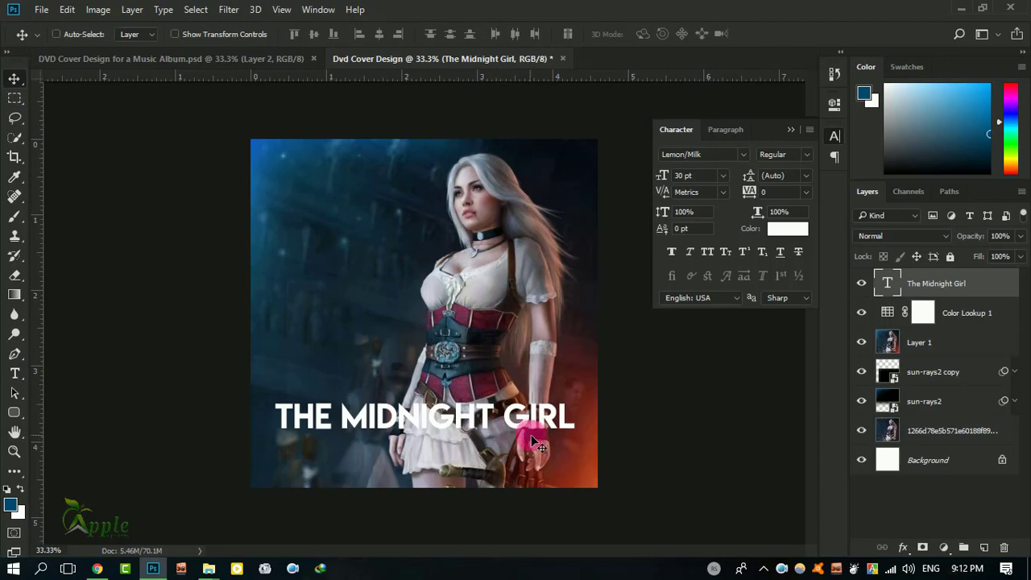
{"action": "left_click_drag", "start_coordinate": [526, 429], "coordinate": [536, 435]}
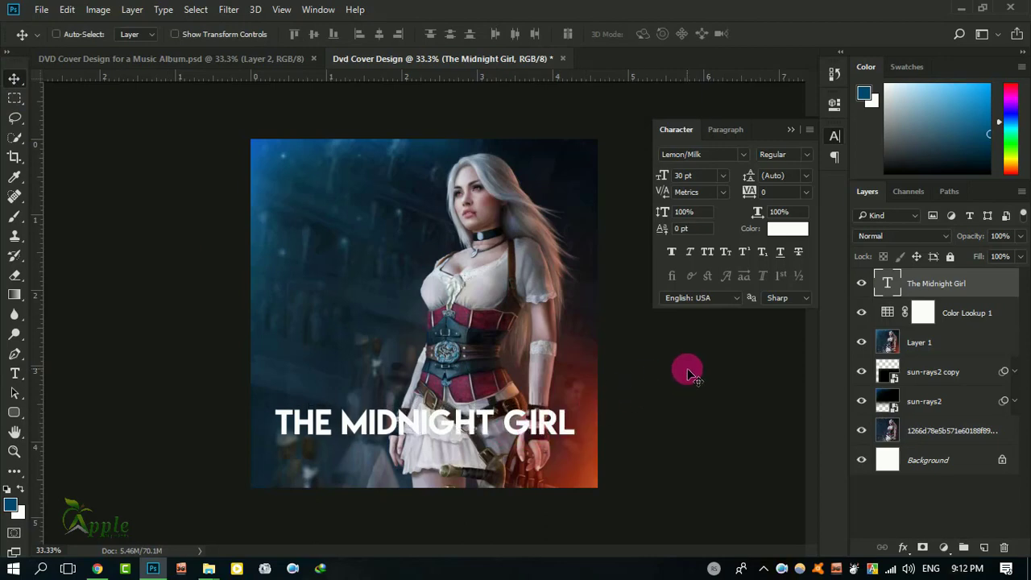
Step: Give the title a Multiply drop shadow: 49% opacity, 0 px distance, 18% spread, 87 px size
{"action": "left_click", "coordinate": [987, 285]}
{"action": "double_click", "coordinate": [991, 290]}
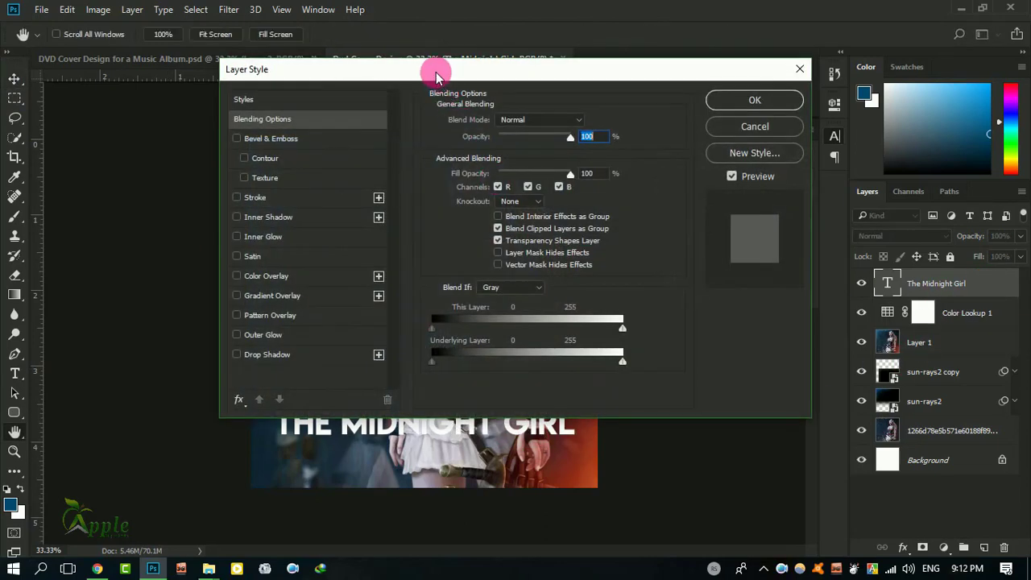
{"action": "left_click_drag", "start_coordinate": [437, 71], "coordinate": [793, 73]}
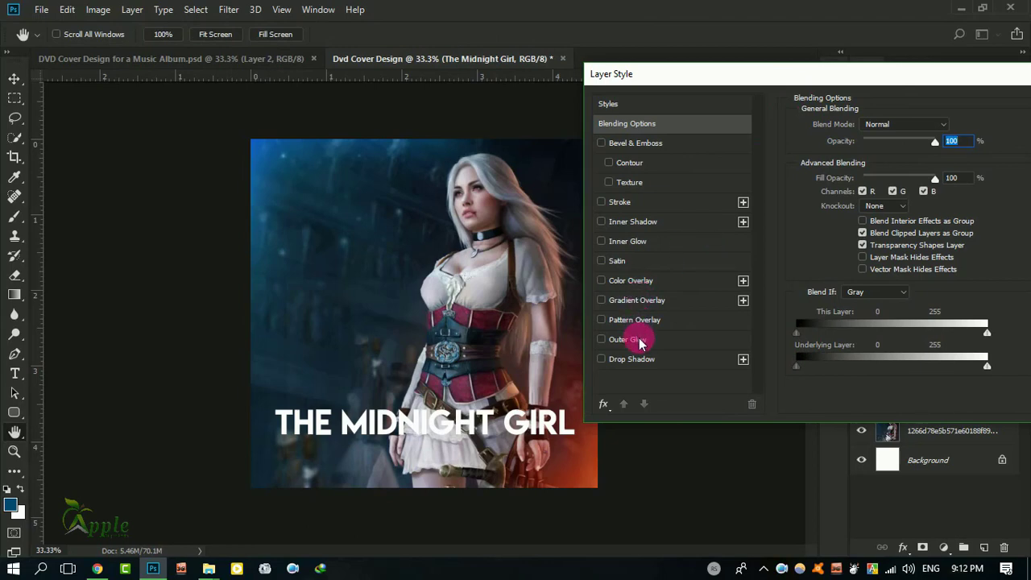
{"action": "left_click", "coordinate": [637, 360]}
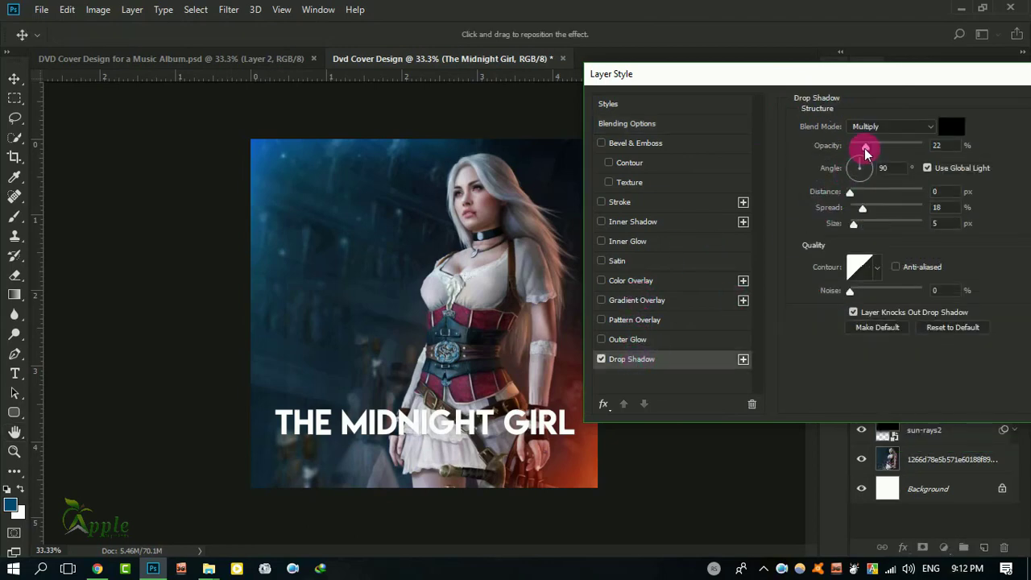
{"action": "mouse_move", "coordinate": [871, 147]}
{"action": "left_mouse_down"}
{"action": "mouse_move", "coordinate": [913, 148]}
{"action": "mouse_move", "coordinate": [902, 150]}
{"action": "left_mouse_up"}
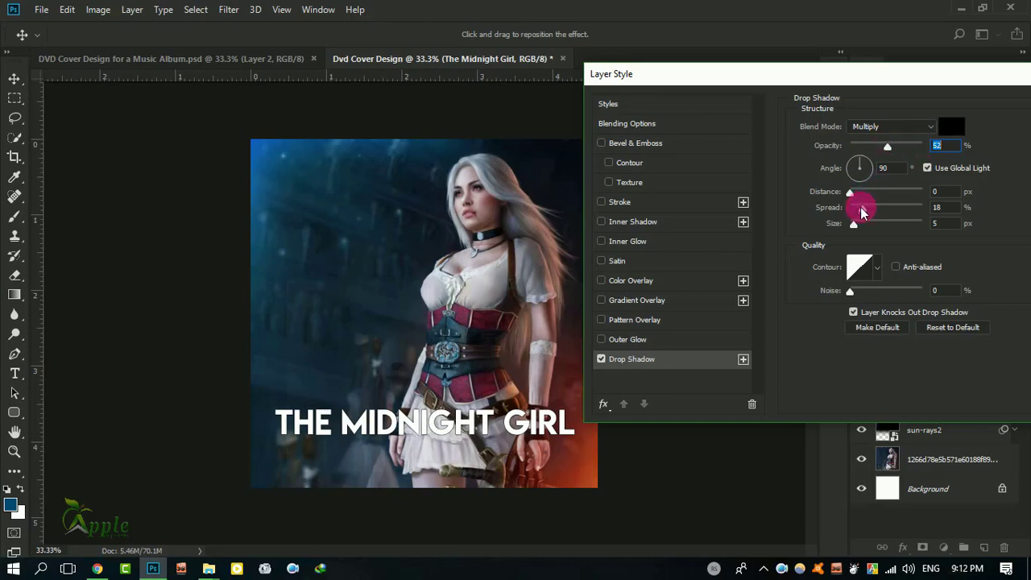
{"action": "mouse_move", "coordinate": [854, 223]}
{"action": "left_mouse_down"}
{"action": "mouse_move", "coordinate": [889, 235]}
{"action": "mouse_move", "coordinate": [878, 233]}
{"action": "left_mouse_up"}
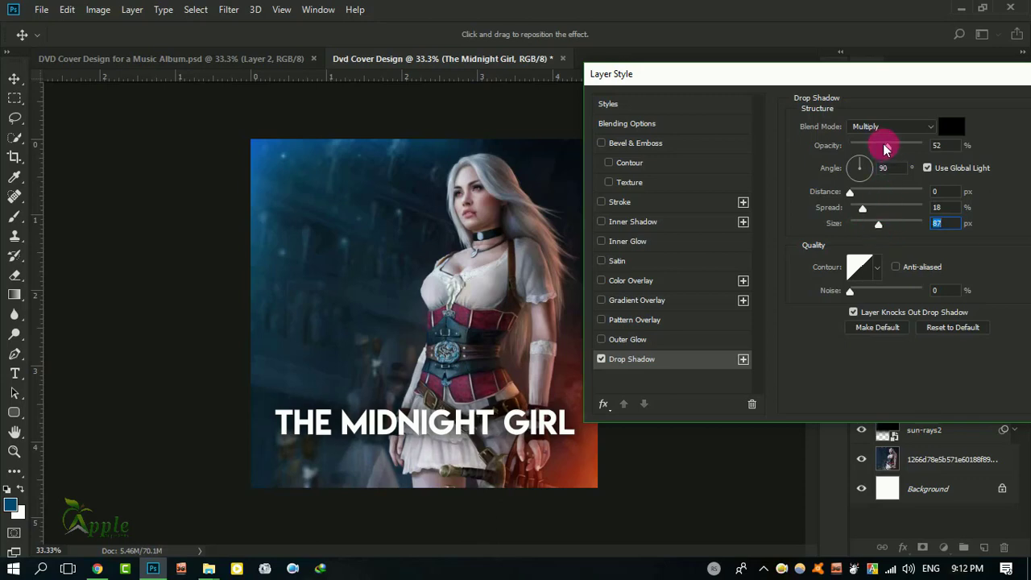
{"action": "mouse_move", "coordinate": [887, 145]}
{"action": "left_mouse_down"}
{"action": "mouse_move", "coordinate": [912, 149]}
{"action": "mouse_move", "coordinate": [885, 152]}
{"action": "left_mouse_up"}
{"action": "left_click_drag", "start_coordinate": [889, 74], "coordinate": [526, 163]}
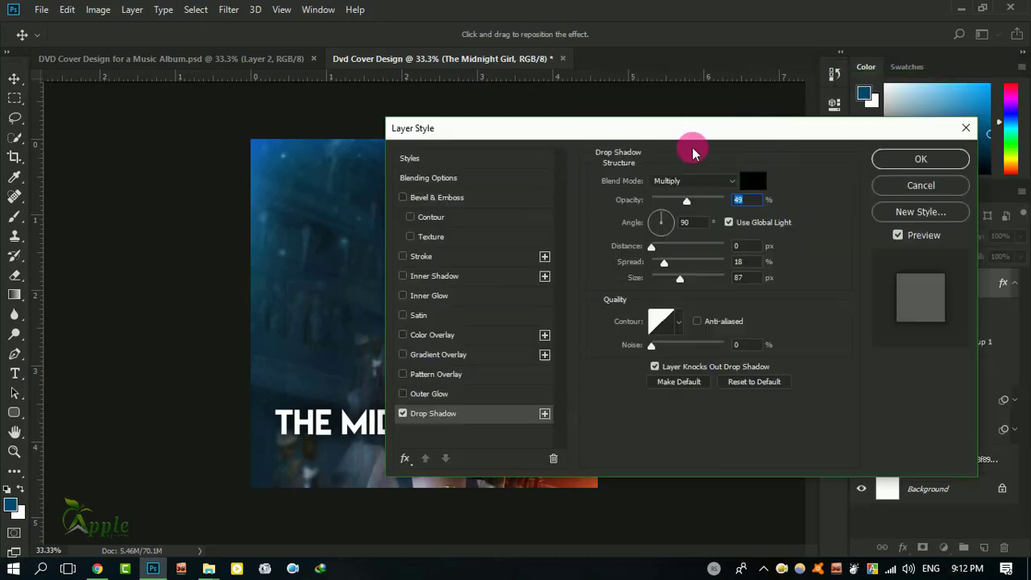
{"action": "left_click", "coordinate": [773, 187]}
{"action": "left_click", "coordinate": [790, 129]}
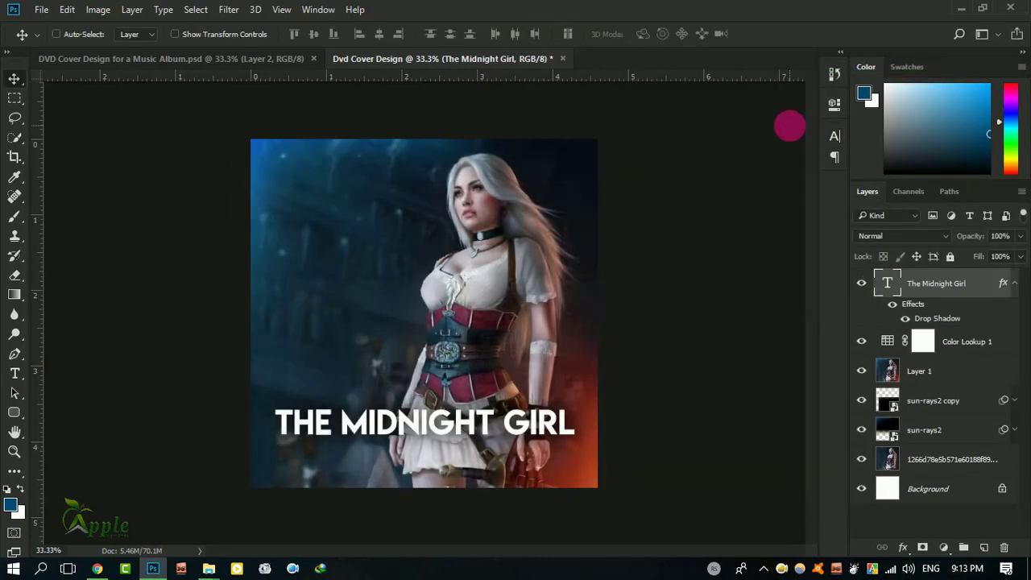
Step: Type a credit line below the title: 'DIRECTED BY' followed by the director's name
{"action": "left_click", "coordinate": [714, 409]}
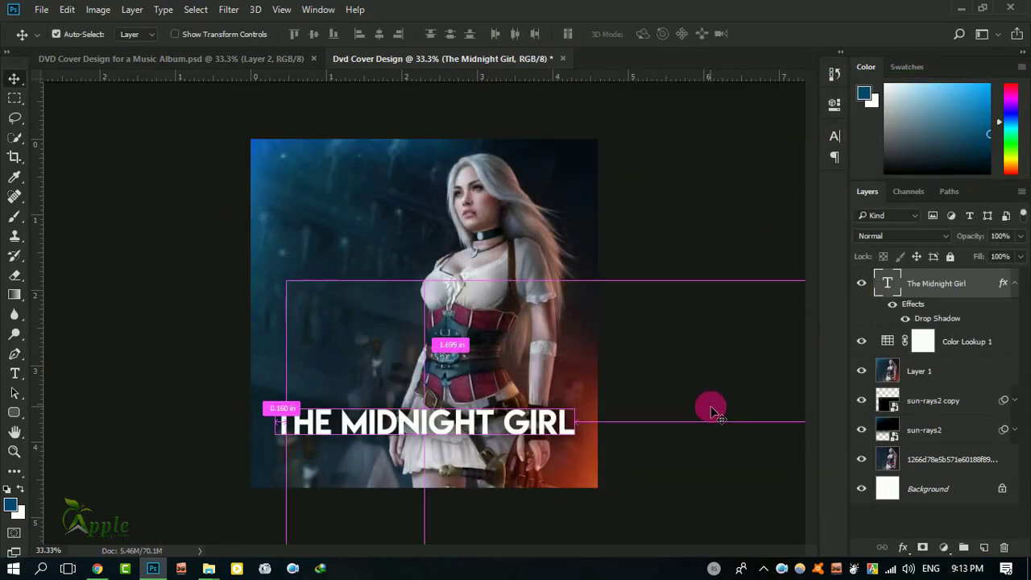
{"action": "left_click", "coordinate": [14, 373]}
{"action": "left_click", "coordinate": [311, 467]}
{"action": "type", "text": "D"}
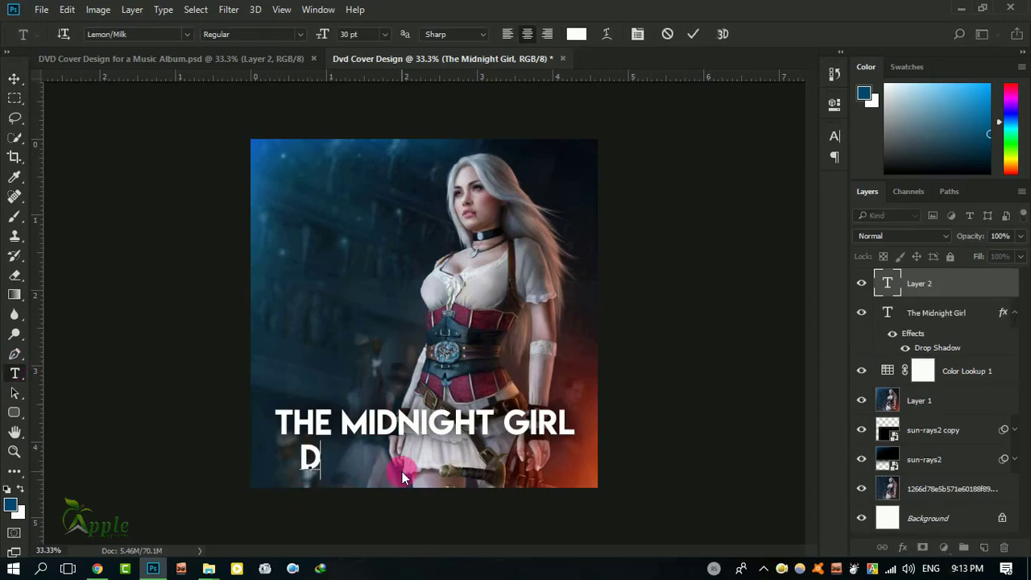
{"action": "type", "text": "IREX"}
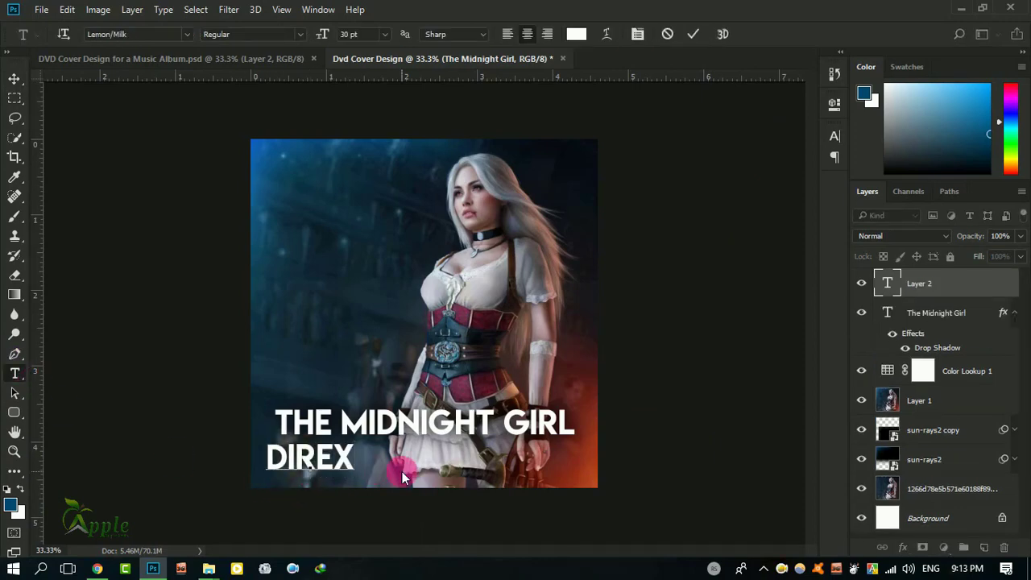
{"action": "key", "text": "BackSpace"}
{"action": "type", "text": "CTE"}
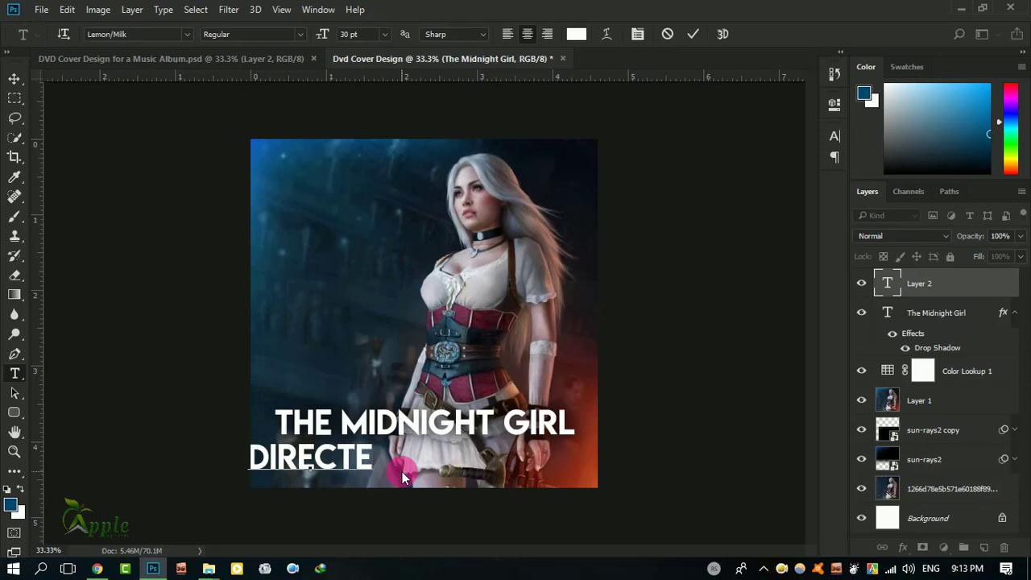
{"action": "type", "text": "D BY "}
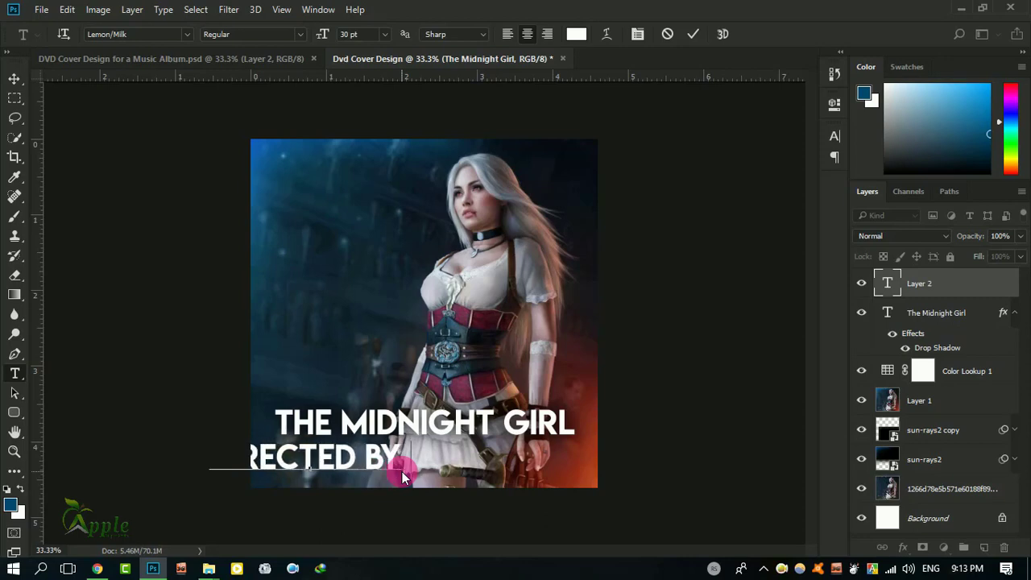
{"action": "type", "text": "REZA"}
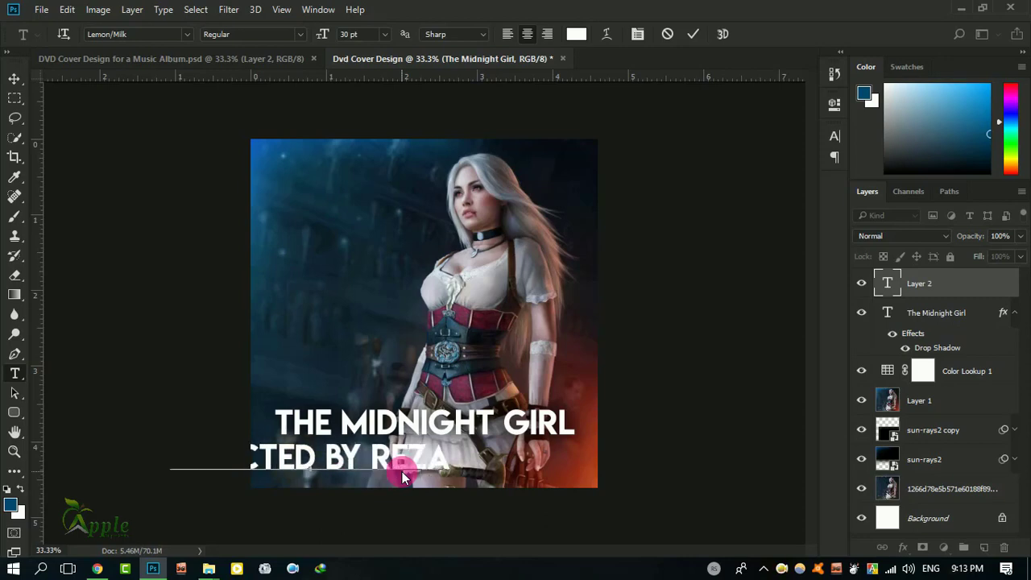
{"action": "type", "text": "UL"}
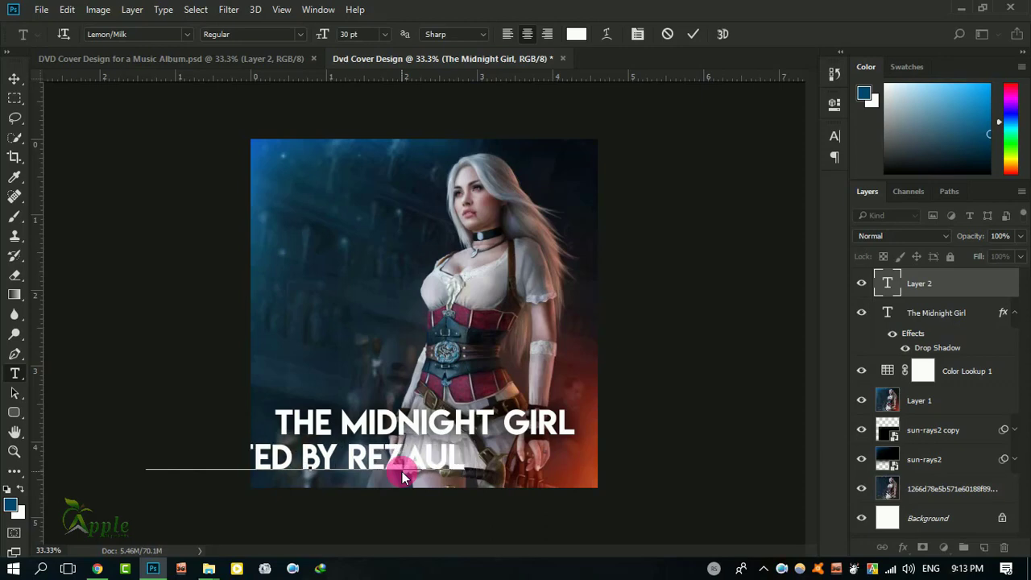
{"action": "type", "text": " S"}
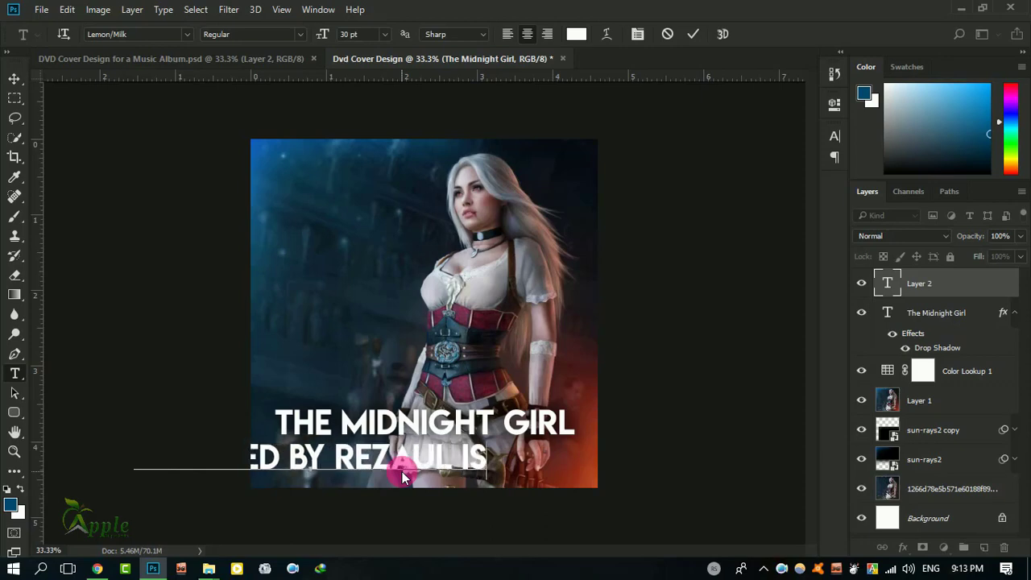
{"action": "type", "text": ". RE"}
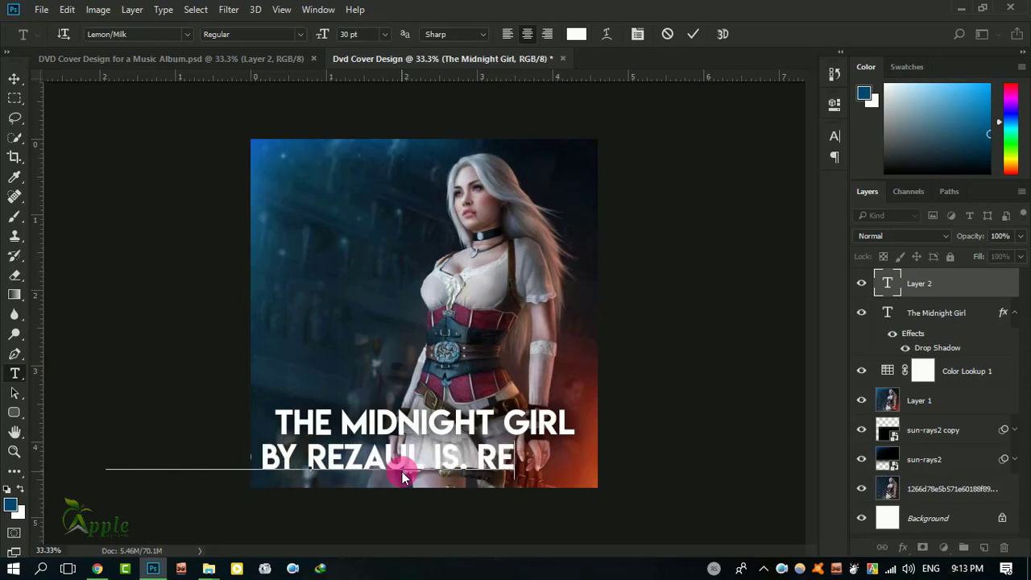
{"action": "type", "text": "ZA"}
Step: Resize the credit line to 14 pt and centre it beneath the title
{"action": "key", "text": "ctrl+a"}
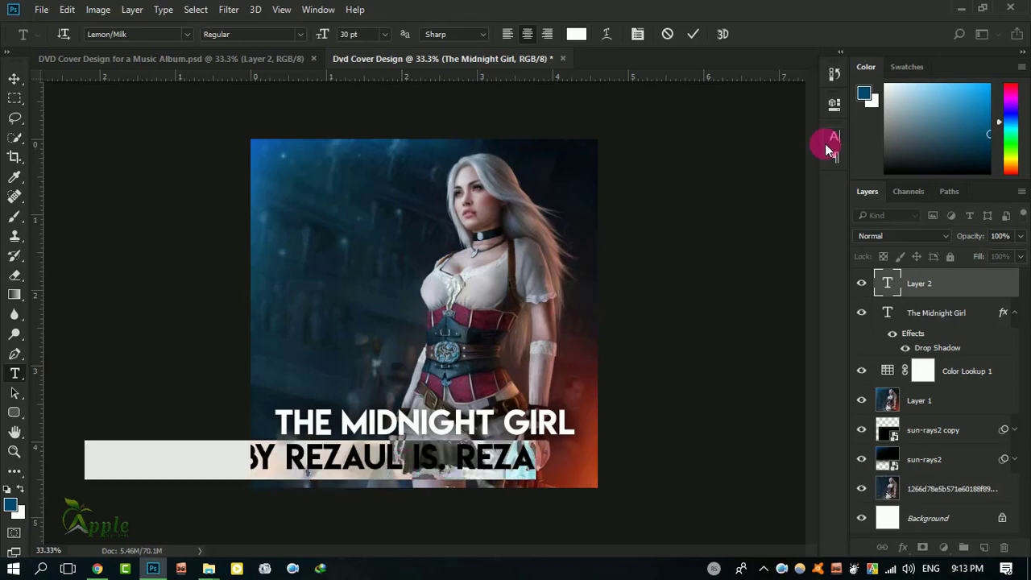
{"action": "left_click", "coordinate": [835, 135]}
{"action": "left_click_drag", "start_coordinate": [662, 174], "coordinate": [659, 181]}
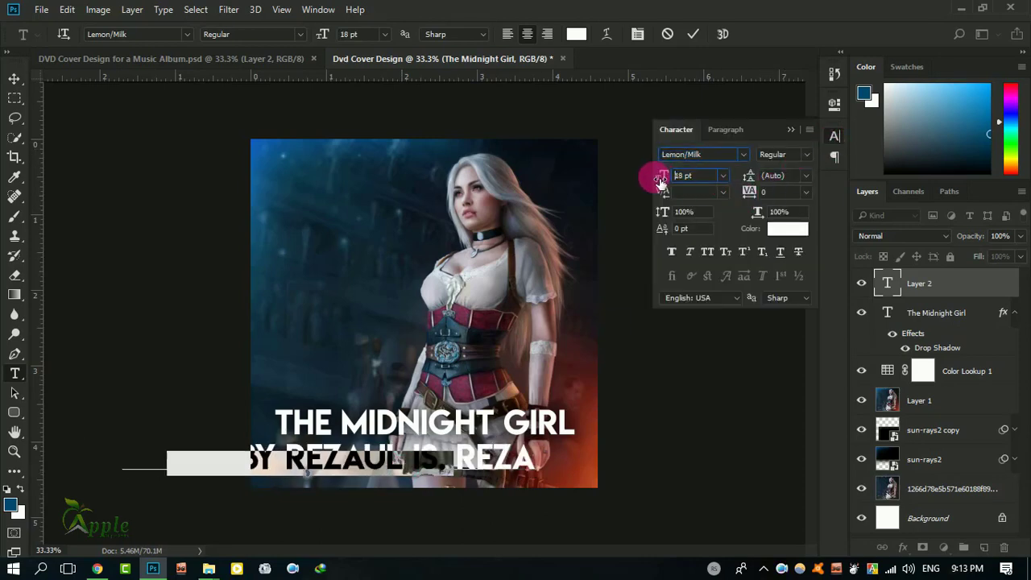
{"action": "type", "text": "14"}
{"action": "left_click", "coordinate": [14, 79]}
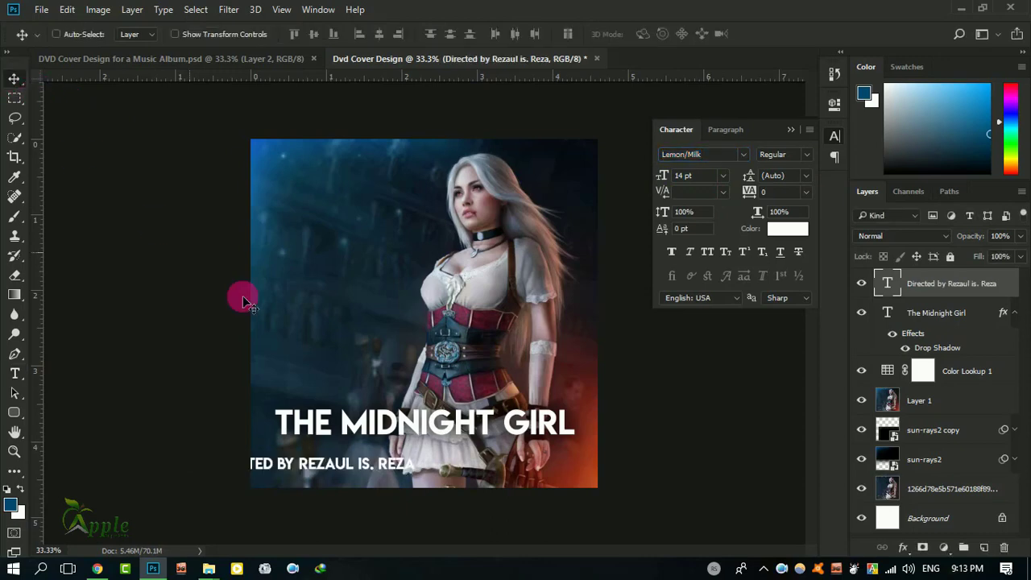
{"action": "left_click_drag", "start_coordinate": [356, 374], "coordinate": [464, 362]}
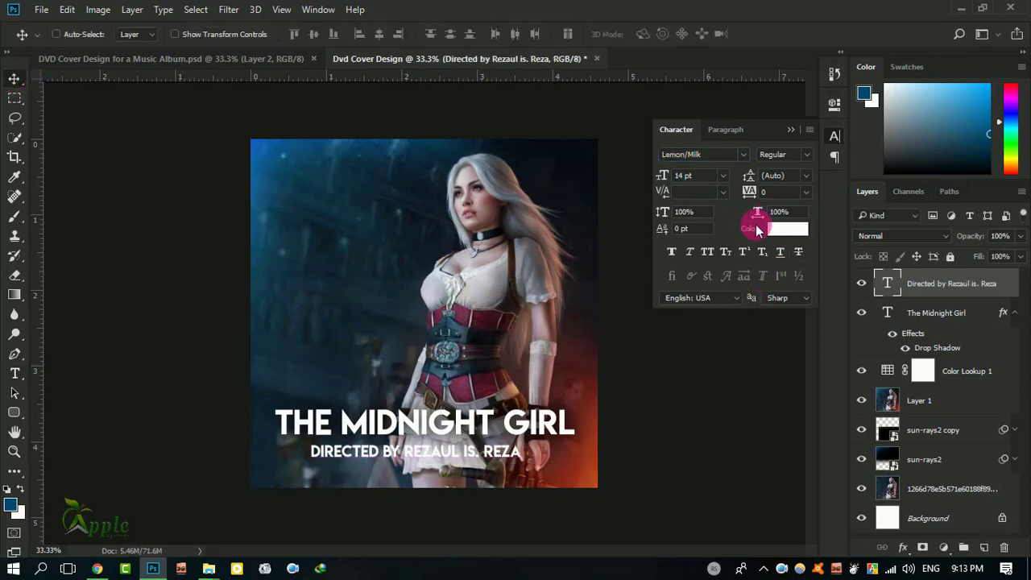
Step: Set the credit line in the Always In My Heart script font
{"action": "left_click", "coordinate": [747, 153]}
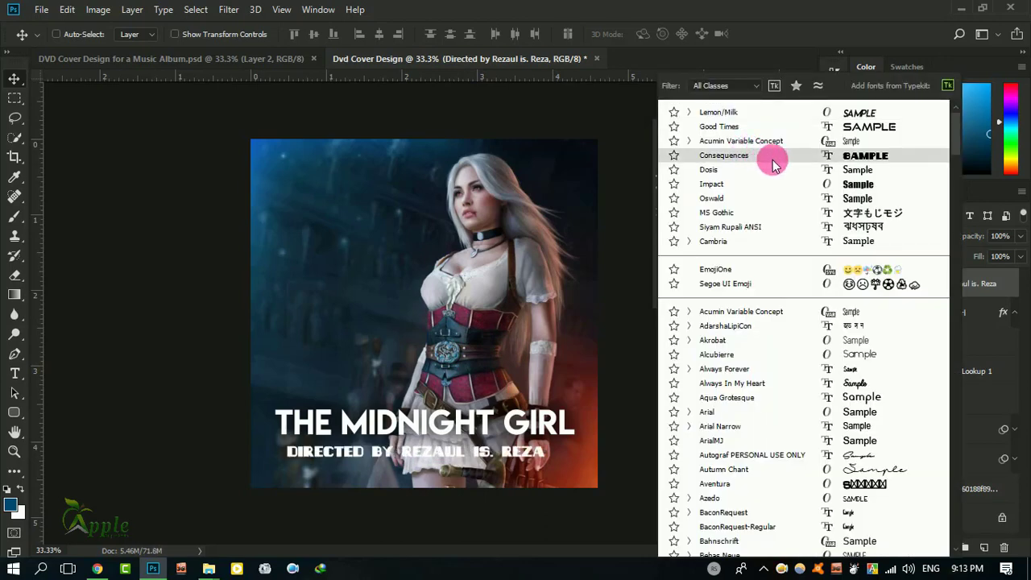
{"action": "scroll", "coordinate": [805, 242], "scroll_direction": "down", "scroll_amount": 2}
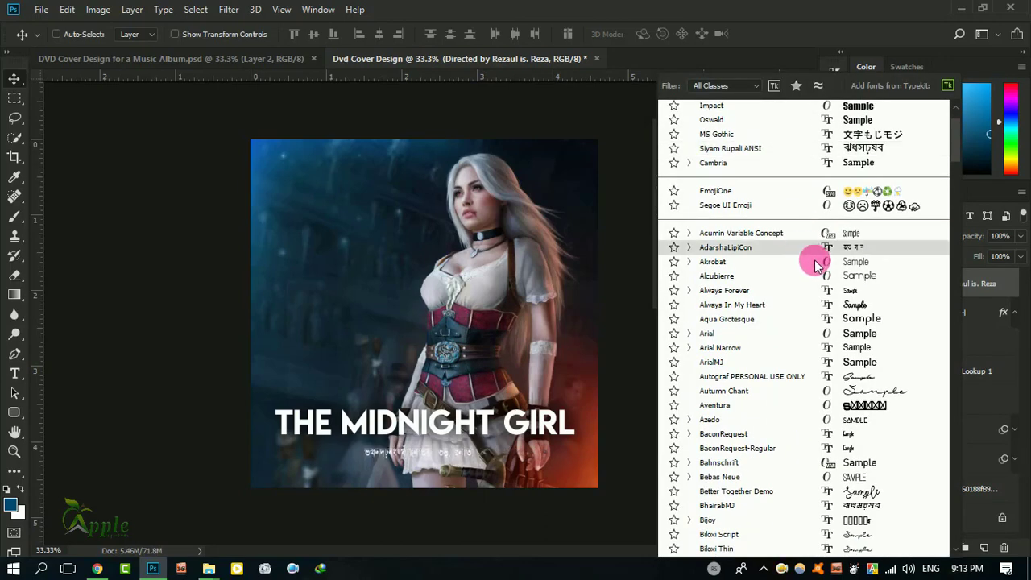
{"action": "left_click", "coordinate": [854, 308]}
{"action": "left_click_drag", "start_coordinate": [667, 173], "coordinate": [681, 184]}
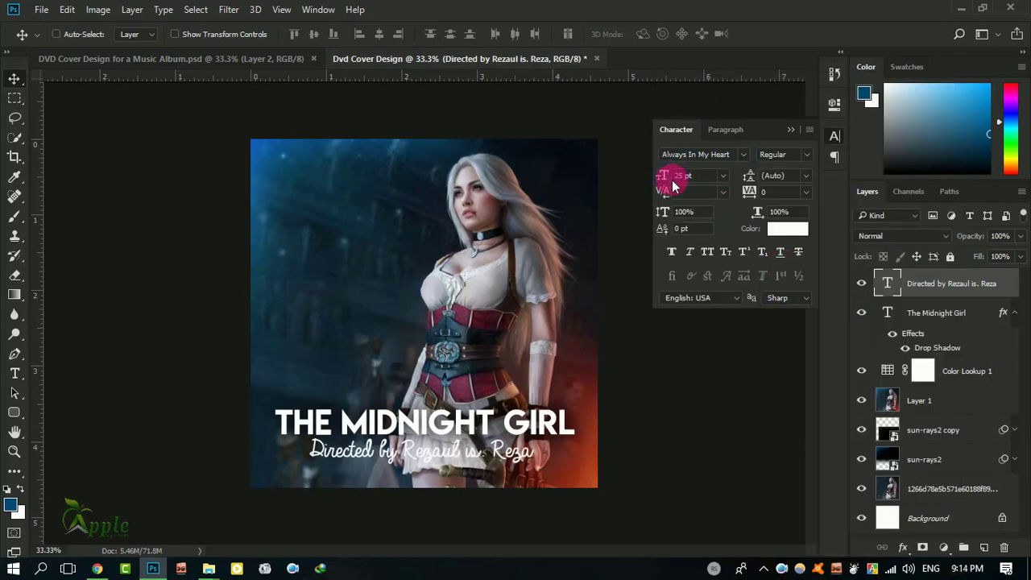
{"action": "left_click", "coordinate": [791, 130]}
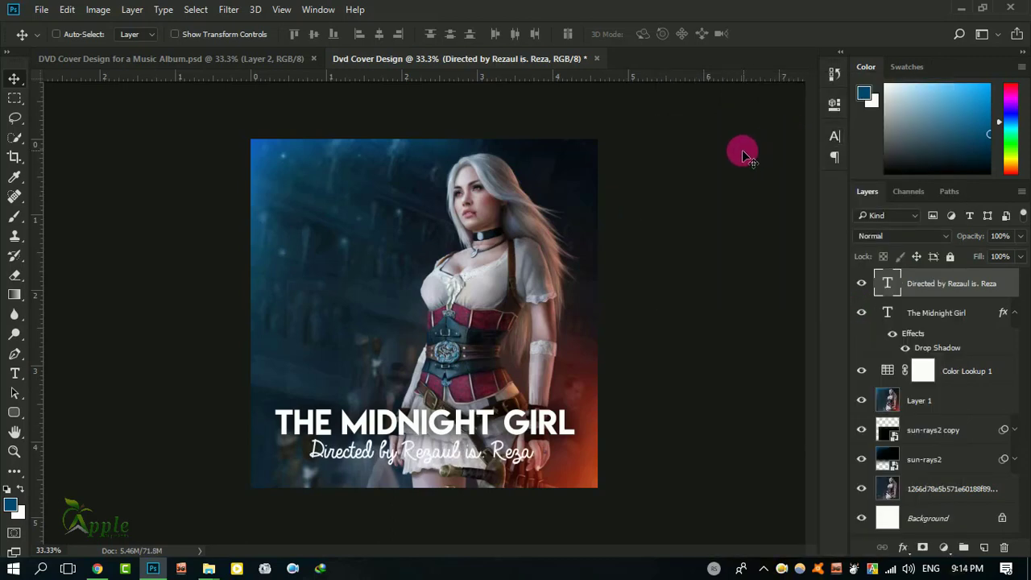
Step: Set the credit line's font size to 20 pt
{"action": "left_click", "coordinate": [834, 136]}
{"action": "left_click", "coordinate": [683, 176]}
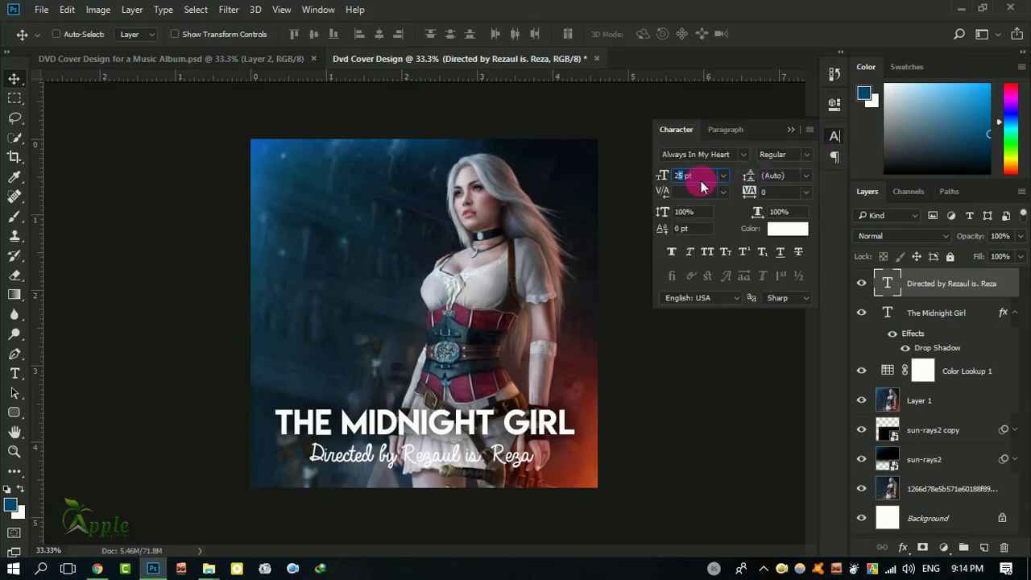
{"action": "type", "text": "20"}
{"action": "key", "text": "Return"}
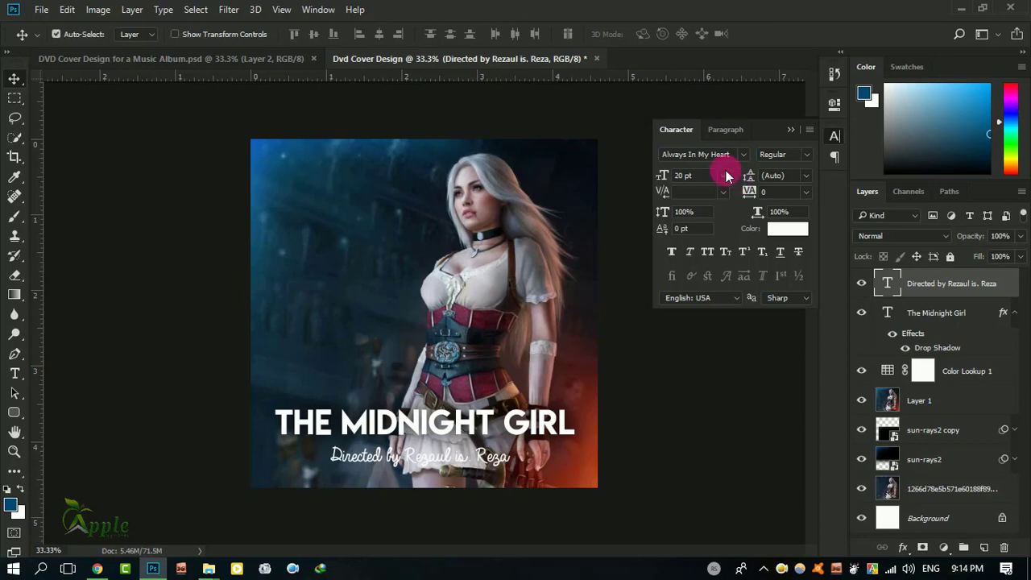
{"action": "left_click", "coordinate": [790, 129]}
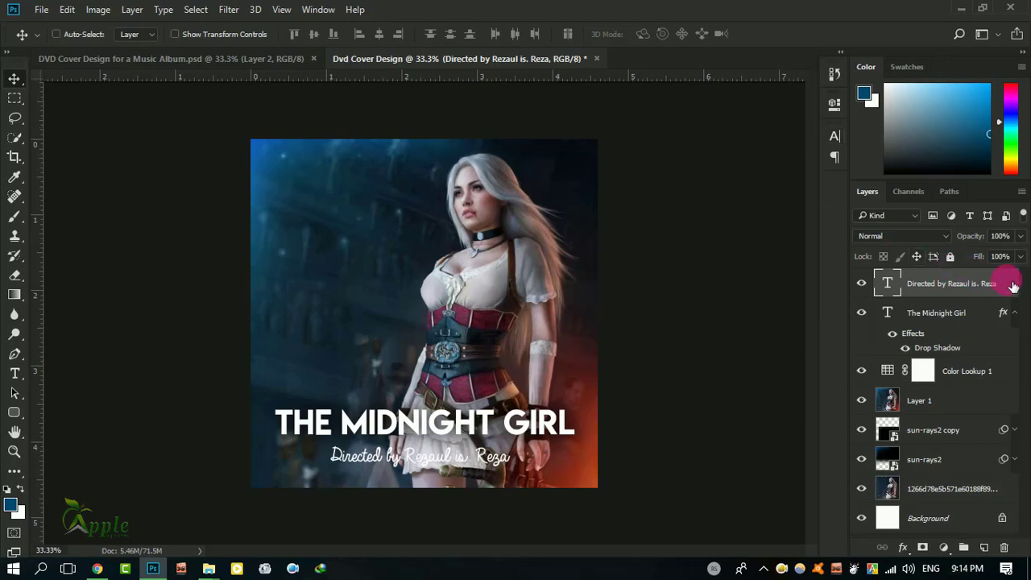
Step: Give the director credit a 67% opacity drop shadow and move it above the title
{"action": "double_click", "coordinate": [1012, 283]}
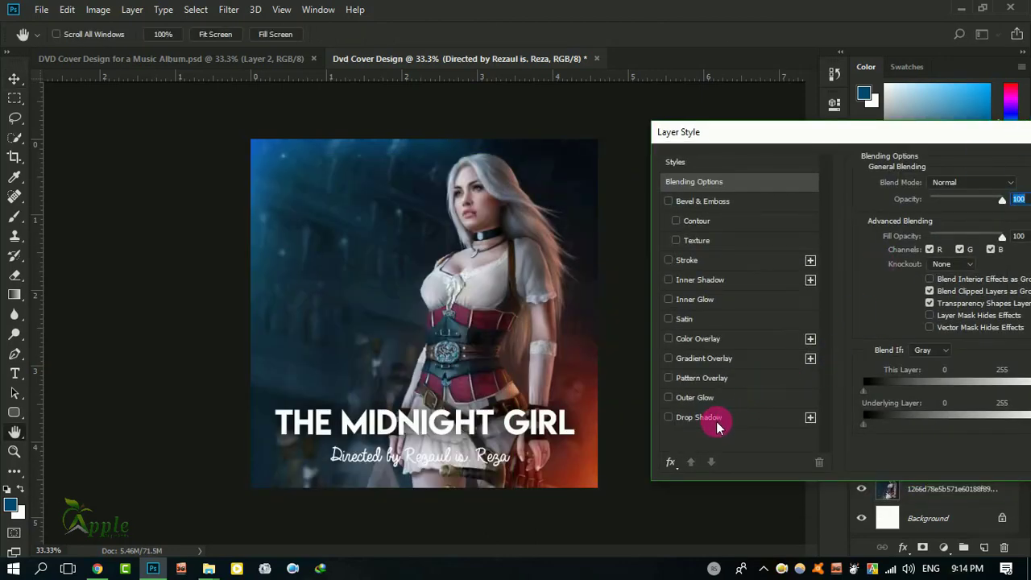
{"action": "left_click", "coordinate": [702, 417]}
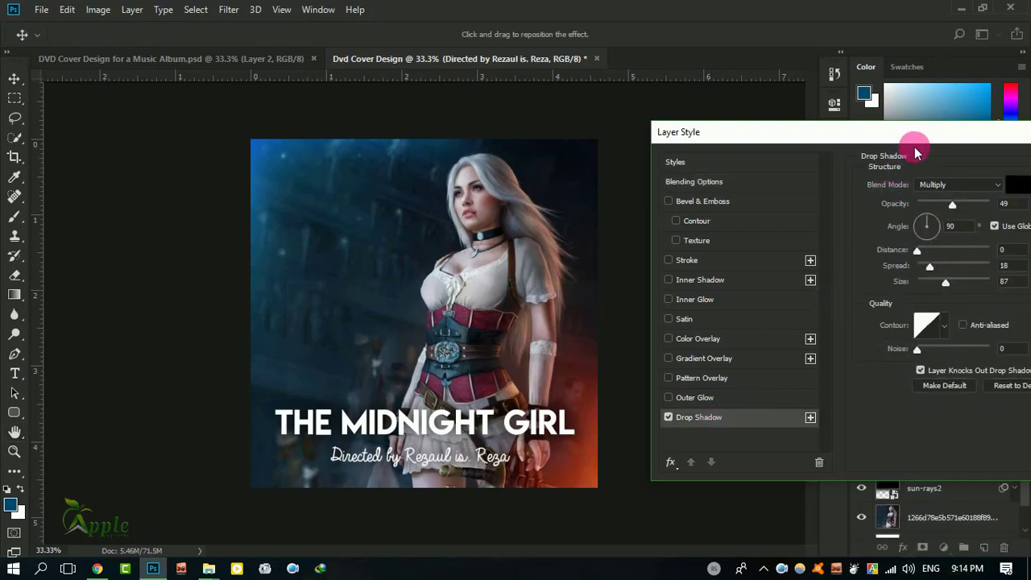
{"action": "left_click_drag", "start_coordinate": [954, 201], "coordinate": [963, 203]}
{"action": "left_click_drag", "start_coordinate": [910, 145], "coordinate": [691, 151]}
{"action": "left_click", "coordinate": [957, 246]}
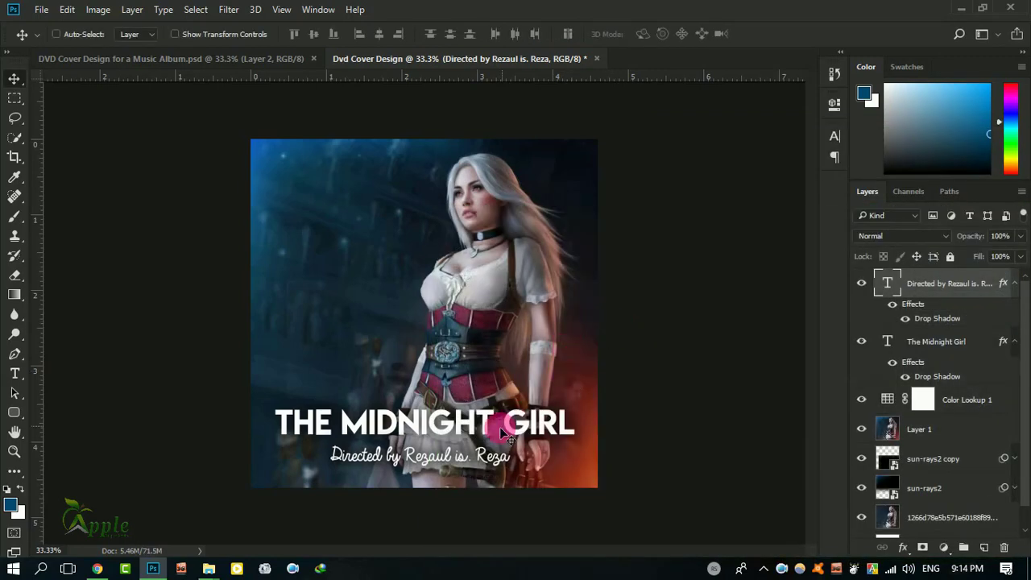
{"action": "left_click_drag", "start_coordinate": [502, 432], "coordinate": [568, 392]}
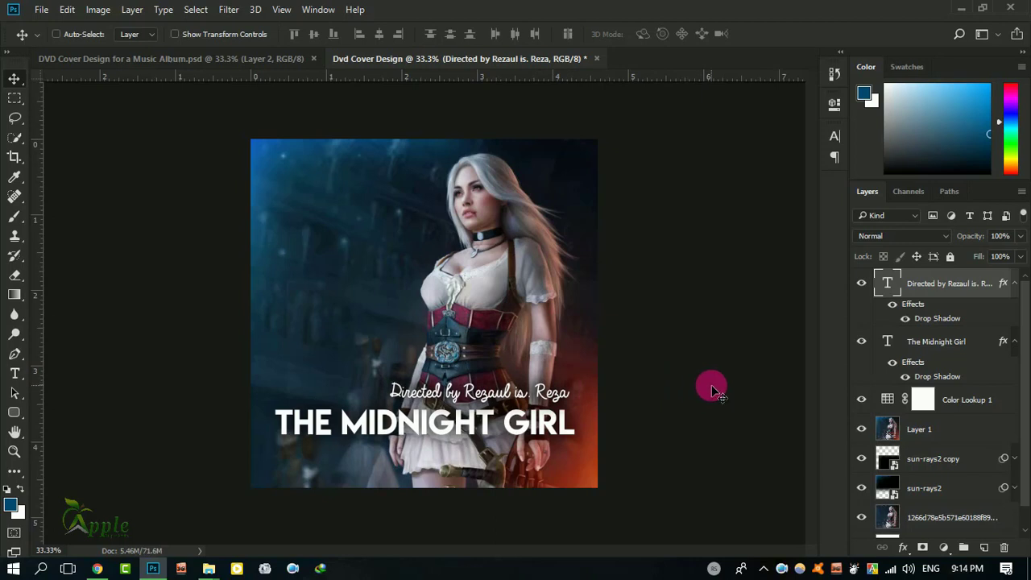
Step: Add a script cast credit line listing four names and move it just under the title
{"action": "left_click", "coordinate": [1014, 283]}
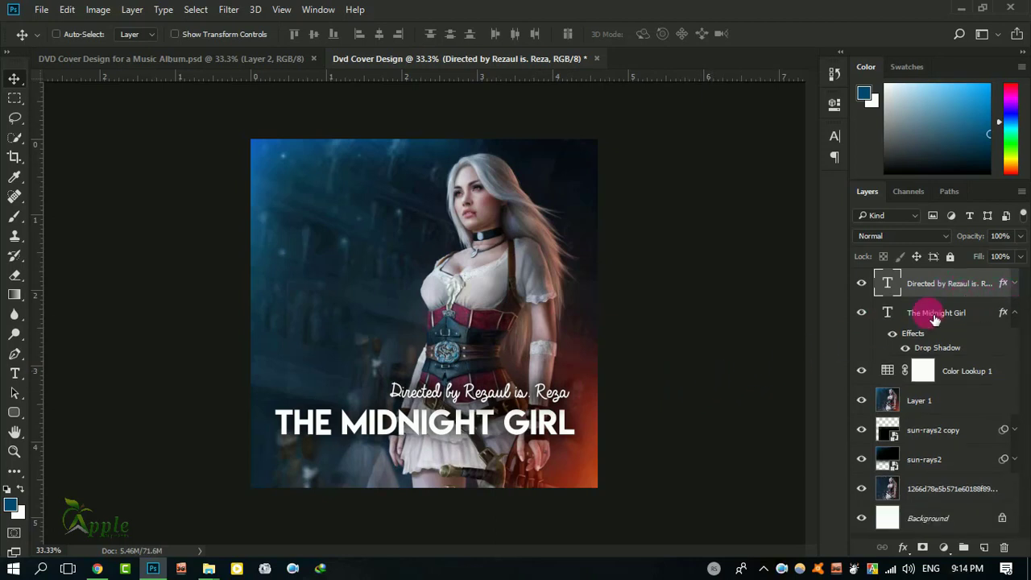
{"action": "left_click", "coordinate": [15, 373]}
{"action": "left_click", "coordinate": [290, 468]}
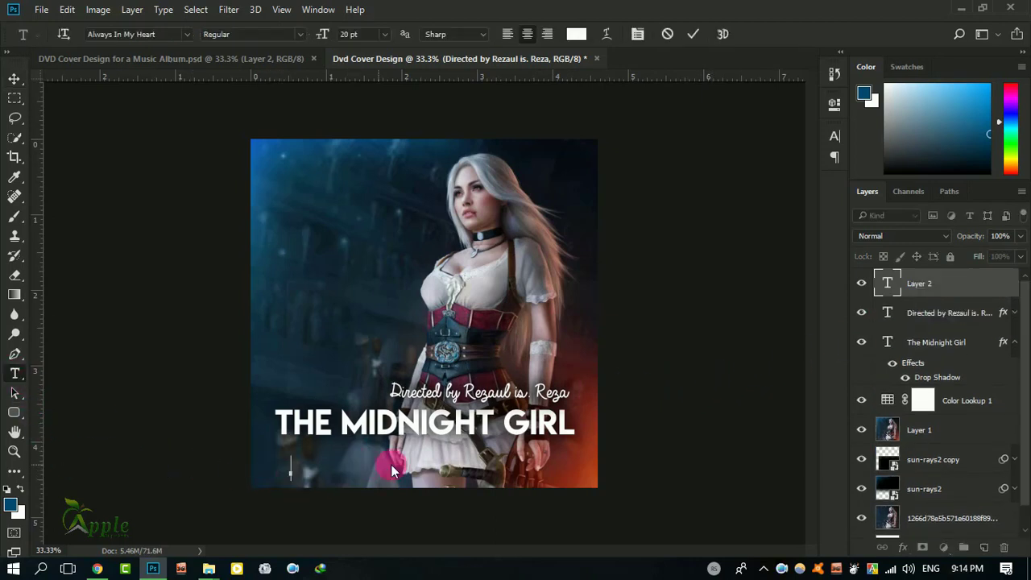
{"action": "type", "text": "Cas"}
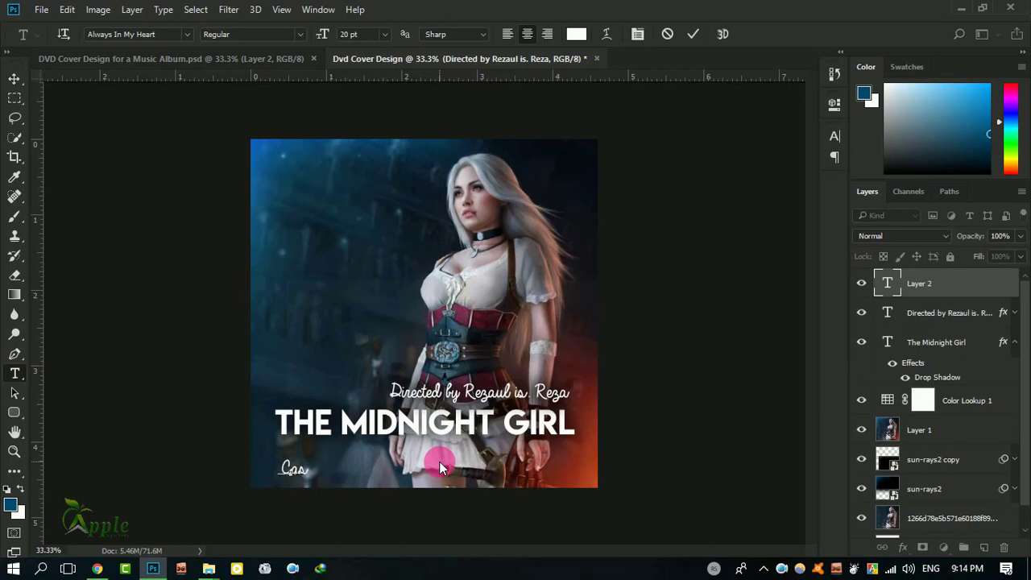
{"action": "type", "text": "t: -"}
{"action": "type", "text": " S"}
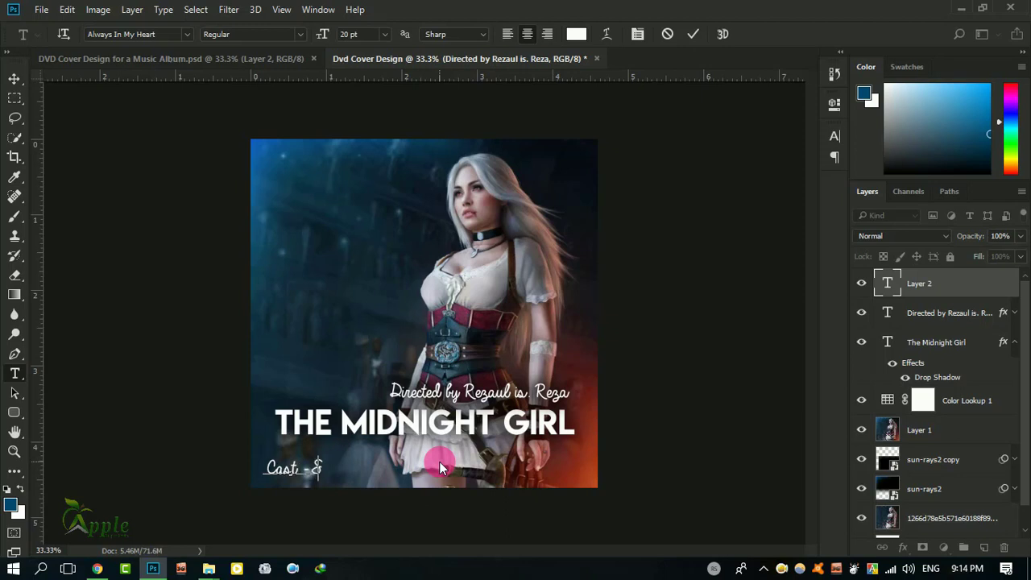
{"action": "type", "text": "re"}
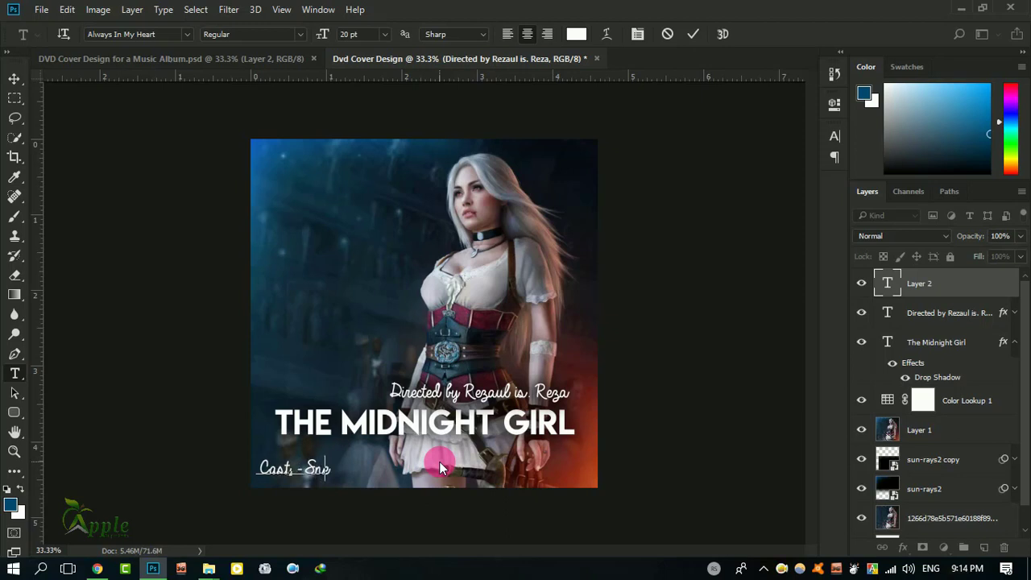
{"action": "type", "text": "yrit"}
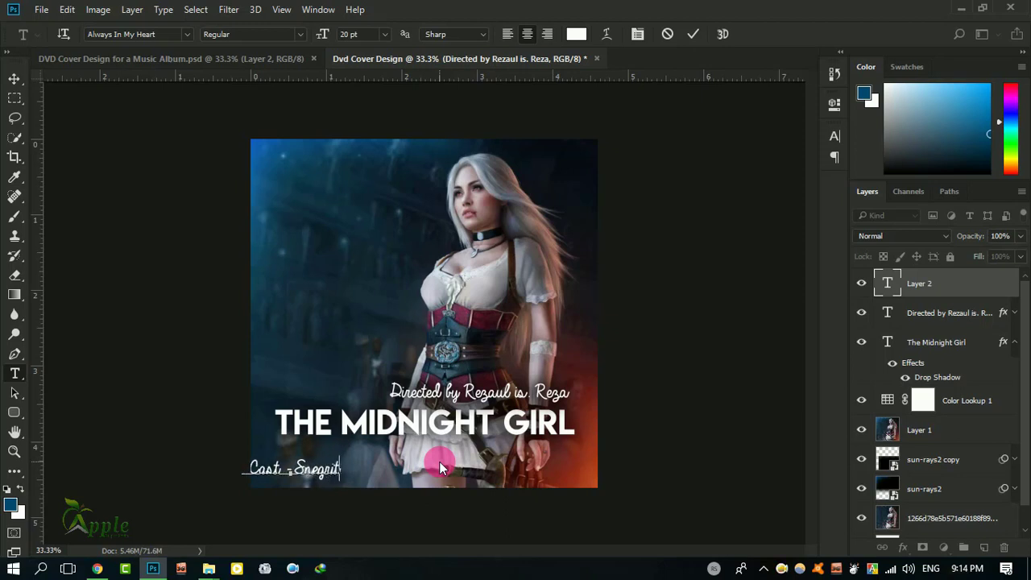
{"action": "type", "text": "a,"}
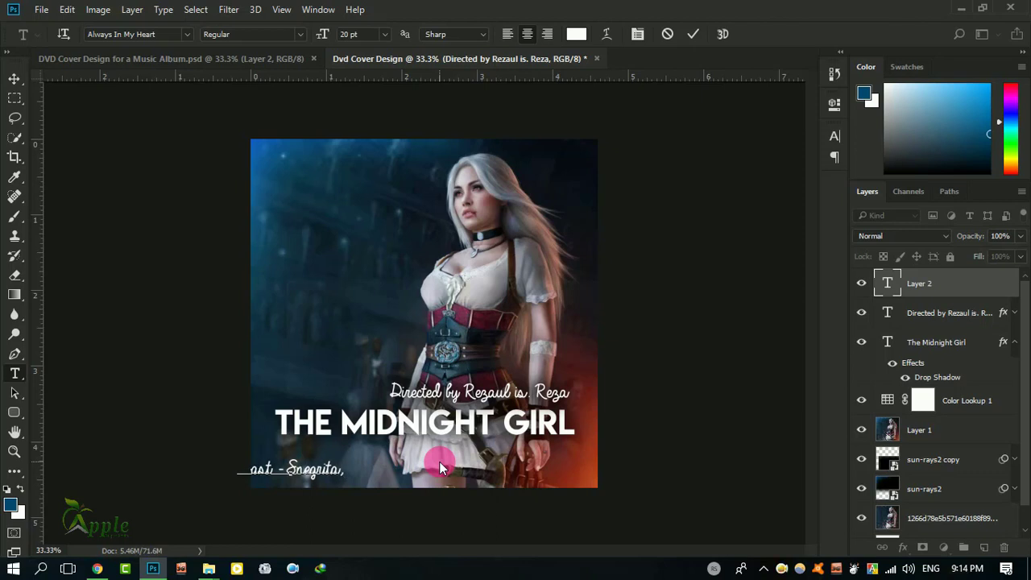
{"action": "type", "text": " Prob"}
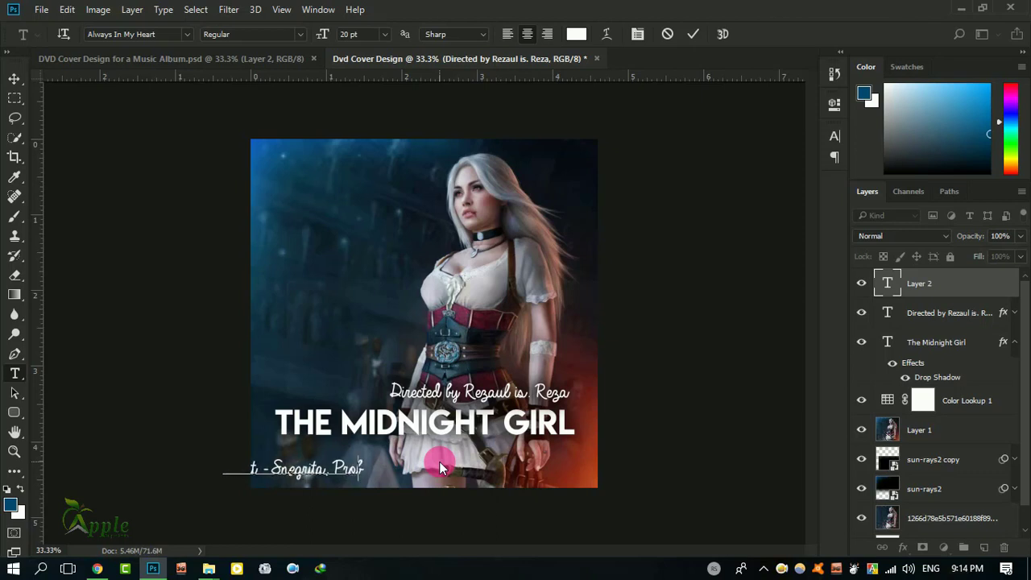
{"action": "type", "text": "it, "}
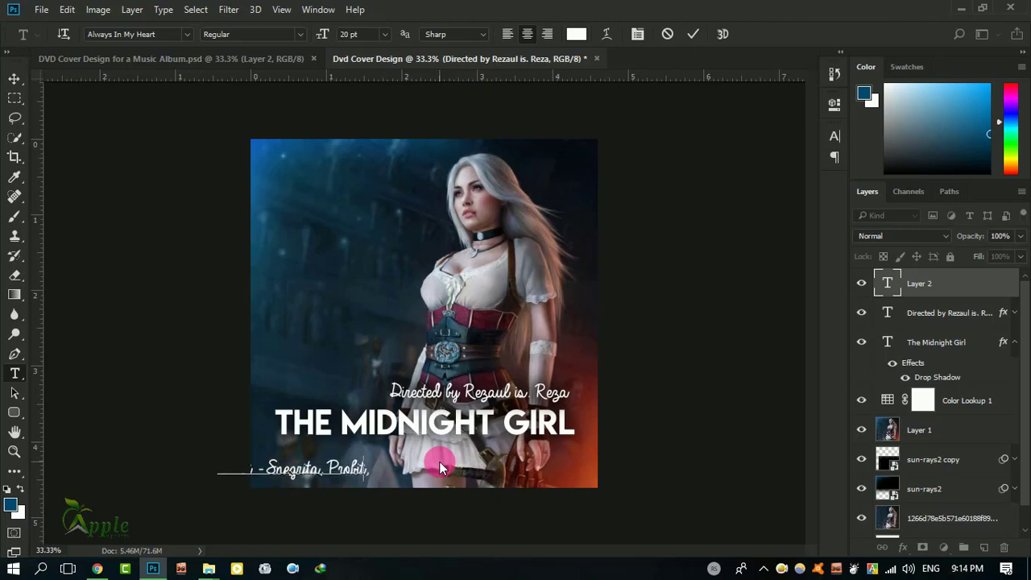
{"action": "type", "text": "L"}
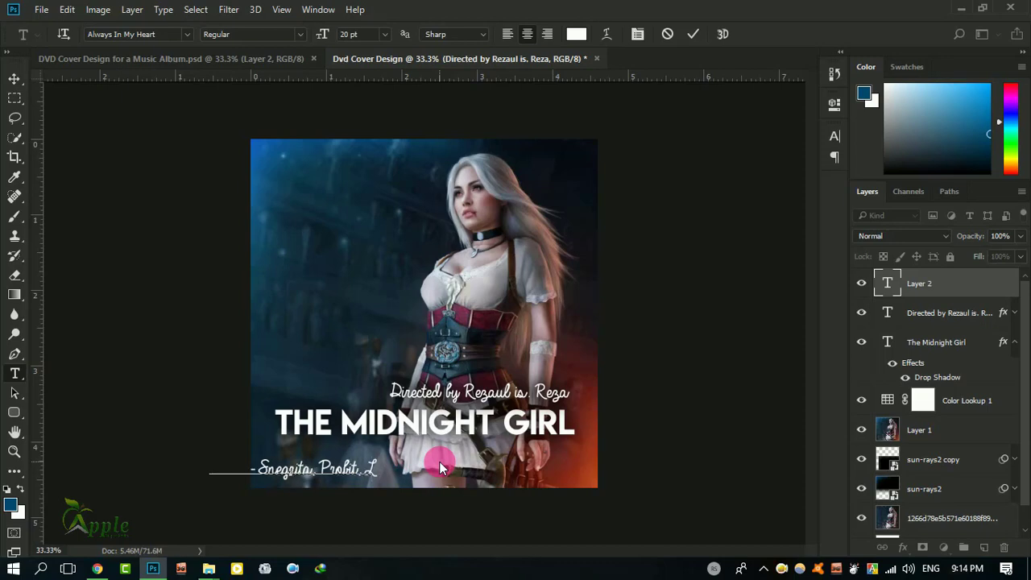
{"action": "type", "text": "oired"}
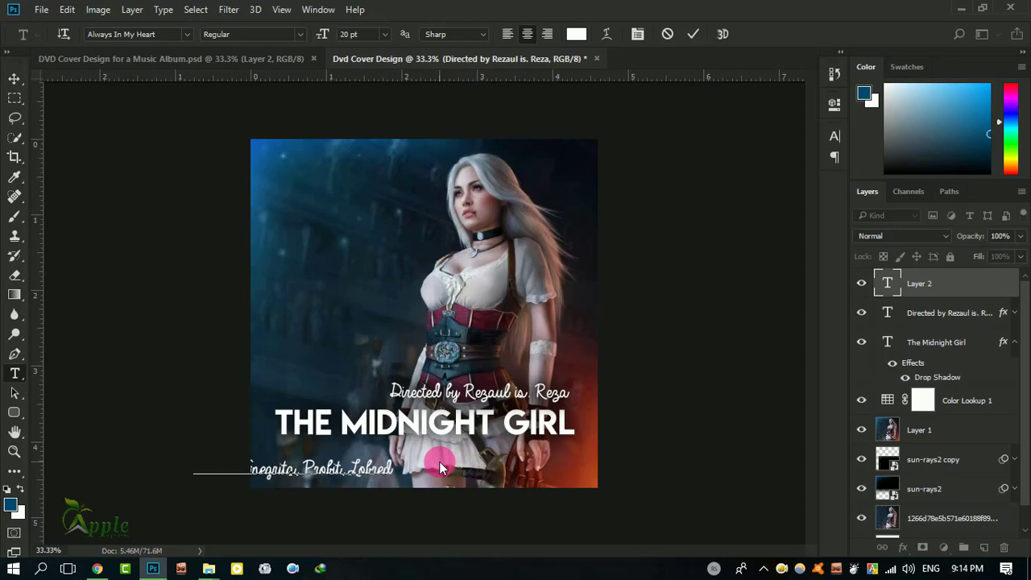
{"action": "type", "text": ", "}
{"action": "type", "text": "Am"}
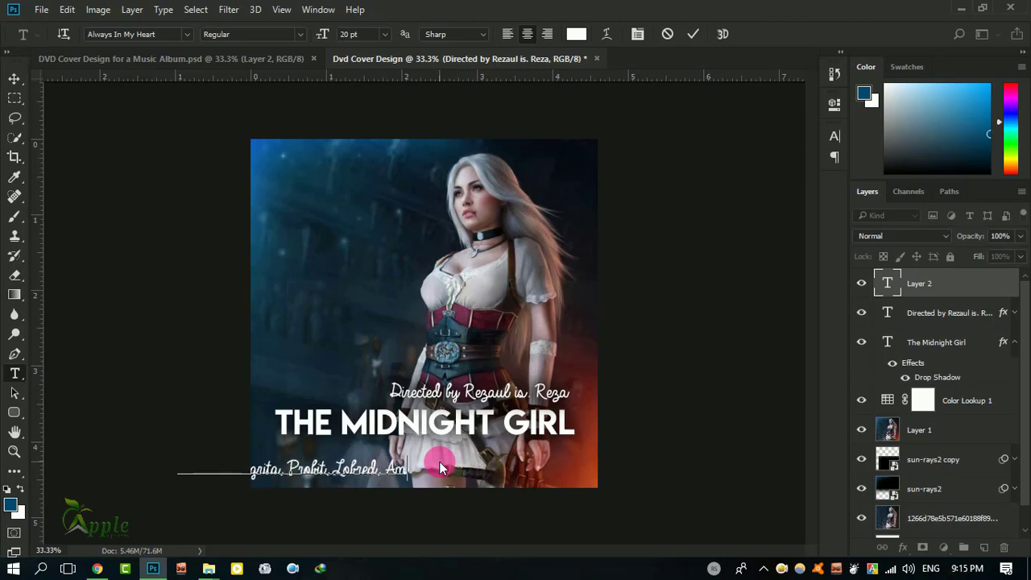
{"action": "type", "text": "ekazi"}
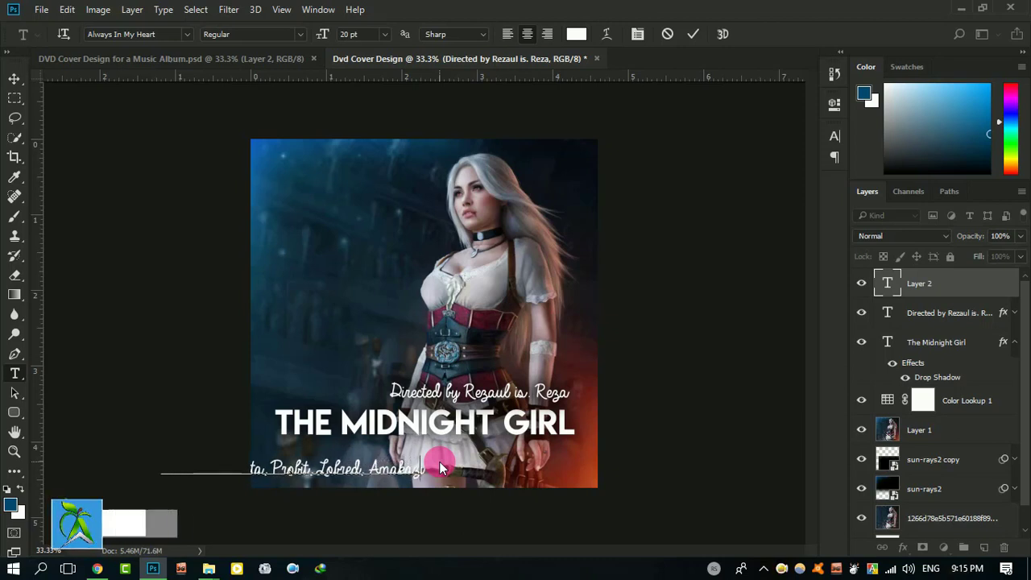
{"action": "type", "text": ",nti"}
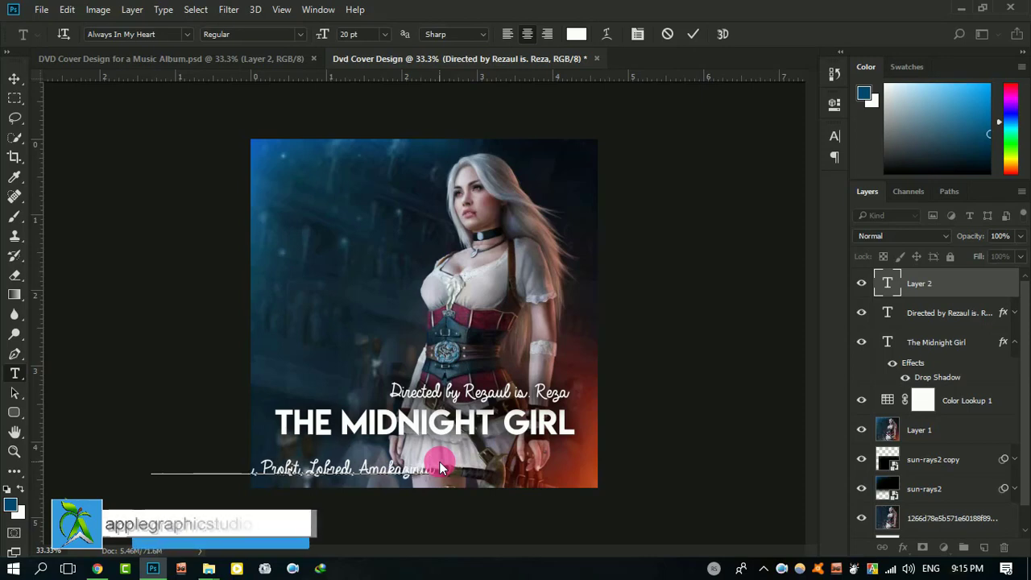
{"action": "left_click", "coordinate": [693, 34]}
{"action": "left_click", "coordinate": [14, 78]}
{"action": "mouse_move", "coordinate": [443, 375]}
{"action": "left_mouse_down"}
{"action": "mouse_move", "coordinate": [579, 361]}
{"action": "mouse_move", "coordinate": [566, 362]}
{"action": "left_mouse_up"}
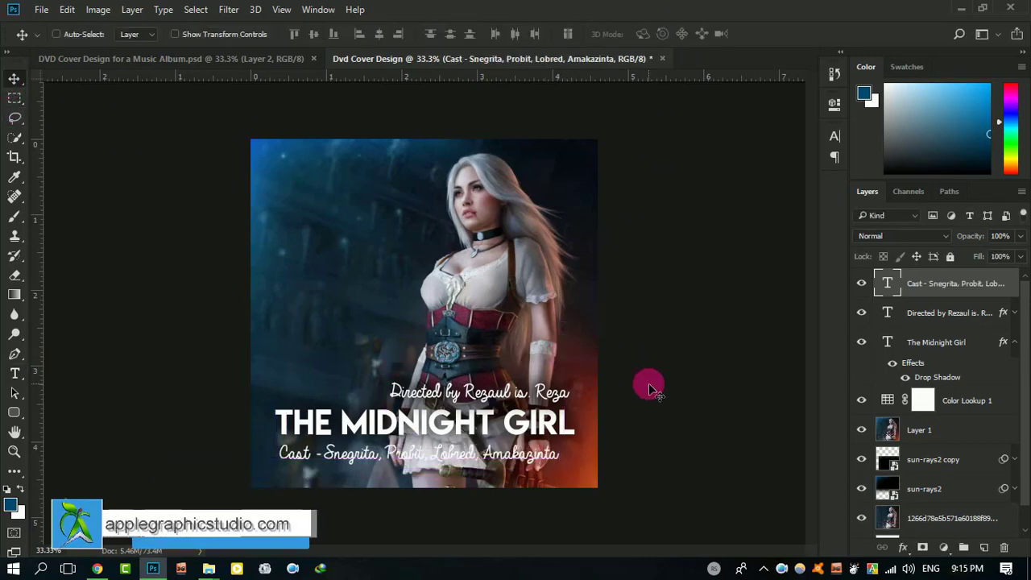
Step: Set the cast credit line in Oswald and shrink it to about 13 pt
{"action": "left_click", "coordinate": [835, 136]}
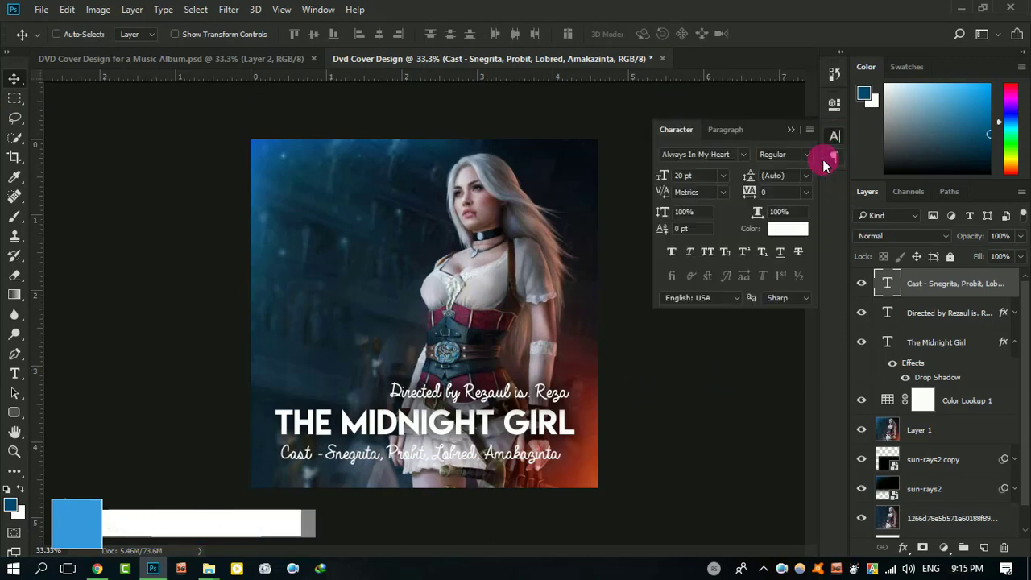
{"action": "left_click", "coordinate": [765, 155]}
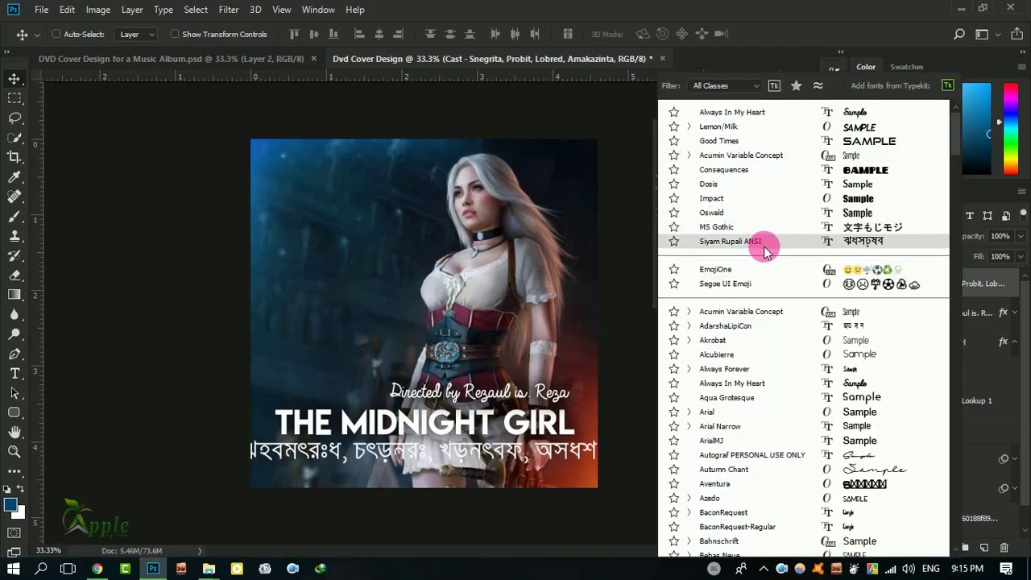
{"action": "left_click", "coordinate": [770, 213]}
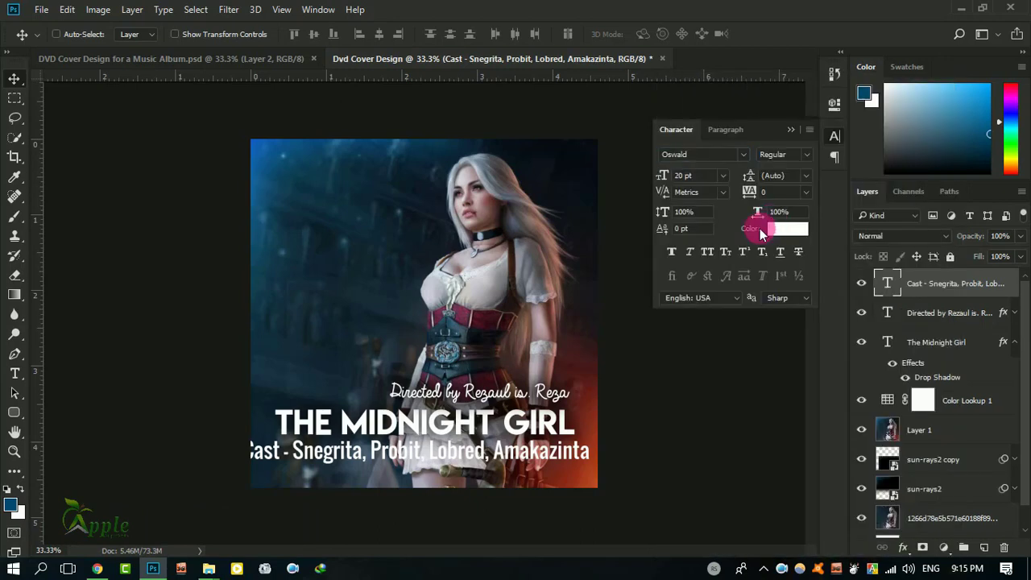
{"action": "left_click_drag", "start_coordinate": [662, 174], "coordinate": [665, 179]}
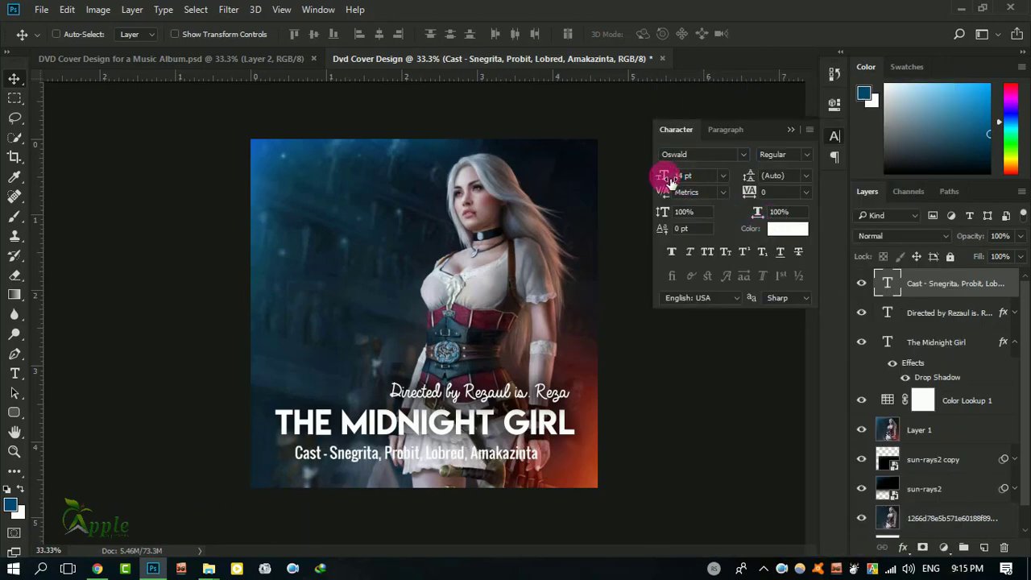
{"action": "left_click", "coordinate": [670, 181]}
Step: Give the cast credit line a drop shadow with lowered opacity
{"action": "left_click", "coordinate": [791, 128]}
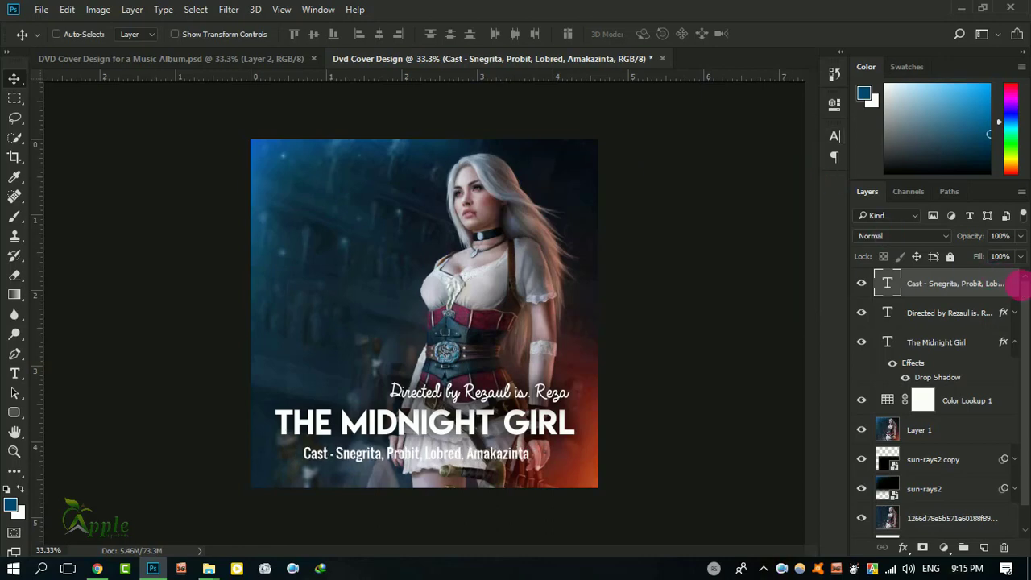
{"action": "double_click", "coordinate": [972, 278]}
{"action": "left_click_drag", "start_coordinate": [529, 81], "coordinate": [870, 139]}
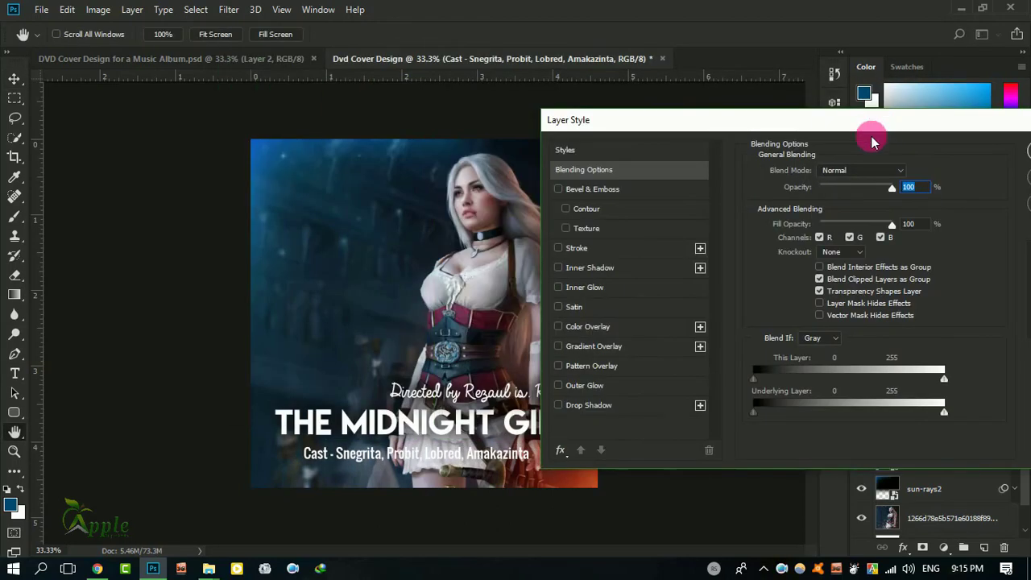
{"action": "left_click", "coordinate": [595, 404]}
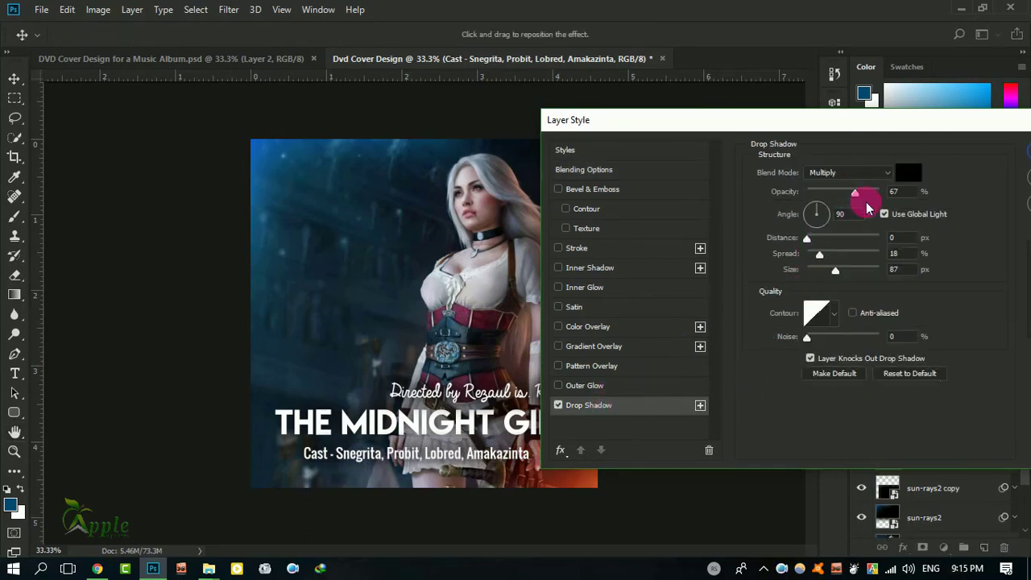
{"action": "left_click_drag", "start_coordinate": [855, 195], "coordinate": [839, 194]}
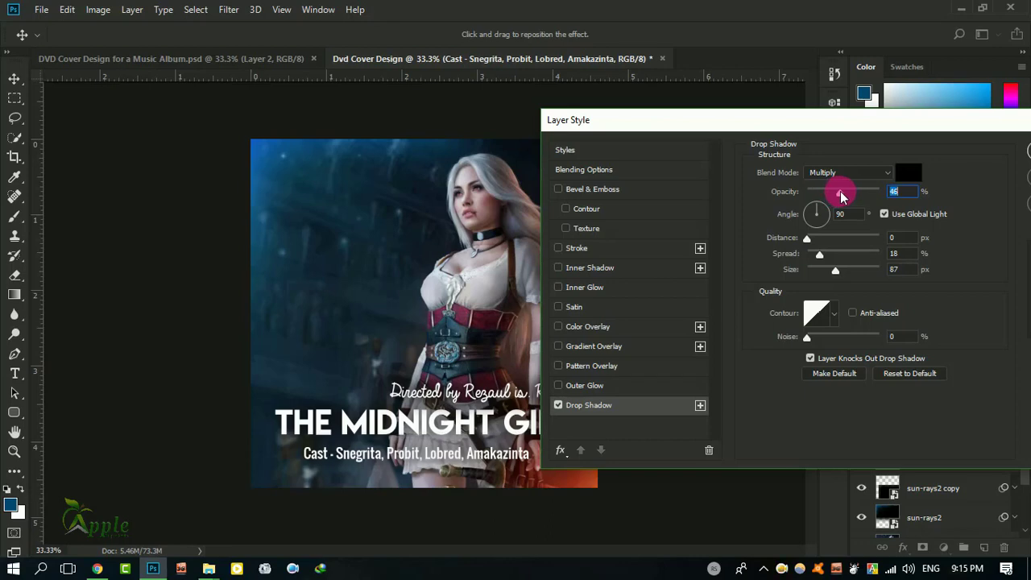
{"action": "left_click_drag", "start_coordinate": [918, 129], "coordinate": [668, 306]}
{"action": "left_click", "coordinate": [766, 274]}
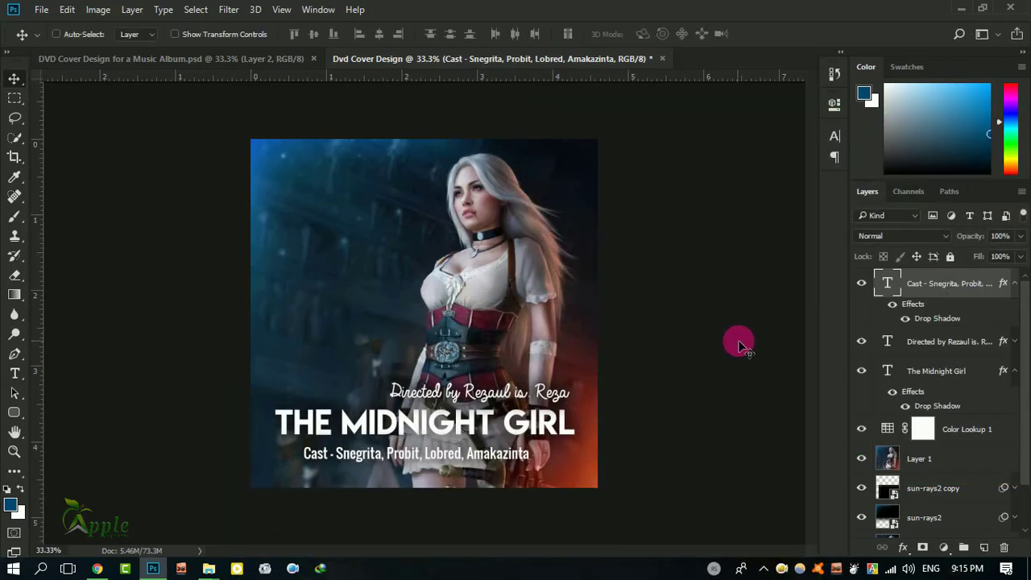
{"action": "left_click", "coordinate": [1015, 284]}
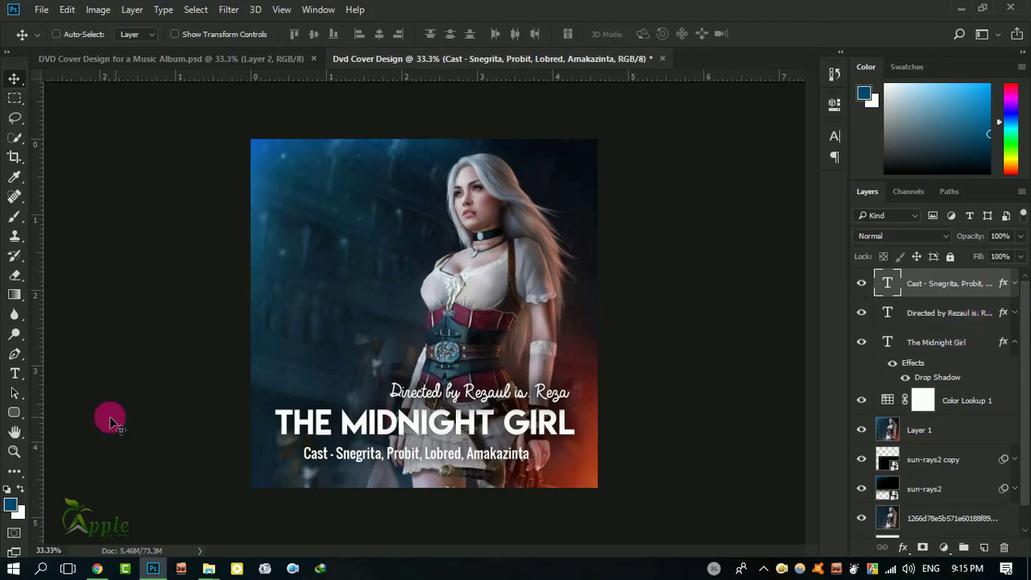
Step: Start a new text layer near the top-left and begin typing 'An Apple Graphic Studio Presents'
{"action": "left_click", "coordinate": [21, 380]}
{"action": "left_click", "coordinate": [286, 177]}
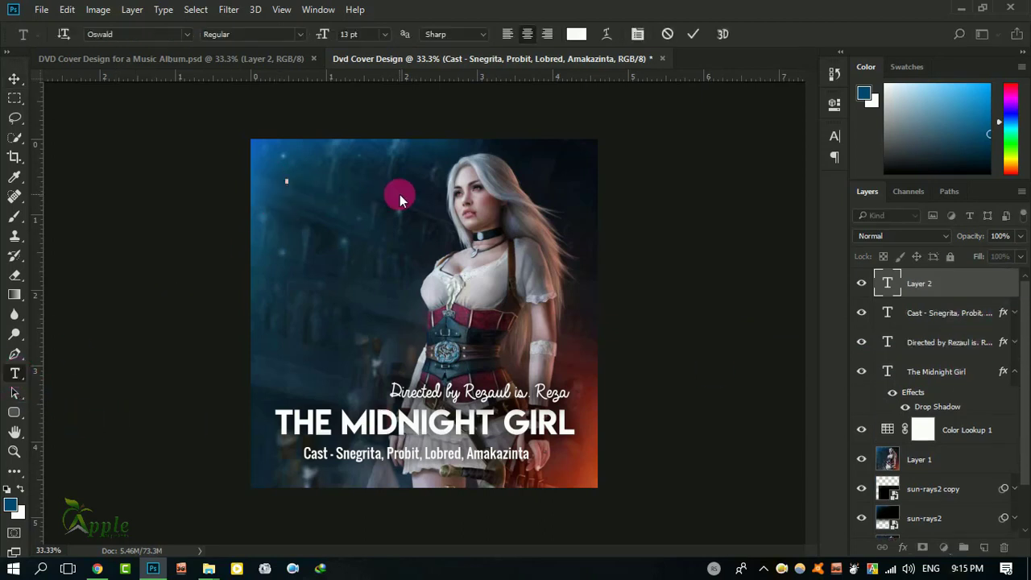
{"action": "type", "text": "An A"}
{"action": "type", "text": "pple Gr"}
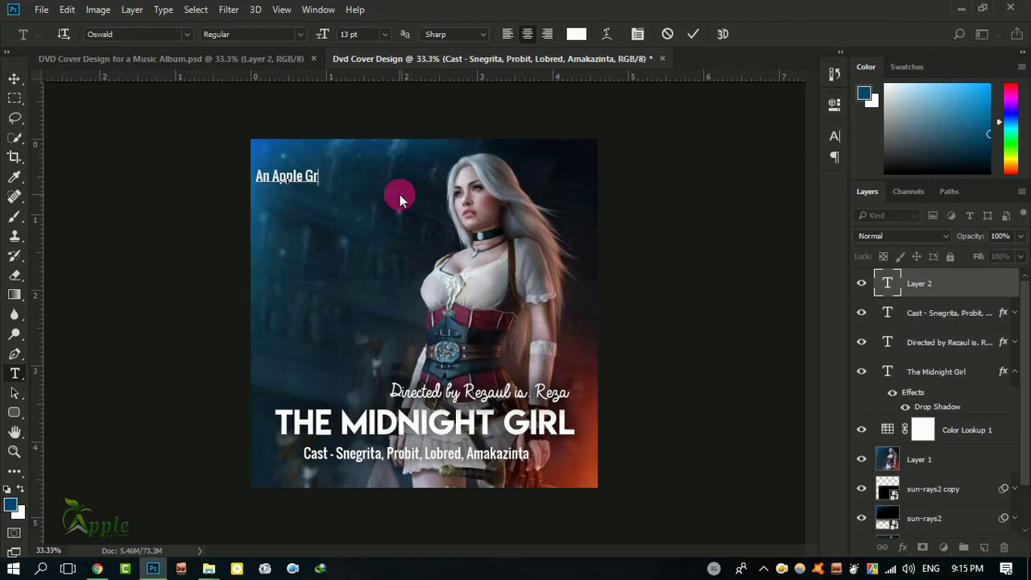
{"action": "type", "text": "aphic"}
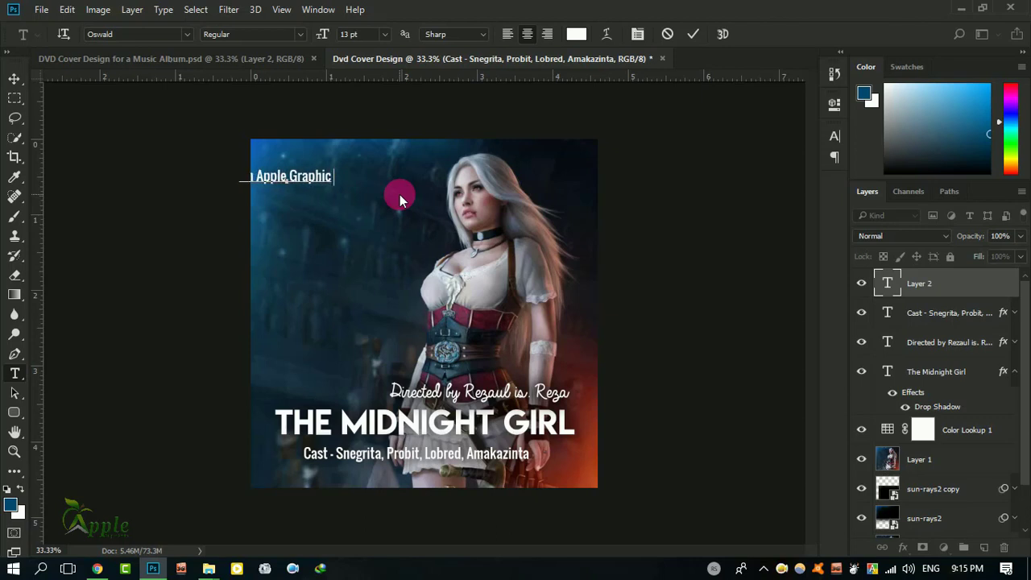
{"action": "type", "text": " St"}
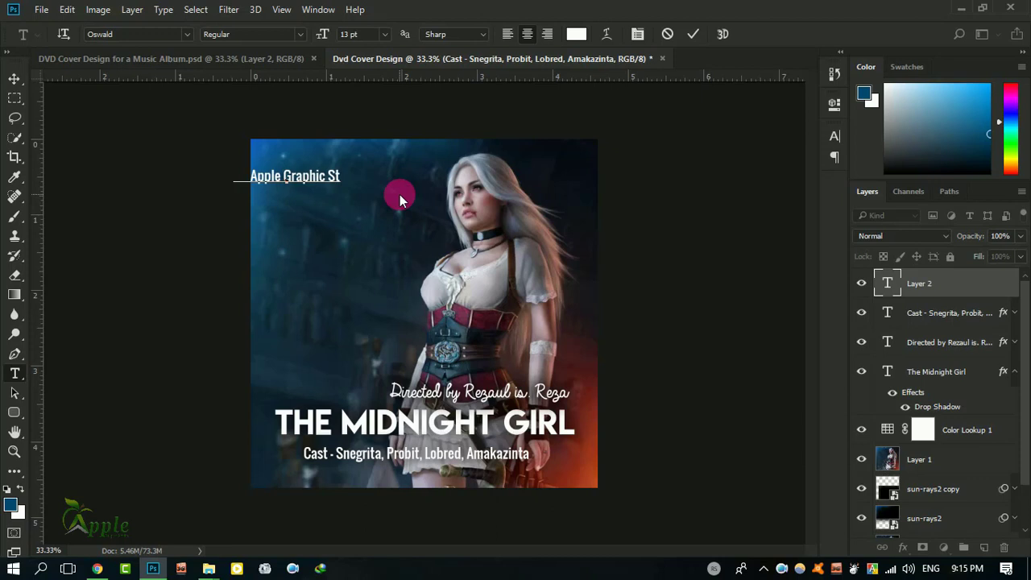
{"action": "type", "text": "udio Pr"}
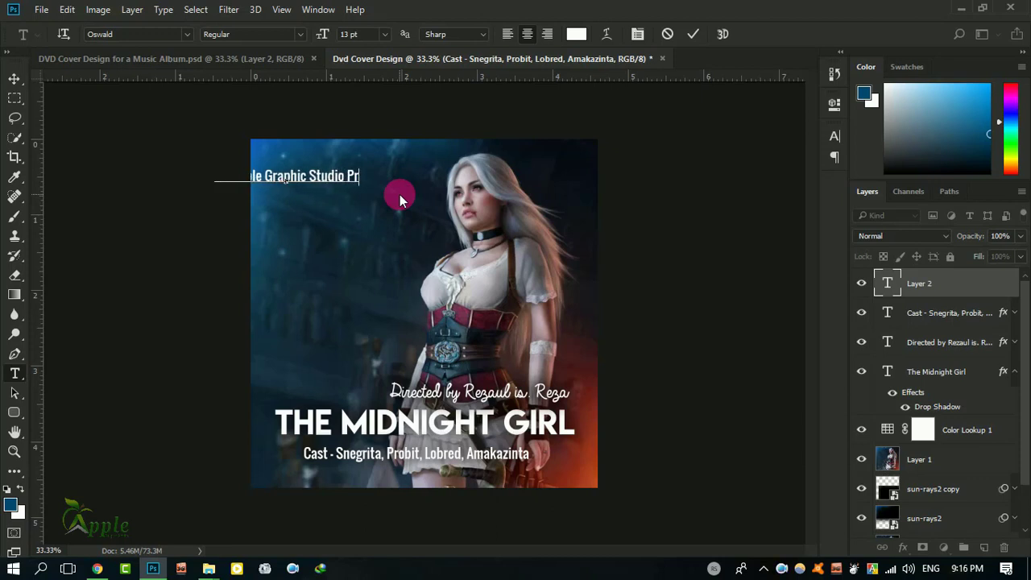
{"action": "type", "text": "esents"}
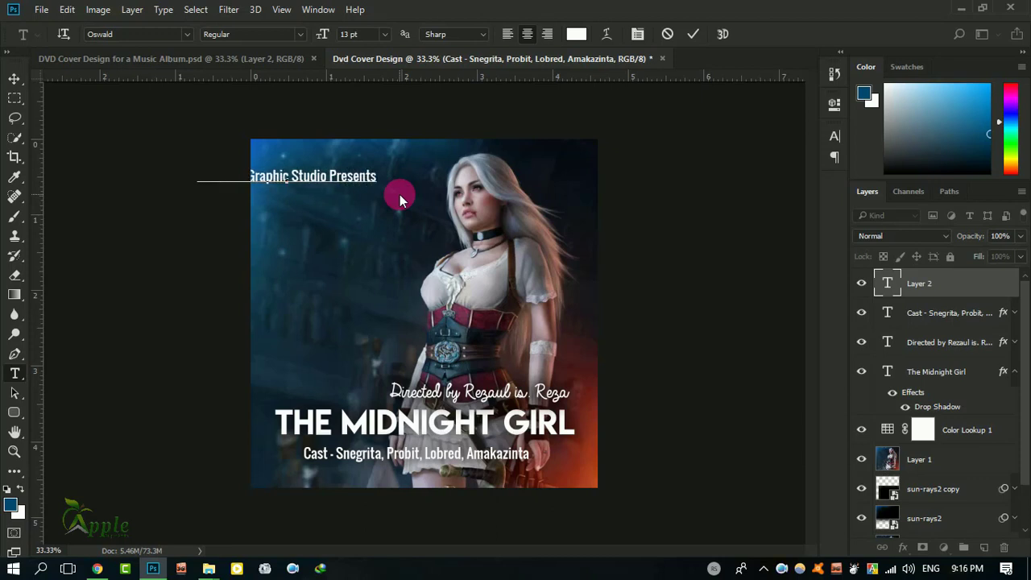
Step: Commit the 'An Apple Graphic Studio Presents' line and drag it along the cover's top
{"action": "key", "text": "ctrl+a"}
{"action": "left_click", "coordinate": [184, 115]}
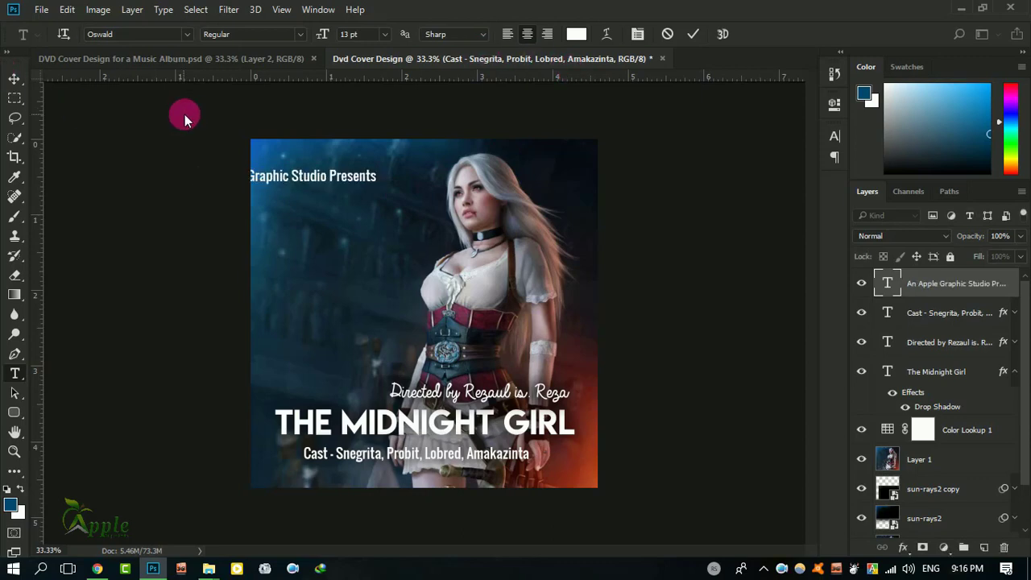
{"action": "left_click", "coordinate": [15, 79]}
{"action": "mouse_move", "coordinate": [291, 167]}
{"action": "left_mouse_down"}
{"action": "mouse_move", "coordinate": [370, 164]}
{"action": "mouse_move", "coordinate": [369, 152]}
{"action": "left_mouse_up"}
{"action": "left_click", "coordinate": [835, 137]}
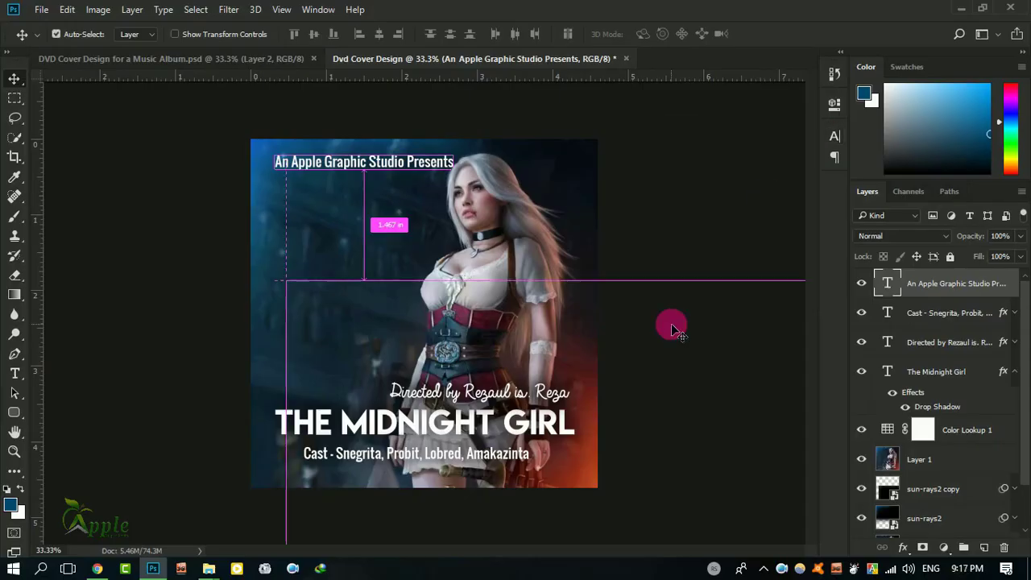
Step: Widen the studio credit's tracking to 300 and shift it toward the centre
{"action": "left_click", "coordinate": [835, 137]}
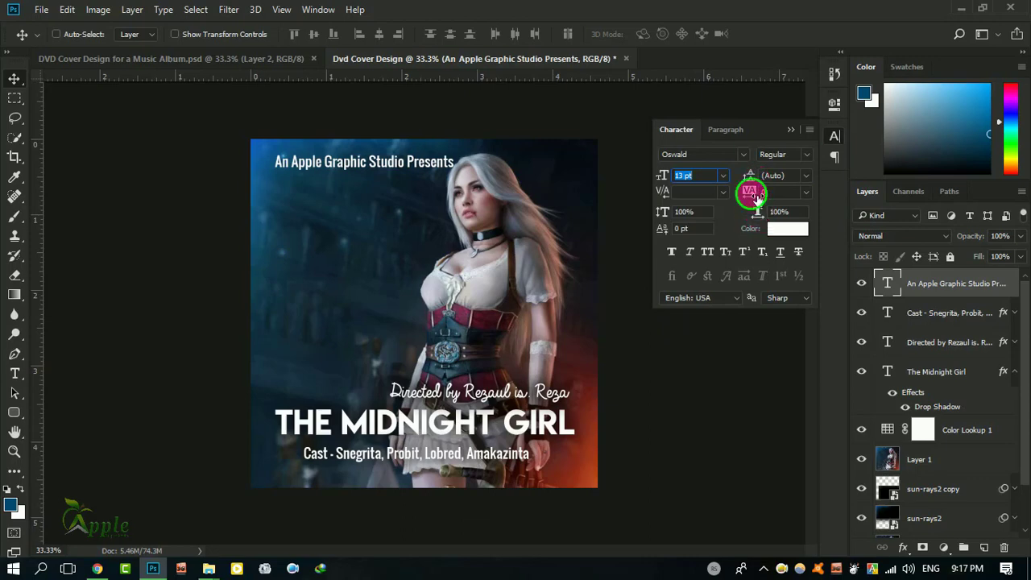
{"action": "left_click_drag", "start_coordinate": [755, 196], "coordinate": [737, 200]}
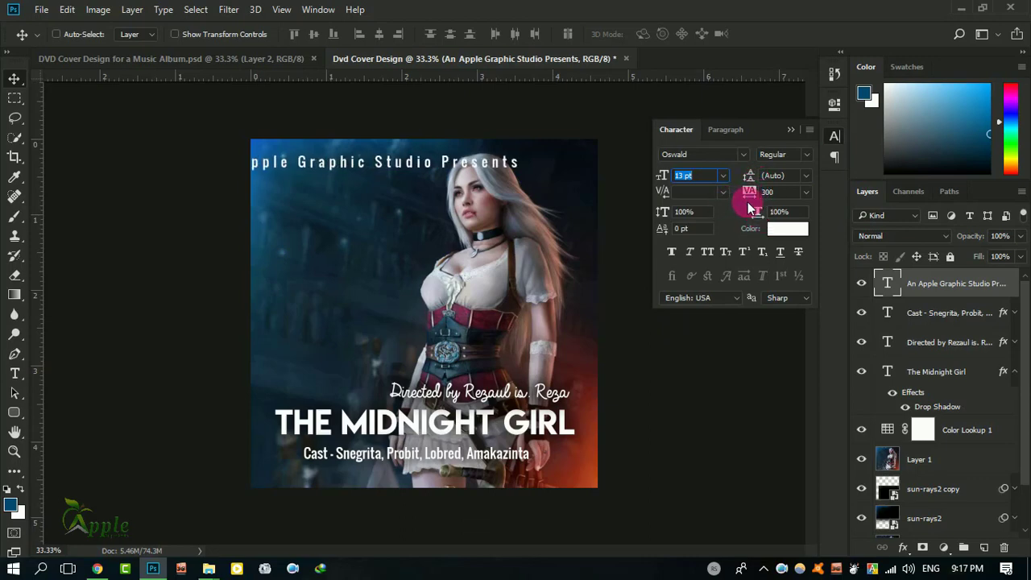
{"action": "left_click", "coordinate": [14, 78]}
{"action": "left_click_drag", "start_coordinate": [375, 163], "coordinate": [428, 165]}
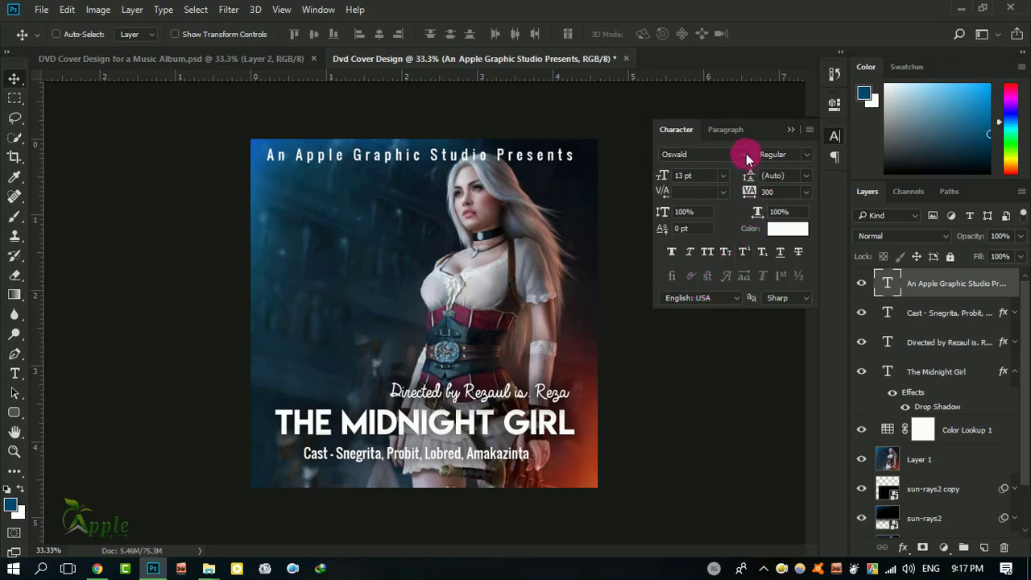
Step: Change the studio credit font to Akrobat and fine-tune its size from 8 pt
{"action": "left_click", "coordinate": [690, 174]}
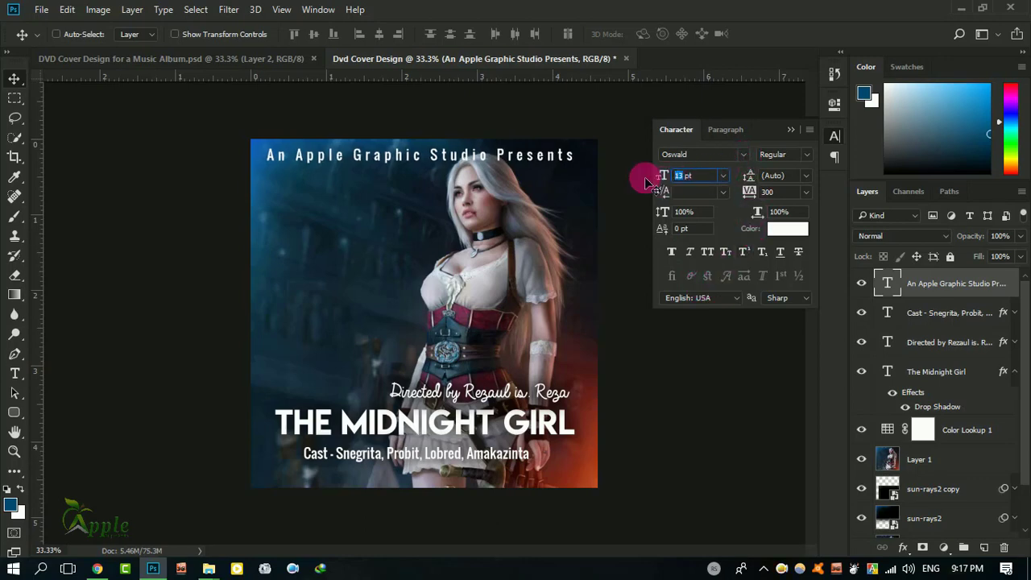
{"action": "type", "text": "8"}
{"action": "key", "text": "Return"}
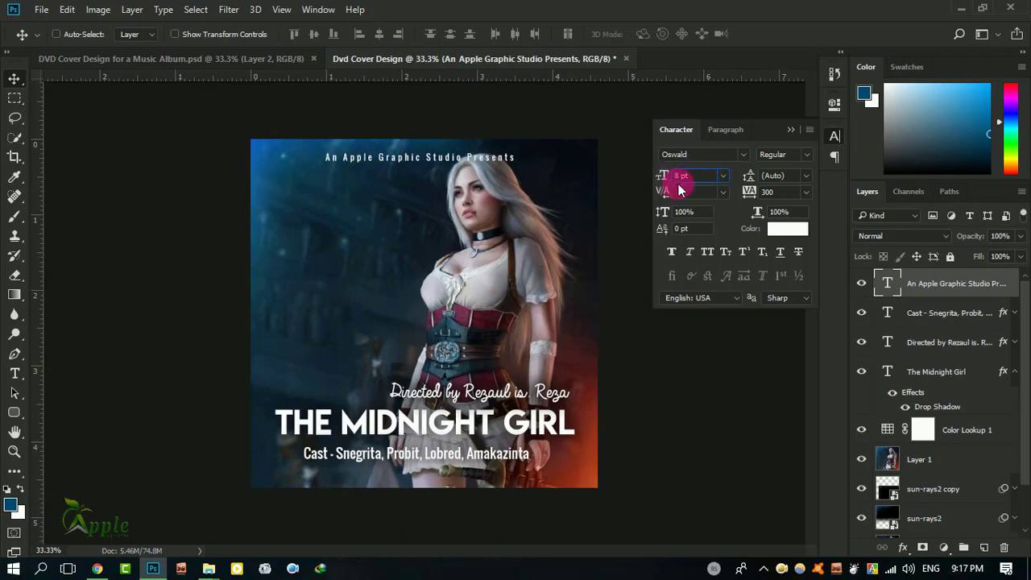
{"action": "type", "text": "1"}
{"action": "left_click_drag", "start_coordinate": [681, 186], "coordinate": [727, 172]}
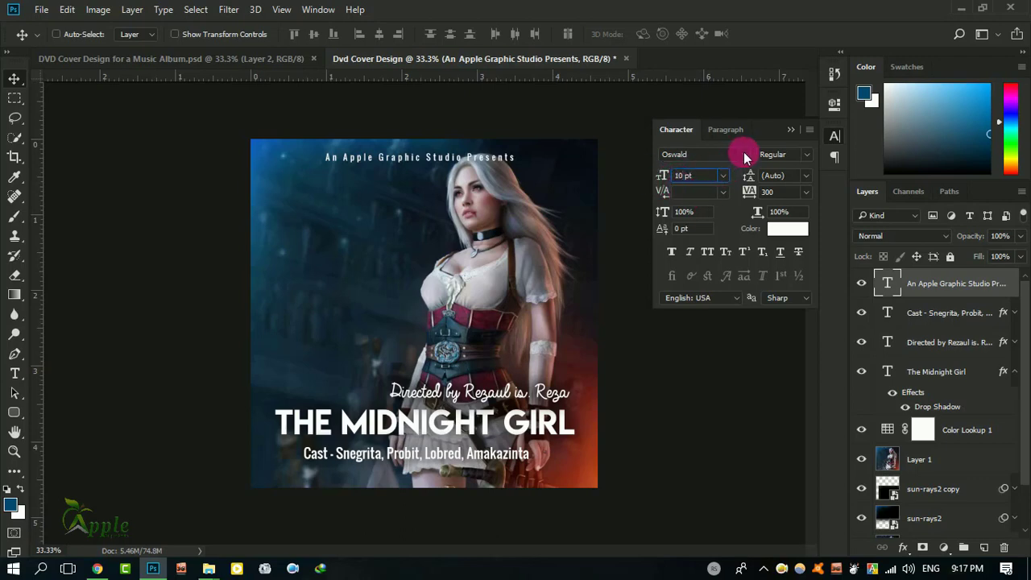
{"action": "left_click", "coordinate": [743, 154]}
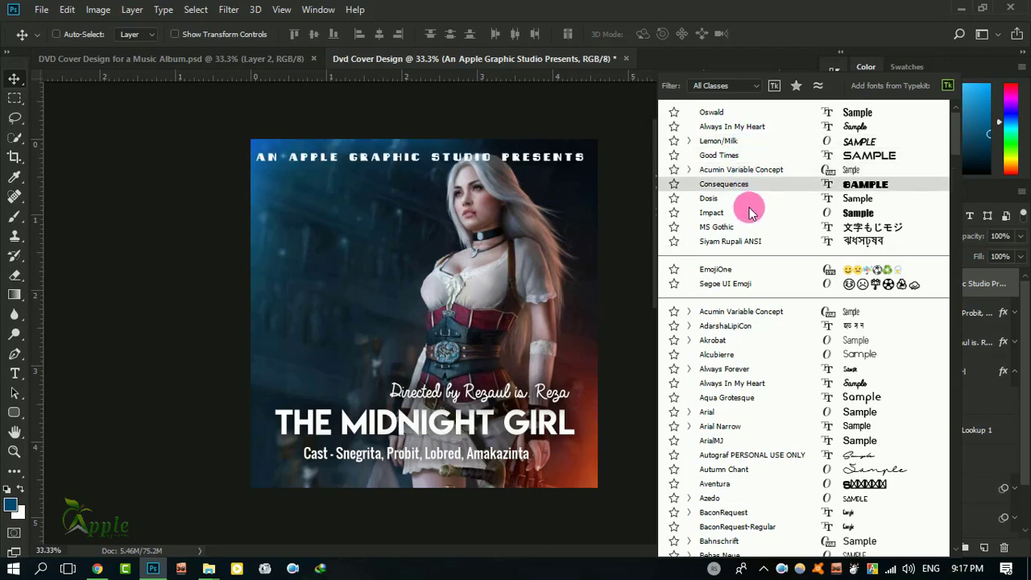
{"action": "left_click", "coordinate": [742, 341]}
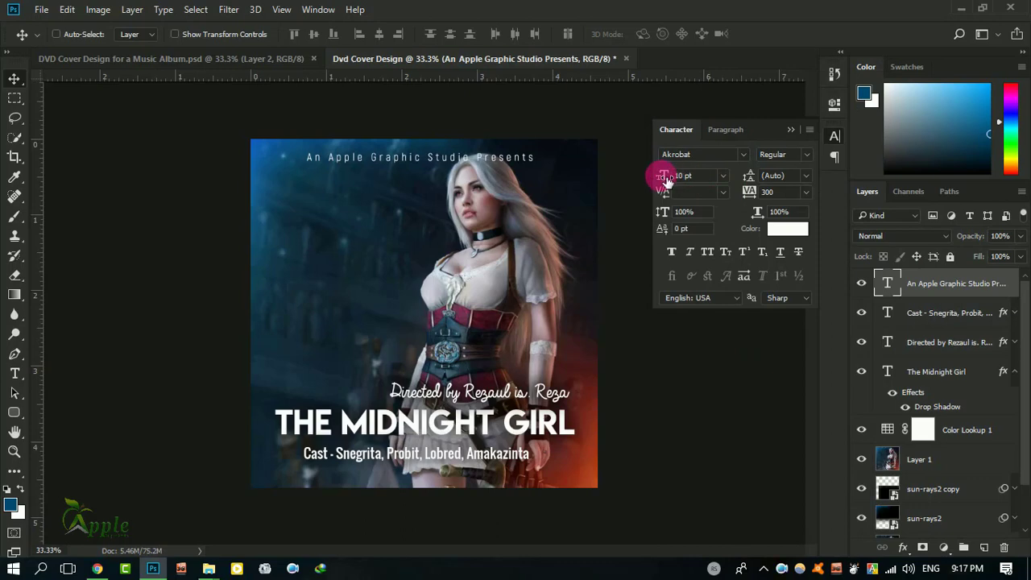
{"action": "left_click_drag", "start_coordinate": [667, 182], "coordinate": [675, 183]}
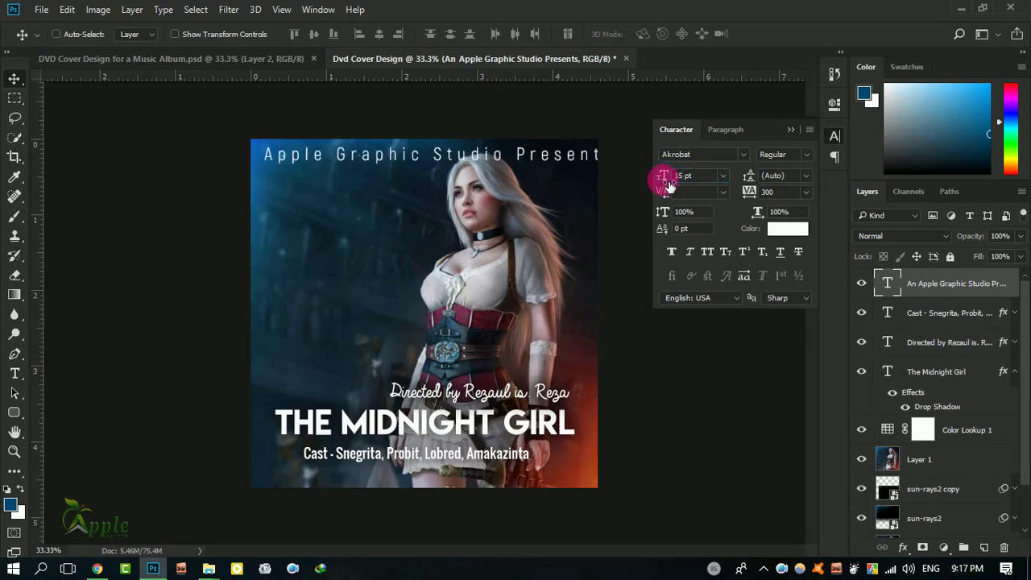
{"action": "left_click_drag", "start_coordinate": [667, 184], "coordinate": [662, 174]}
{"action": "left_click", "coordinate": [789, 129]}
Step: Narrow the studio credit to about 92% width and nudge it to centre
{"action": "key", "text": "ctrl+t"}
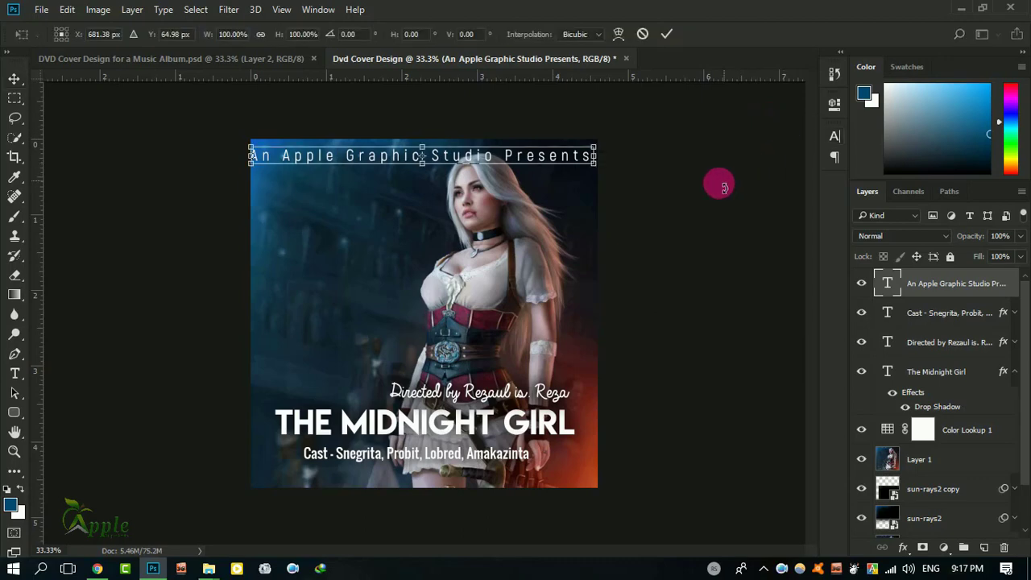
{"action": "left_click_drag", "start_coordinate": [252, 153], "coordinate": [280, 155]}
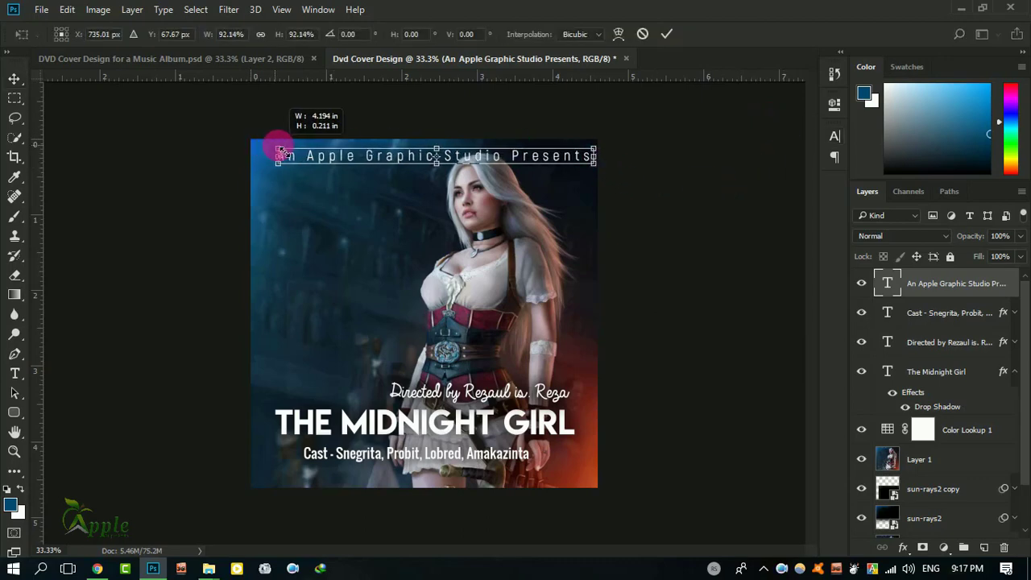
{"action": "left_click", "coordinate": [670, 33]}
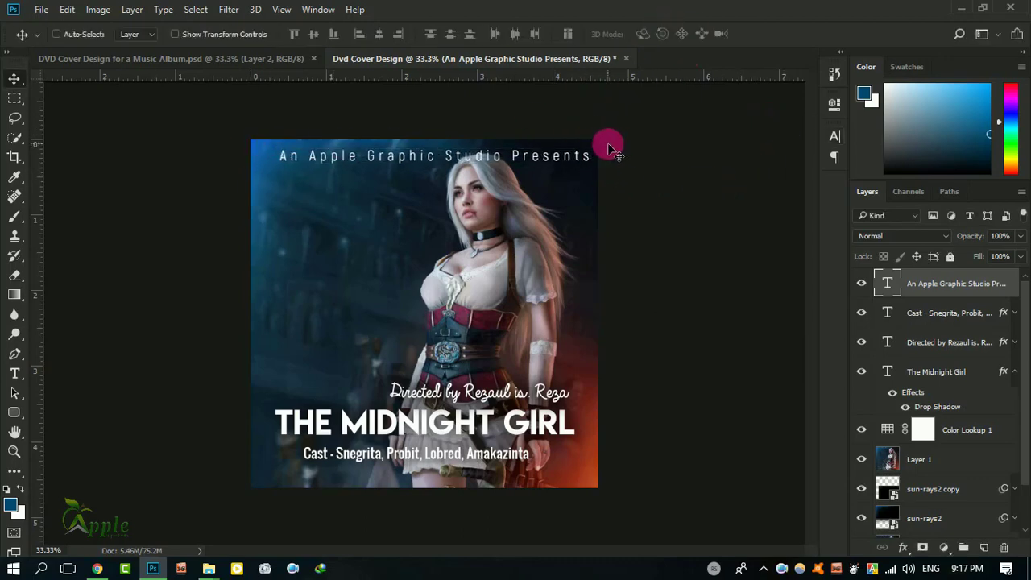
{"action": "key", "text": "shift+Left"}
{"action": "key", "text": "shift+Left"}
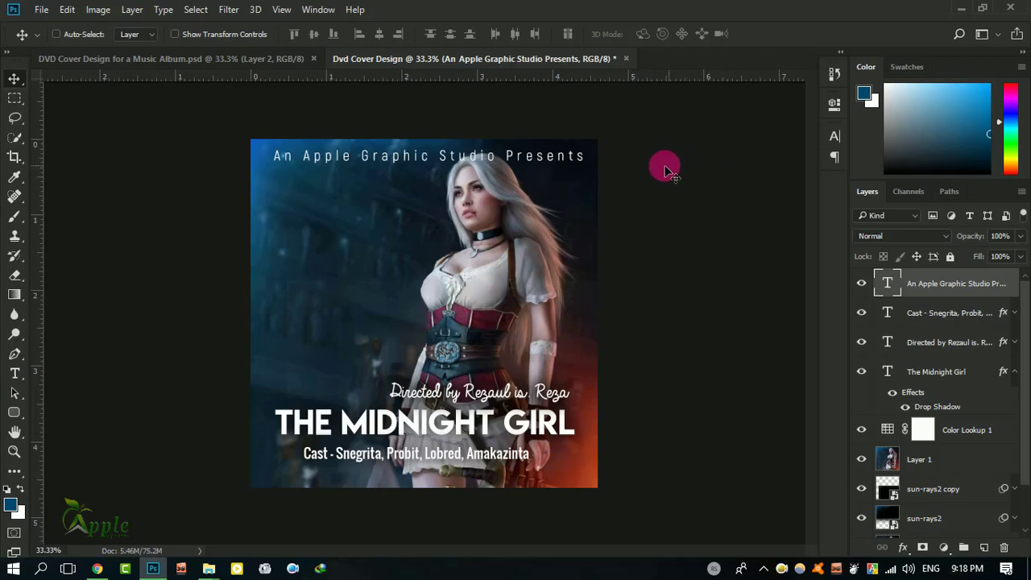
Step: Place the Big_city_street_wallpaper image onto the cover and position it at full opacity
{"action": "left_click_drag", "start_coordinate": [627, 218], "coordinate": [496, 241]}
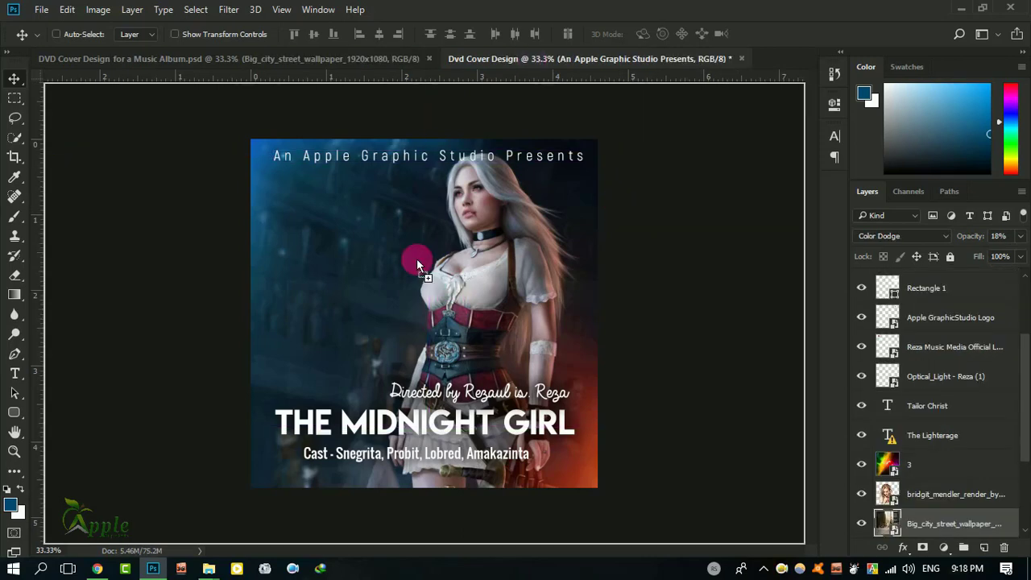
{"action": "mouse_move", "coordinate": [416, 259]}
{"action": "left_mouse_down"}
{"action": "mouse_move", "coordinate": [430, 266]}
{"action": "mouse_move", "coordinate": [342, 384]}
{"action": "left_mouse_up"}
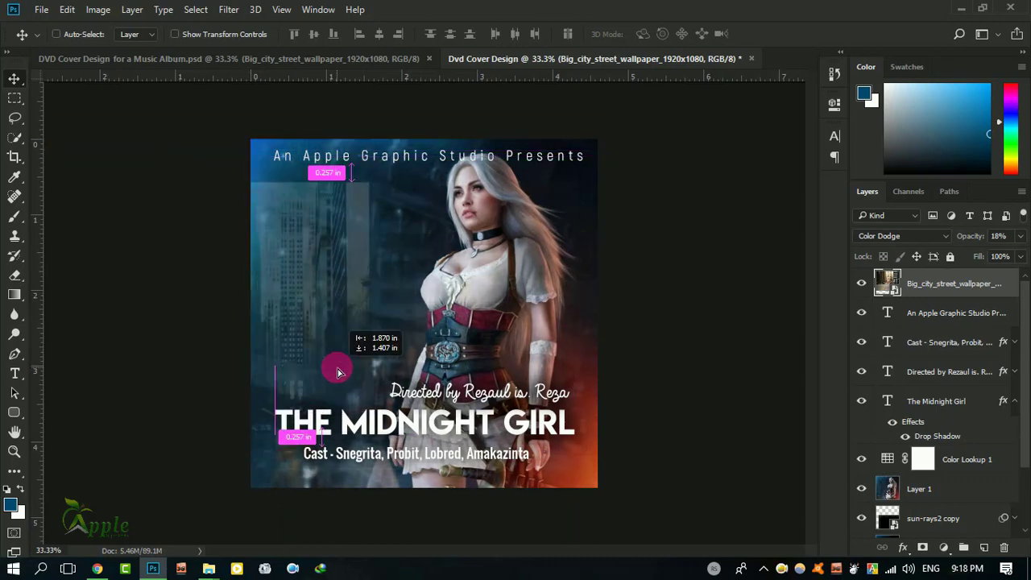
{"action": "left_click_drag", "start_coordinate": [341, 384], "coordinate": [366, 326]}
{"action": "left_click", "coordinate": [874, 235]}
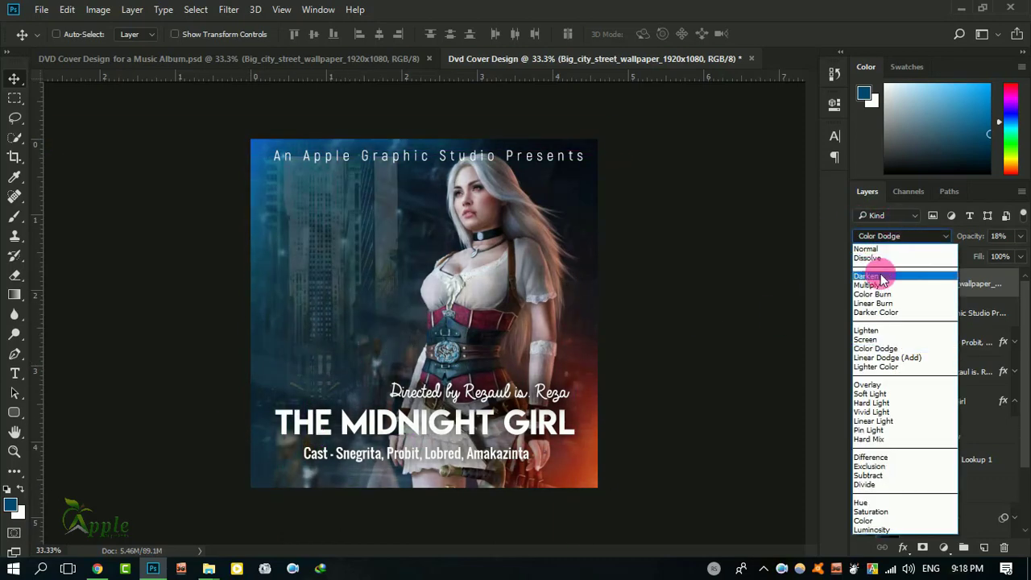
{"action": "left_click", "coordinate": [869, 244]}
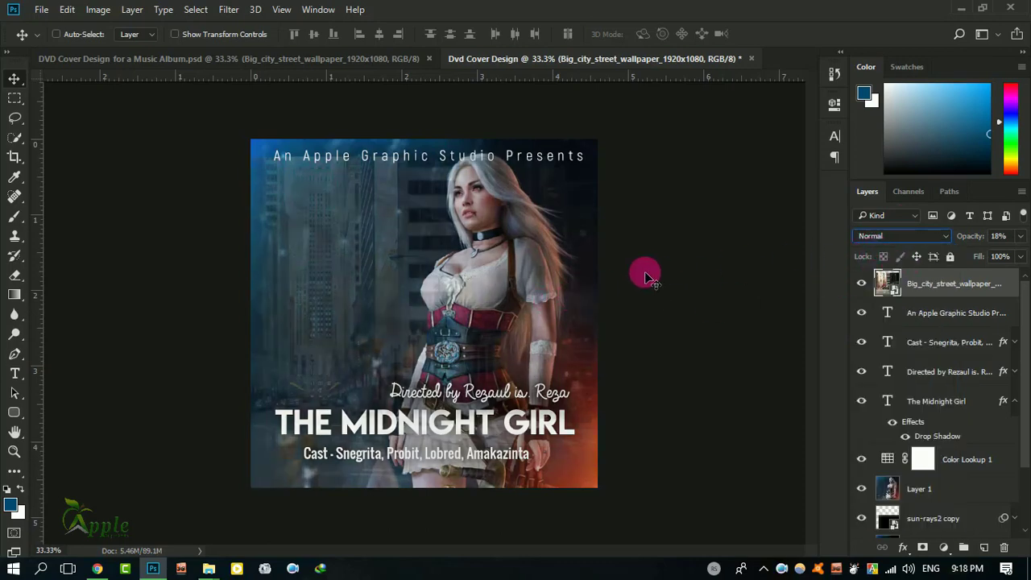
{"action": "left_click_drag", "start_coordinate": [968, 257], "coordinate": [1002, 263]}
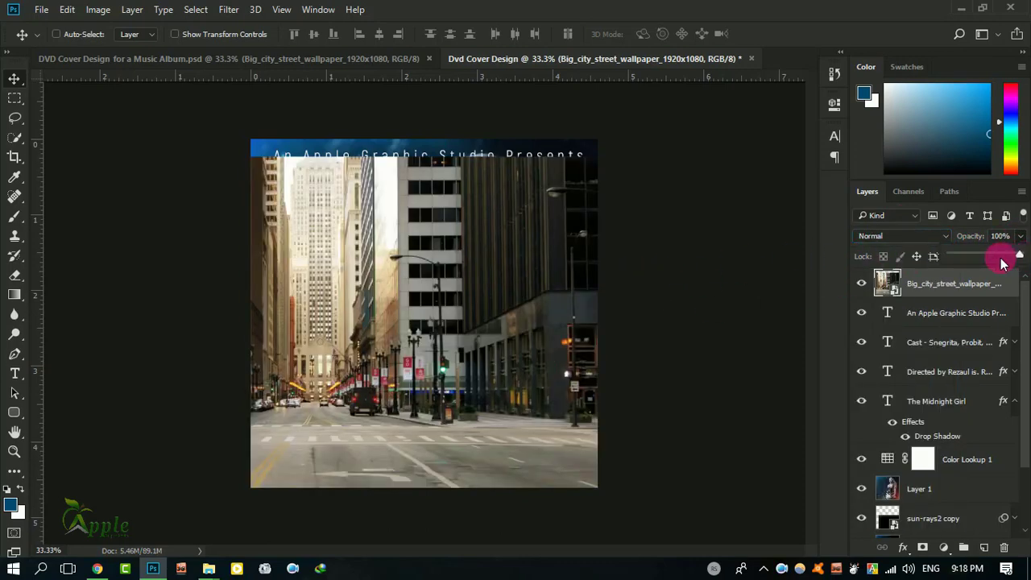
{"action": "left_click_drag", "start_coordinate": [556, 336], "coordinate": [498, 333]}
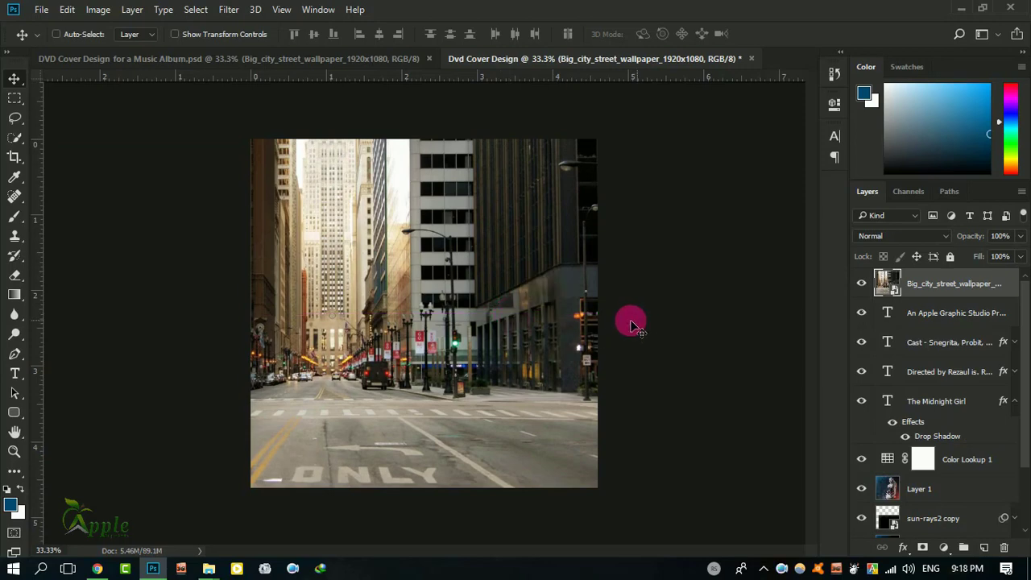
Step: Blend the city overlay in Color Dodge at about 20% opacity
{"action": "left_click", "coordinate": [881, 235]}
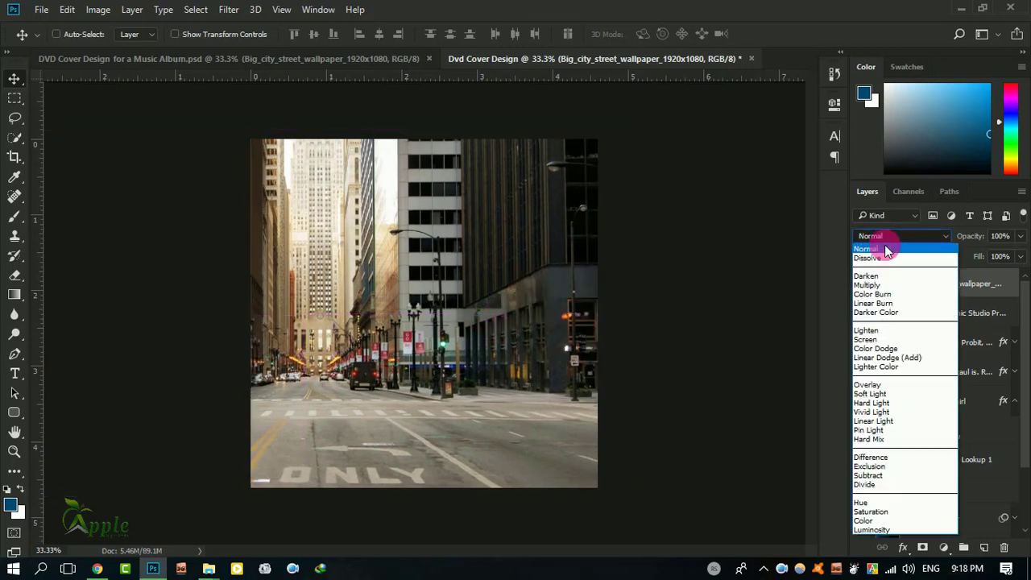
{"action": "left_click", "coordinate": [896, 349]}
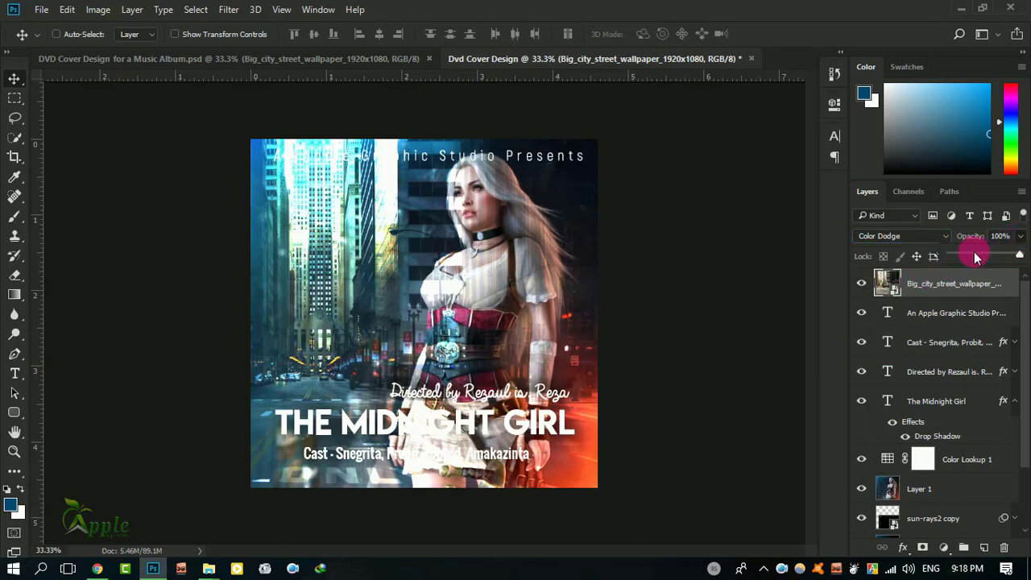
{"action": "left_click_drag", "start_coordinate": [975, 256], "coordinate": [966, 256]}
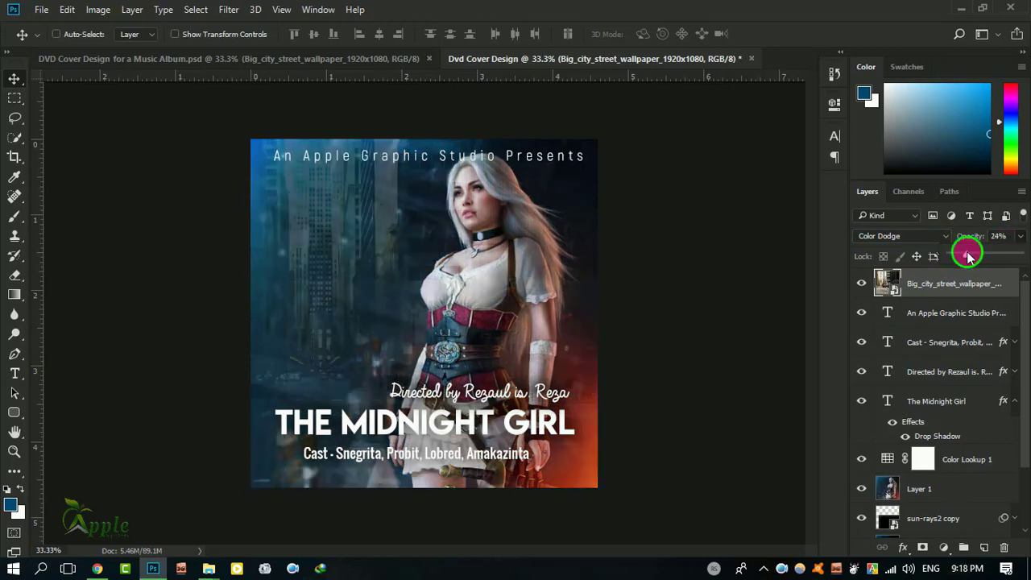
{"action": "mouse_move", "coordinate": [386, 266]}
{"action": "left_mouse_down"}
{"action": "mouse_move", "coordinate": [396, 280]}
{"action": "mouse_move", "coordinate": [400, 269]}
{"action": "left_mouse_up"}
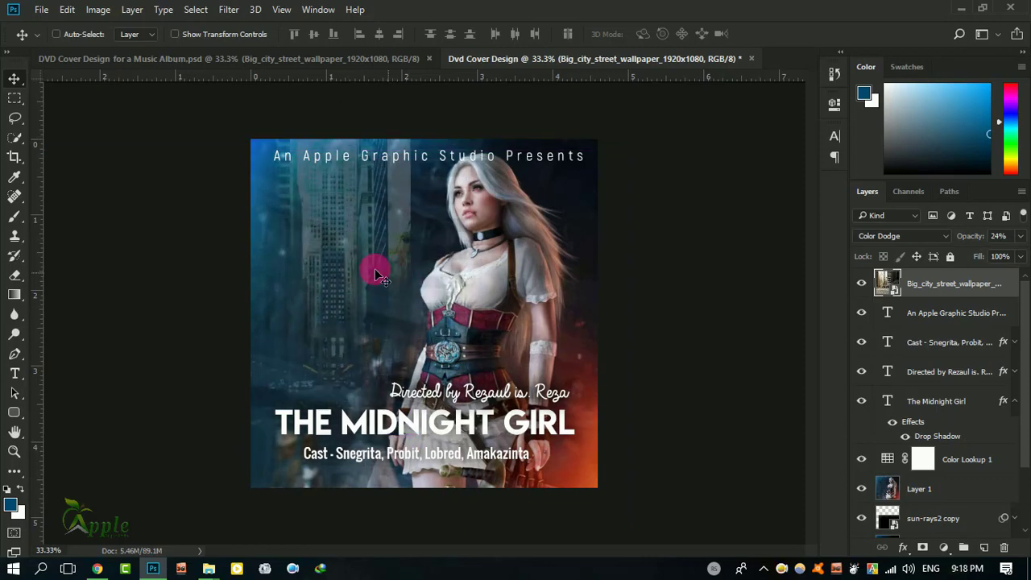
Step: Shift the city overlay further left with Free Transform and fade it to 17%
{"action": "left_click", "coordinate": [67, 9]}
{"action": "left_click", "coordinate": [126, 314]}
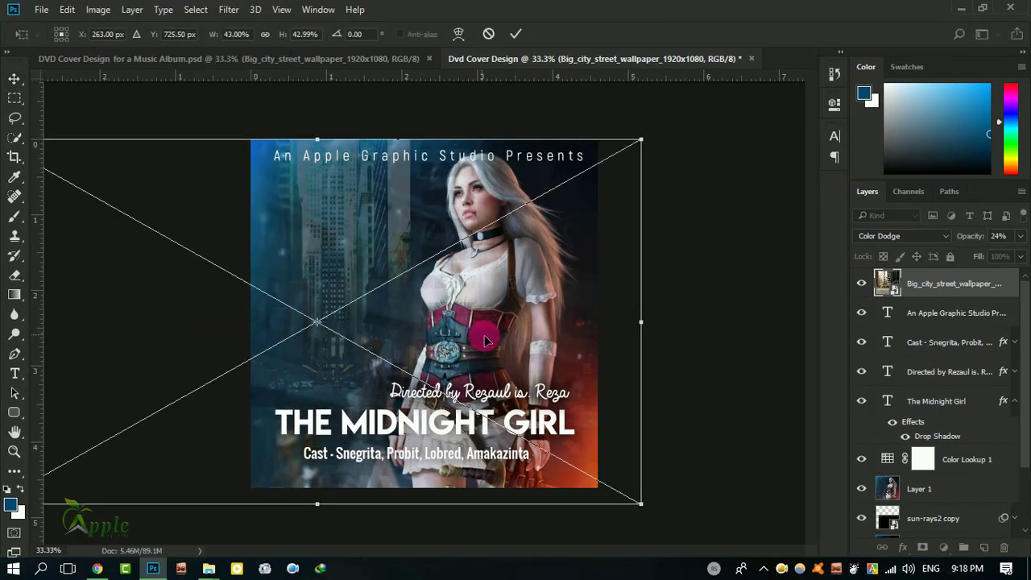
{"action": "left_click_drag", "start_coordinate": [534, 224], "coordinate": [511, 229]}
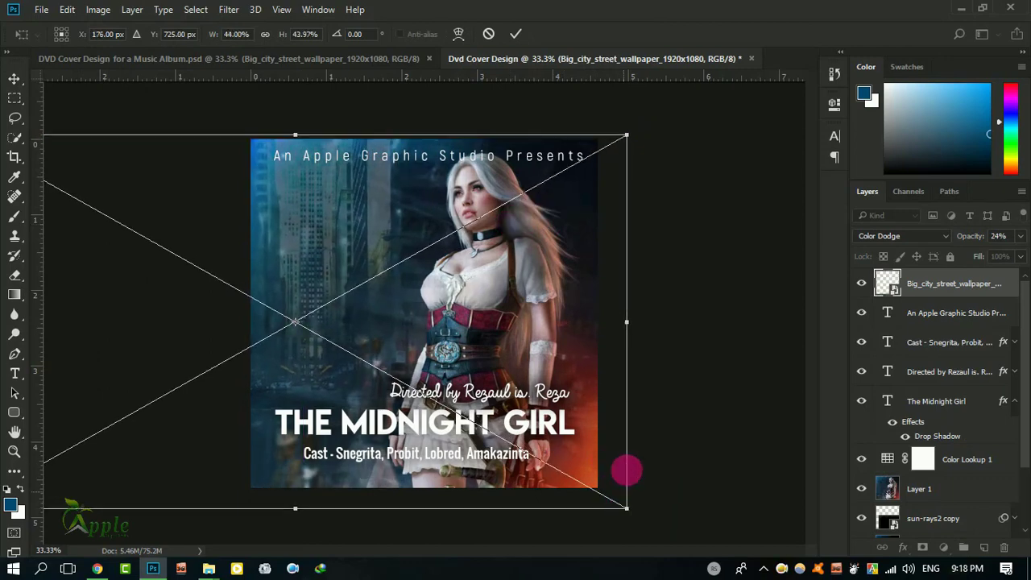
{"action": "left_click", "coordinate": [515, 34]}
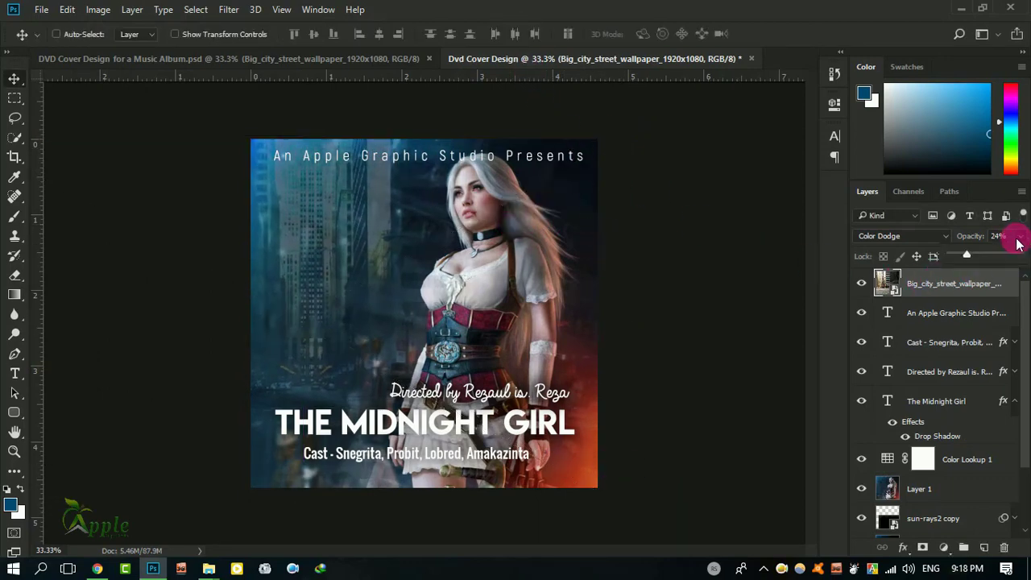
{"action": "left_click_drag", "start_coordinate": [964, 256], "coordinate": [962, 256]}
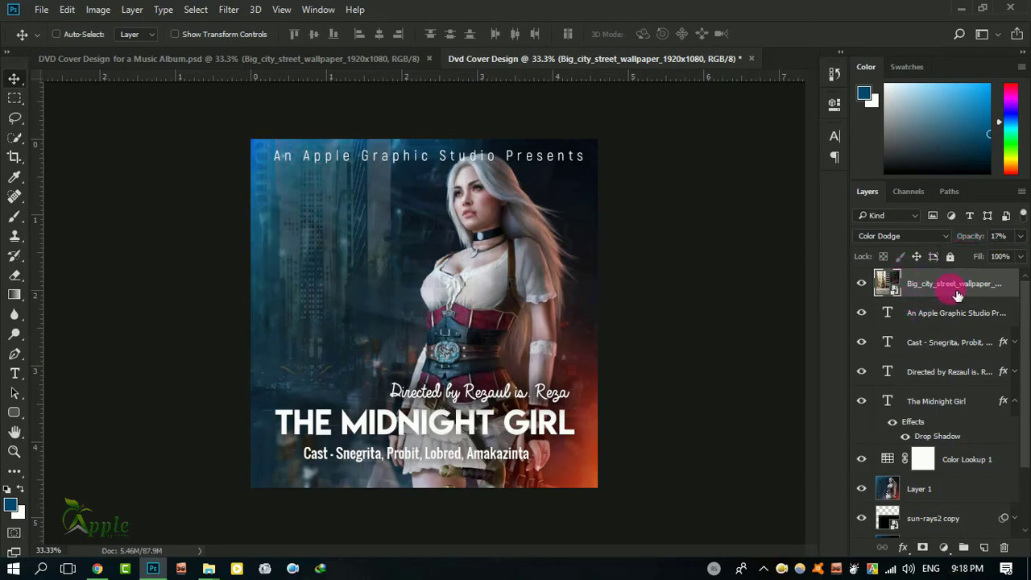
Step: Add a layer mask to the city overlay and paint it black over the warrior's figure
{"action": "left_click", "coordinate": [923, 549]}
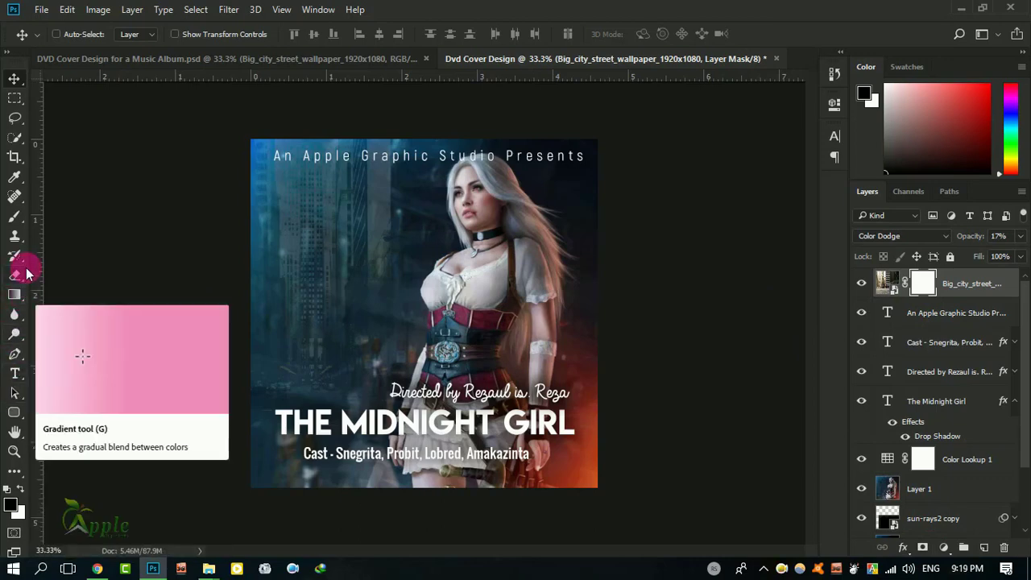
{"action": "left_click", "coordinate": [14, 216]}
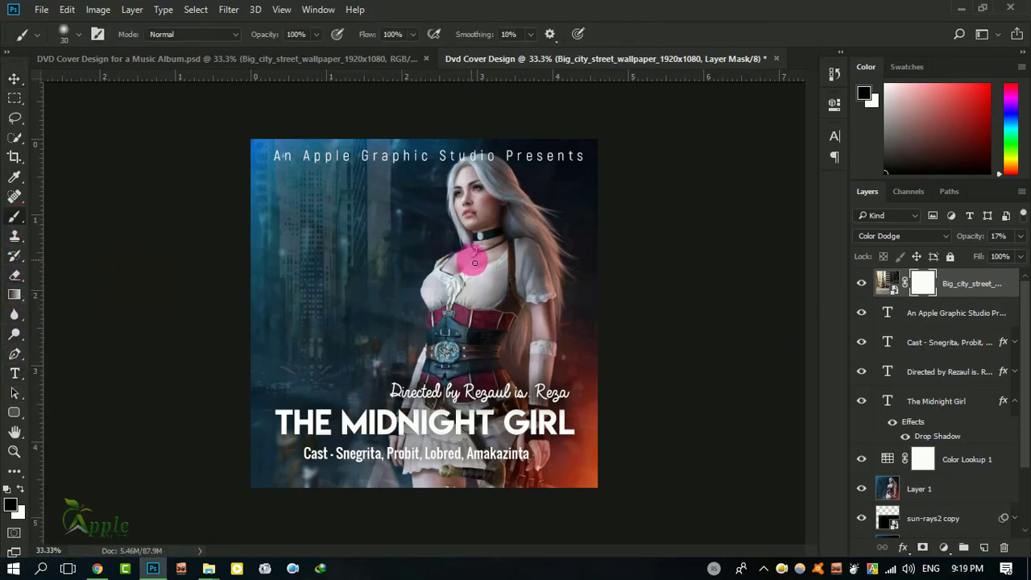
{"action": "mouse_move", "coordinate": [473, 254]}
{"action": "left_mouse_down"}
{"action": "mouse_move", "coordinate": [472, 189]}
{"action": "mouse_move", "coordinate": [470, 306]}
{"action": "mouse_move", "coordinate": [484, 338]}
{"action": "mouse_move", "coordinate": [515, 347]}
{"action": "mouse_move", "coordinate": [467, 363]}
{"action": "mouse_move", "coordinate": [483, 419]}
{"action": "mouse_move", "coordinate": [577, 429]}
{"action": "mouse_move", "coordinate": [451, 451]}
{"action": "mouse_move", "coordinate": [587, 281]}
{"action": "mouse_move", "coordinate": [523, 355]}
{"action": "mouse_move", "coordinate": [424, 300]}
{"action": "mouse_move", "coordinate": [79, 292]}
{"action": "left_mouse_up"}
{"action": "key", "text": "bracketright"}
{"action": "key", "text": "bracketright"}
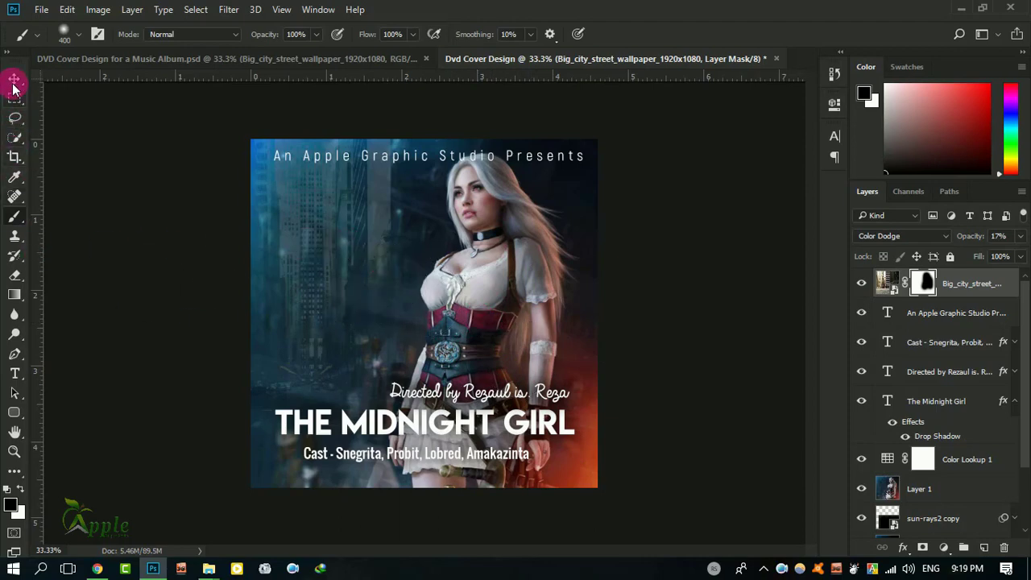
{"action": "left_click", "coordinate": [13, 81]}
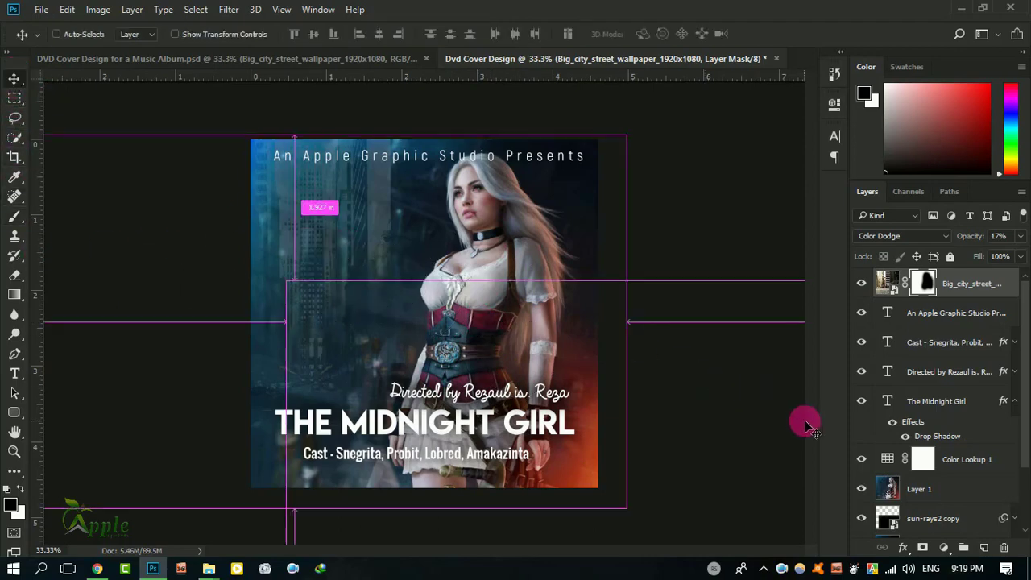
{"action": "left_click_drag", "start_coordinate": [704, 375], "coordinate": [804, 419]}
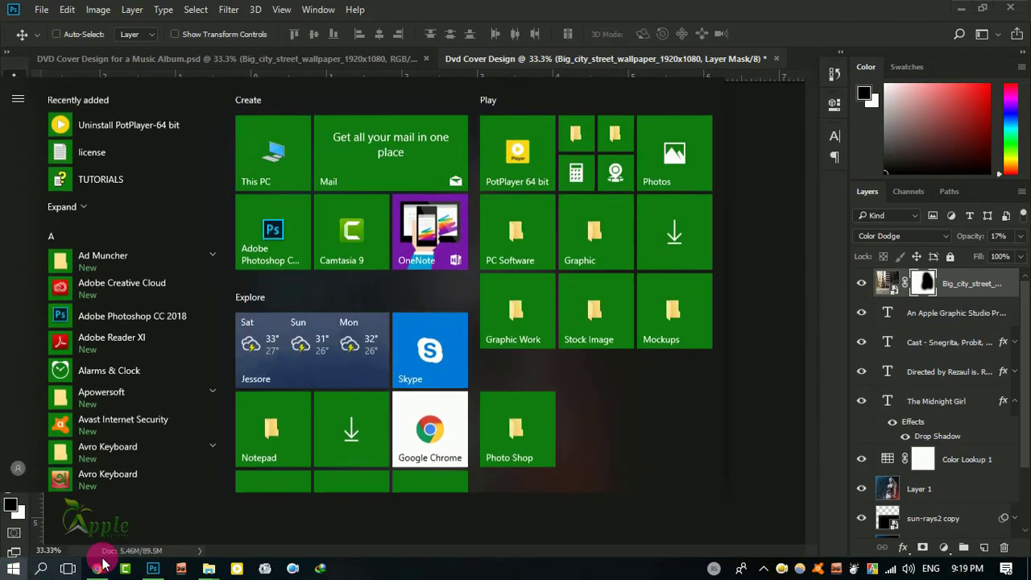
Step: Browse to Working Help > Light Effects > Abstract Light Image and drag image 3 onto the cover
{"action": "left_click", "coordinate": [13, 568]}
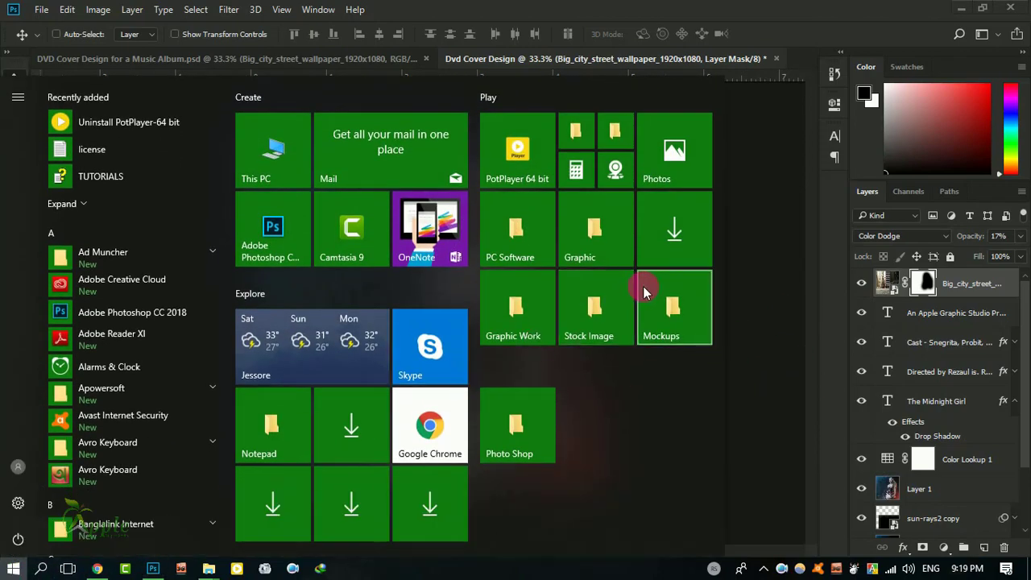
{"action": "left_click", "coordinate": [596, 311]}
{"action": "left_click", "coordinate": [343, 50]}
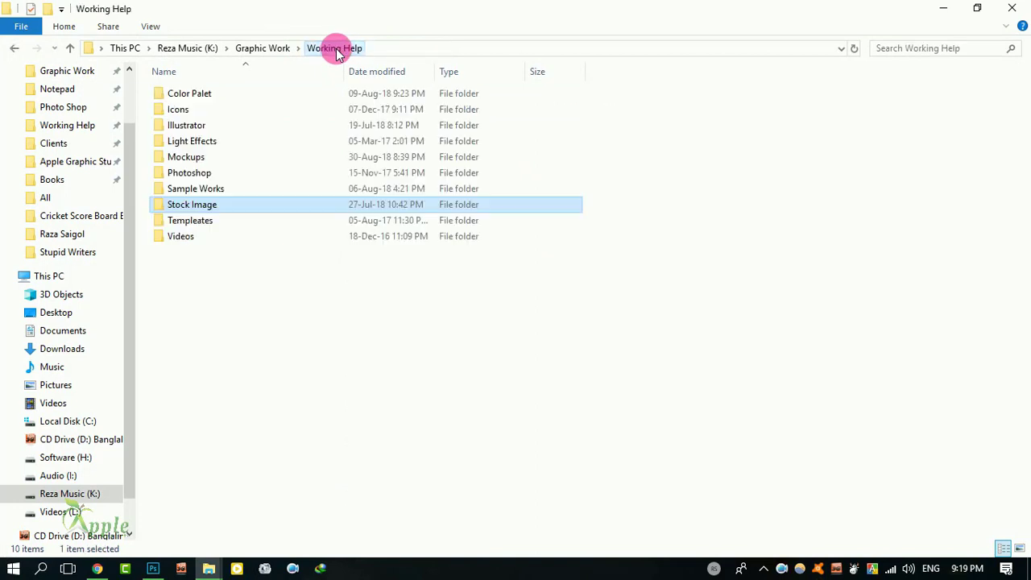
{"action": "double_click", "coordinate": [212, 141]}
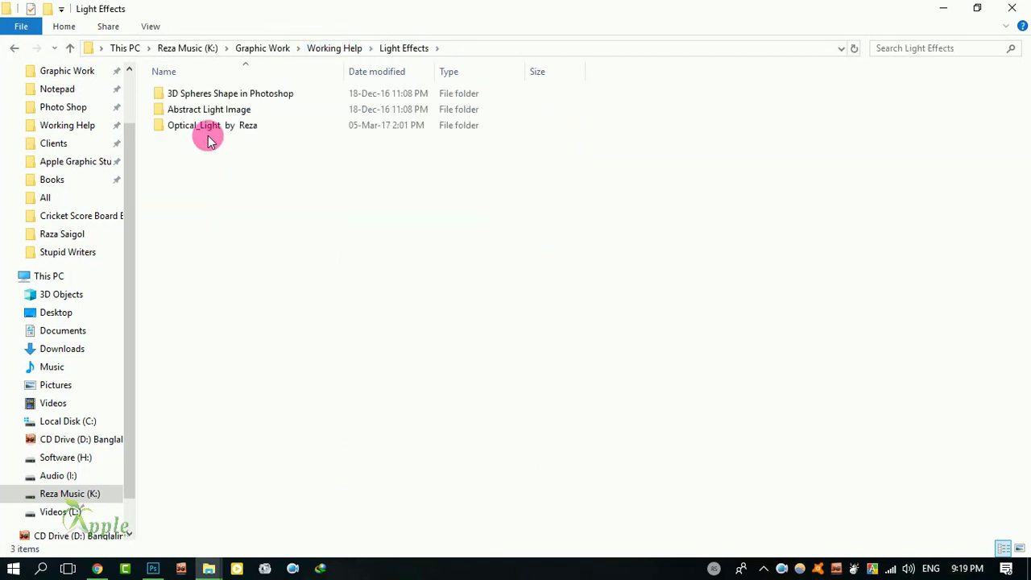
{"action": "double_click", "coordinate": [204, 108]}
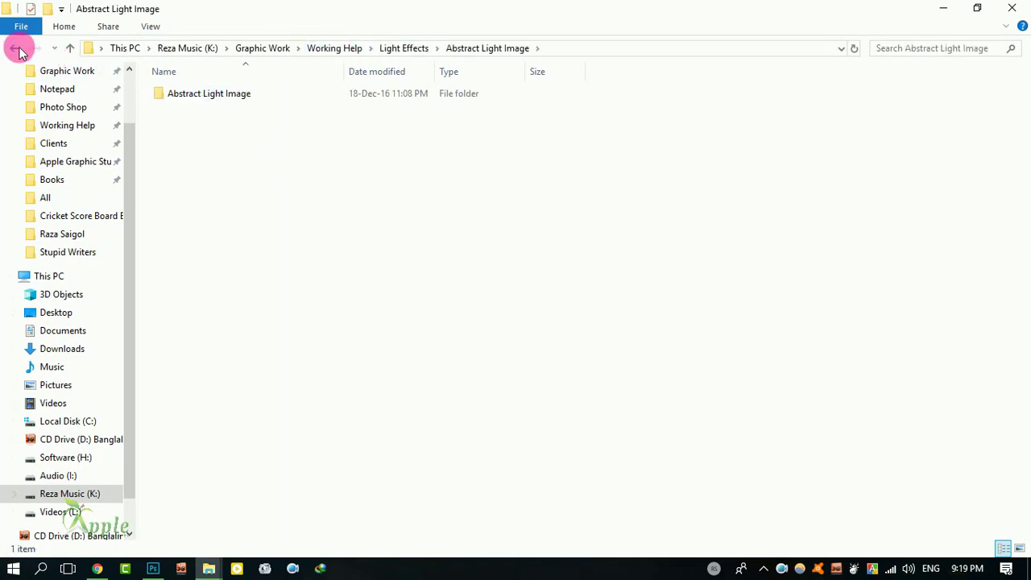
{"action": "double_click", "coordinate": [295, 96]}
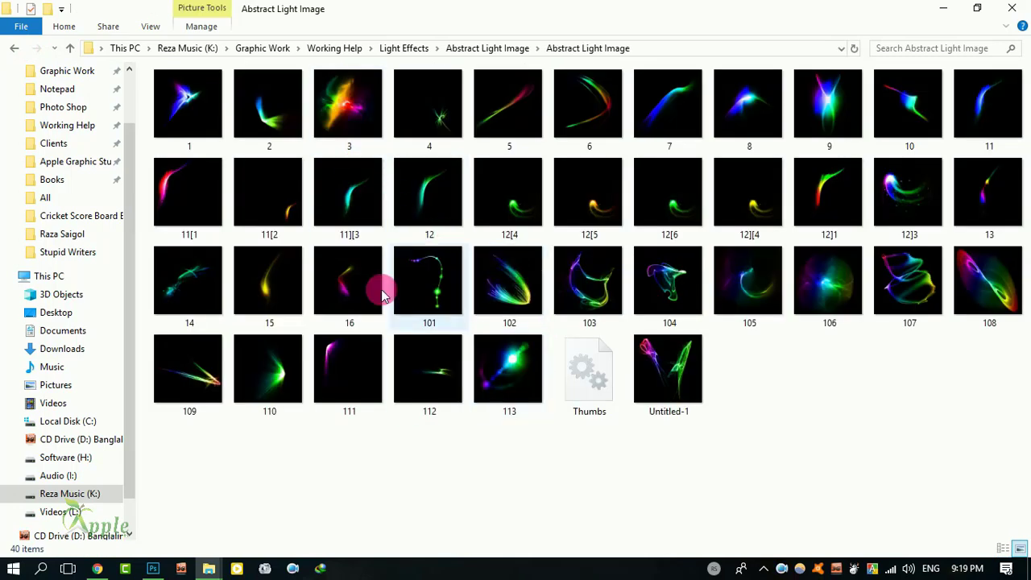
{"action": "mouse_move", "coordinate": [339, 110]}
{"action": "left_mouse_down"}
{"action": "mouse_move", "coordinate": [403, 219]}
{"action": "mouse_move", "coordinate": [363, 401]}
{"action": "left_mouse_up"}
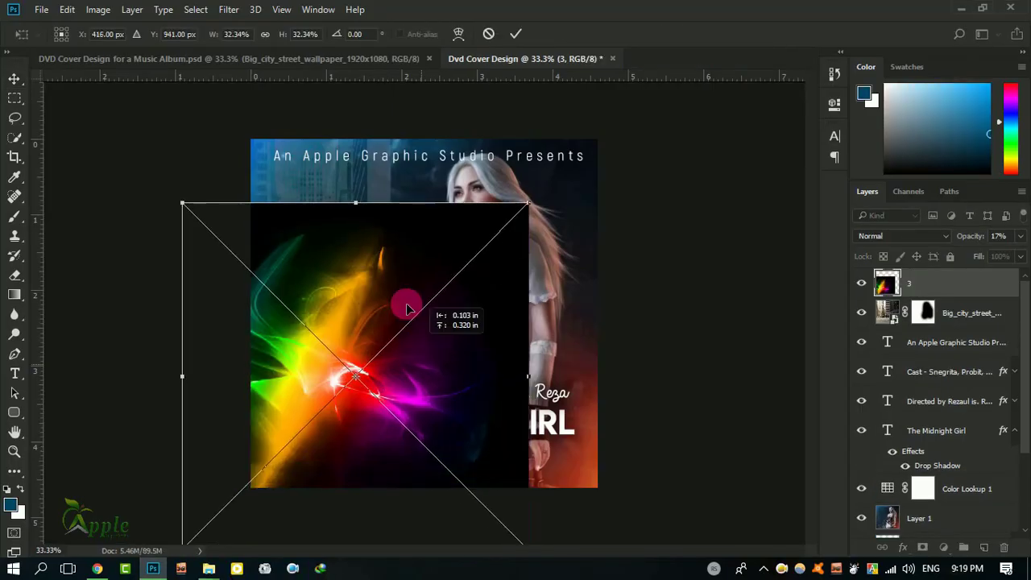
Step: Set light image 3 to Screen blending and rotate it about 6° at the cover's right edge
{"action": "left_click_drag", "start_coordinate": [402, 299], "coordinate": [375, 258]}
{"action": "left_click", "coordinate": [900, 236]}
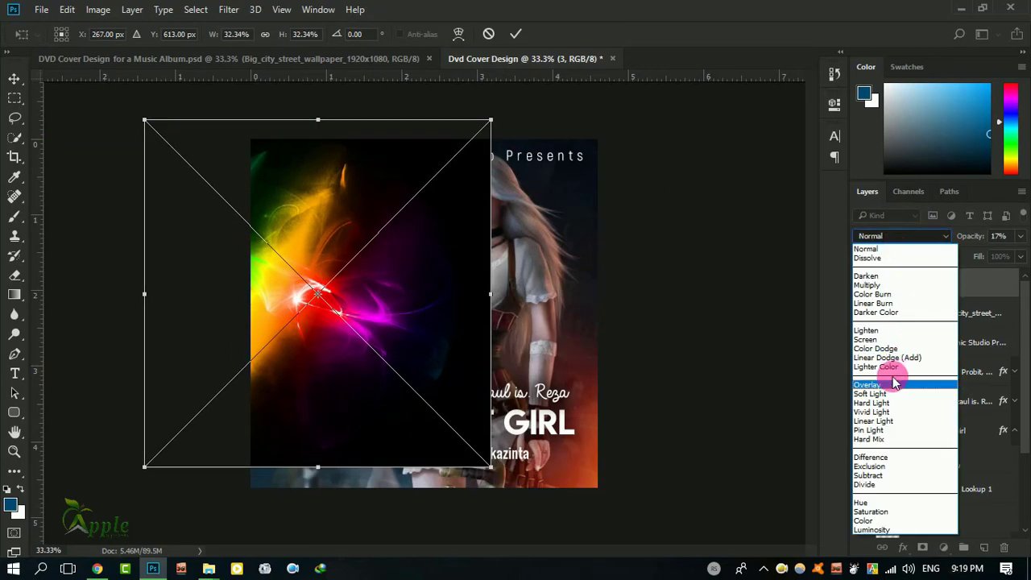
{"action": "left_click", "coordinate": [866, 339]}
{"action": "mouse_move", "coordinate": [409, 284]}
{"action": "left_mouse_down"}
{"action": "mouse_move", "coordinate": [757, 451]}
{"action": "mouse_move", "coordinate": [805, 402]}
{"action": "mouse_move", "coordinate": [798, 298]}
{"action": "mouse_move", "coordinate": [789, 411]}
{"action": "mouse_move", "coordinate": [778, 357]}
{"action": "left_mouse_up"}
{"action": "mouse_move", "coordinate": [728, 201]}
{"action": "left_mouse_down"}
{"action": "mouse_move", "coordinate": [770, 224]}
{"action": "mouse_move", "coordinate": [731, 179]}
{"action": "left_mouse_up"}
{"action": "left_click_drag", "start_coordinate": [717, 300], "coordinate": [733, 306]}
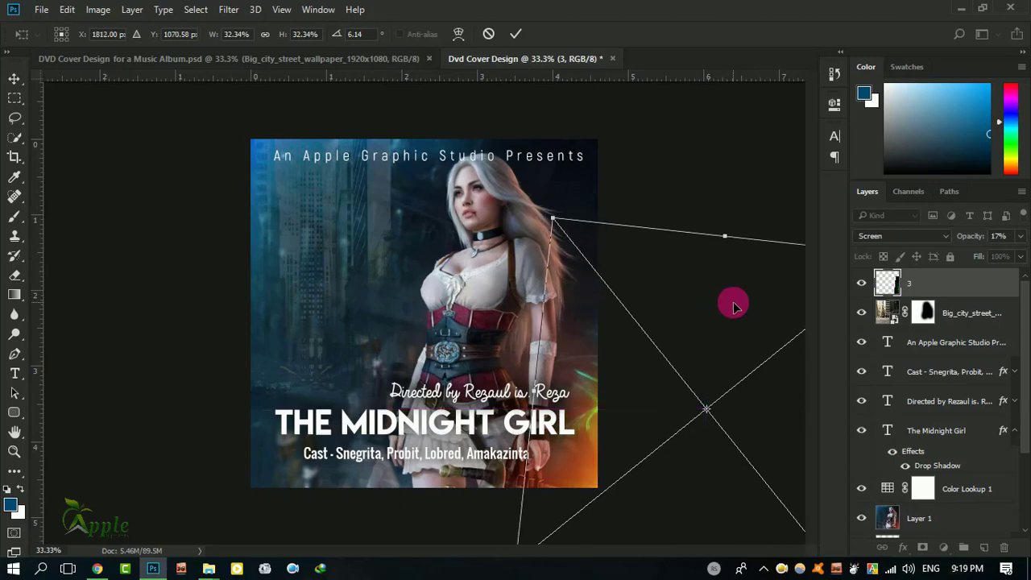
{"action": "left_click", "coordinate": [515, 34]}
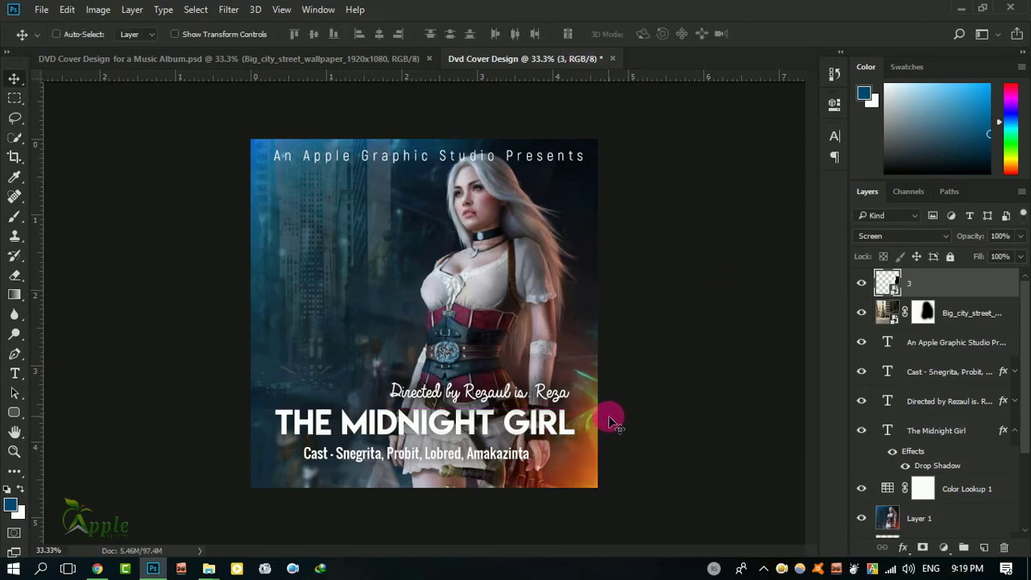
Step: Duplicate the glow twice along the cover's left side and bottom, selecting all three glow layers
{"action": "mouse_move", "coordinate": [613, 423]}
{"action": "left_mouse_down"}
{"action": "mouse_move", "coordinate": [258, 146]}
{"action": "mouse_move", "coordinate": [276, 92]}
{"action": "mouse_move", "coordinate": [230, 242]}
{"action": "mouse_move", "coordinate": [207, 255]}
{"action": "mouse_move", "coordinate": [179, 249]}
{"action": "mouse_move", "coordinate": [234, 269]}
{"action": "mouse_move", "coordinate": [223, 258]}
{"action": "left_mouse_up"}
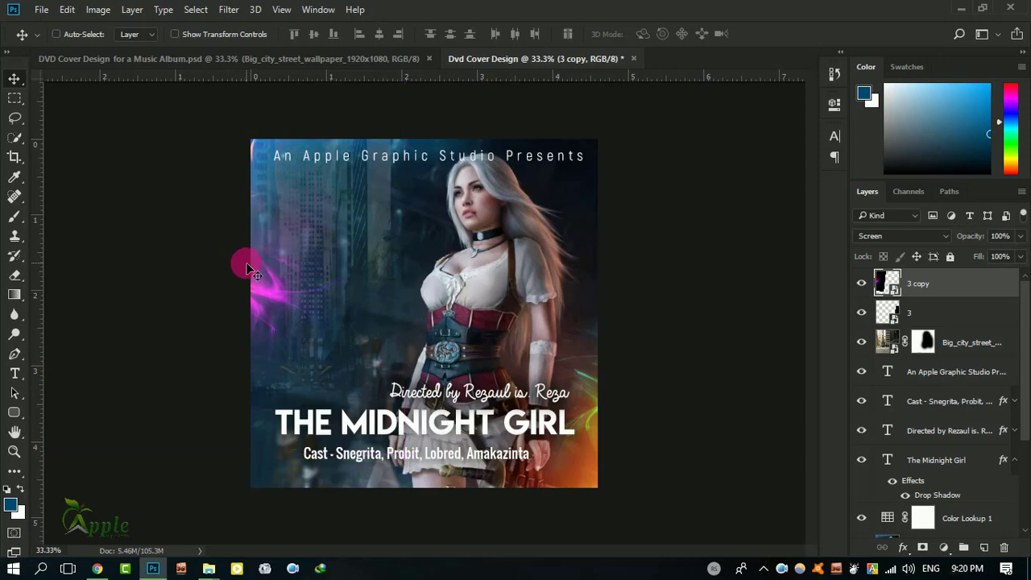
{"action": "mouse_move", "coordinate": [239, 258]}
{"action": "left_mouse_down"}
{"action": "mouse_move", "coordinate": [433, 351]}
{"action": "mouse_move", "coordinate": [448, 483]}
{"action": "mouse_move", "coordinate": [368, 506]}
{"action": "mouse_move", "coordinate": [328, 345]}
{"action": "mouse_move", "coordinate": [265, 308]}
{"action": "mouse_move", "coordinate": [273, 331]}
{"action": "mouse_move", "coordinate": [465, 519]}
{"action": "left_mouse_up"}
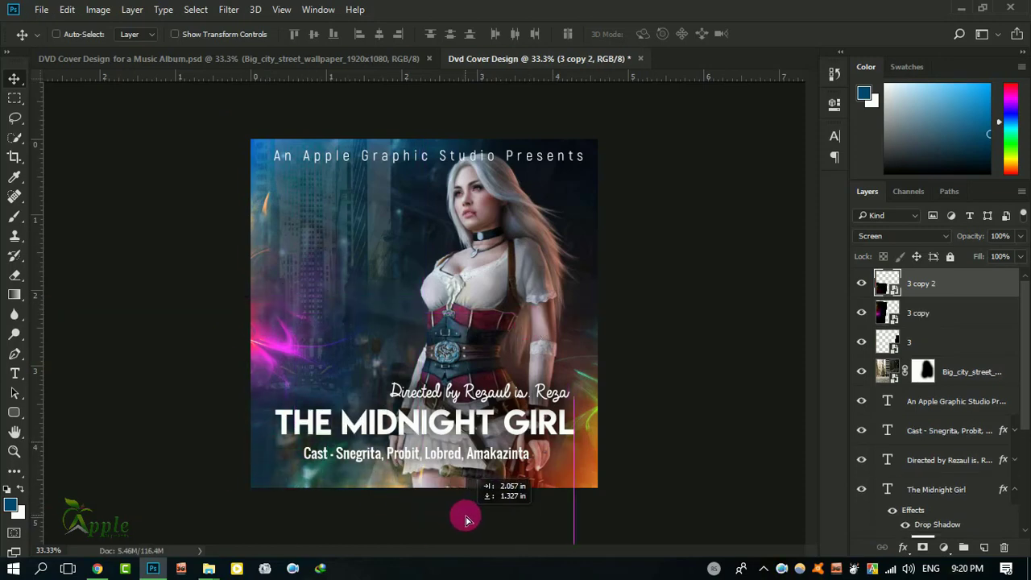
{"action": "left_click_drag", "start_coordinate": [466, 519], "coordinate": [427, 520]}
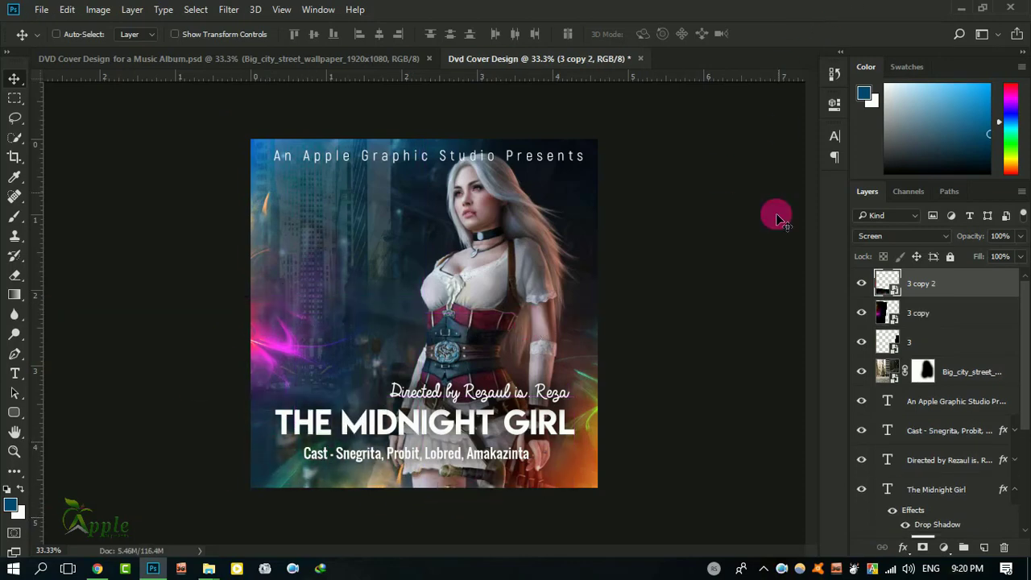
{"action": "left_click", "coordinate": [959, 317], "text": "shift"}
{"action": "left_click", "coordinate": [954, 343], "text": "shift"}
Step: Group the three glow layers into Group 1
{"action": "right_click", "coordinate": [958, 285]}
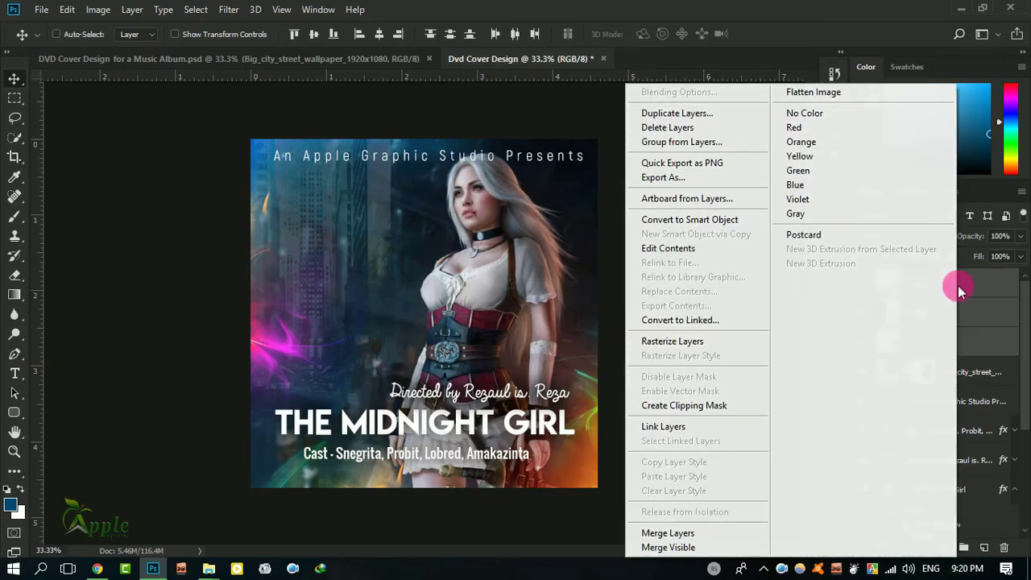
{"action": "left_click", "coordinate": [1006, 288]}
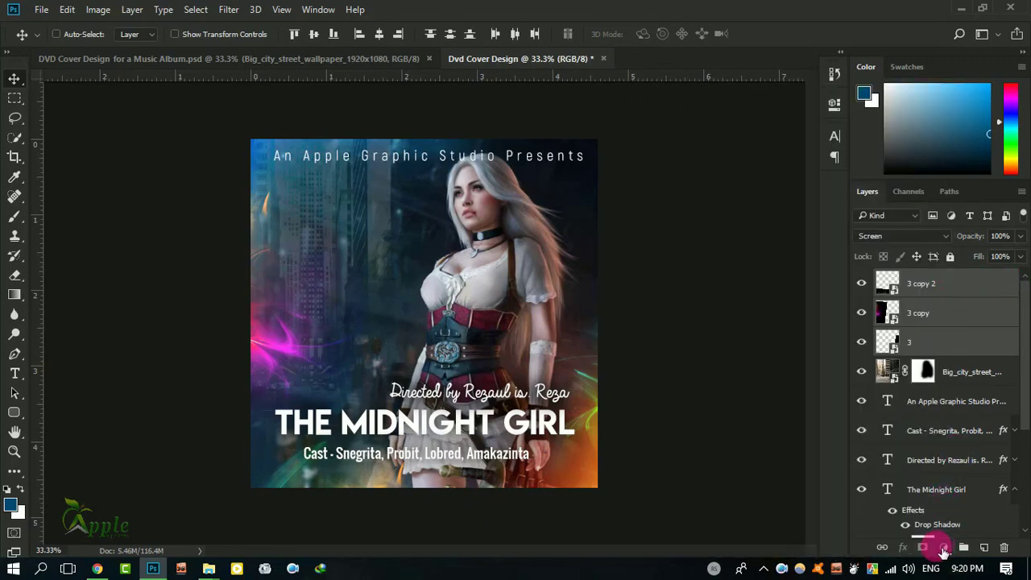
{"action": "left_click", "coordinate": [972, 547]}
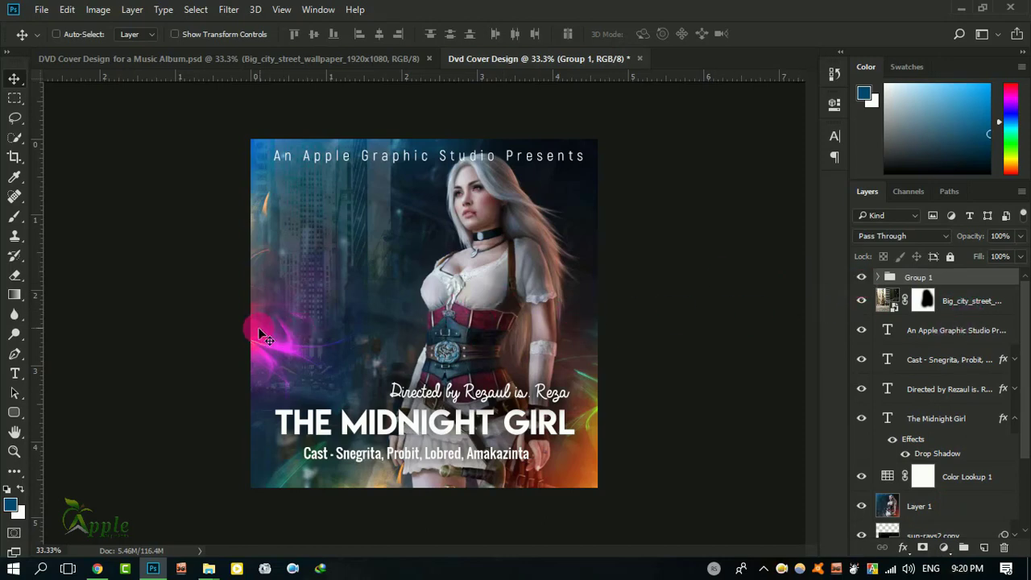
{"action": "right_click", "coordinate": [272, 352]}
{"action": "left_click", "coordinate": [306, 392]}
{"action": "mouse_move", "coordinate": [291, 358]}
{"action": "left_mouse_down"}
{"action": "mouse_move", "coordinate": [281, 348]}
{"action": "mouse_move", "coordinate": [364, 366]}
{"action": "left_mouse_up"}
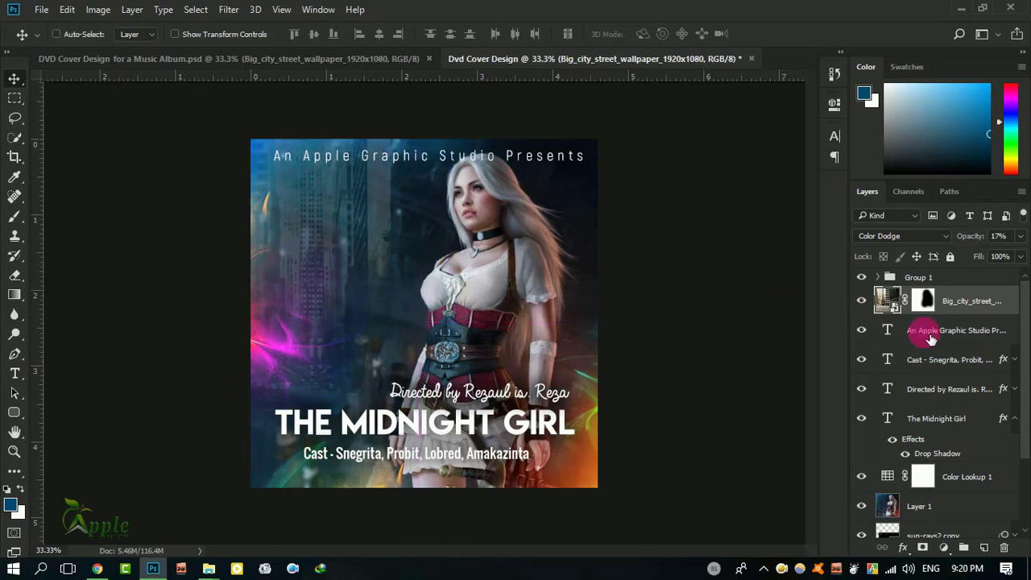
Step: Shift the '3 copy' pink glow further left and tilt it a bit more
{"action": "left_click", "coordinate": [882, 278]}
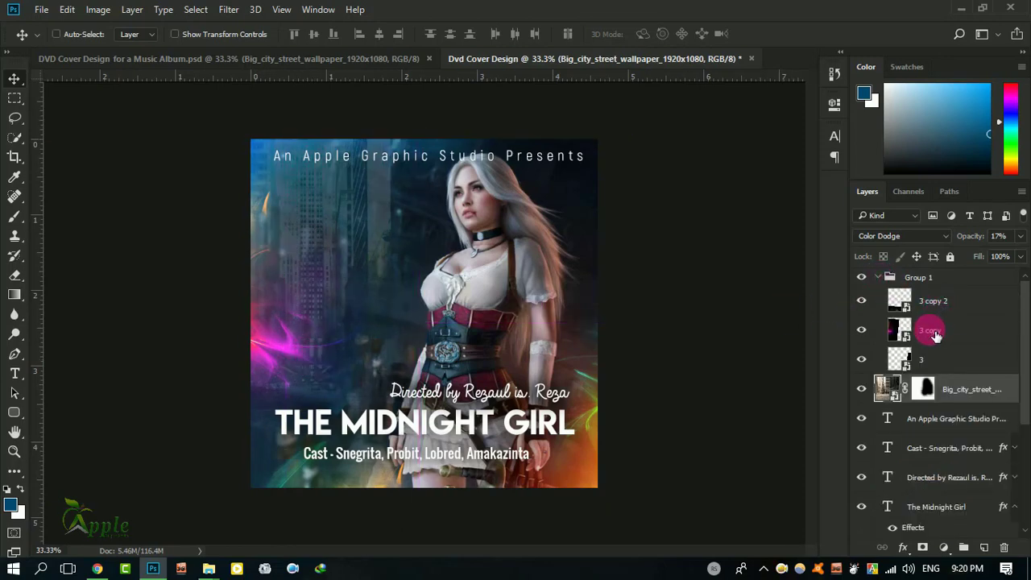
{"action": "left_click", "coordinate": [932, 331]}
{"action": "left_click_drag", "start_coordinate": [295, 333], "coordinate": [283, 329]}
{"action": "key", "text": "ctrl+t"}
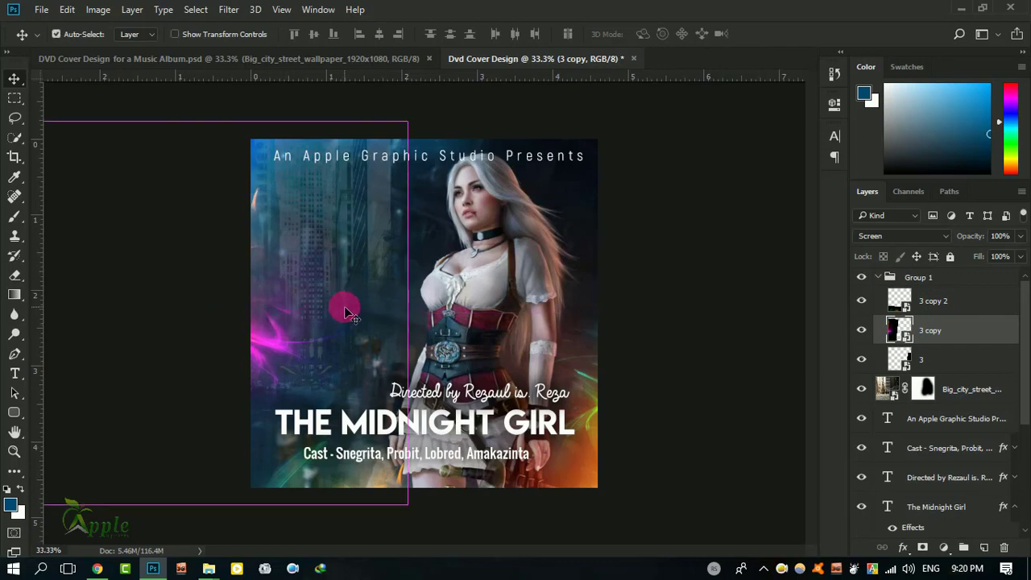
{"action": "left_click_drag", "start_coordinate": [457, 299], "coordinate": [362, 304]}
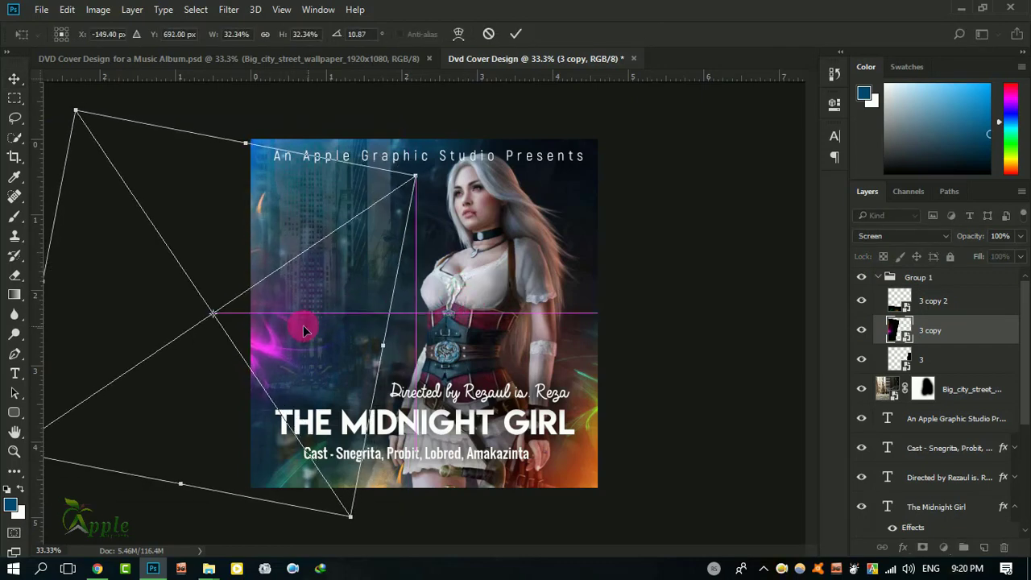
{"action": "left_click", "coordinate": [515, 33]}
{"action": "mouse_move", "coordinate": [508, 249]}
{"action": "left_mouse_down"}
{"action": "mouse_move", "coordinate": [473, 333]}
{"action": "mouse_move", "coordinate": [598, 292]}
{"action": "left_mouse_up"}
{"action": "key", "text": "ctrl+plus"}
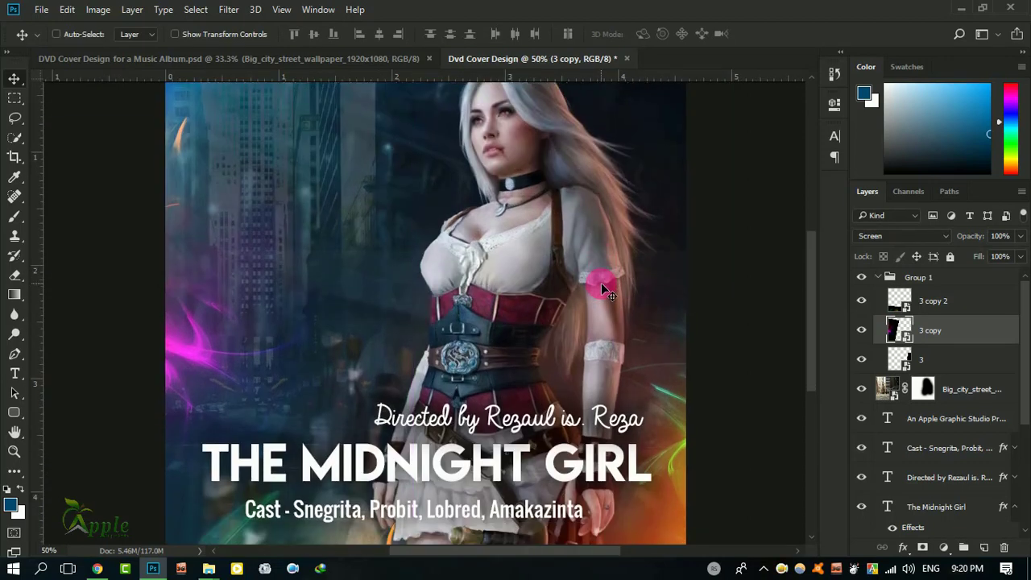
{"action": "key", "text": "ctrl+minus"}
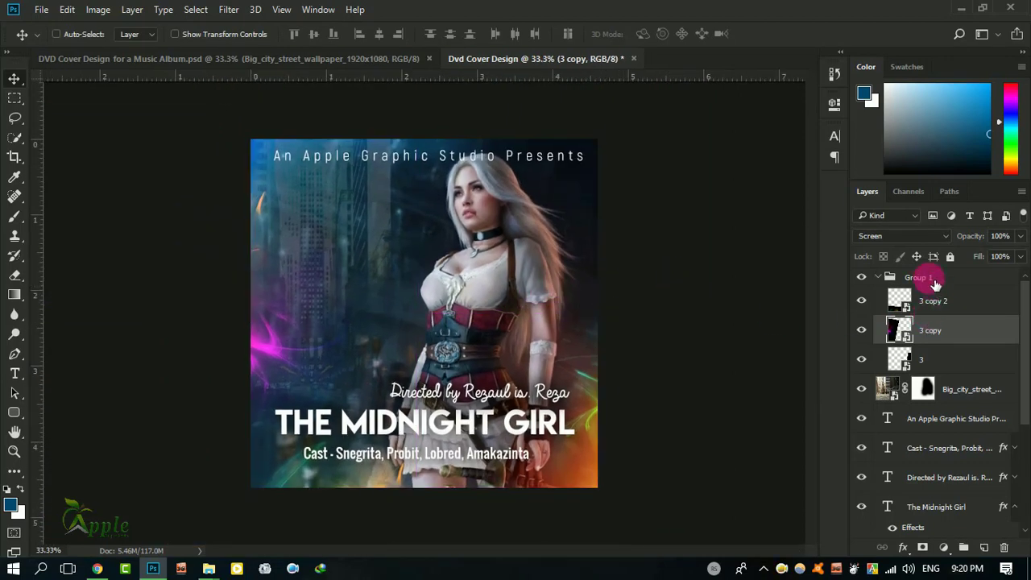
Step: Collapse Group 1 and return to File Explorer's Abstract Light Image folder
{"action": "left_click", "coordinate": [886, 279]}
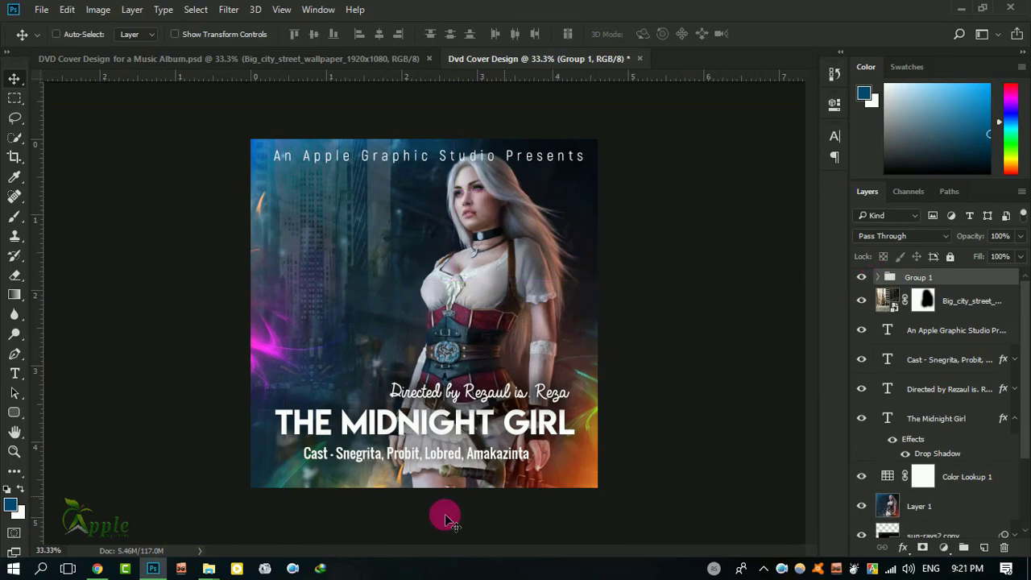
{"action": "left_click", "coordinate": [233, 569]}
{"action": "left_click", "coordinate": [346, 489]}
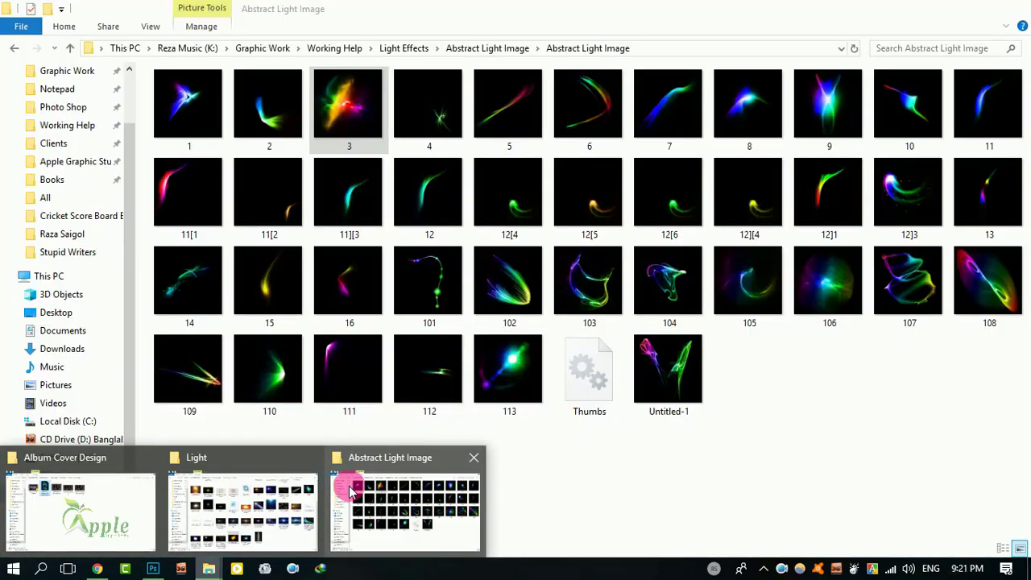
Step: Drag Optical_Light - Reza (13) from Light Effects > Optical_Light onto the Photoshop cover
{"action": "left_click", "coordinate": [404, 48]}
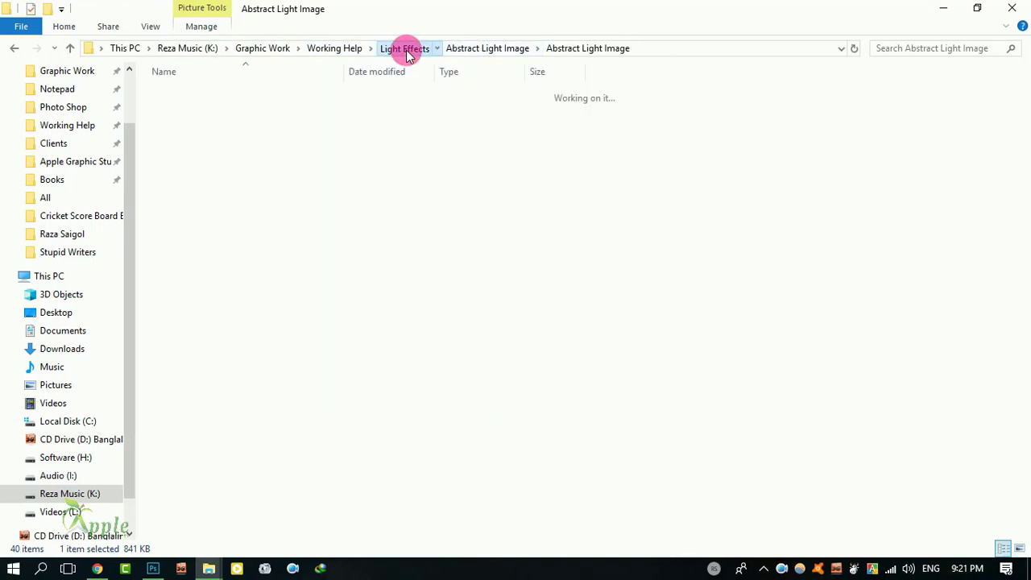
{"action": "double_click", "coordinate": [230, 126]}
{"action": "double_click", "coordinate": [212, 97]}
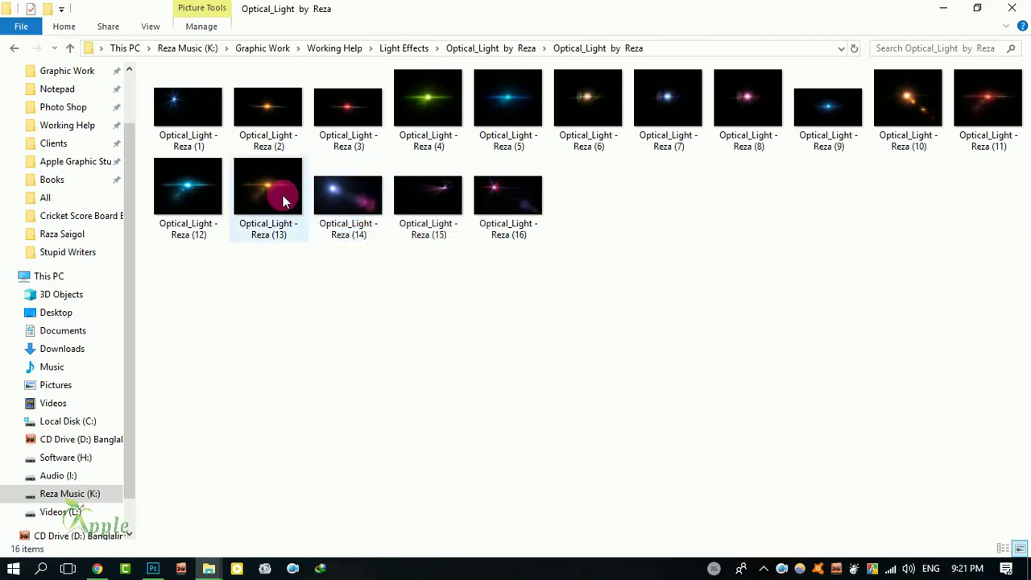
{"action": "left_click_drag", "start_coordinate": [282, 197], "coordinate": [163, 516]}
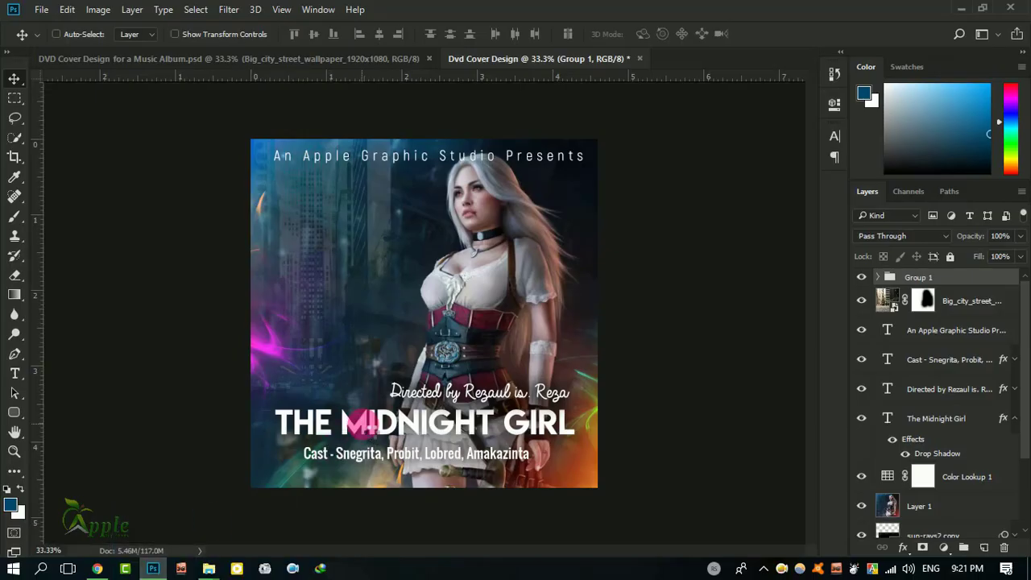
{"action": "left_click_drag", "start_coordinate": [163, 517], "coordinate": [475, 373]}
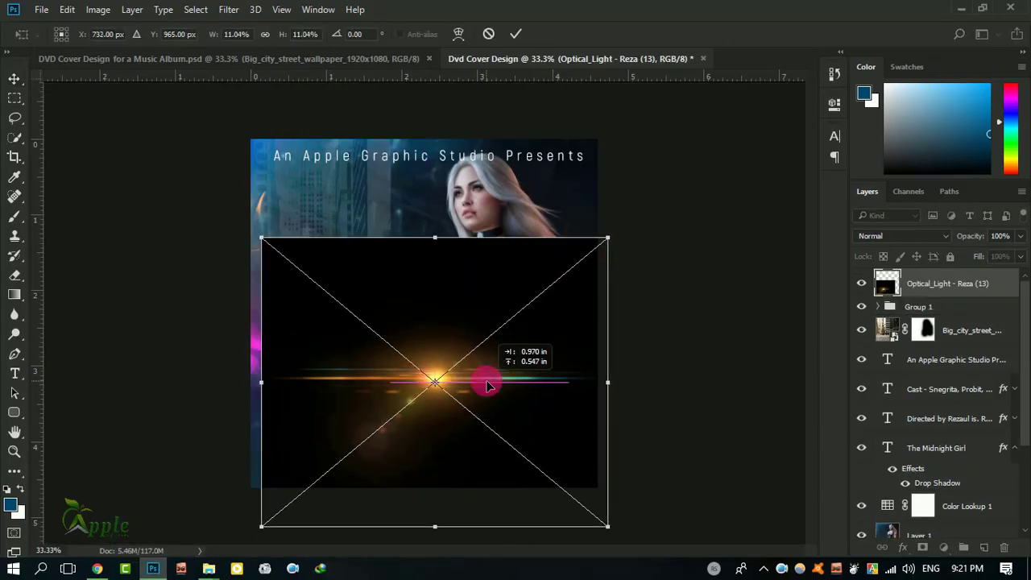
Step: Set the flare layer to Screen blend mode and shrink it to about 6.90 percent
{"action": "left_click", "coordinate": [516, 34]}
{"action": "left_click", "coordinate": [893, 236]}
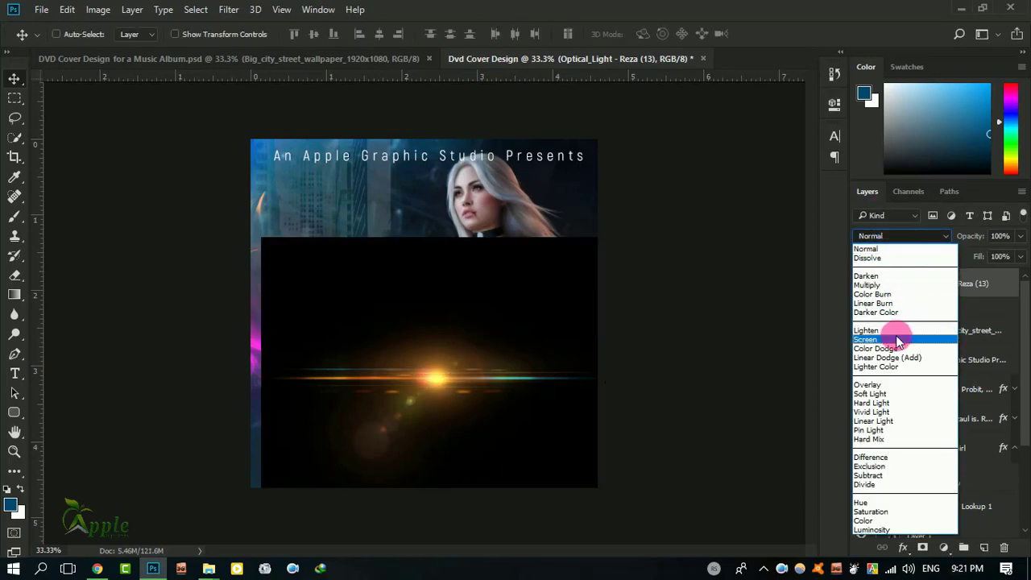
{"action": "left_click", "coordinate": [864, 339]}
{"action": "left_click", "coordinate": [67, 9]}
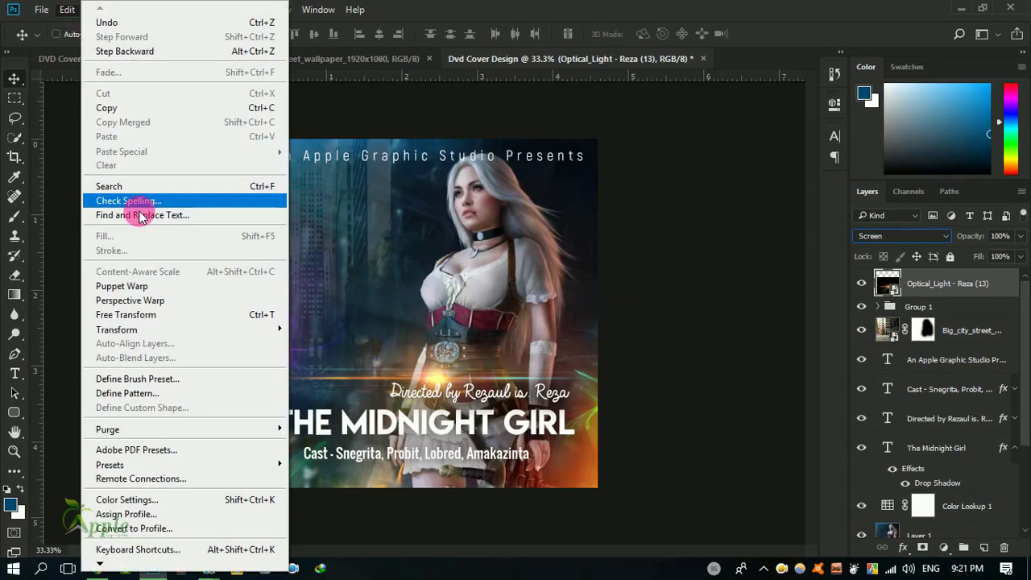
{"action": "left_click", "coordinate": [150, 313]}
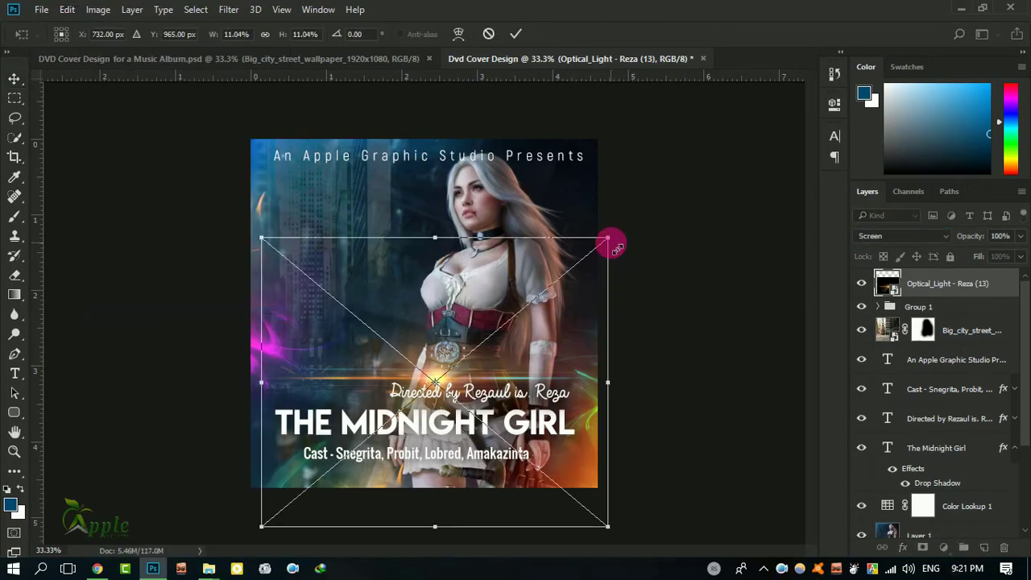
{"action": "left_click_drag", "start_coordinate": [608, 238], "coordinate": [539, 292]}
{"action": "left_click", "coordinate": [509, 34]}
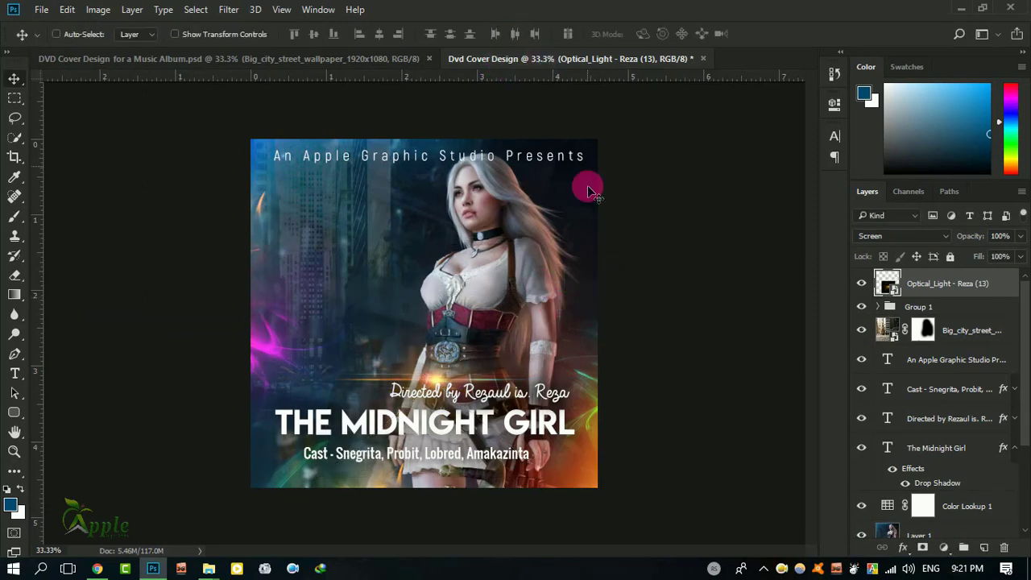
Step: Position the flare and a duplicate copy over the artwork, deleting an extra third copy
{"action": "left_click_drag", "start_coordinate": [488, 356], "coordinate": [495, 394]}
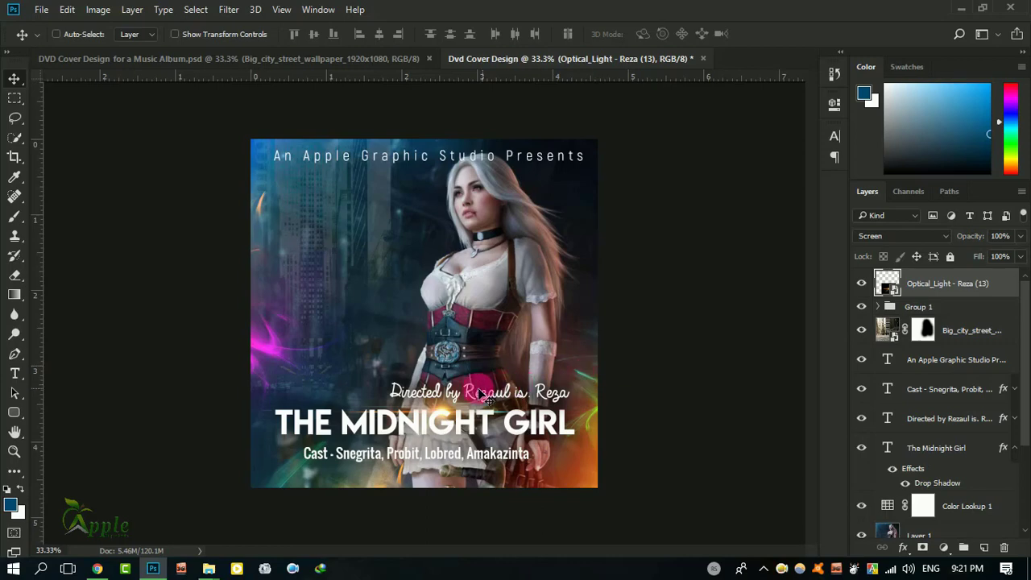
{"action": "left_click_drag", "start_coordinate": [450, 418], "coordinate": [566, 237]}
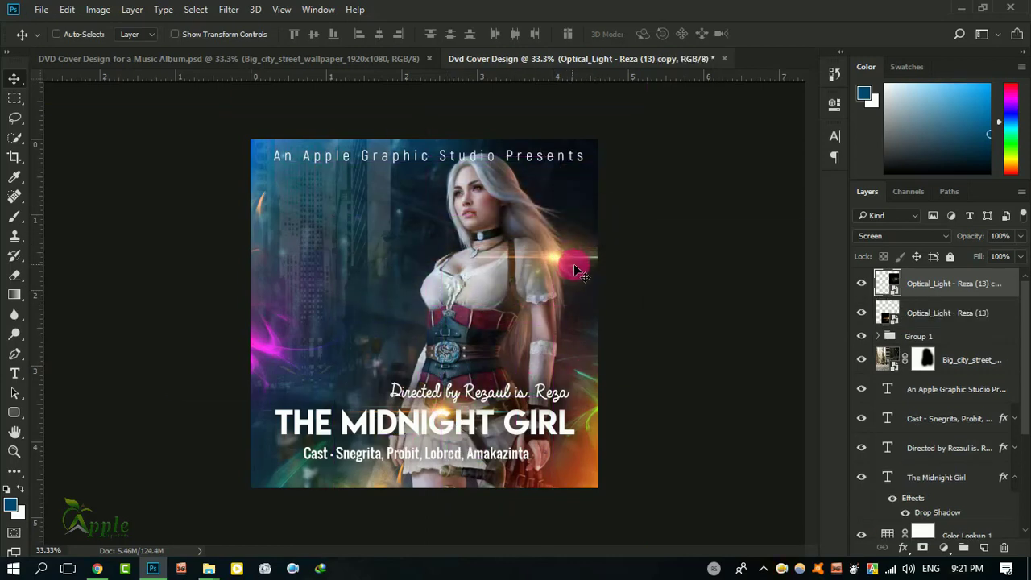
{"action": "mouse_move", "coordinate": [566, 238]}
{"action": "left_mouse_down"}
{"action": "mouse_move", "coordinate": [569, 357]}
{"action": "mouse_move", "coordinate": [517, 351]}
{"action": "left_mouse_up"}
{"action": "mouse_move", "coordinate": [586, 348]}
{"action": "left_mouse_down"}
{"action": "mouse_move", "coordinate": [579, 354]}
{"action": "mouse_move", "coordinate": [594, 357]}
{"action": "mouse_move", "coordinate": [544, 413]}
{"action": "mouse_move", "coordinate": [583, 456]}
{"action": "mouse_move", "coordinate": [574, 461]}
{"action": "mouse_move", "coordinate": [621, 451]}
{"action": "mouse_move", "coordinate": [378, 460]}
{"action": "left_mouse_up"}
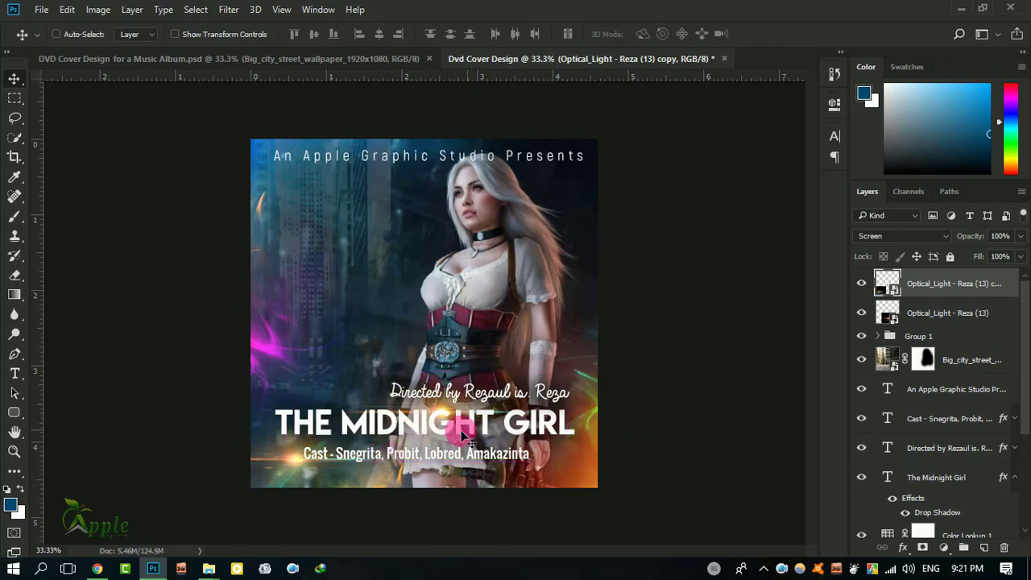
{"action": "mouse_move", "coordinate": [463, 431]}
{"action": "left_mouse_down"}
{"action": "mouse_move", "coordinate": [456, 425]}
{"action": "mouse_move", "coordinate": [683, 373]}
{"action": "left_mouse_up"}
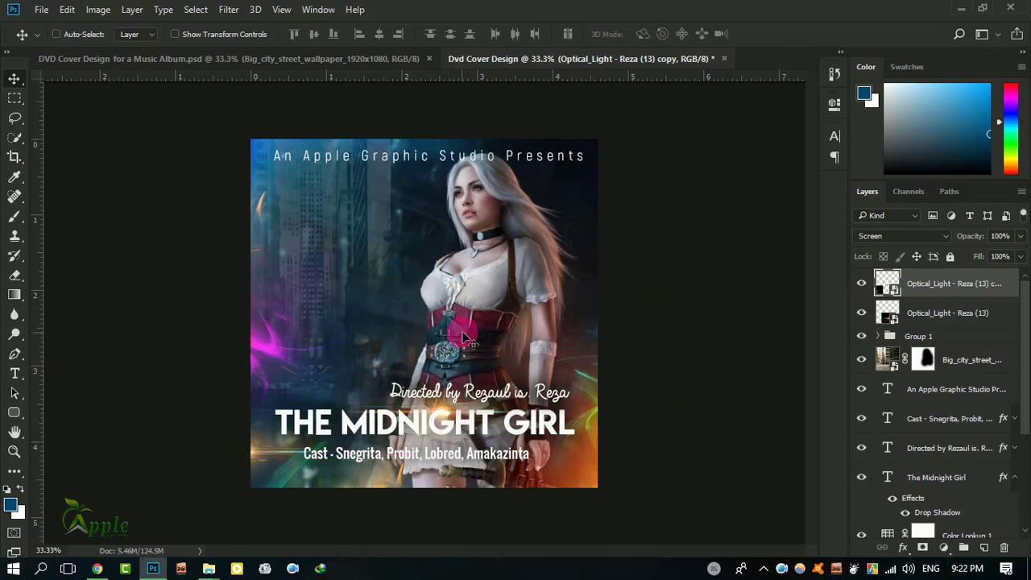
{"action": "left_click_drag", "start_coordinate": [274, 446], "coordinate": [413, 133]}
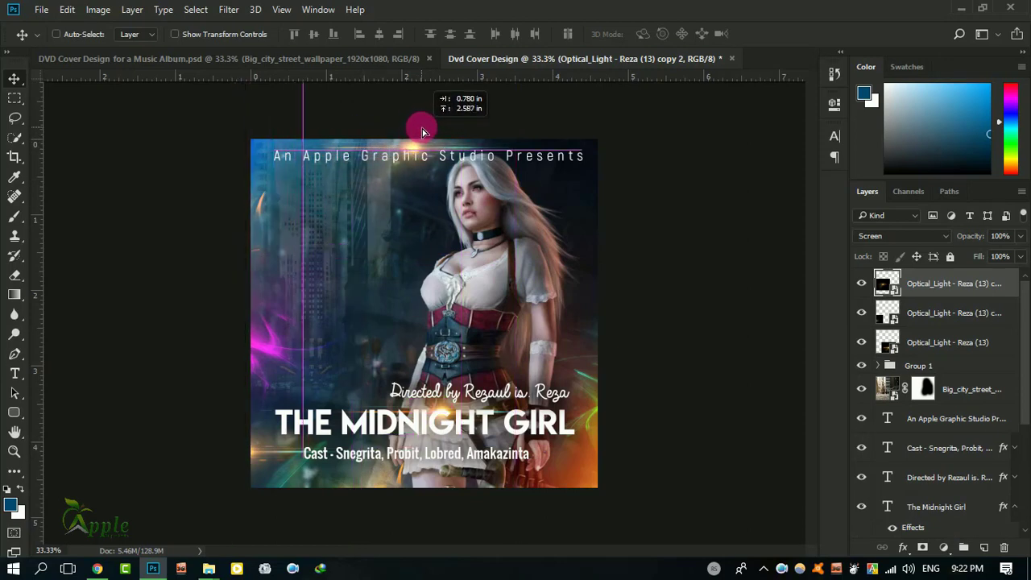
{"action": "mouse_move", "coordinate": [413, 133]}
{"action": "left_mouse_down"}
{"action": "mouse_move", "coordinate": [429, 133]}
{"action": "mouse_move", "coordinate": [413, 173]}
{"action": "left_mouse_up"}
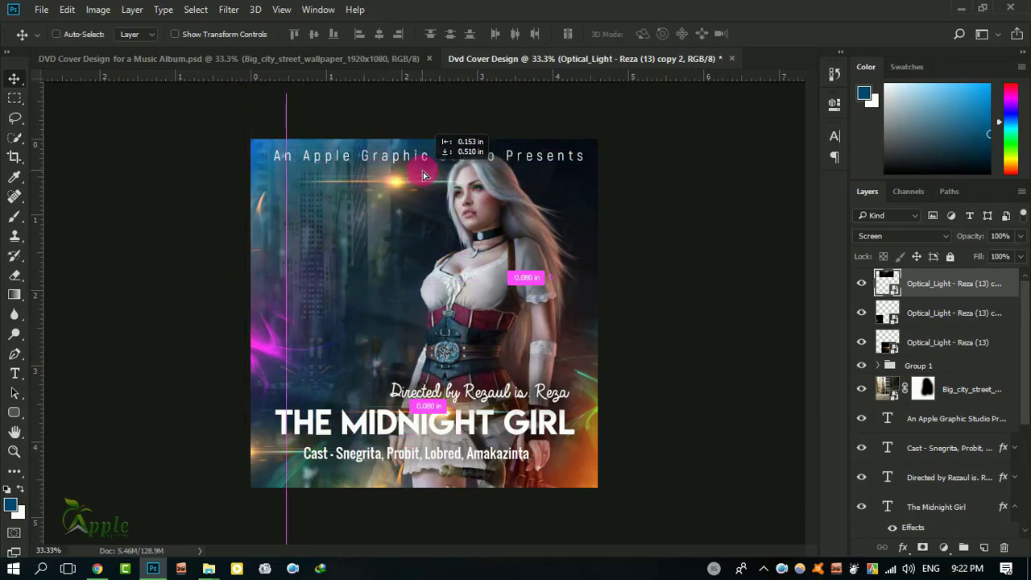
{"action": "left_click_drag", "start_coordinate": [1011, 304], "coordinate": [1003, 547]}
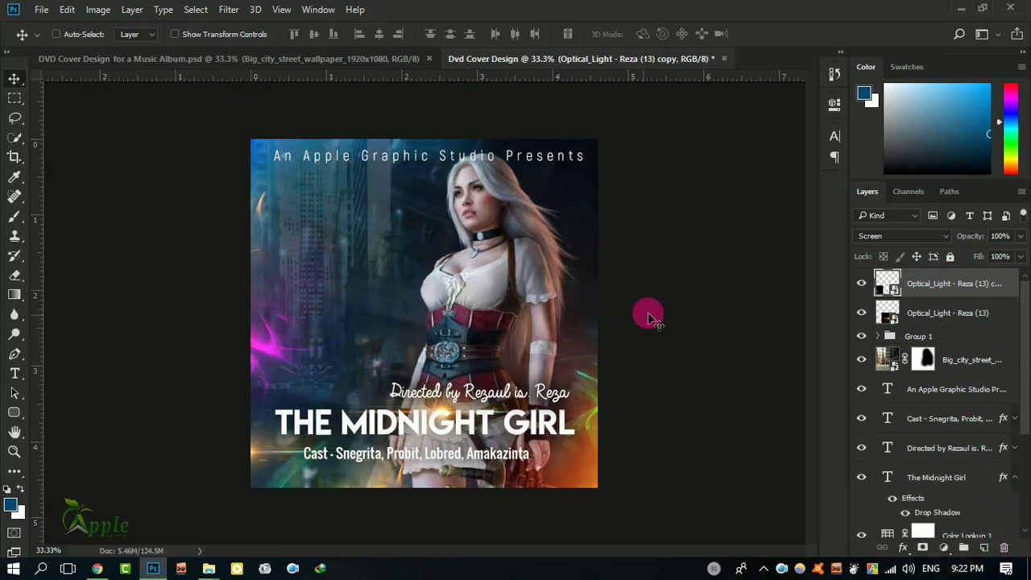
Step: Fill a new Layer 2 with Apply Image using Layer Merged and Multiply blending
{"action": "left_click", "coordinate": [982, 547]}
{"action": "left_click", "coordinate": [97, 9]}
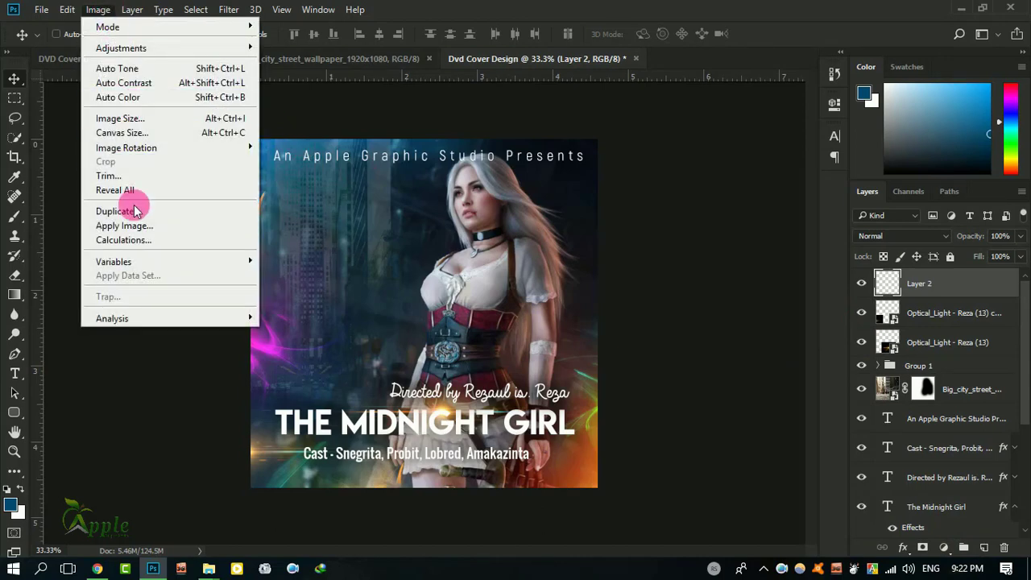
{"action": "left_click", "coordinate": [129, 223]}
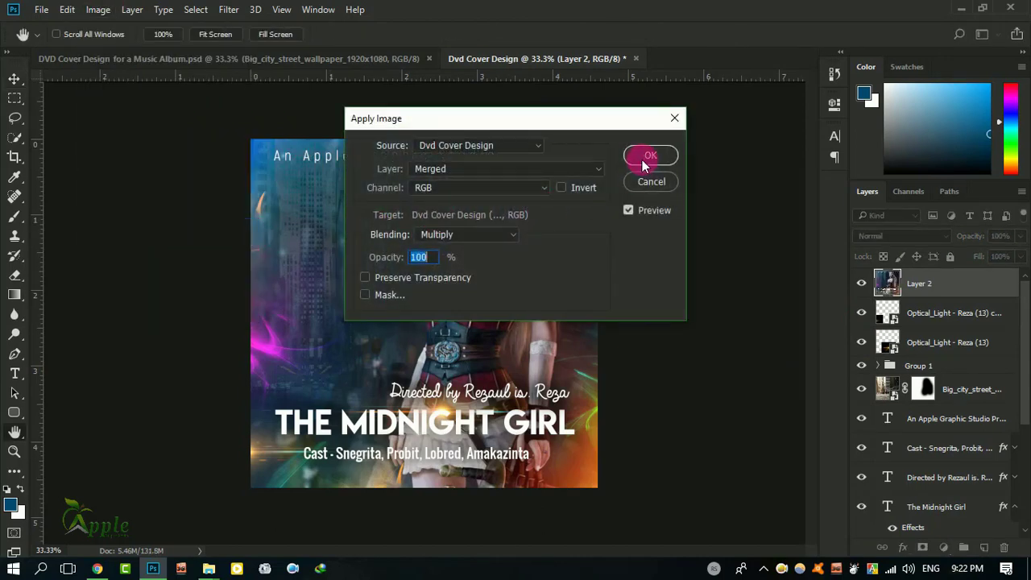
{"action": "left_click", "coordinate": [645, 161]}
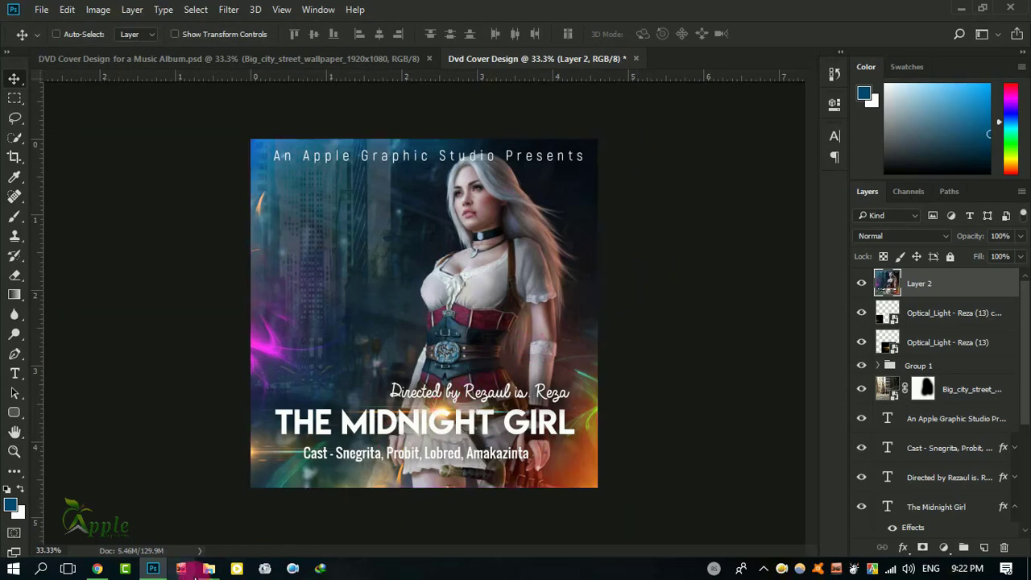
{"action": "left_click", "coordinate": [208, 567]}
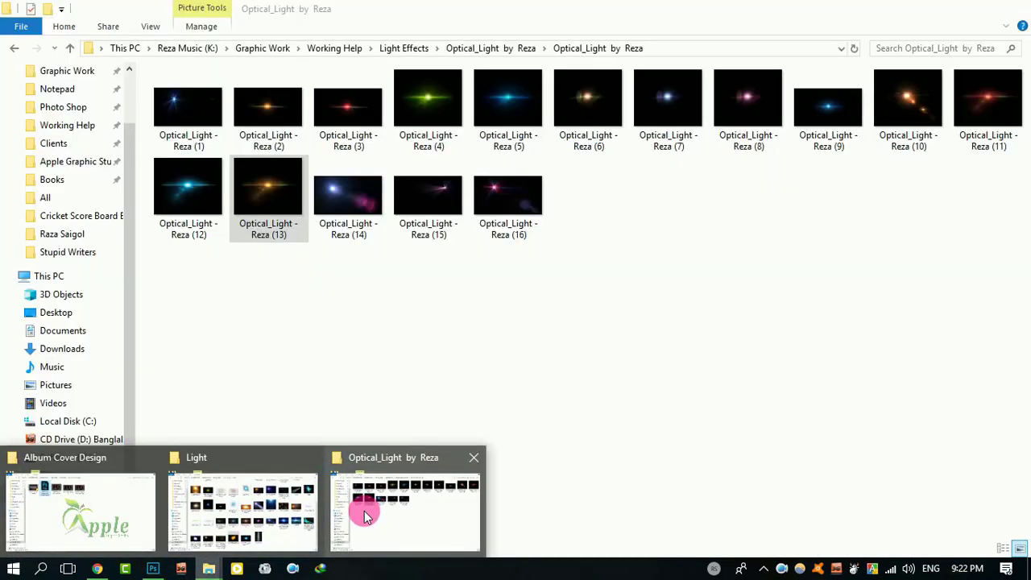
Step: Drag the Apple GraphicStudio Logo from Graphic Work > Apple Graphic Studio > Logo into Photoshop
{"action": "left_click", "coordinate": [364, 510]}
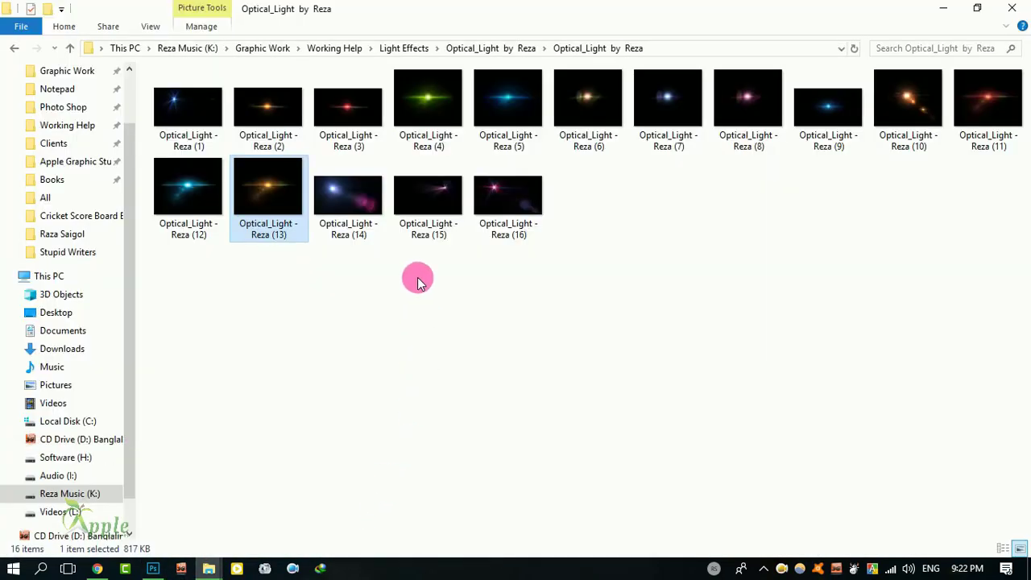
{"action": "left_click", "coordinate": [284, 50]}
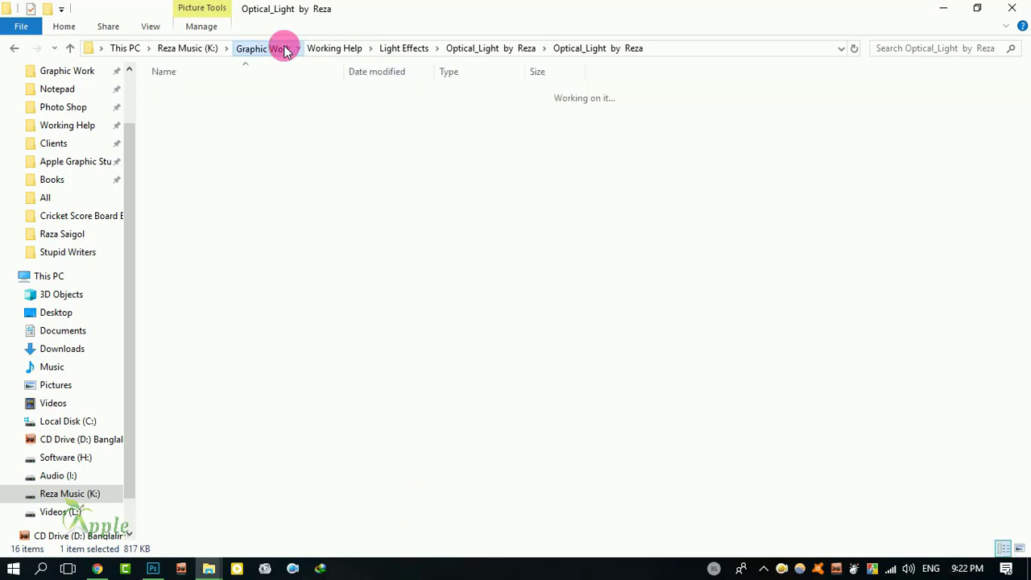
{"action": "left_click", "coordinate": [95, 166]}
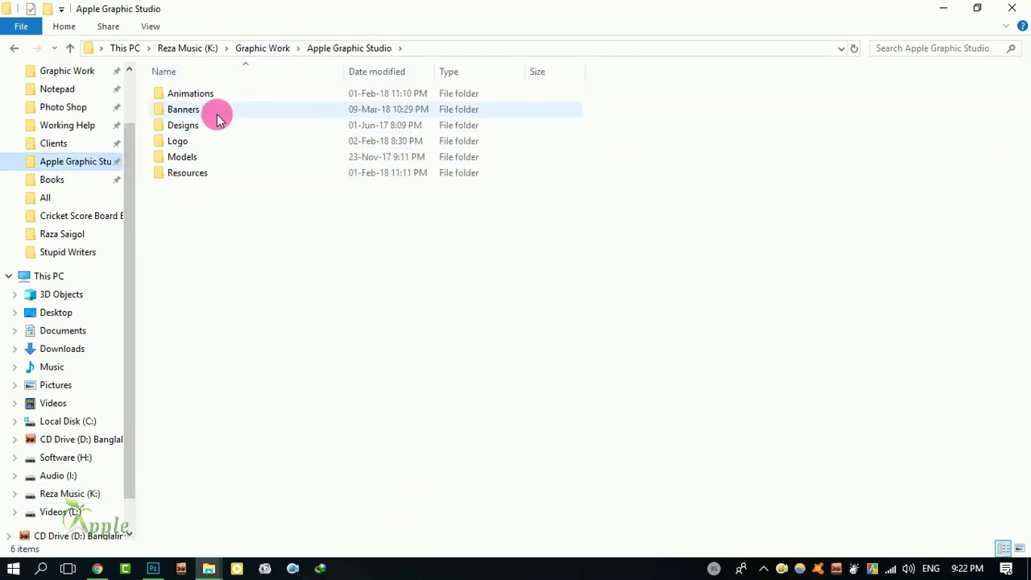
{"action": "double_click", "coordinate": [185, 140]}
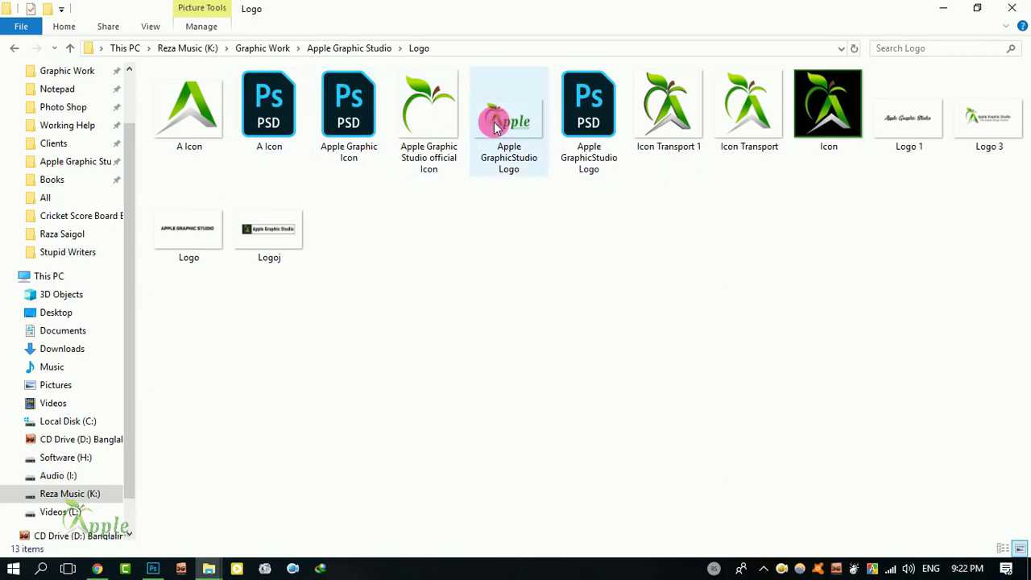
{"action": "mouse_move", "coordinate": [504, 137]}
{"action": "left_mouse_down"}
{"action": "mouse_move", "coordinate": [147, 575]}
{"action": "mouse_move", "coordinate": [170, 299]}
{"action": "left_mouse_up"}
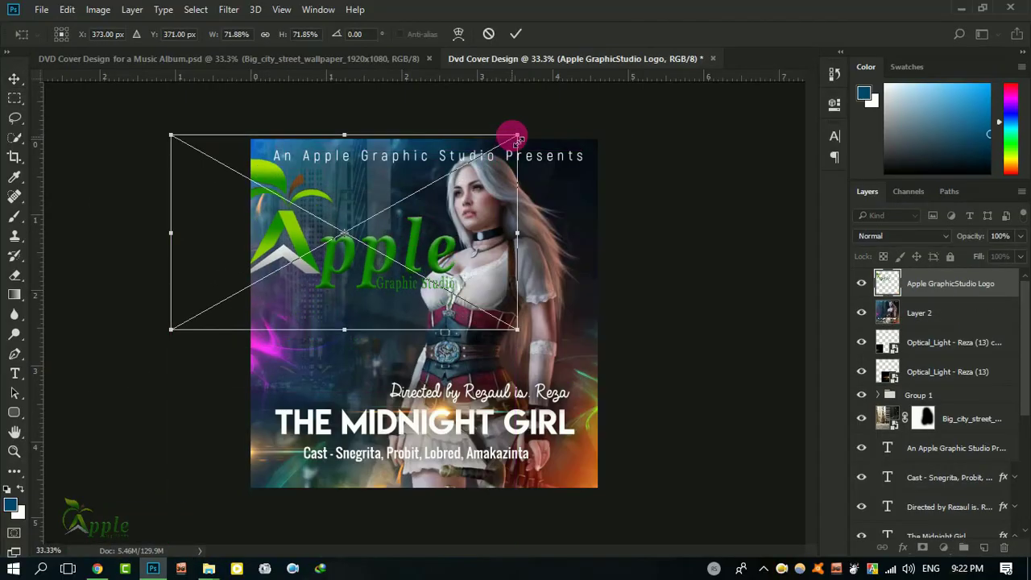
Step: Shrink the logo and place it at lower left beside the director credit above the title
{"action": "mouse_move", "coordinate": [517, 138]}
{"action": "left_mouse_down"}
{"action": "mouse_move", "coordinate": [389, 208]}
{"action": "mouse_move", "coordinate": [316, 218]}
{"action": "mouse_move", "coordinate": [322, 400]}
{"action": "left_mouse_up"}
{"action": "left_click", "coordinate": [513, 33]}
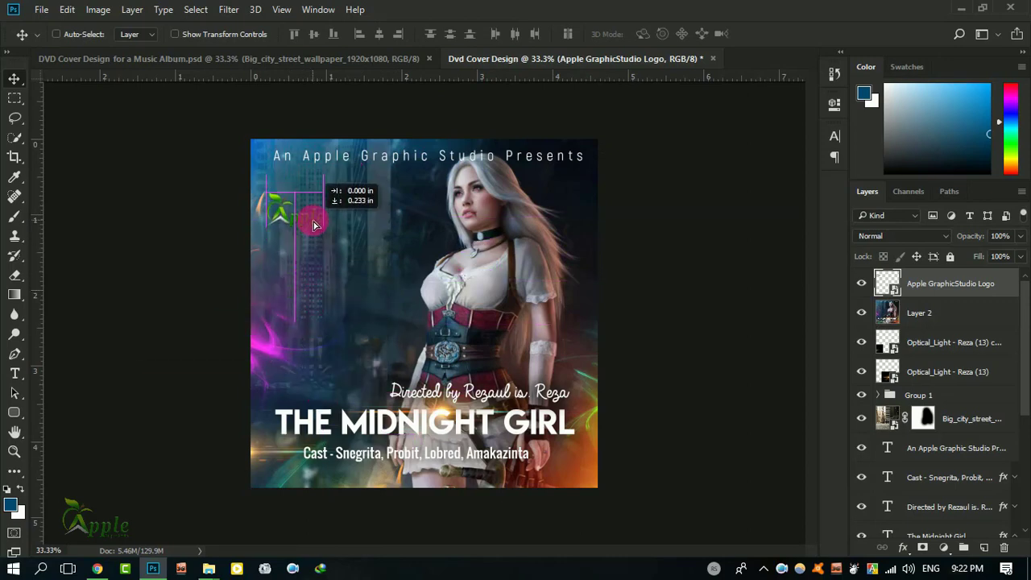
{"action": "left_click_drag", "start_coordinate": [322, 400], "coordinate": [329, 220]}
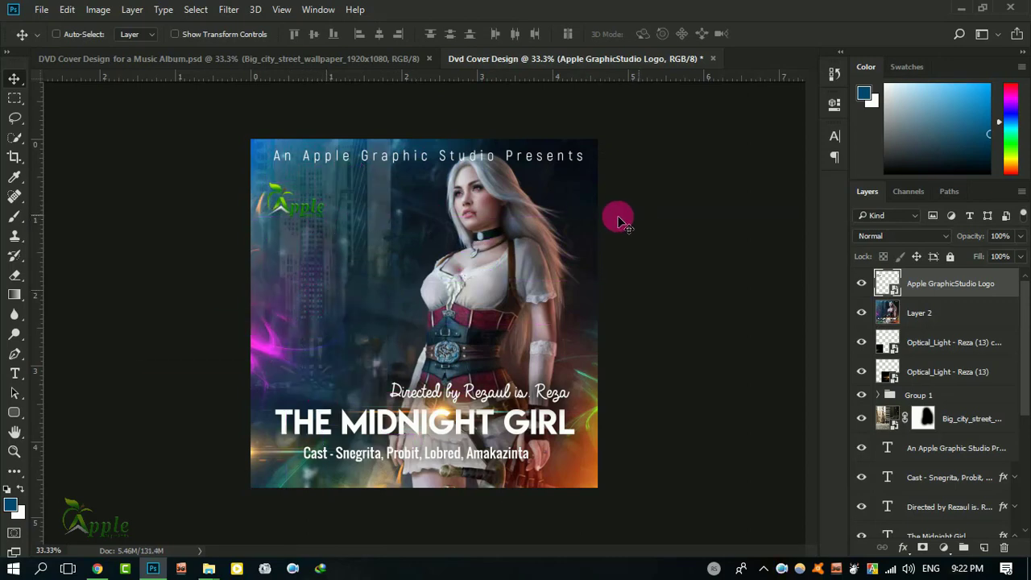
{"action": "mouse_move", "coordinate": [405, 215]}
{"action": "left_mouse_down"}
{"action": "mouse_move", "coordinate": [408, 423]}
{"action": "mouse_move", "coordinate": [489, 326]}
{"action": "left_mouse_up"}
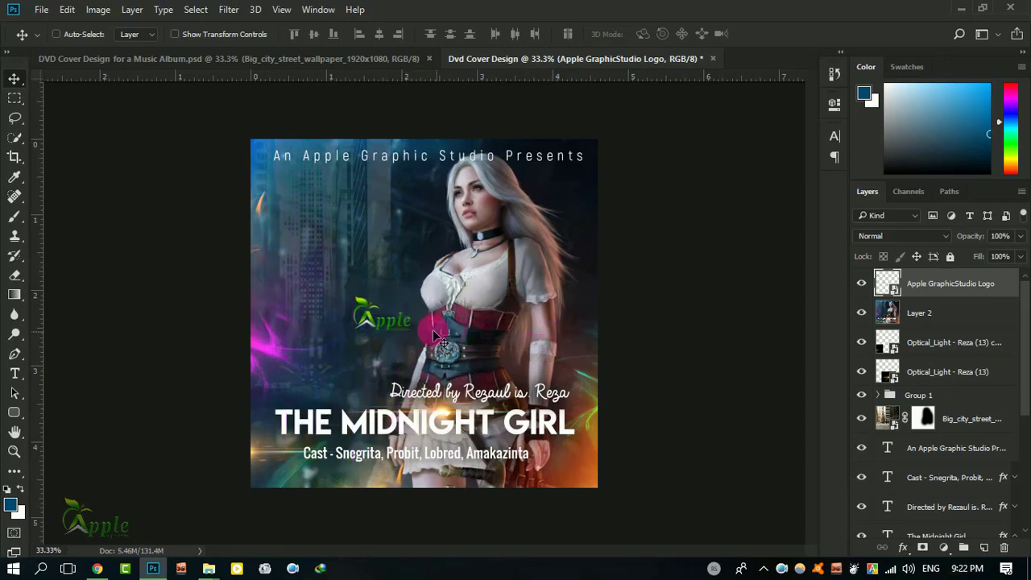
{"action": "mouse_move", "coordinate": [392, 320]}
{"action": "left_mouse_down"}
{"action": "mouse_move", "coordinate": [368, 385]}
{"action": "mouse_move", "coordinate": [311, 389]}
{"action": "mouse_move", "coordinate": [368, 392]}
{"action": "left_mouse_up"}
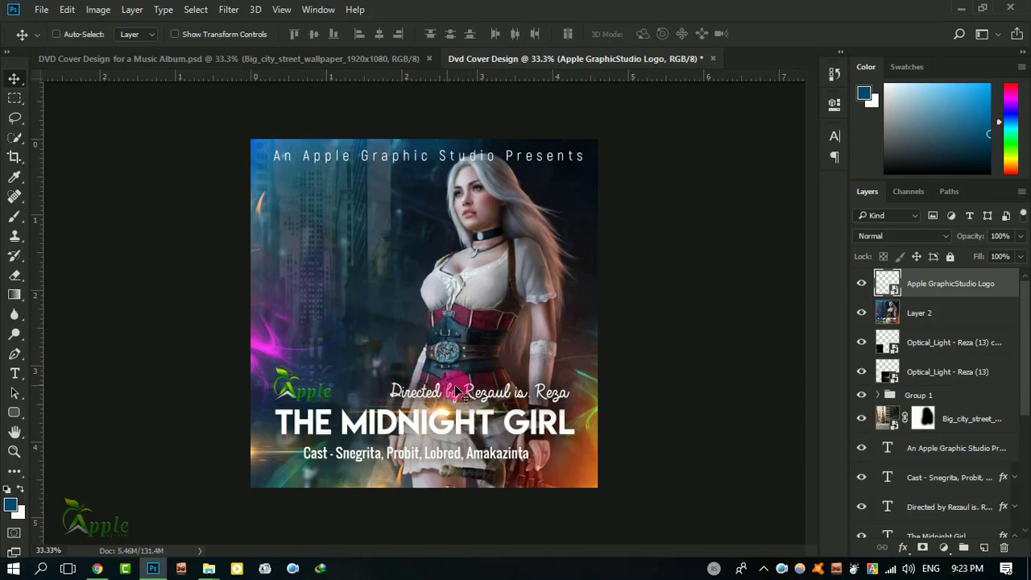
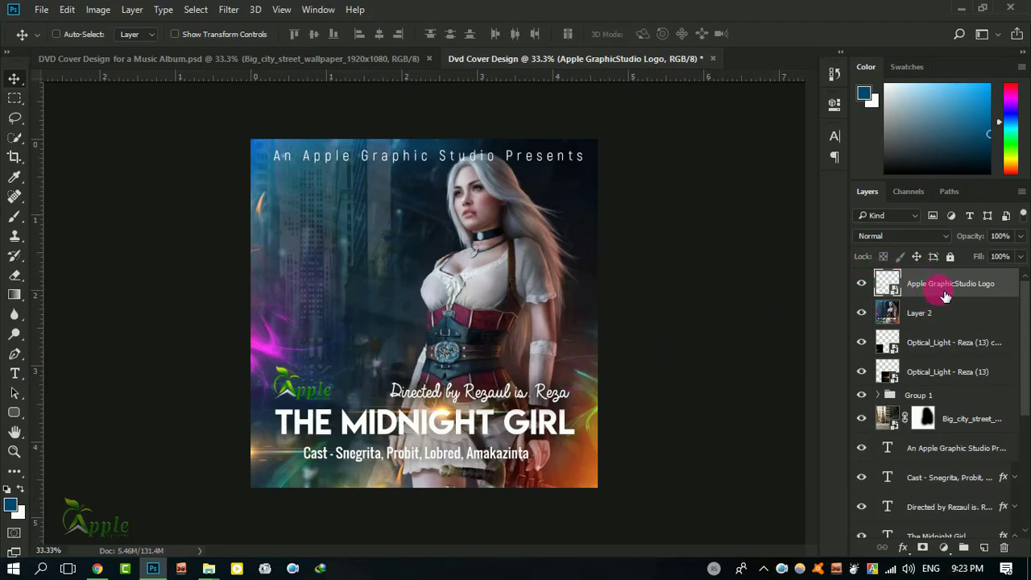
Step: Delete Layer 2 and stamp the merged visible cover into a new layer above the logo with Apply Image
{"action": "left_click_drag", "start_coordinate": [970, 313], "coordinate": [1007, 547]}
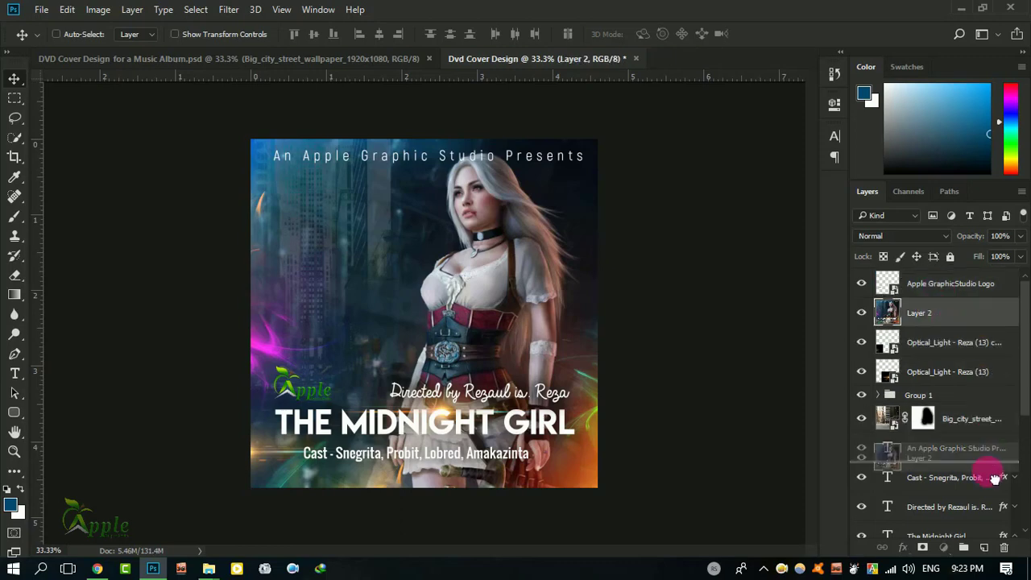
{"action": "left_click", "coordinate": [954, 285]}
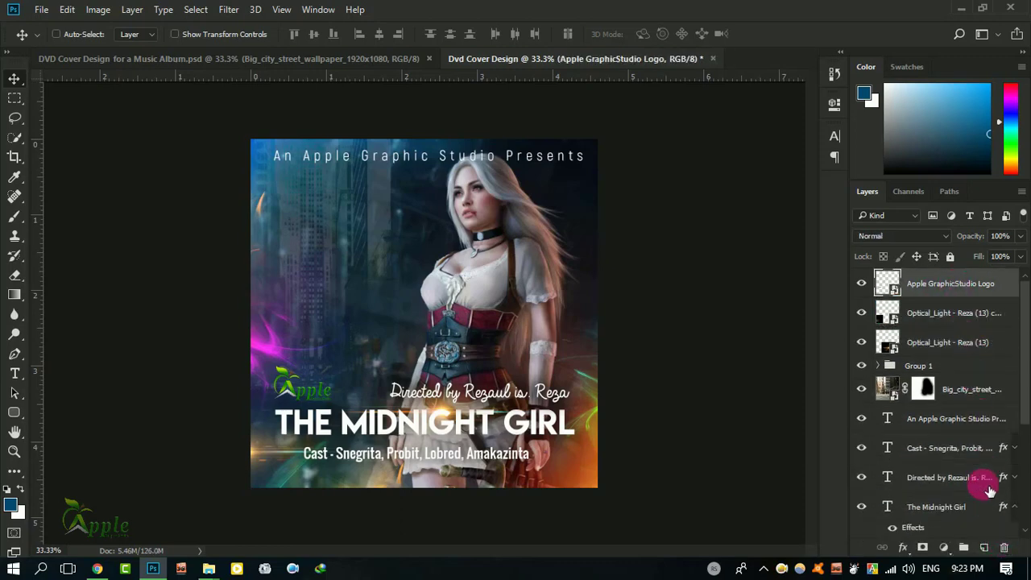
{"action": "left_click", "coordinate": [983, 547]}
{"action": "left_click", "coordinate": [99, 10]}
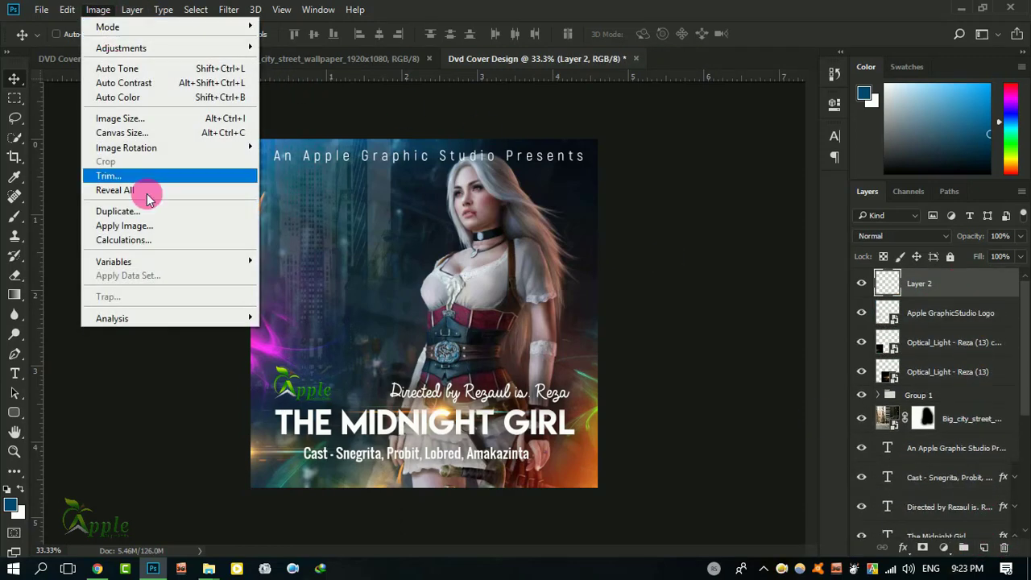
{"action": "left_click", "coordinate": [137, 223]}
{"action": "left_click", "coordinate": [650, 155]}
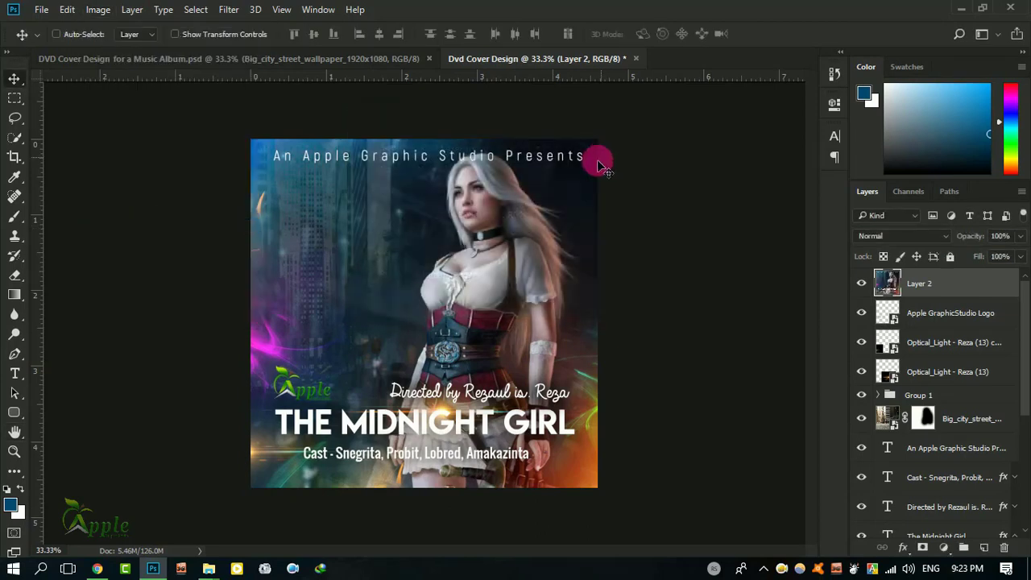
Step: Zoom in and pan to inspect the merged cover layer, then zoom back out
{"action": "key", "text": "ctrl+plus"}
{"action": "left_click_drag", "start_coordinate": [469, 234], "coordinate": [480, 254]}
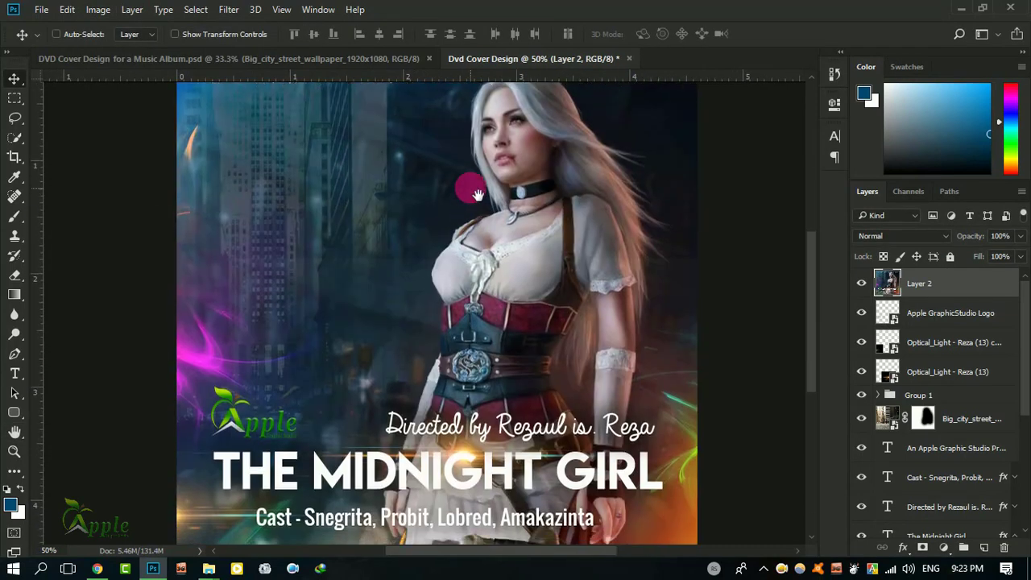
{"action": "key", "text": "ctrl+minus"}
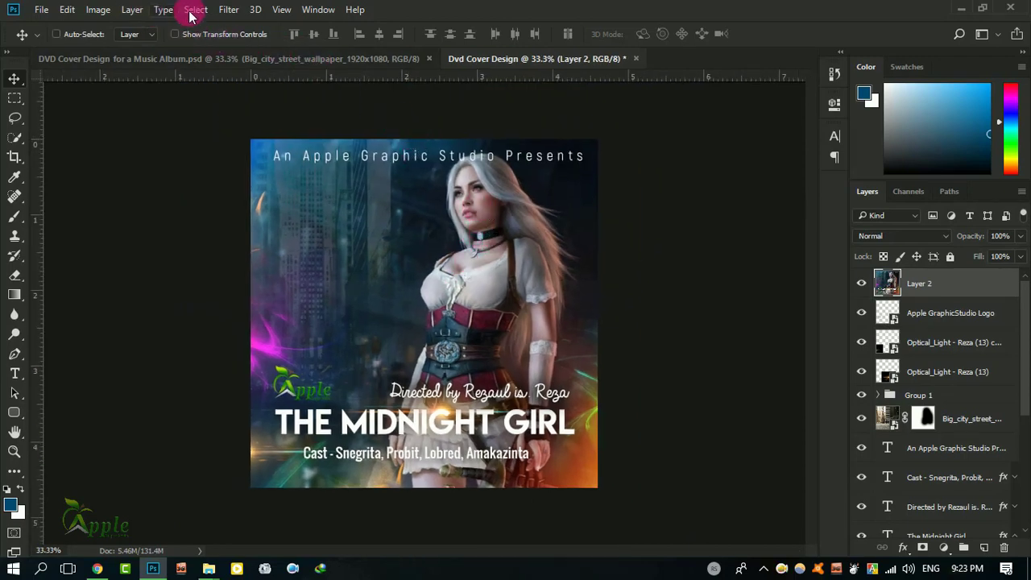
{"action": "left_click", "coordinate": [228, 10]}
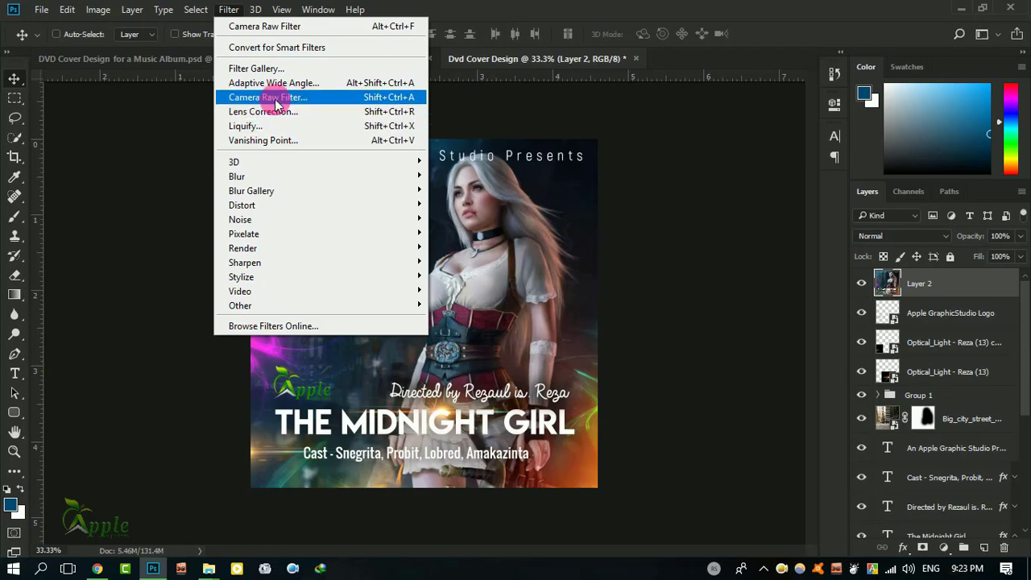
Step: Apply Camera Raw with Temperature +7, Tint -12, Exposure -0.20, Contrast +20, Blacks -13
{"action": "left_click", "coordinate": [272, 97]}
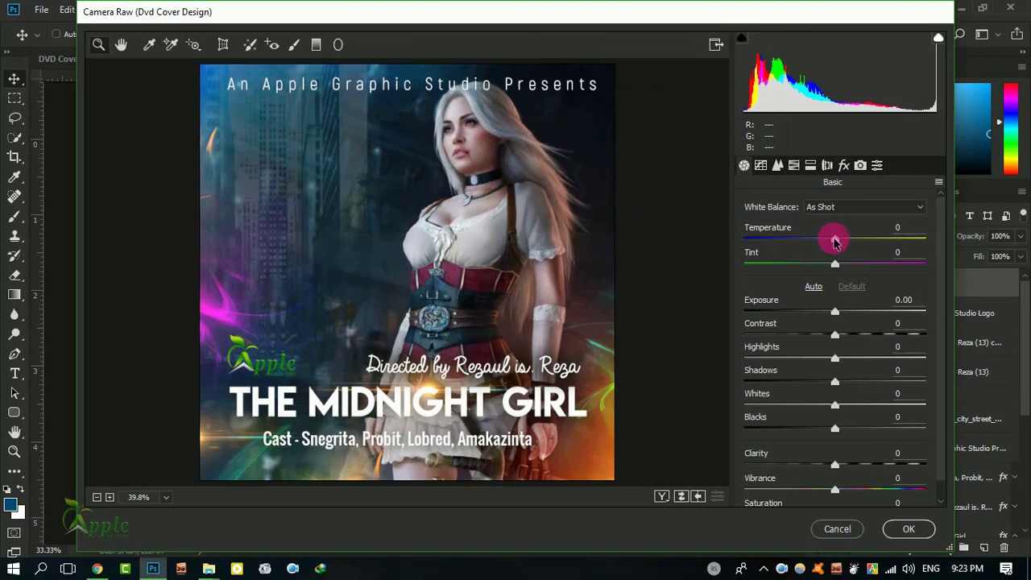
{"action": "mouse_move", "coordinate": [834, 241]}
{"action": "left_mouse_down"}
{"action": "mouse_move", "coordinate": [873, 267]}
{"action": "mouse_move", "coordinate": [803, 268]}
{"action": "mouse_move", "coordinate": [823, 266]}
{"action": "left_mouse_up"}
{"action": "mouse_move", "coordinate": [835, 314]}
{"action": "left_mouse_down"}
{"action": "mouse_move", "coordinate": [846, 307]}
{"action": "mouse_move", "coordinate": [831, 311]}
{"action": "mouse_move", "coordinate": [869, 337]}
{"action": "mouse_move", "coordinate": [822, 362]}
{"action": "mouse_move", "coordinate": [837, 366]}
{"action": "mouse_move", "coordinate": [829, 381]}
{"action": "mouse_move", "coordinate": [916, 405]}
{"action": "mouse_move", "coordinate": [819, 405]}
{"action": "mouse_move", "coordinate": [832, 409]}
{"action": "mouse_move", "coordinate": [759, 428]}
{"action": "mouse_move", "coordinate": [822, 434]}
{"action": "mouse_move", "coordinate": [845, 476]}
{"action": "mouse_move", "coordinate": [881, 460]}
{"action": "mouse_move", "coordinate": [846, 462]}
{"action": "mouse_move", "coordinate": [907, 463]}
{"action": "mouse_move", "coordinate": [845, 467]}
{"action": "mouse_move", "coordinate": [895, 488]}
{"action": "mouse_move", "coordinate": [849, 492]}
{"action": "left_mouse_up"}
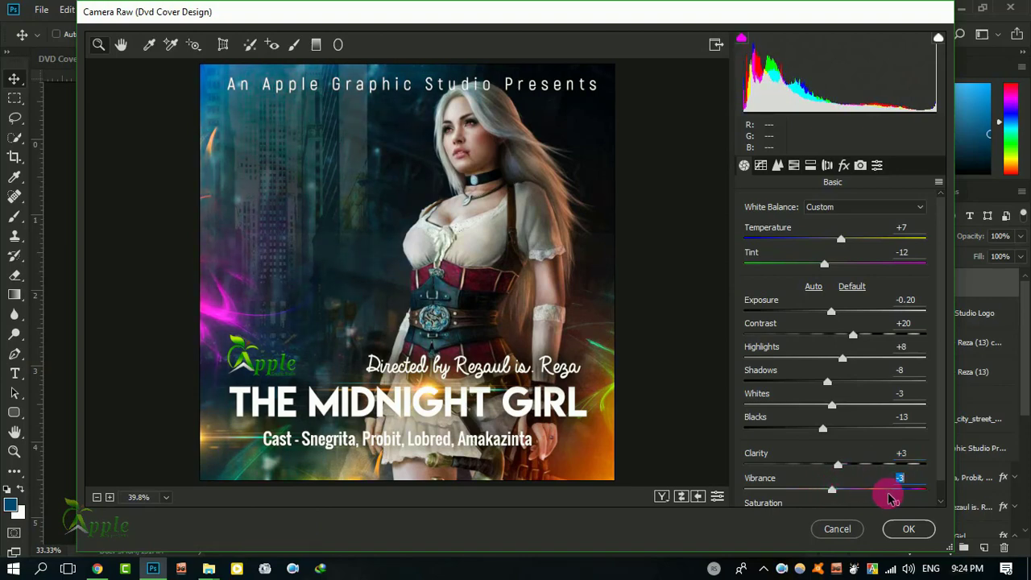
{"action": "left_click", "coordinate": [906, 530]}
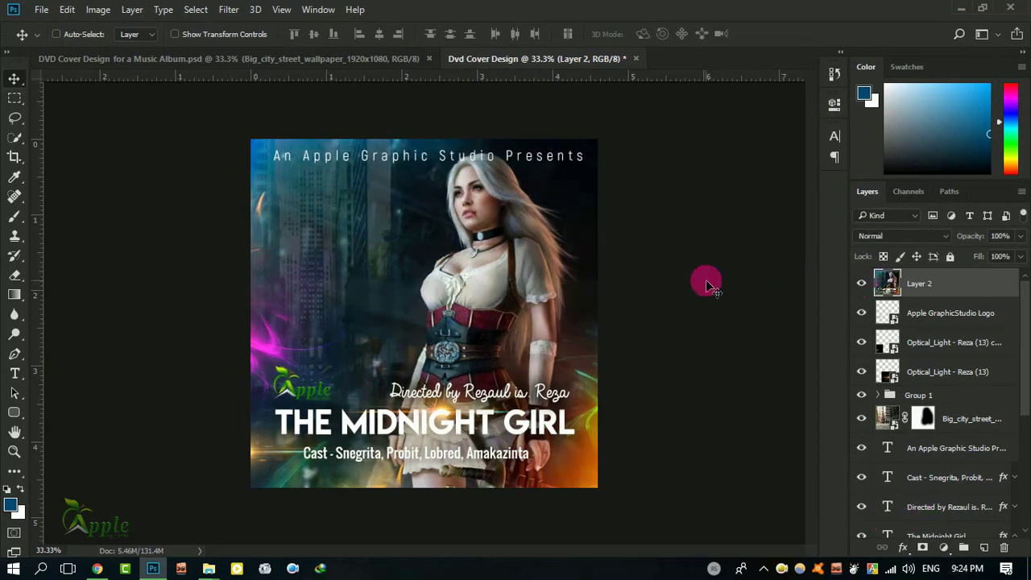
Step: Zoom in and back out on the canvas to check the graded cover
{"action": "left_click", "coordinate": [223, 8]}
{"action": "left_click", "coordinate": [227, 8]}
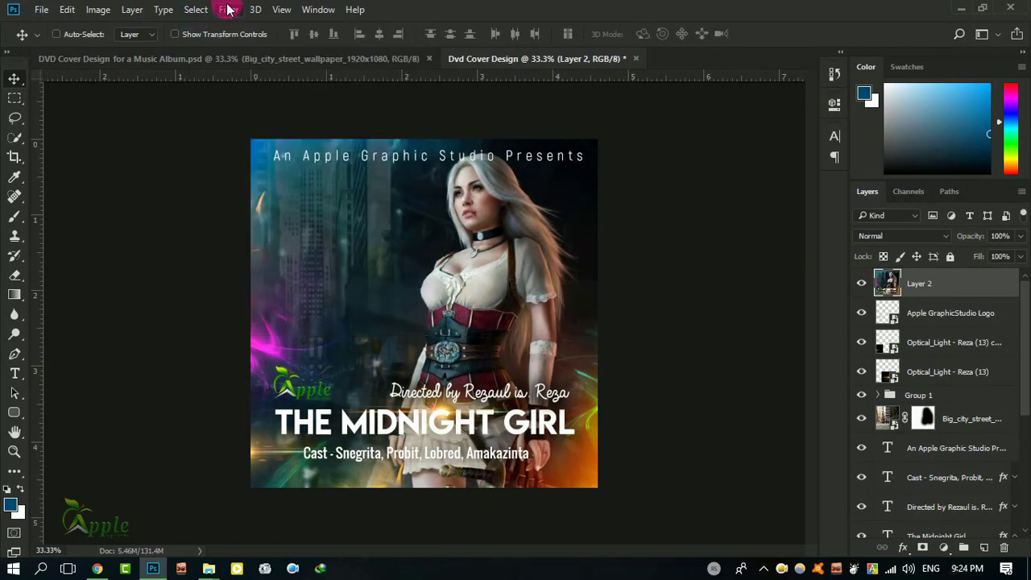
{"action": "key", "text": "ctrl+space"}
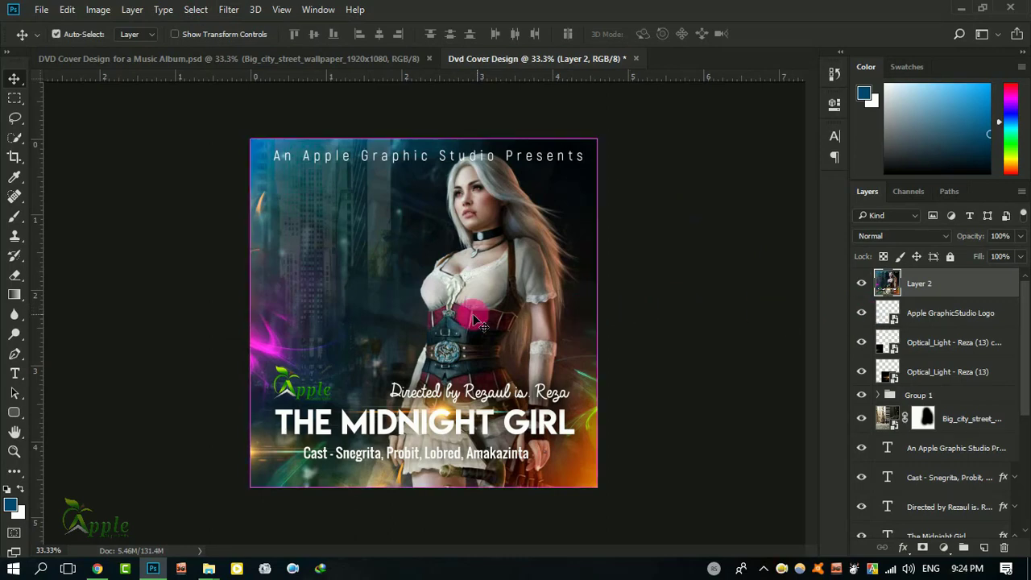
{"action": "left_click", "coordinate": [412, 320]}
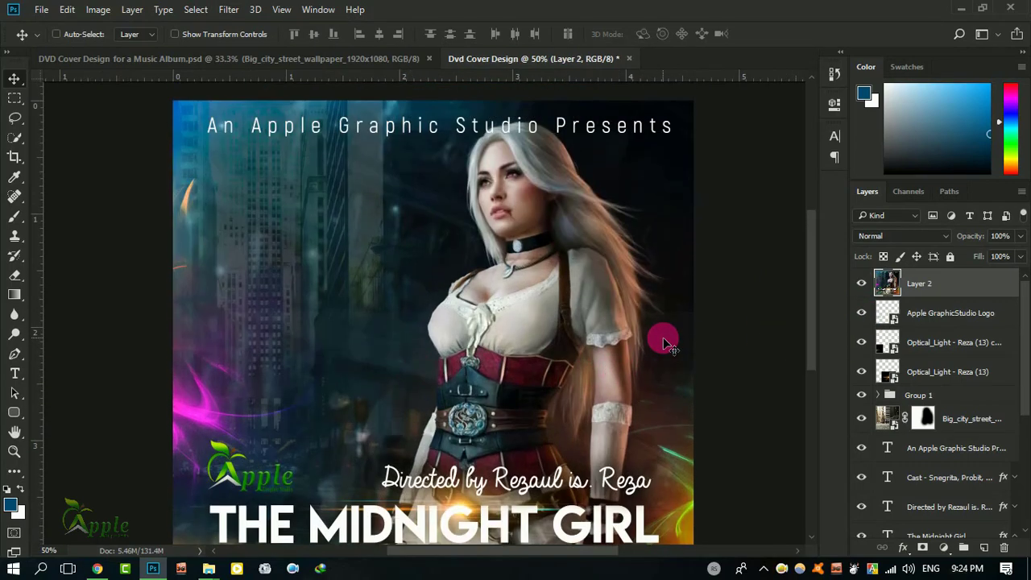
{"action": "left_click", "coordinate": [663, 342], "text": "ctrl+alt"}
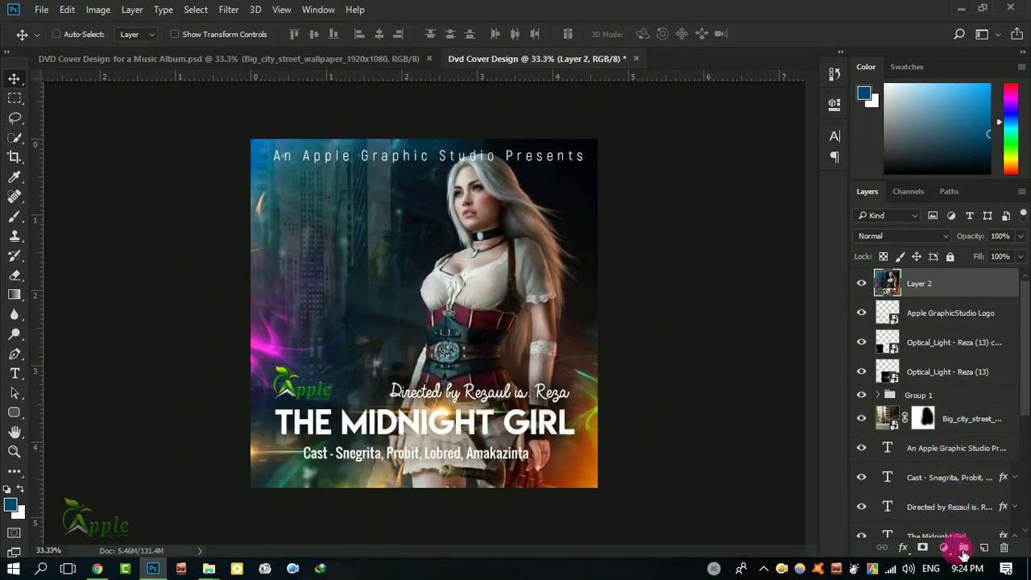
{"action": "left_click", "coordinate": [943, 547]}
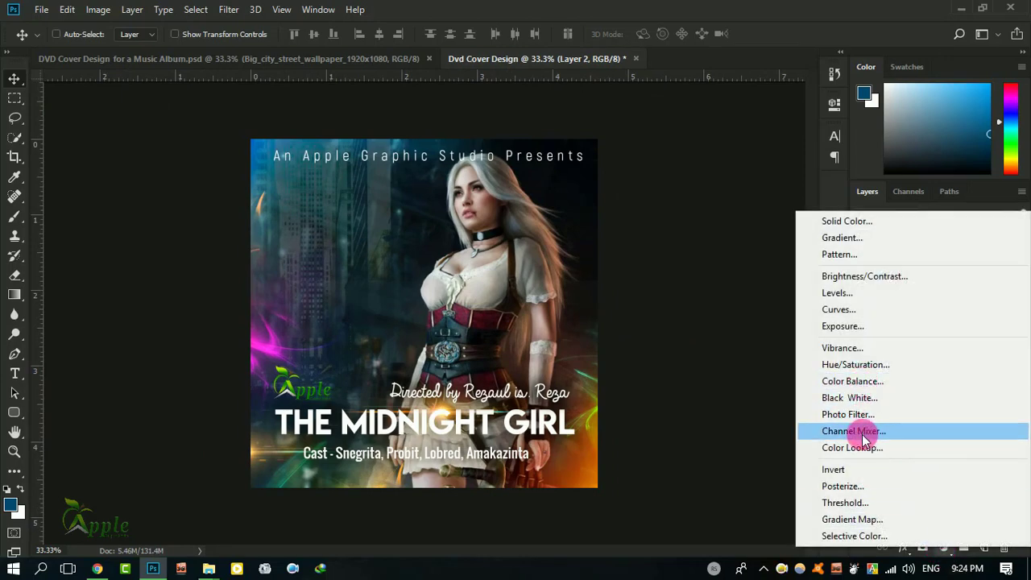
{"action": "left_click", "coordinate": [880, 449]}
{"action": "left_click", "coordinate": [755, 147]}
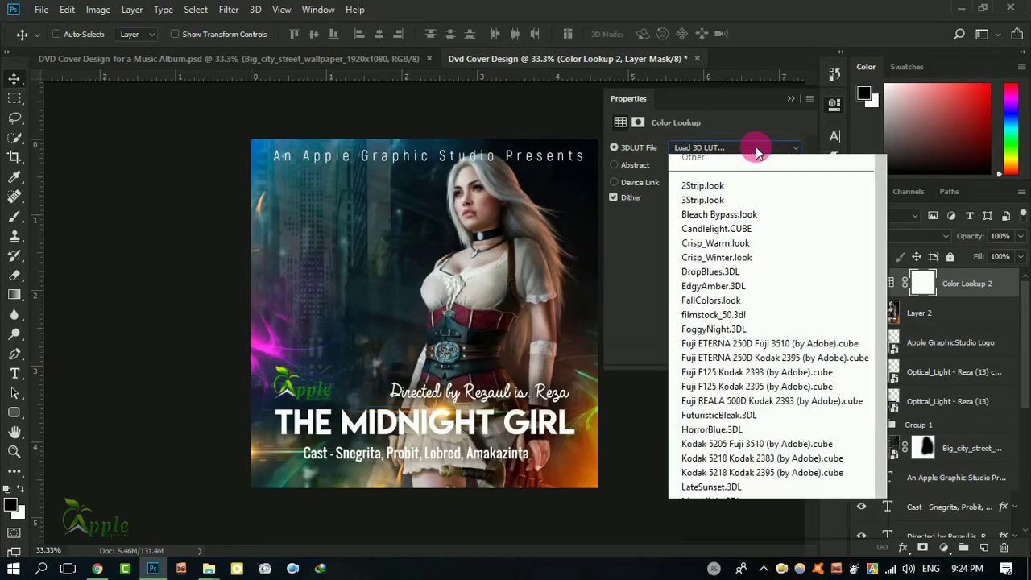
{"action": "left_click", "coordinate": [723, 208]}
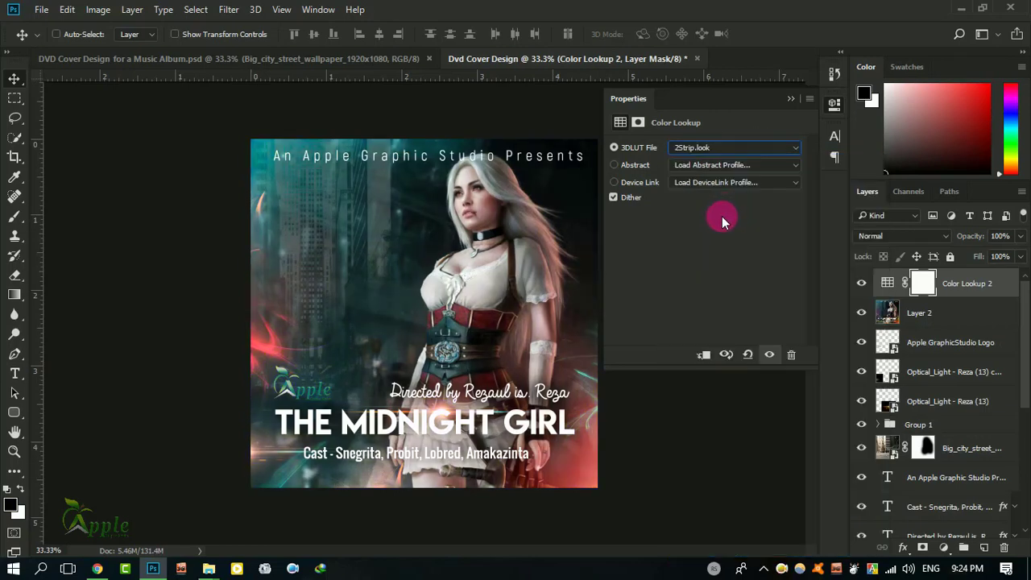
{"action": "key", "text": "Down"}
{"action": "key", "text": "Down"}
{"action": "key", "text": "Down"}
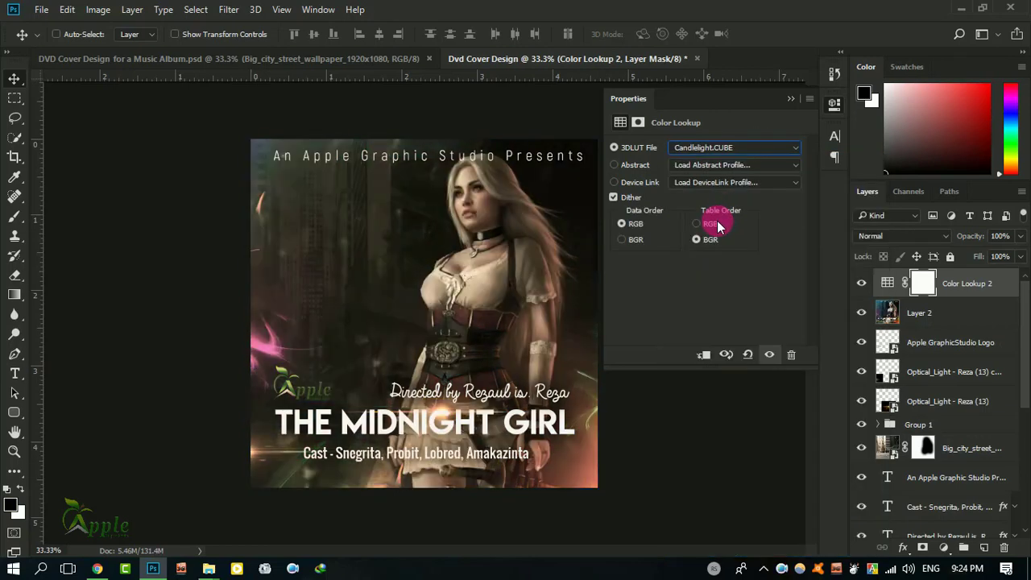
{"action": "key", "text": "Down"}
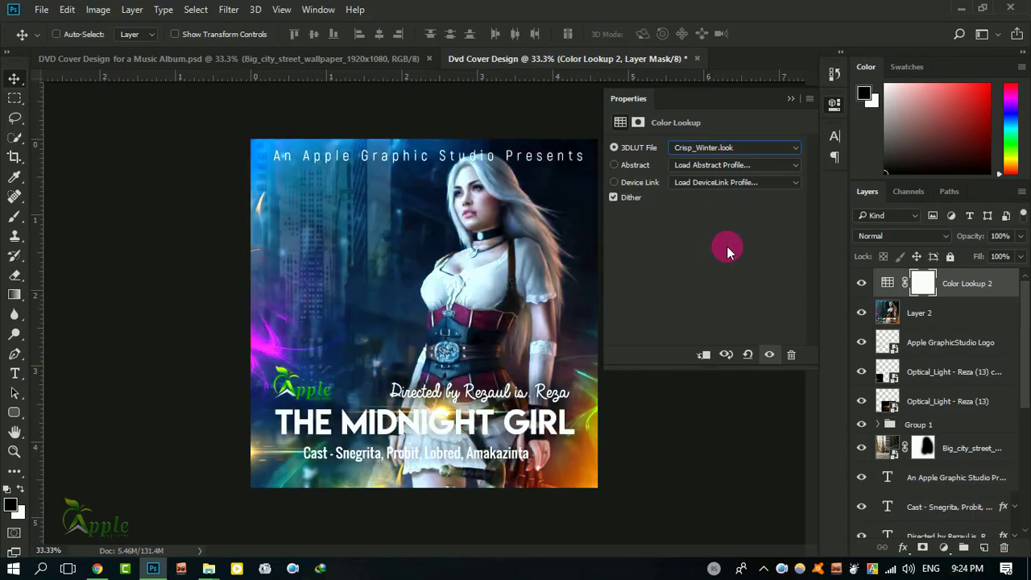
{"action": "key", "text": "Down"}
{"action": "key", "text": "Down"}
{"action": "key", "text": "Down"}
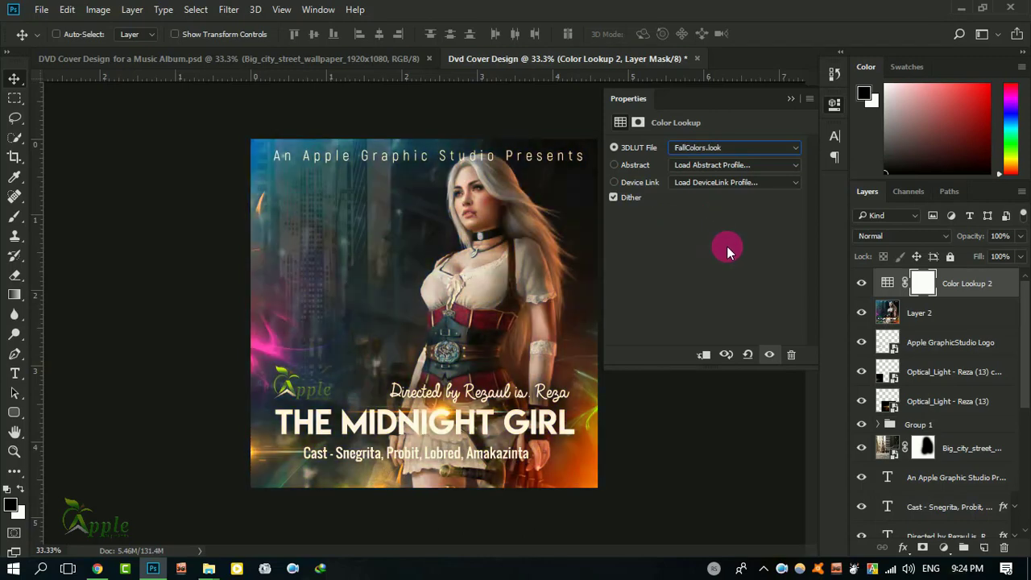
{"action": "key", "text": "Down"}
{"action": "key", "text": "Down"}
{"action": "key", "text": "Down"}
{"action": "key", "text": "Down"}
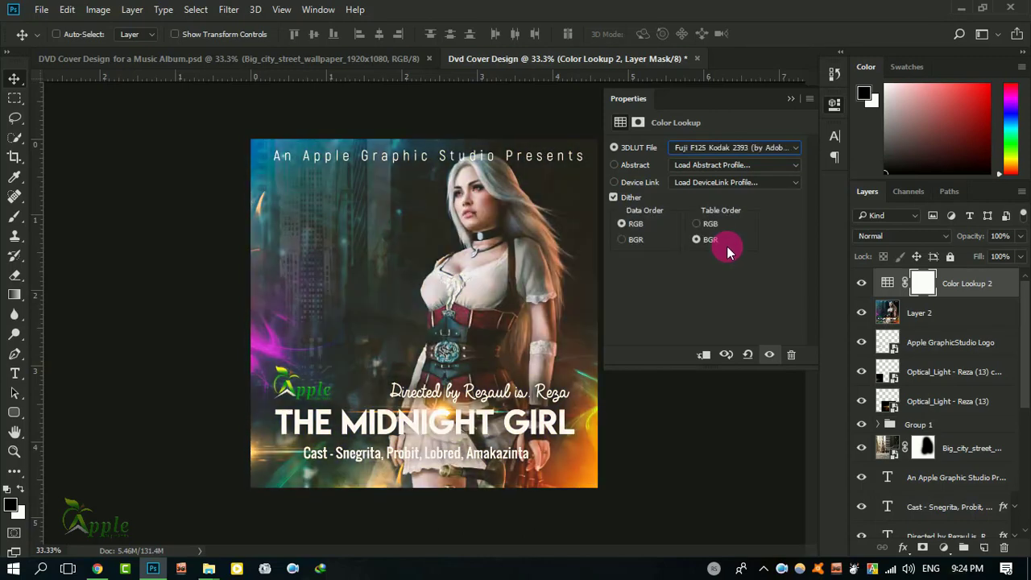
{"action": "key", "text": "Down"}
{"action": "key", "text": "Down"}
{"action": "key", "text": "Down"}
{"action": "key", "text": "Down"}
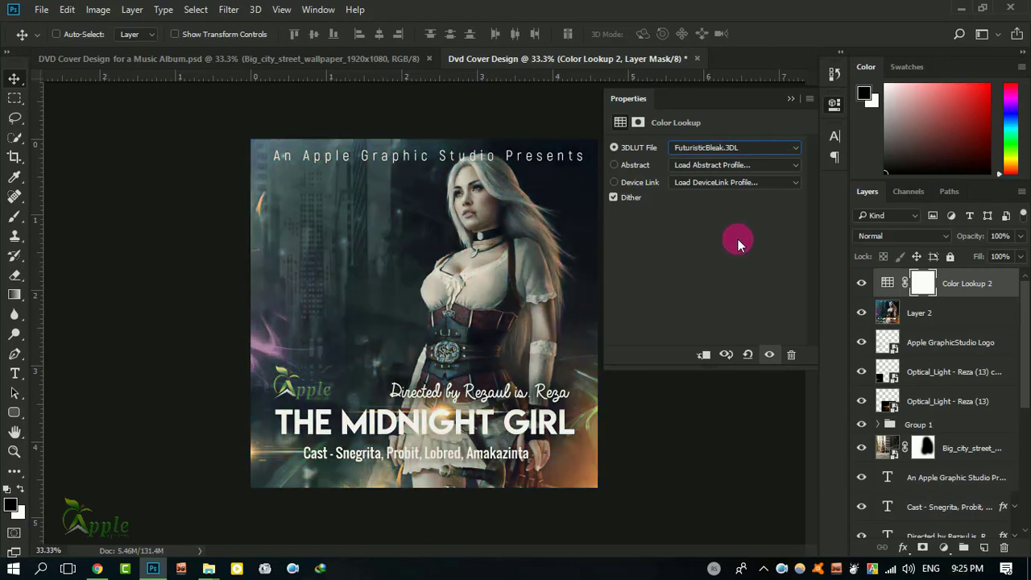
{"action": "key", "text": "Down"}
{"action": "key", "text": "Down"}
{"action": "key", "text": "Down"}
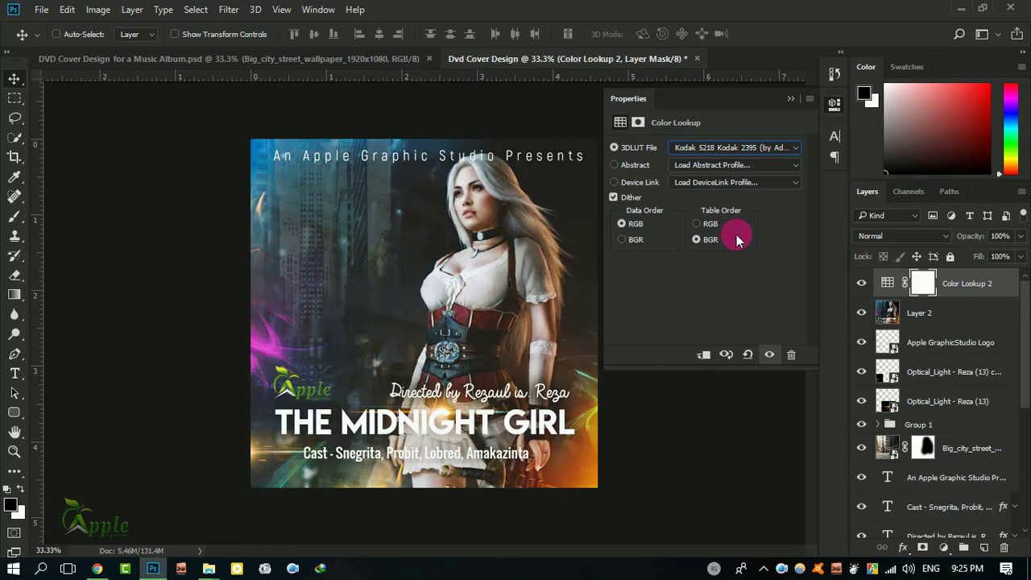
{"action": "key", "text": "Down"}
{"action": "key", "text": "Down"}
{"action": "key", "text": "Down"}
{"action": "key", "text": "Down"}
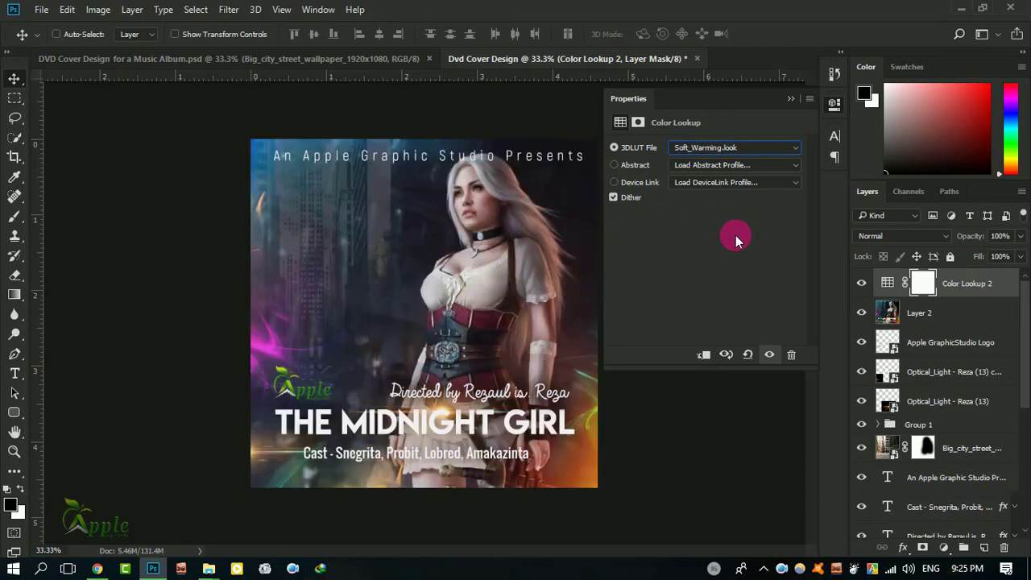
{"action": "key", "text": "Up"}
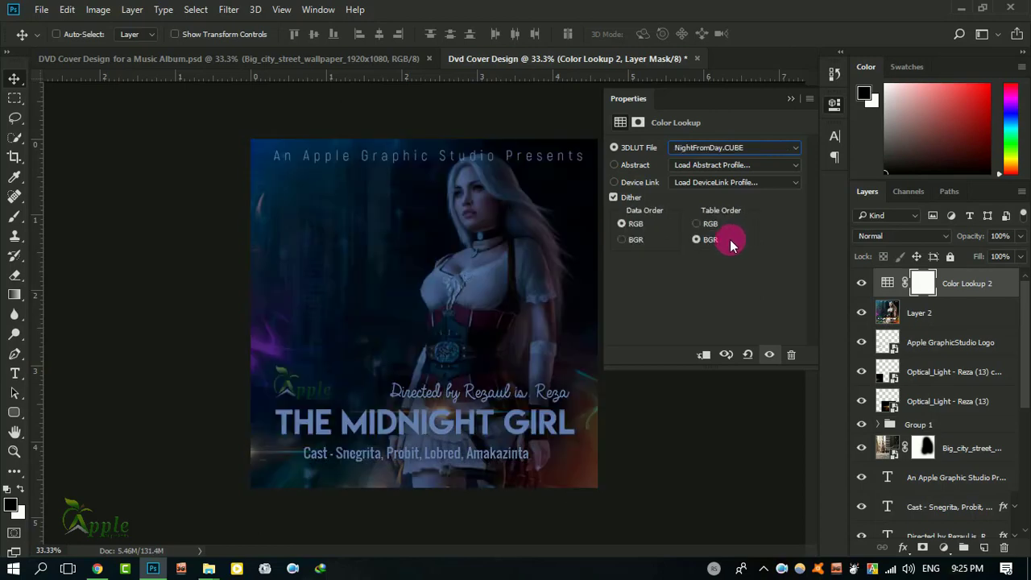
{"action": "key", "text": "Down"}
{"action": "key", "text": "Down"}
{"action": "key", "text": "Down"}
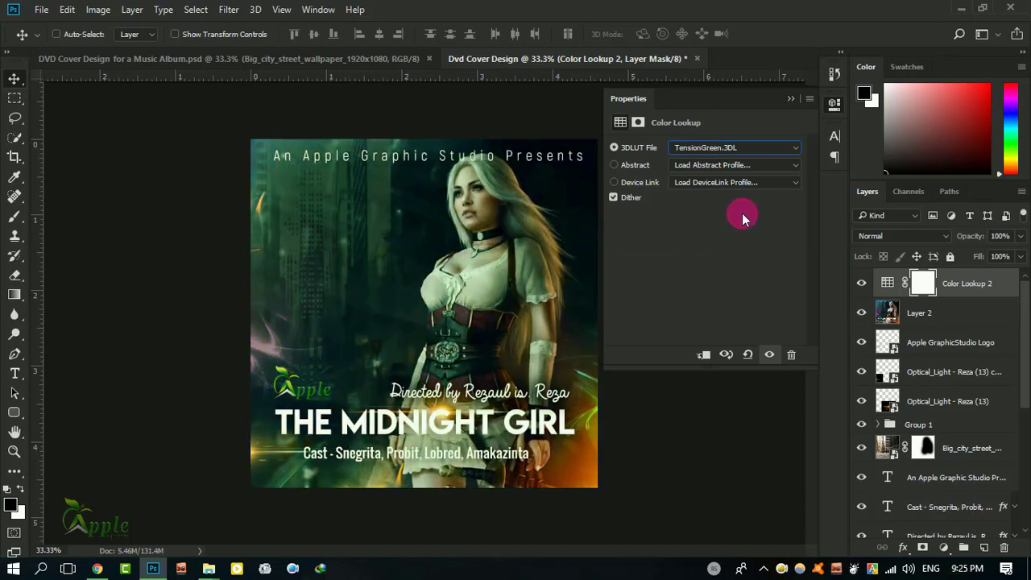
{"action": "left_click", "coordinate": [790, 98]}
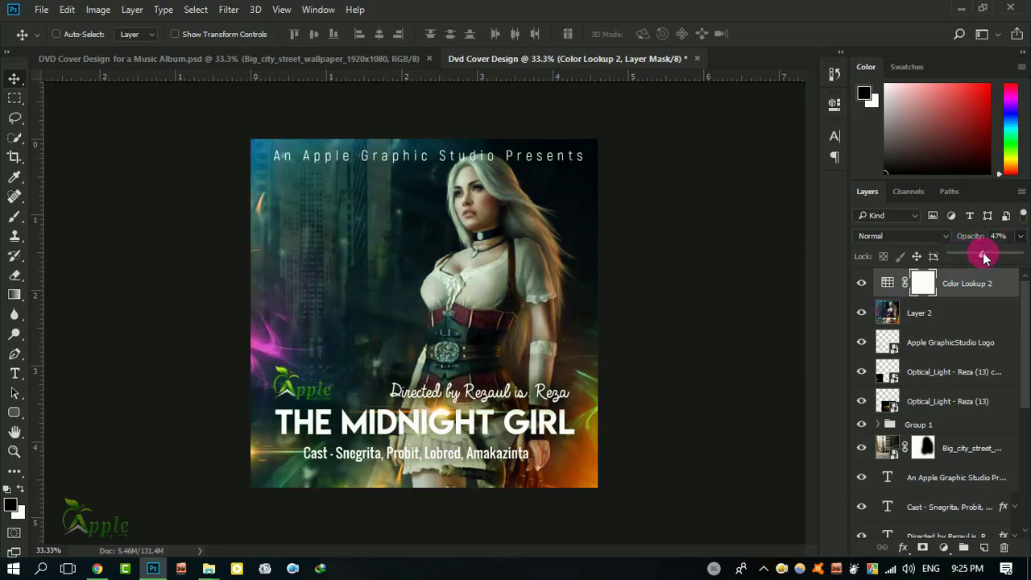
{"action": "left_click", "coordinate": [861, 284]}
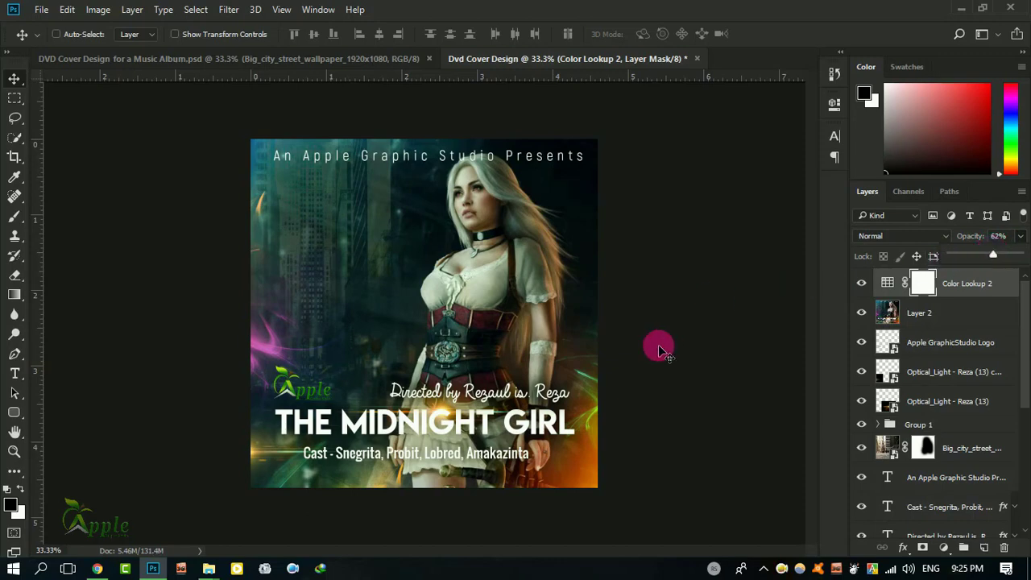
{"action": "left_click", "coordinate": [429, 311]}
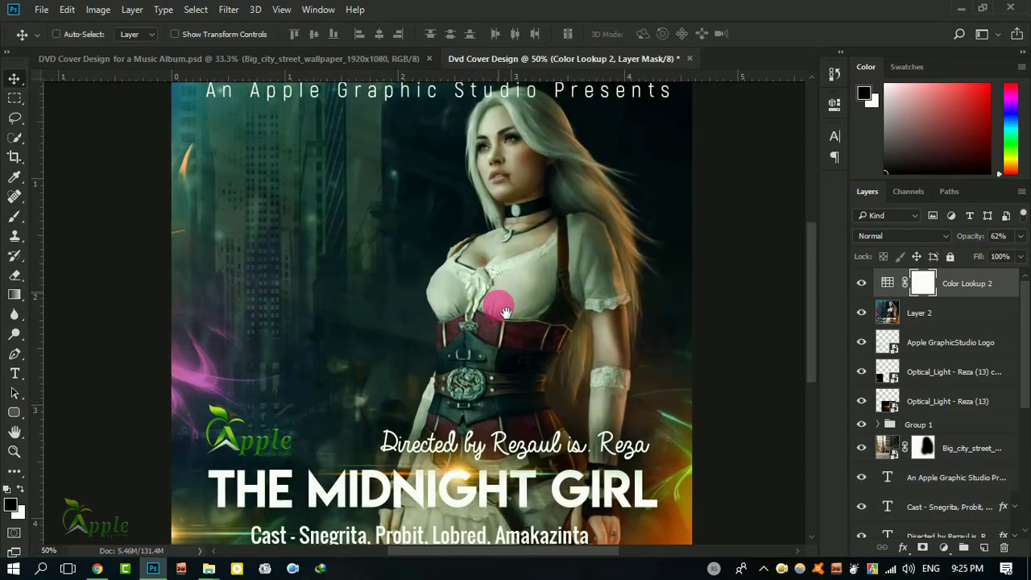
{"action": "left_click_drag", "start_coordinate": [500, 317], "coordinate": [556, 312]}
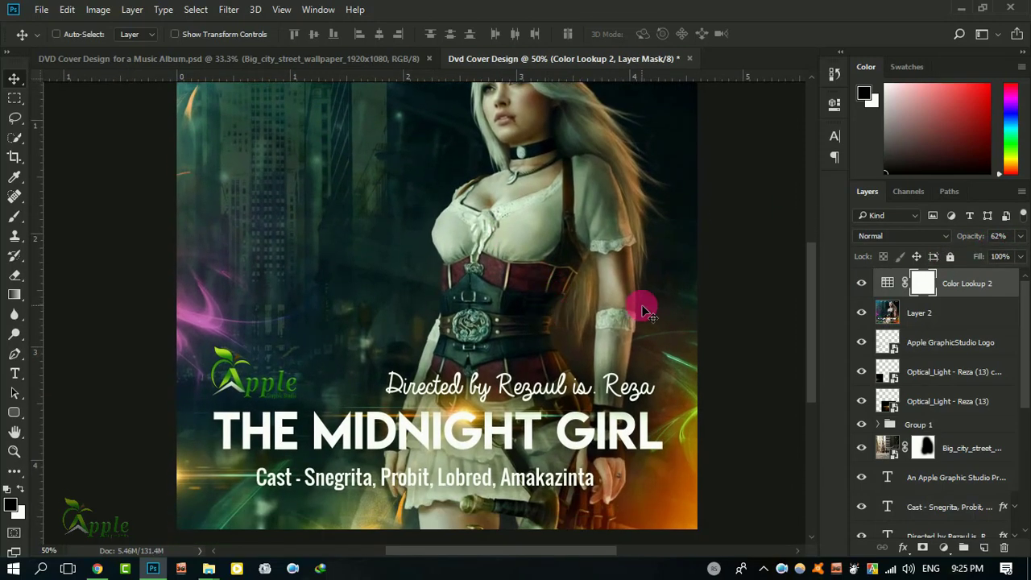
{"action": "key", "text": "ctrl+minus"}
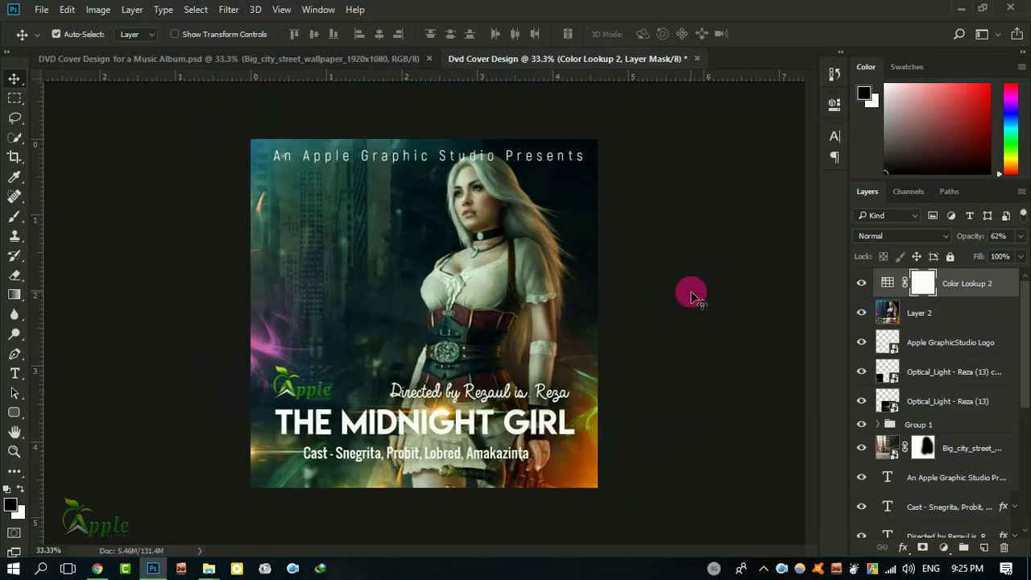
Step: Close the Light folder window and open the Mockups folder from the Start menu
{"action": "left_click", "coordinate": [208, 568]}
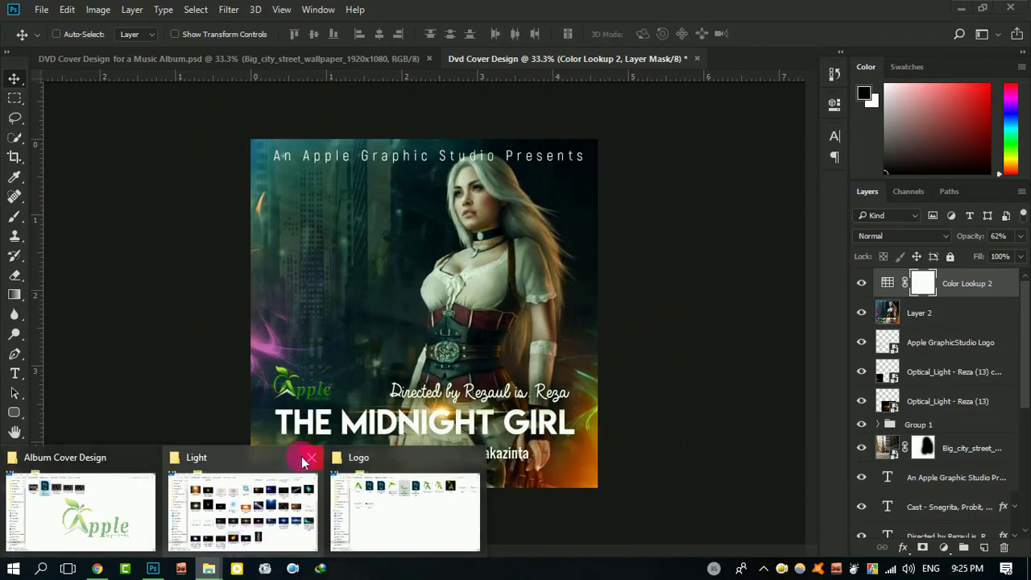
{"action": "left_click", "coordinate": [310, 458]}
{"action": "left_click", "coordinate": [311, 483]}
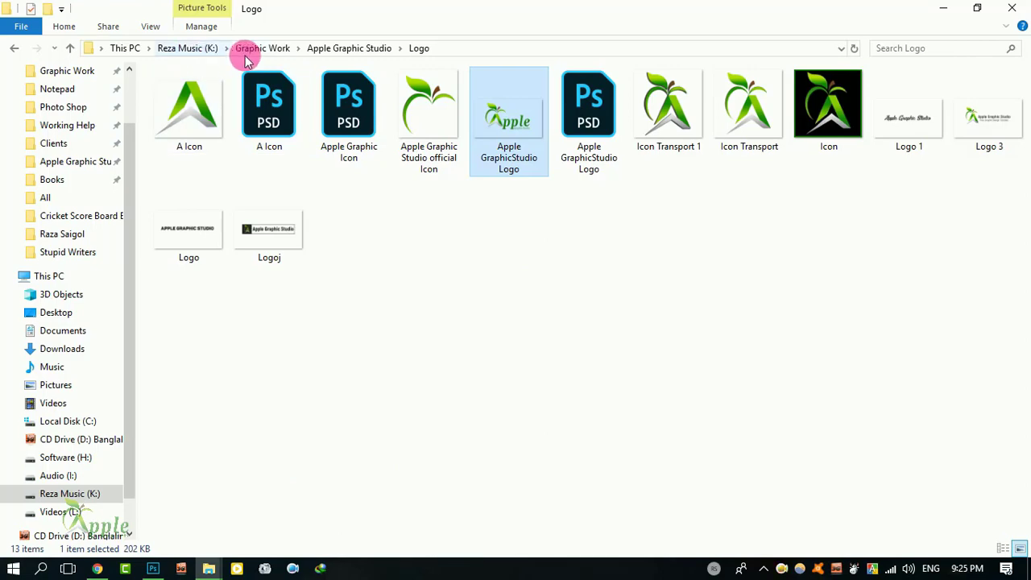
{"action": "left_click", "coordinate": [272, 48]}
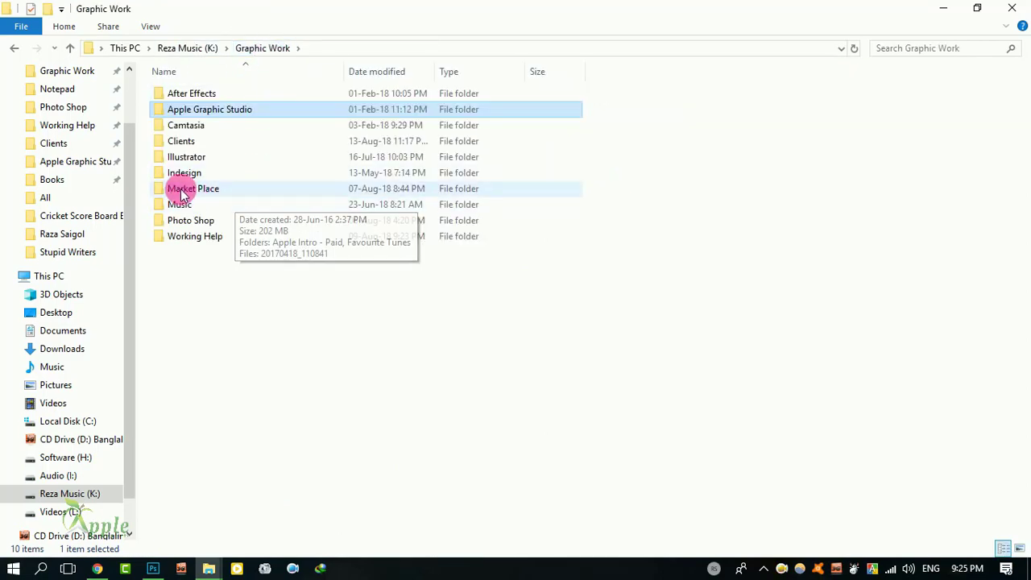
{"action": "left_click", "coordinate": [13, 568]}
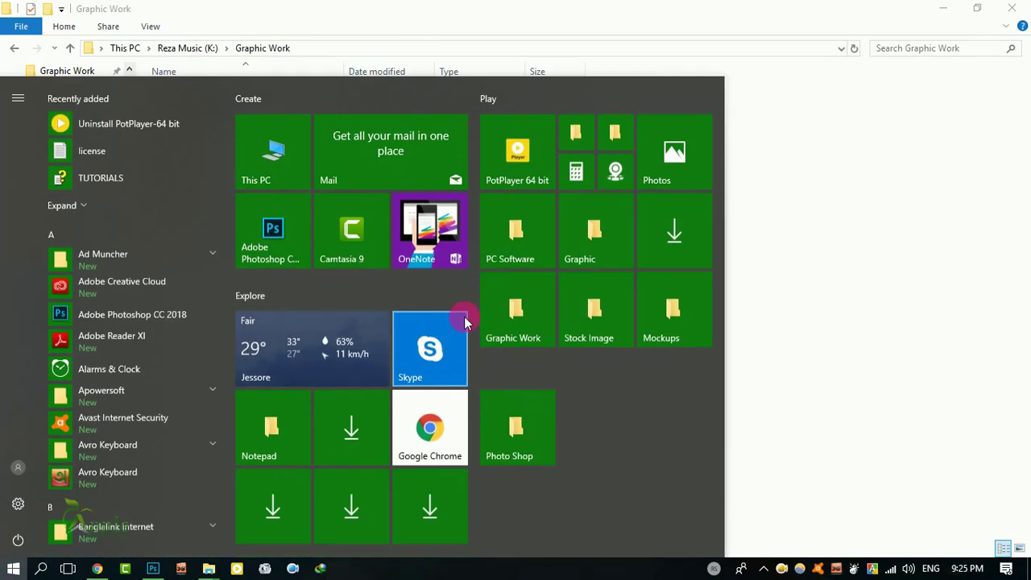
{"action": "left_click", "coordinate": [642, 324]}
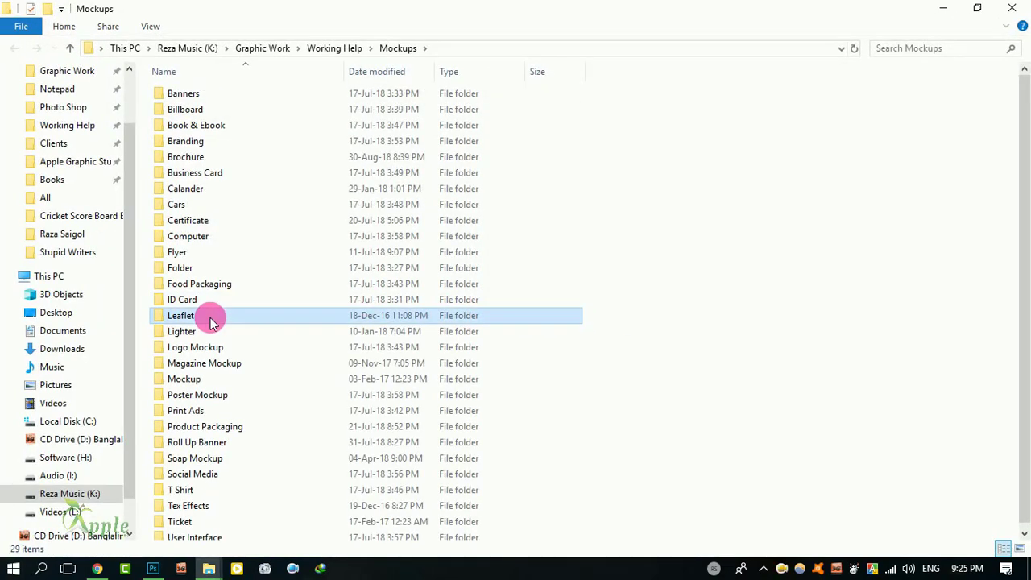
Step: Go into Product Packaging > CD DVD and open CD Cover Mockup.psd from its zip
{"action": "key", "text": "c"}
{"action": "key", "text": "Down"}
{"action": "key", "text": "Down"}
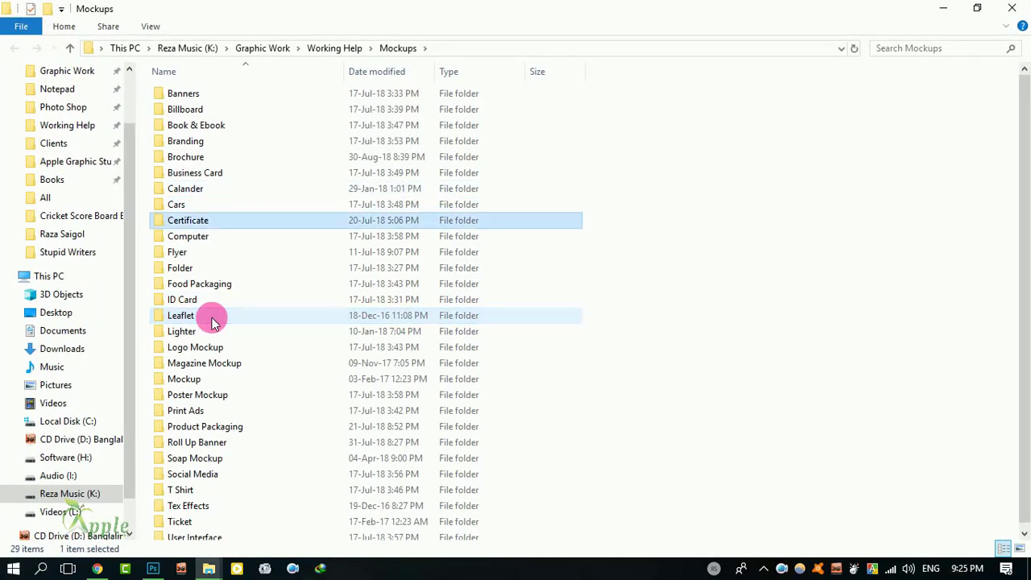
{"action": "left_click", "coordinate": [354, 424]}
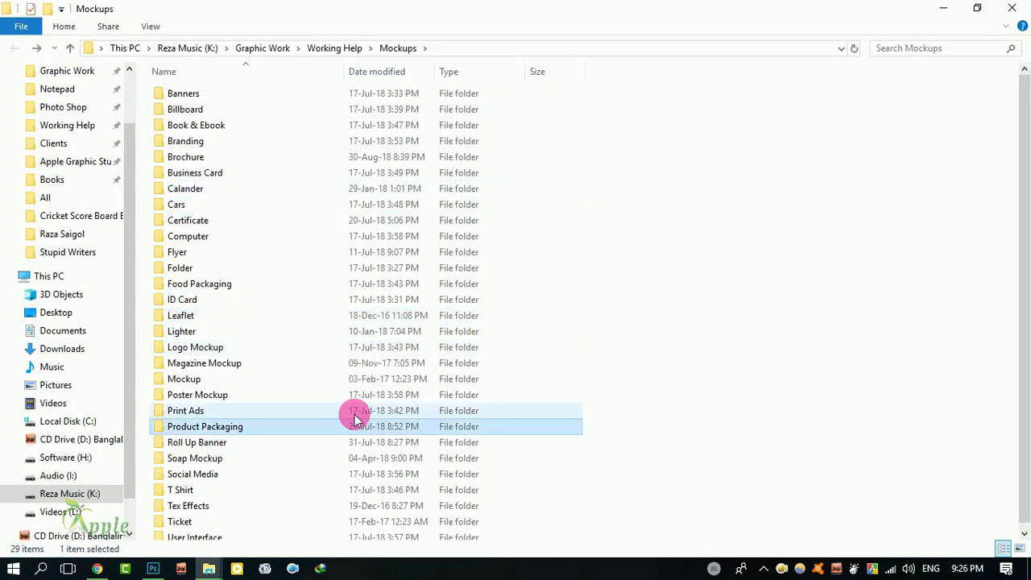
{"action": "double_click", "coordinate": [251, 425]}
{"action": "double_click", "coordinate": [196, 94]}
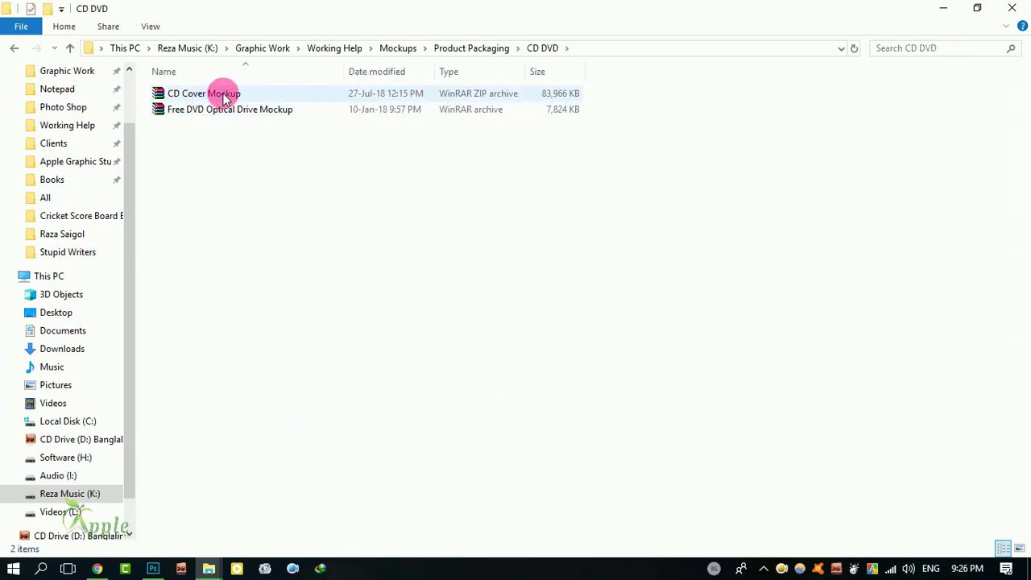
{"action": "left_click", "coordinate": [202, 93]}
{"action": "key", "text": "Return"}
{"action": "double_click", "coordinate": [168, 253]}
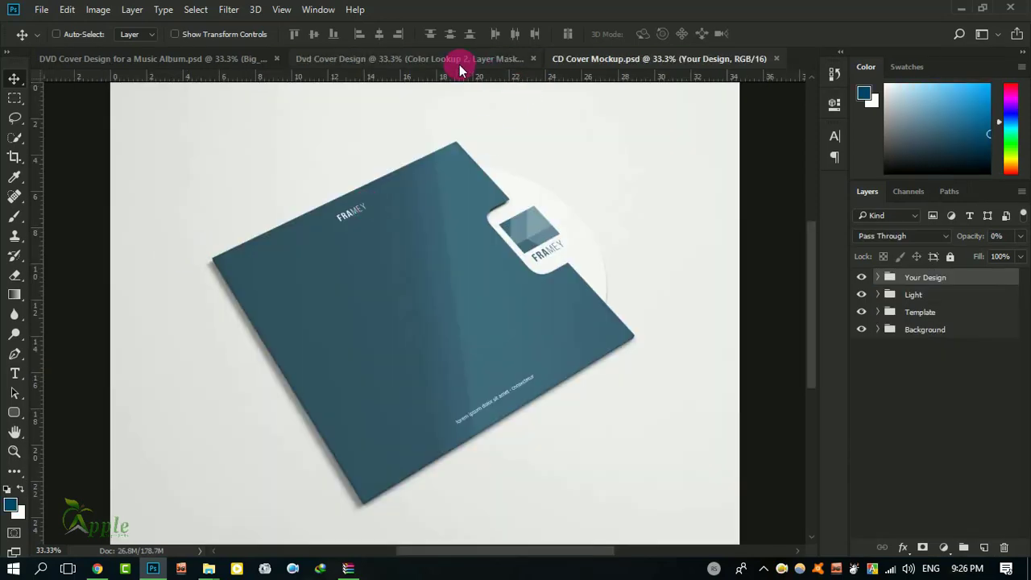
Step: Open the CD Cover smart object in the Your Design group, then return to the Dvd Cover Design
{"action": "left_click", "coordinate": [928, 285]}
{"action": "left_click", "coordinate": [881, 279]}
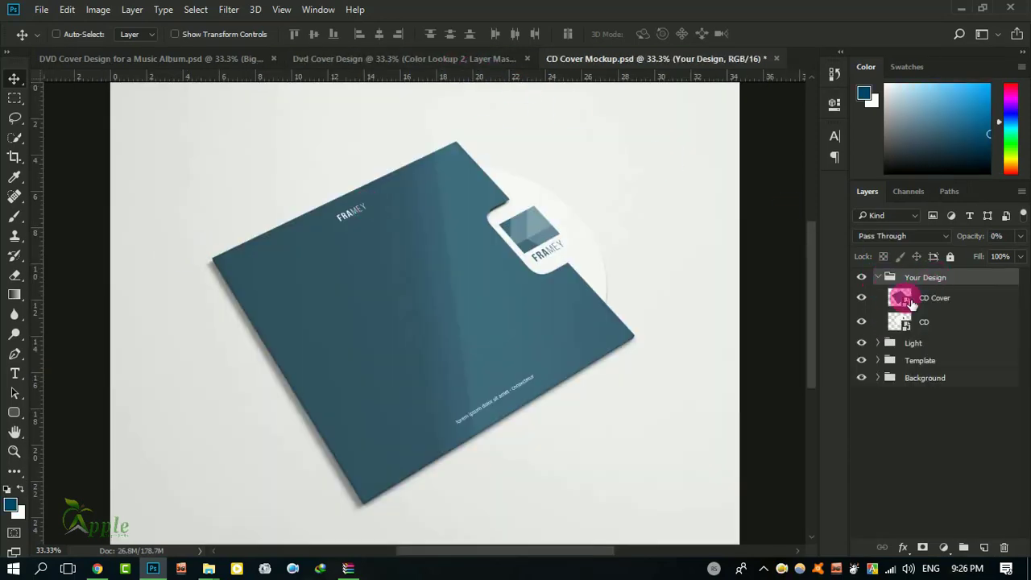
{"action": "double_click", "coordinate": [908, 301]}
{"action": "left_click", "coordinate": [426, 59]}
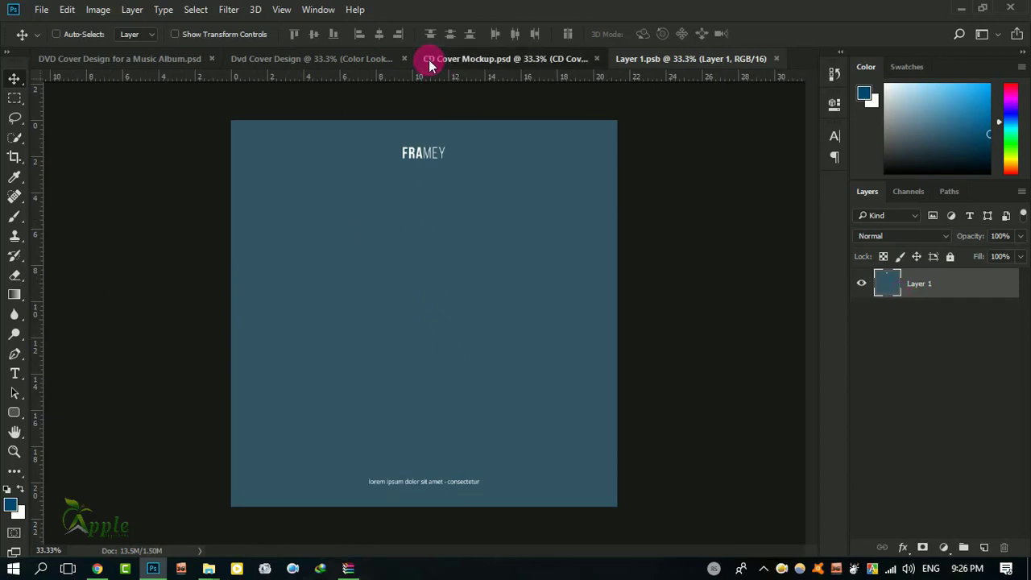
{"action": "left_click", "coordinate": [355, 58]}
Step: Stamp the visible poster into a new top Layer 3 using Apply Image
{"action": "left_click", "coordinate": [887, 291]}
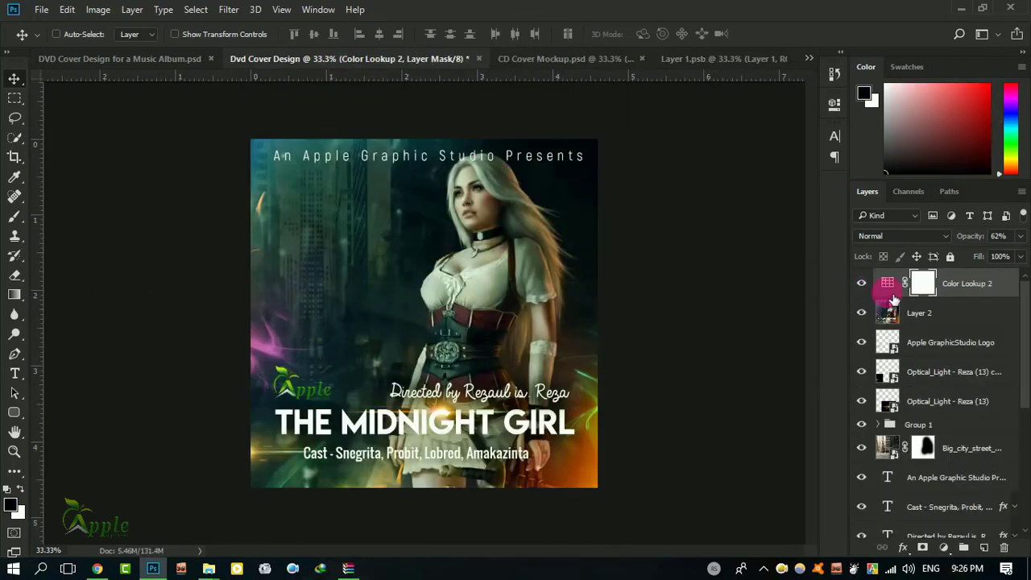
{"action": "left_click", "coordinate": [983, 547]}
{"action": "left_click", "coordinate": [98, 11]}
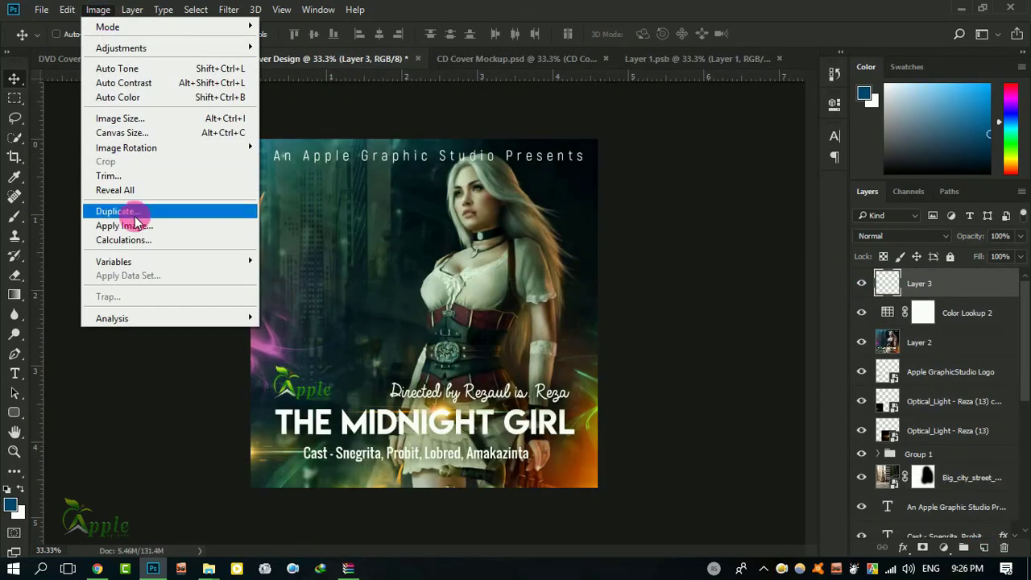
{"action": "left_click", "coordinate": [124, 226]}
{"action": "left_click", "coordinate": [652, 156]}
Step: Drag the poster into Layer 1.psb and scale it to about 111% to fill the cover
{"action": "left_click_drag", "start_coordinate": [465, 238], "coordinate": [521, 219]}
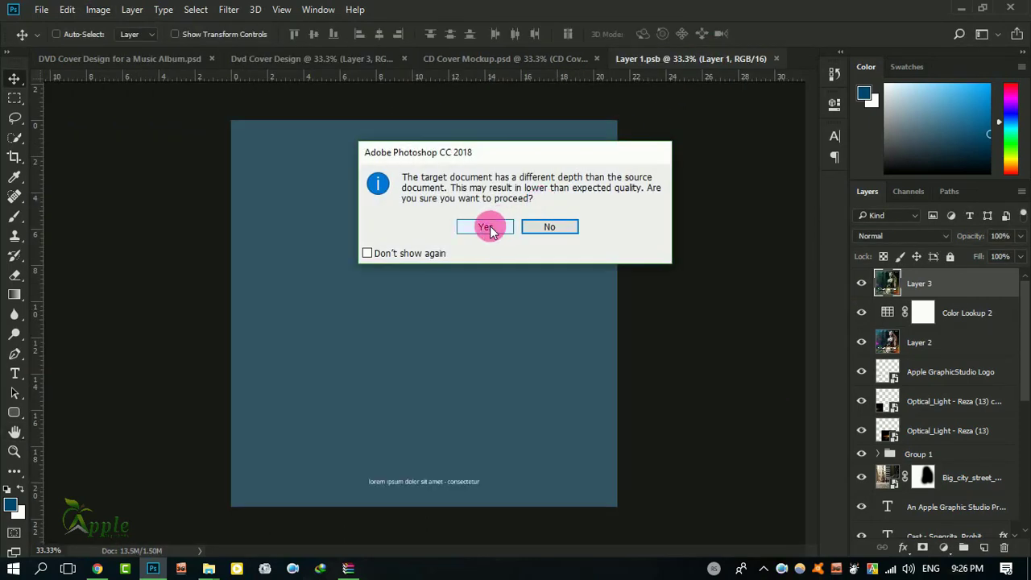
{"action": "left_click", "coordinate": [415, 253]}
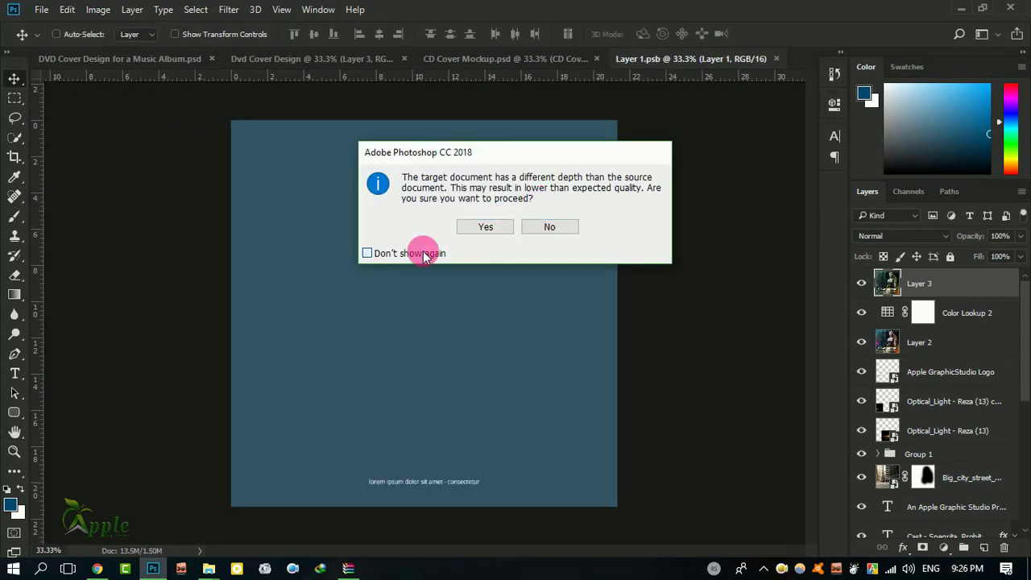
{"action": "left_click", "coordinate": [499, 227]}
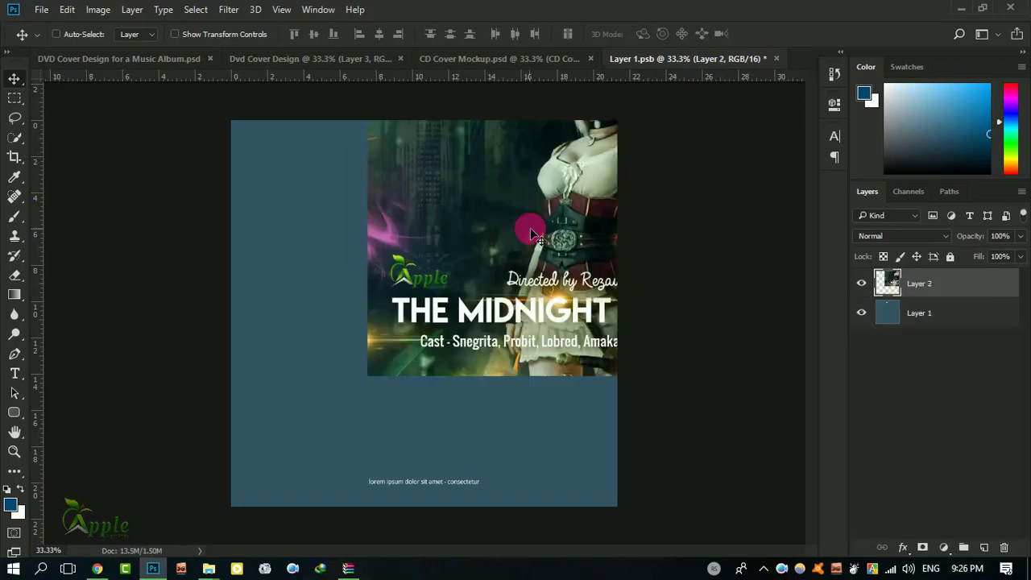
{"action": "mouse_move", "coordinate": [556, 206]}
{"action": "left_mouse_down"}
{"action": "mouse_move", "coordinate": [448, 312]}
{"action": "mouse_move", "coordinate": [421, 302]}
{"action": "left_mouse_up"}
{"action": "left_click", "coordinate": [67, 9]}
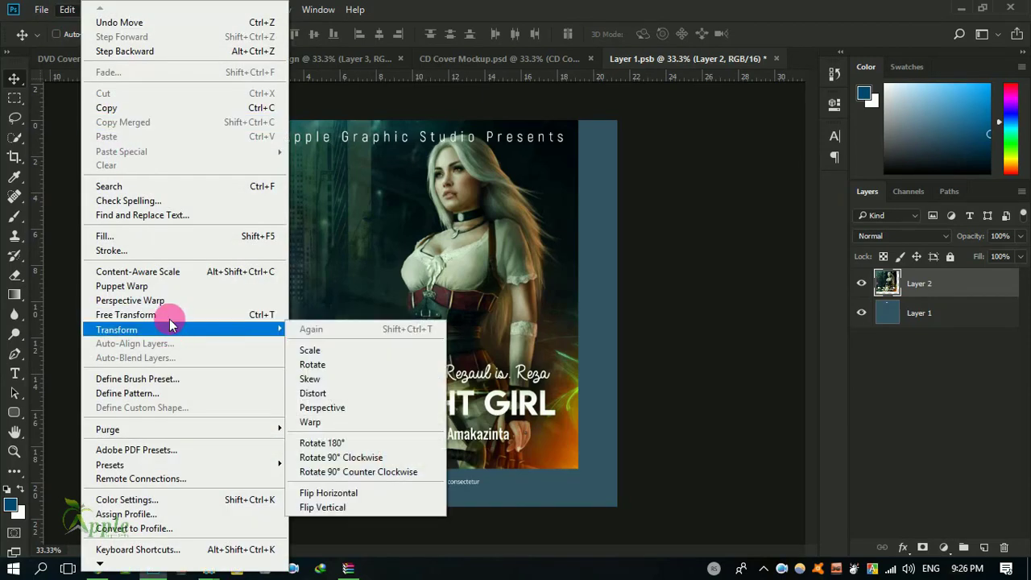
{"action": "left_click", "coordinate": [326, 346]}
{"action": "left_click_drag", "start_coordinate": [590, 476], "coordinate": [631, 516]}
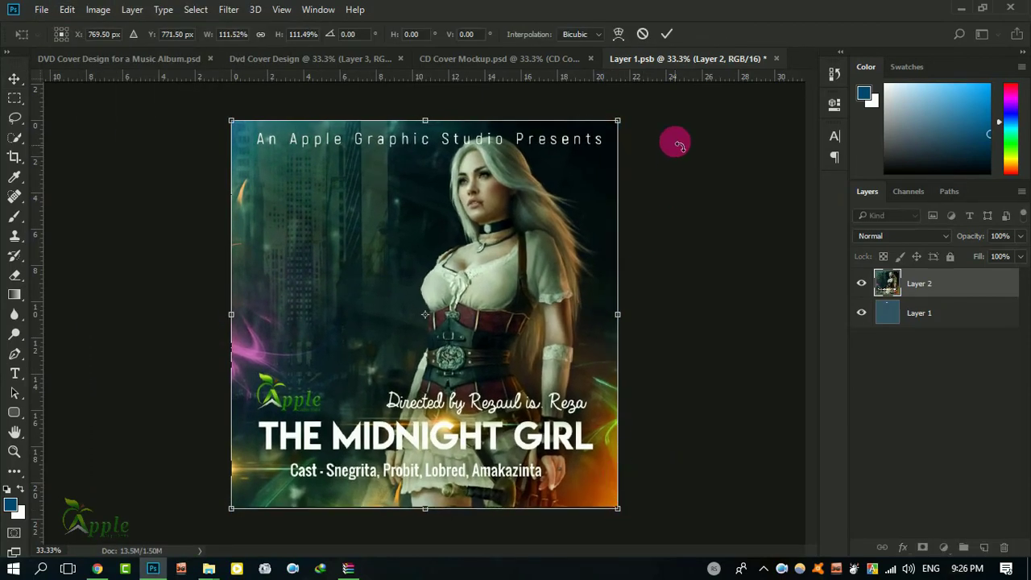
{"action": "left_click", "coordinate": [666, 34]}
Step: Select all and deselect, then close and save Layer 1.psb
{"action": "key", "text": "ctrl+a"}
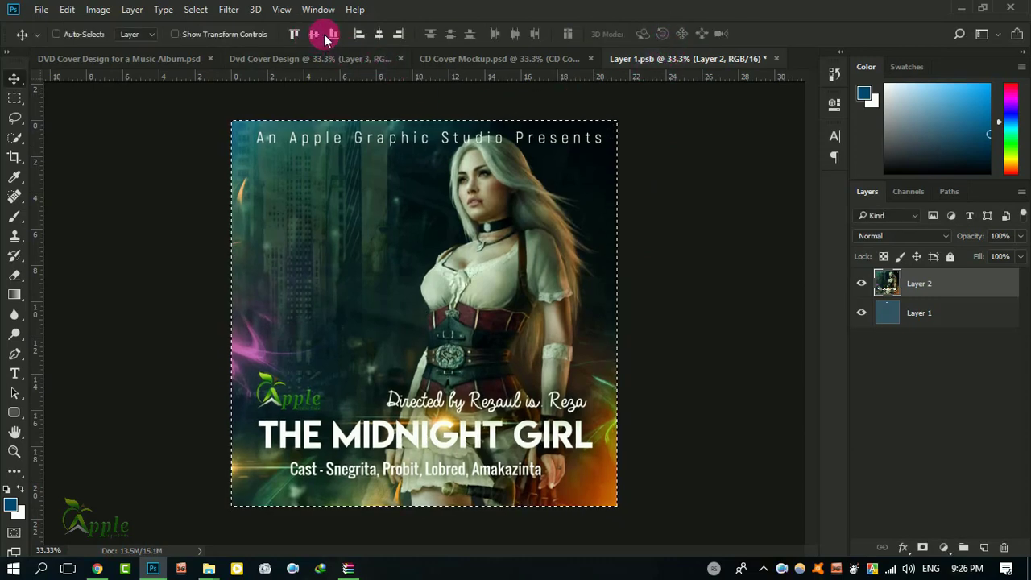
{"action": "left_click", "coordinate": [196, 9]}
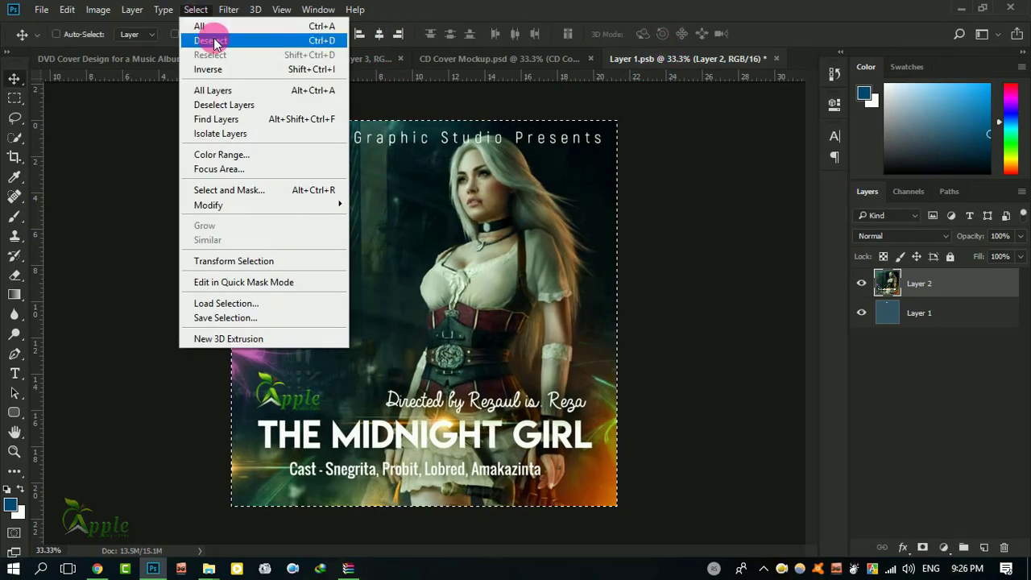
{"action": "left_click", "coordinate": [212, 38]}
{"action": "left_click", "coordinate": [773, 59]}
{"action": "left_click", "coordinate": [435, 214]}
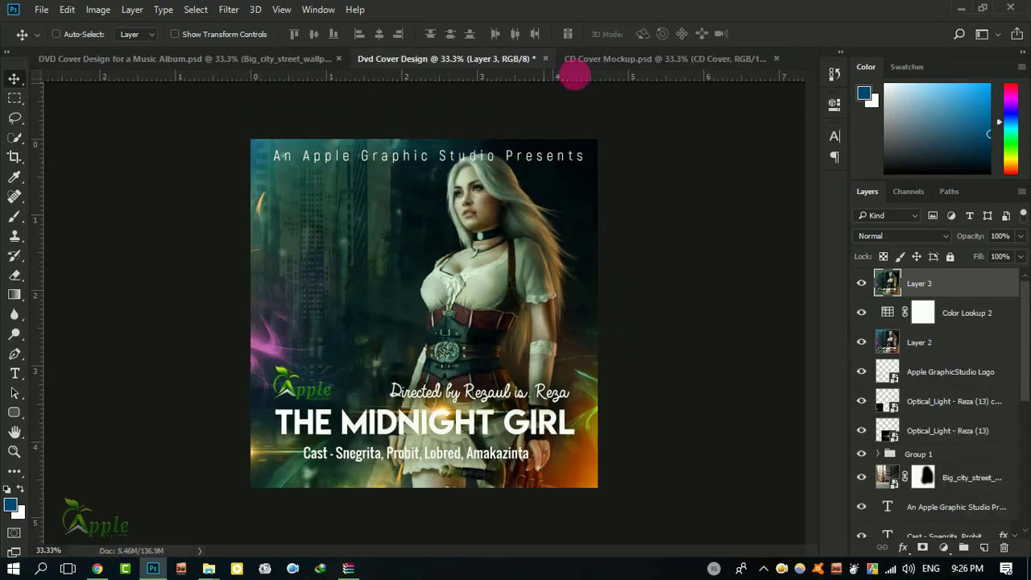
Step: Back in the mockup, briefly open the disc artwork, then expand the Background group
{"action": "left_click", "coordinate": [645, 59]}
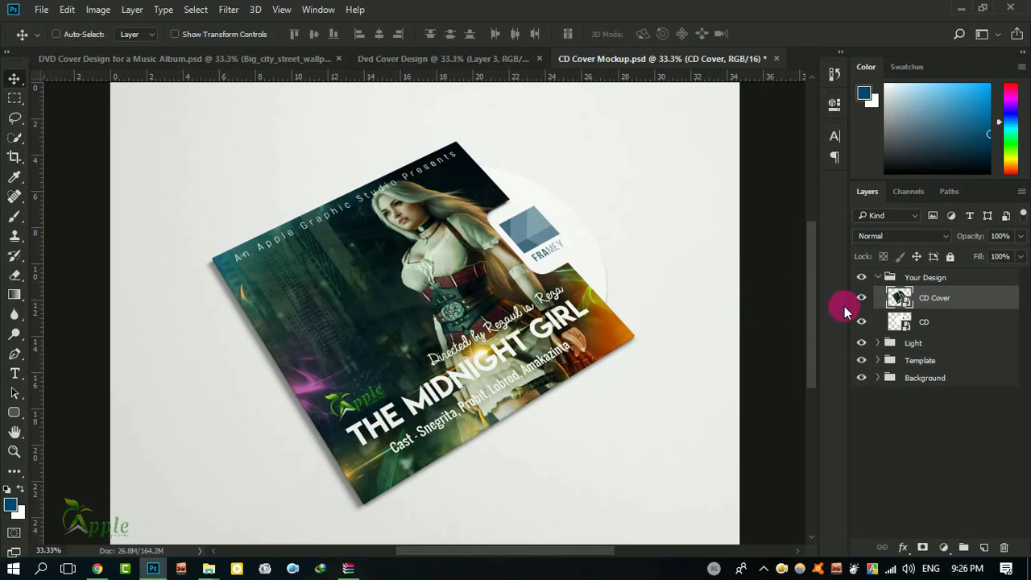
{"action": "double_click", "coordinate": [899, 321]}
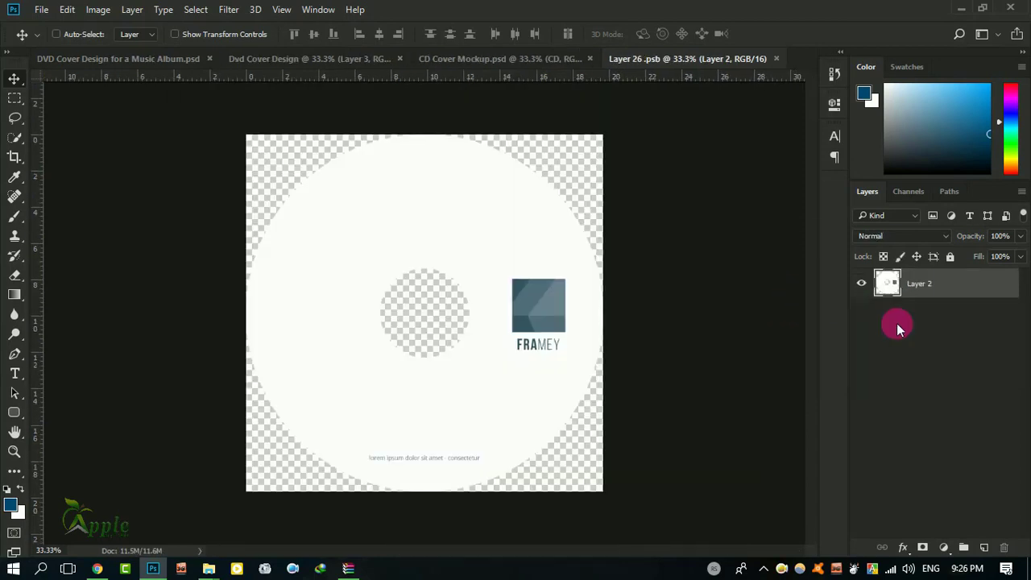
{"action": "left_click", "coordinate": [774, 59]}
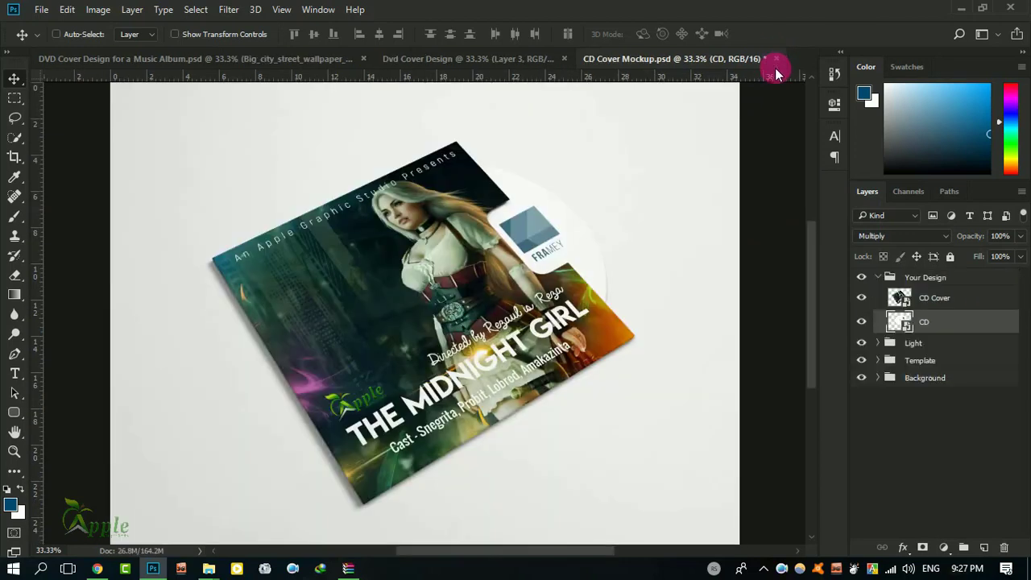
{"action": "left_click", "coordinate": [894, 385]}
{"action": "left_click", "coordinate": [878, 379]}
{"action": "left_click", "coordinate": [900, 403]}
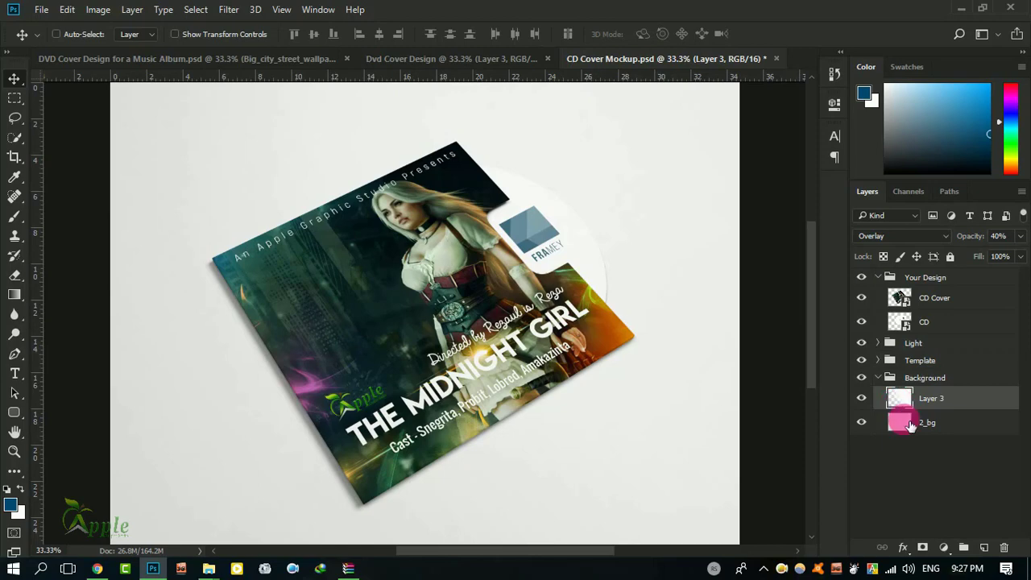
{"action": "double_click", "coordinate": [910, 424]}
{"action": "left_click", "coordinate": [773, 126]}
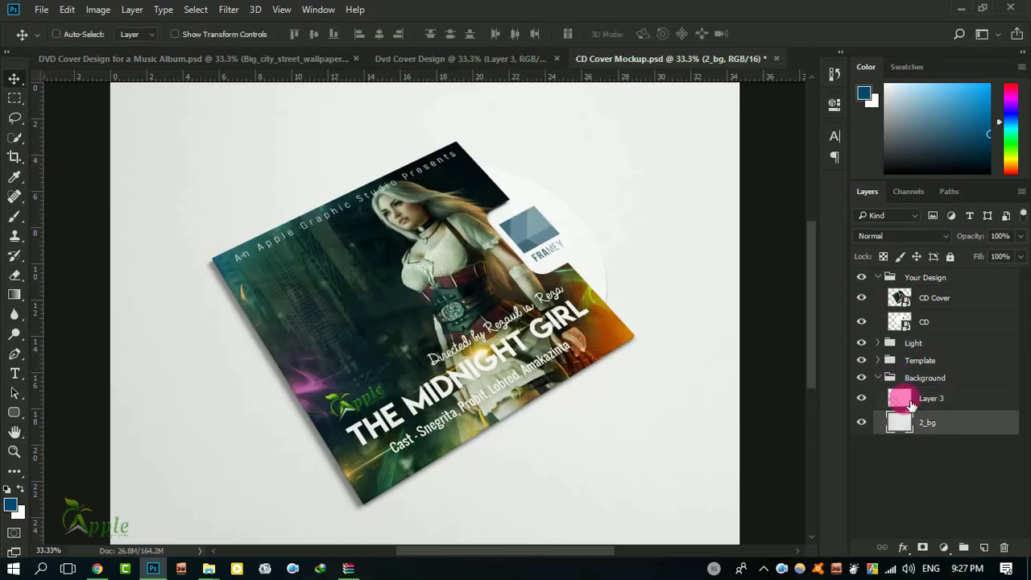
Step: Give Layer 3 a Color Overlay in dark grey #181818
{"action": "left_click", "coordinate": [910, 403]}
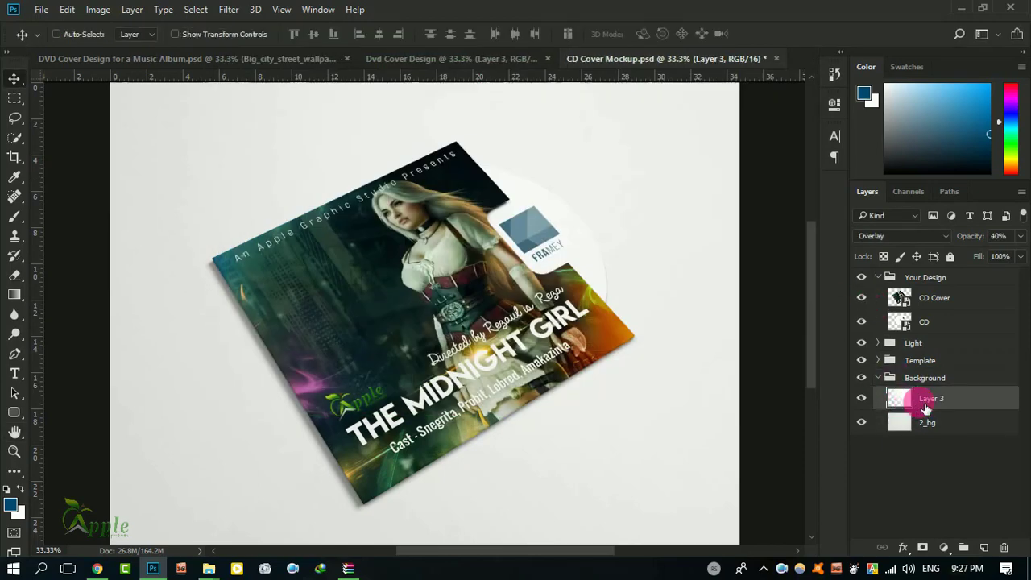
{"action": "double_click", "coordinate": [978, 402]}
{"action": "left_click_drag", "start_coordinate": [499, 71], "coordinate": [868, 103]}
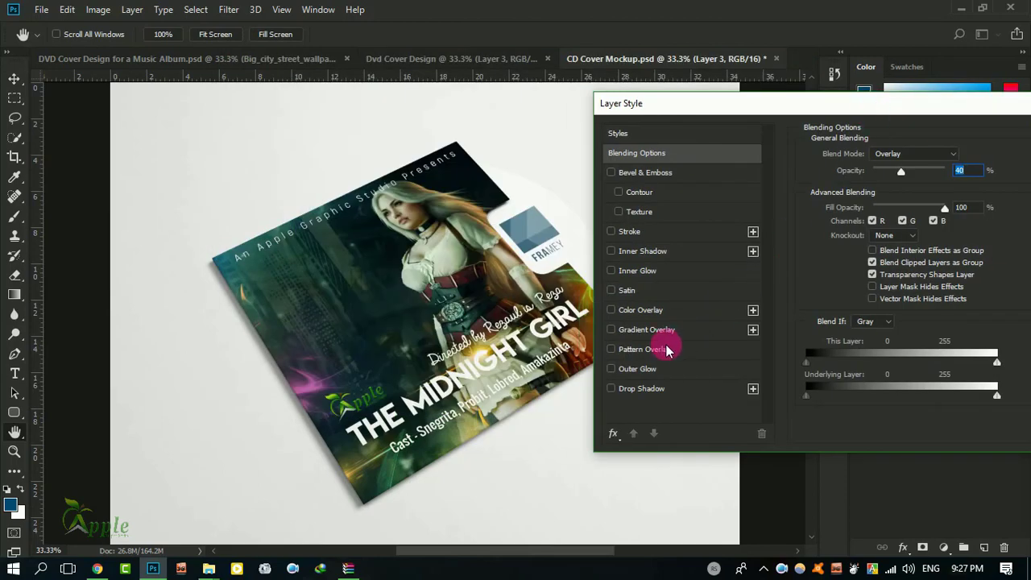
{"action": "left_click", "coordinate": [648, 310]}
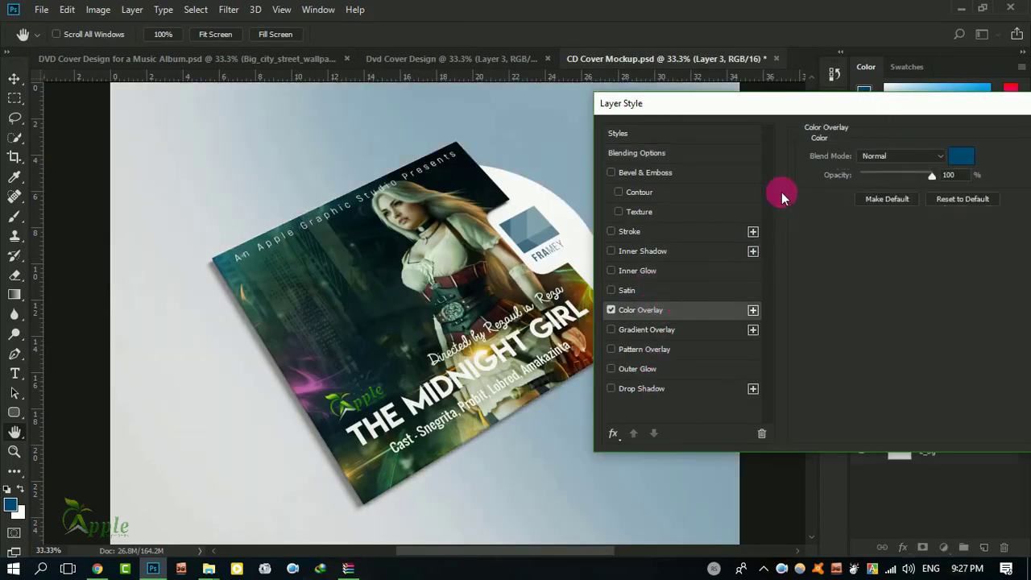
{"action": "left_click_drag", "start_coordinate": [807, 108], "coordinate": [877, 149]}
{"action": "left_click", "coordinate": [1021, 198]}
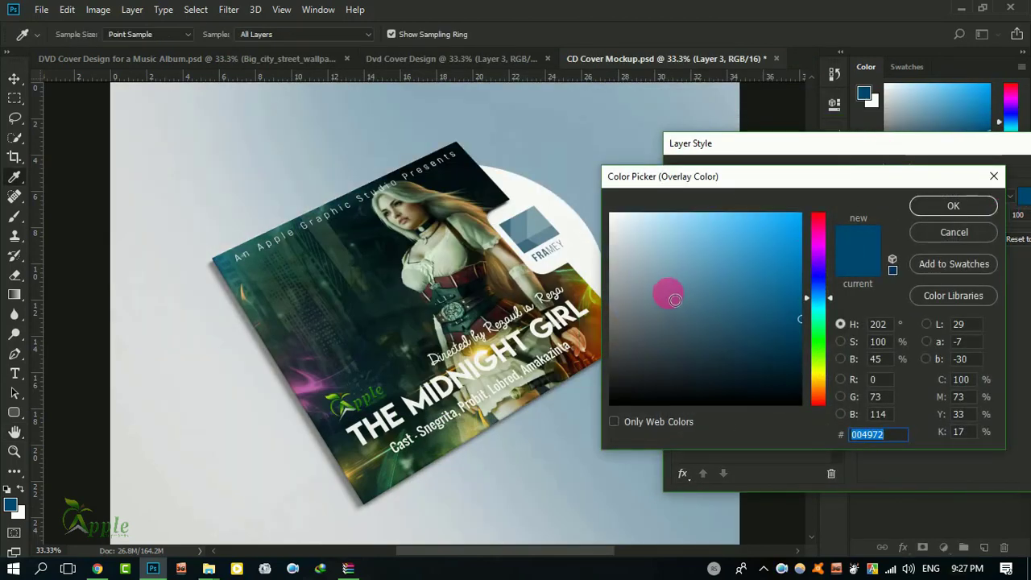
{"action": "left_click", "coordinate": [616, 391]}
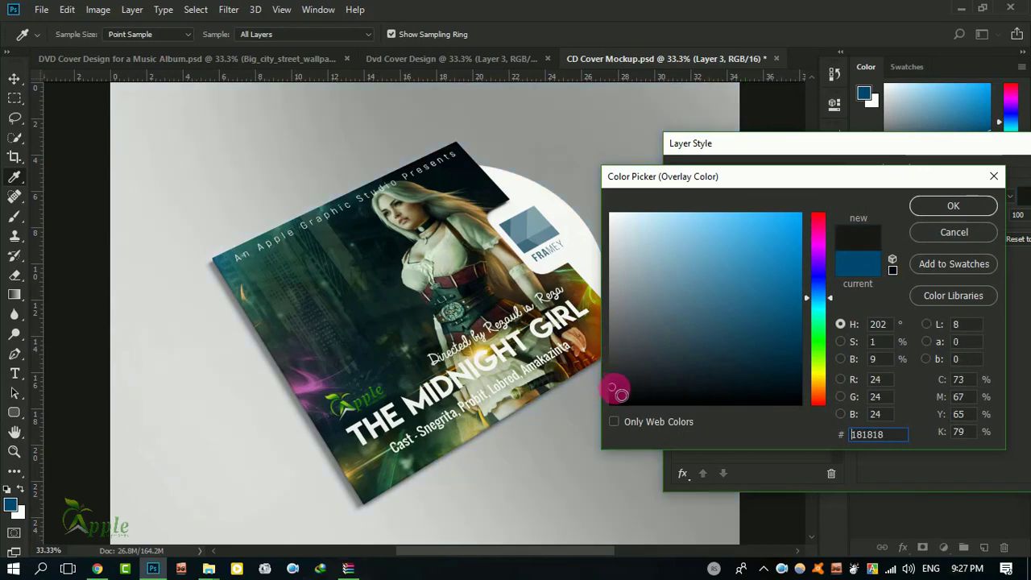
{"action": "left_click", "coordinate": [953, 206]}
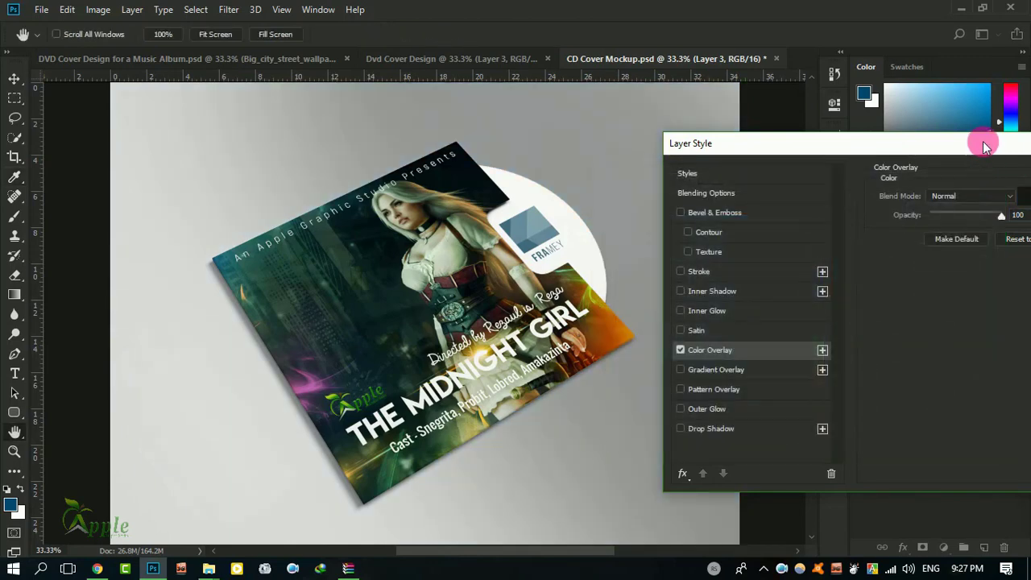
{"action": "left_click_drag", "start_coordinate": [985, 142], "coordinate": [626, 299]}
{"action": "left_click", "coordinate": [810, 333]}
Step: Add a Color Overlay with lowered opacity to the 2_bg layer
{"action": "double_click", "coordinate": [894, 450]}
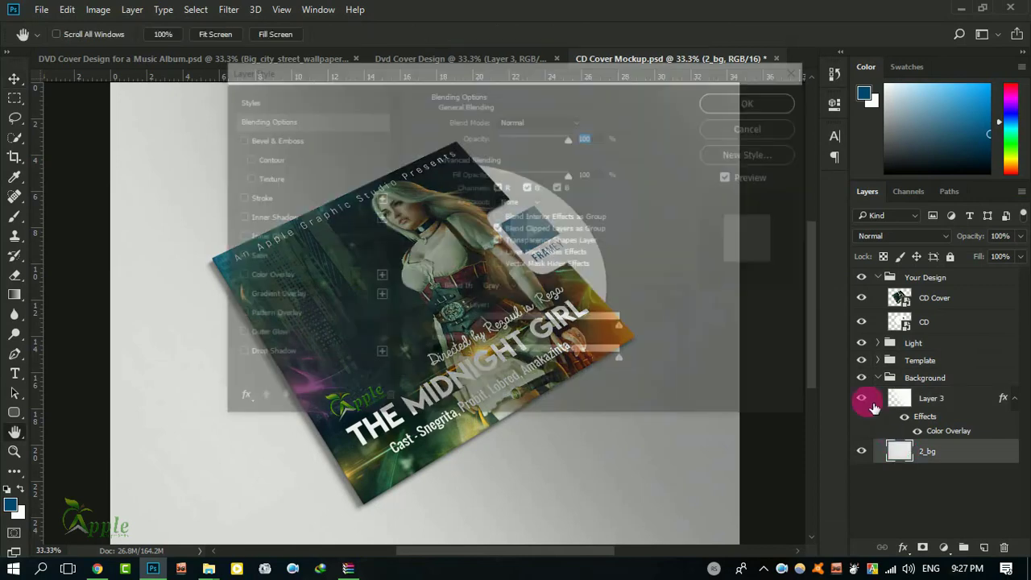
{"action": "left_click_drag", "start_coordinate": [605, 81], "coordinate": [971, 192]}
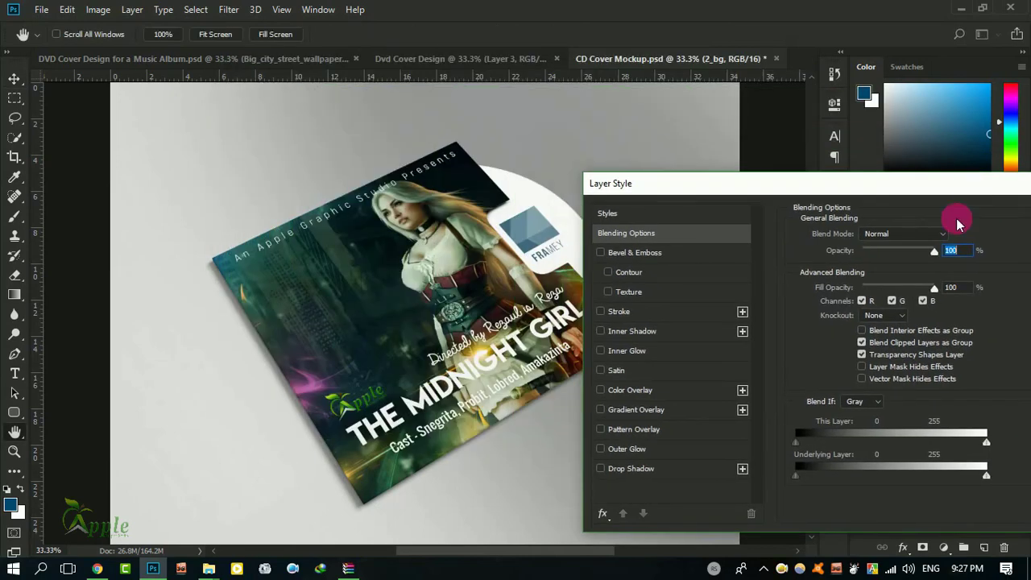
{"action": "left_click", "coordinate": [633, 390]}
{"action": "left_click_drag", "start_coordinate": [898, 187], "coordinate": [889, 199]}
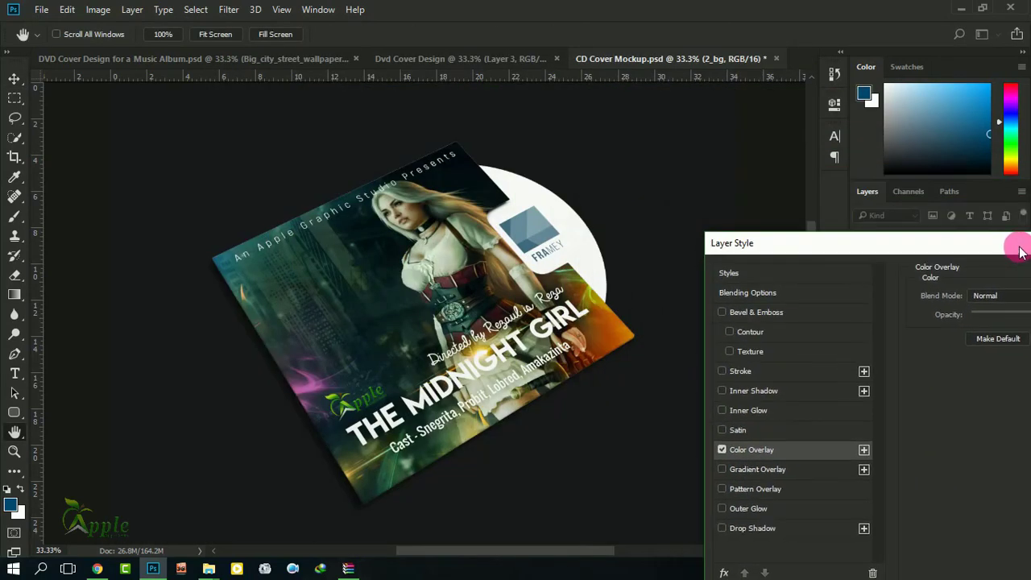
{"action": "mouse_move", "coordinate": [913, 267]}
{"action": "left_mouse_down"}
{"action": "mouse_move", "coordinate": [874, 269]}
{"action": "mouse_move", "coordinate": [895, 274]}
{"action": "left_mouse_up"}
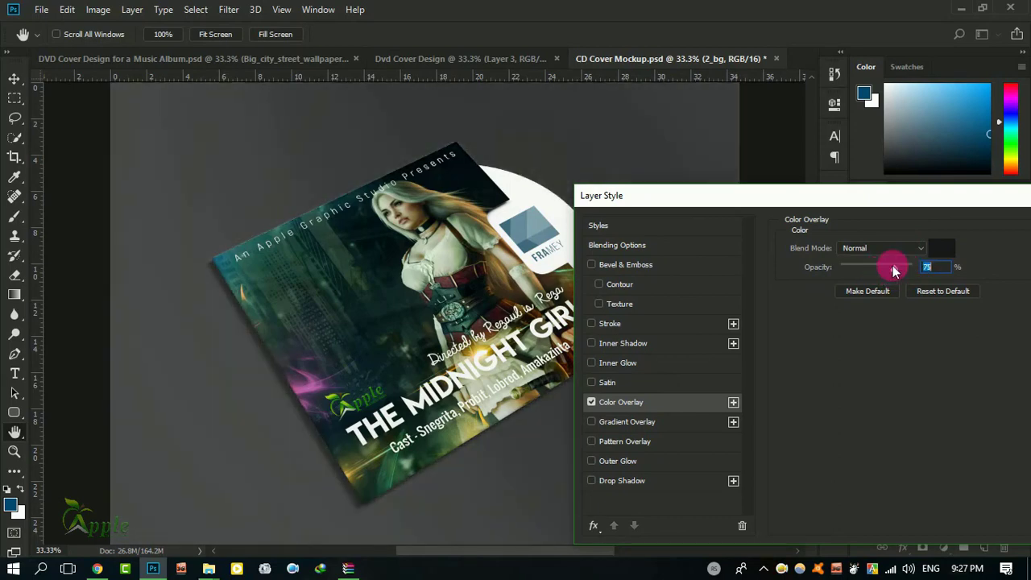
{"action": "left_click_drag", "start_coordinate": [922, 206], "coordinate": [720, 391]}
{"action": "left_click", "coordinate": [782, 414]}
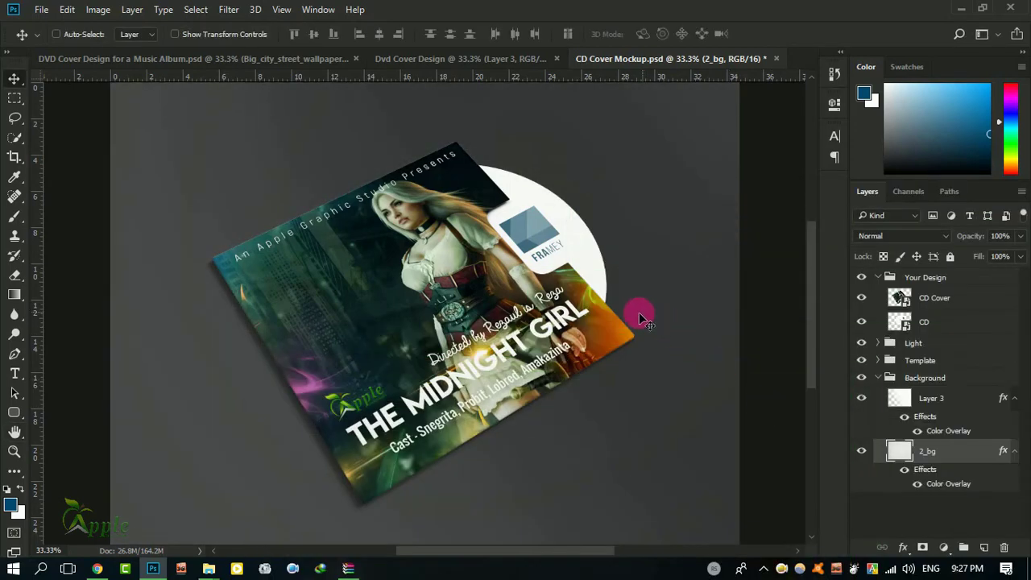
{"action": "left_click", "coordinate": [879, 407]}
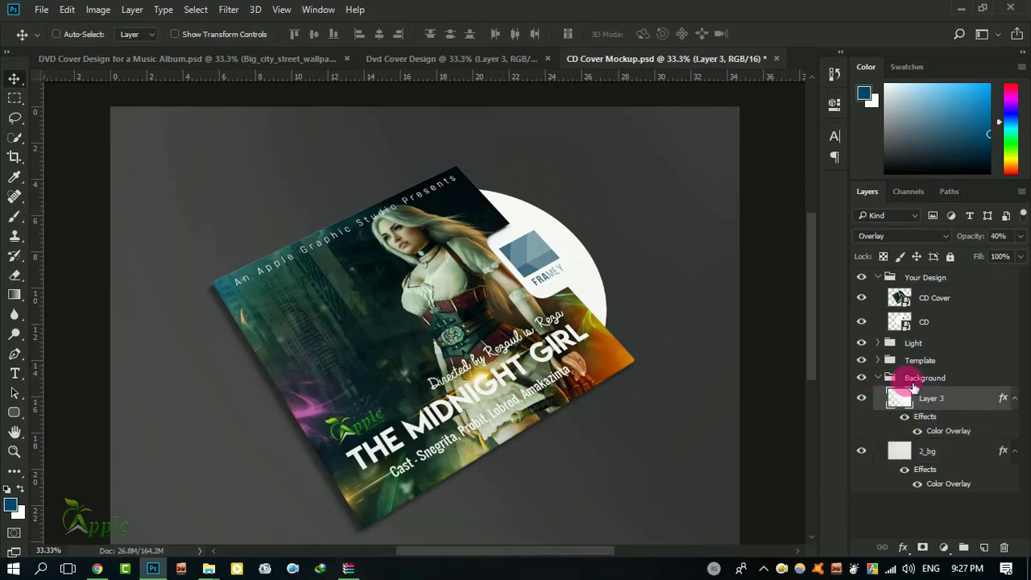
Step: Drag the cover art into Layer 26.psb, clip it to the disc, nudge it right, and save
{"action": "left_click", "coordinate": [885, 378]}
{"action": "left_click", "coordinate": [909, 324]}
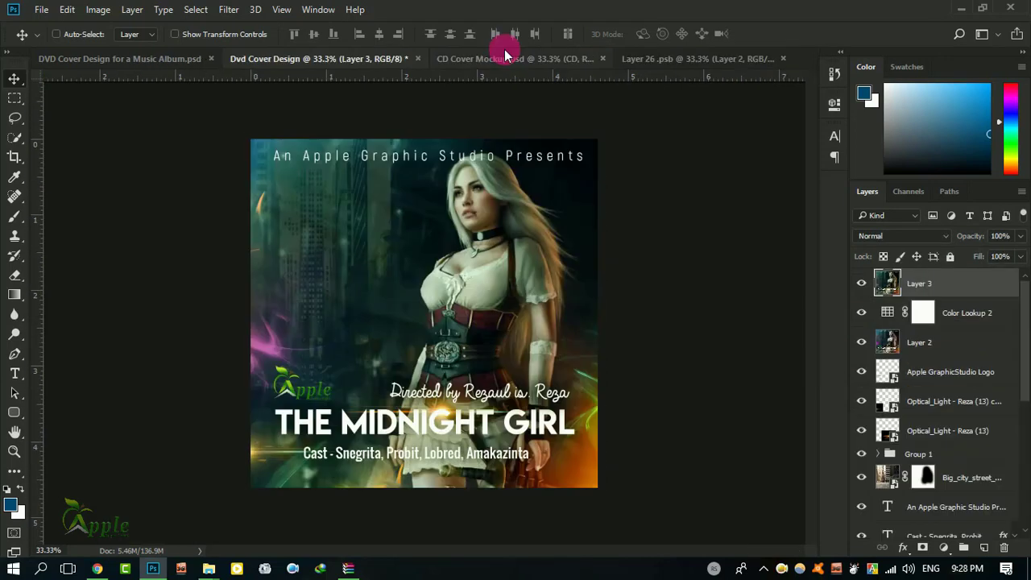
{"action": "mouse_move", "coordinate": [496, 140]}
{"action": "left_mouse_down"}
{"action": "mouse_move", "coordinate": [667, 87]}
{"action": "mouse_move", "coordinate": [435, 313]}
{"action": "left_mouse_up"}
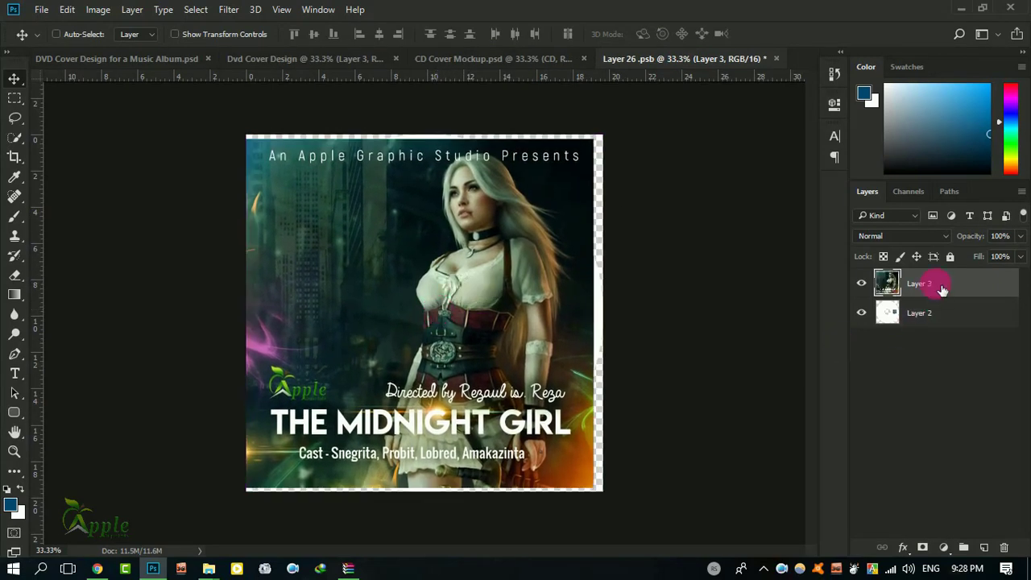
{"action": "right_click", "coordinate": [936, 288]}
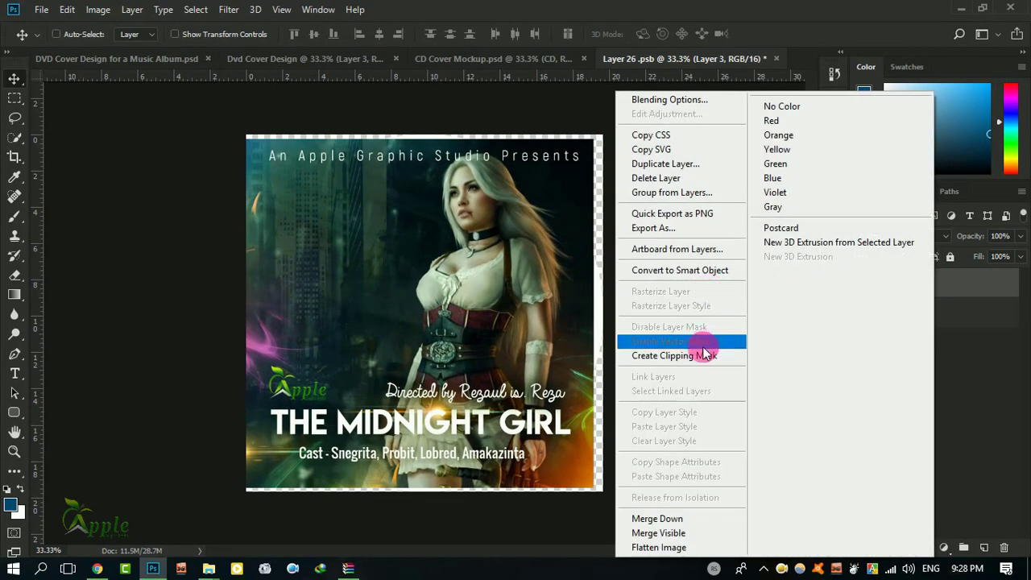
{"action": "left_click", "coordinate": [699, 356]}
{"action": "left_click_drag", "start_coordinate": [516, 297], "coordinate": [548, 290]}
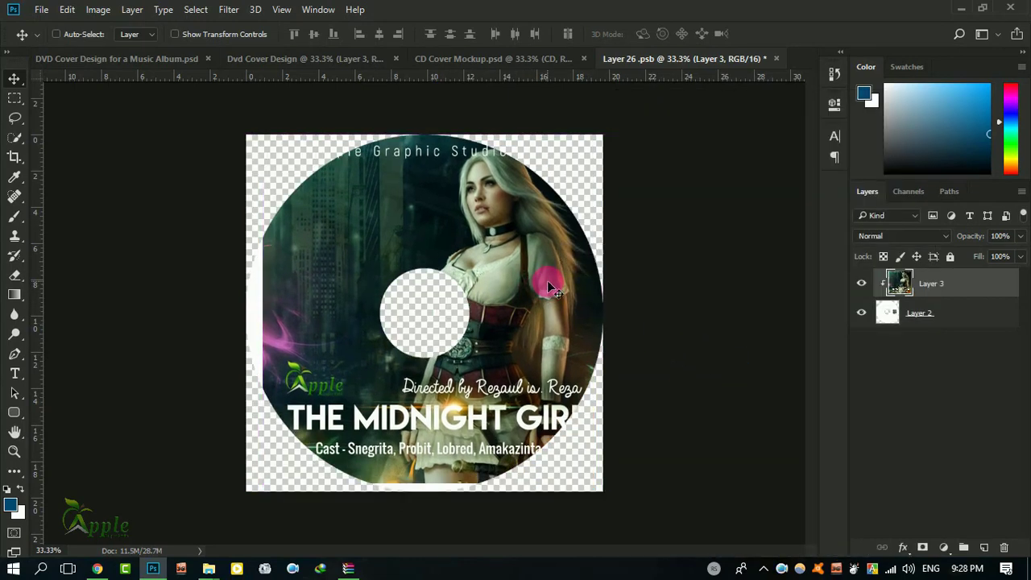
{"action": "left_click", "coordinate": [776, 58]}
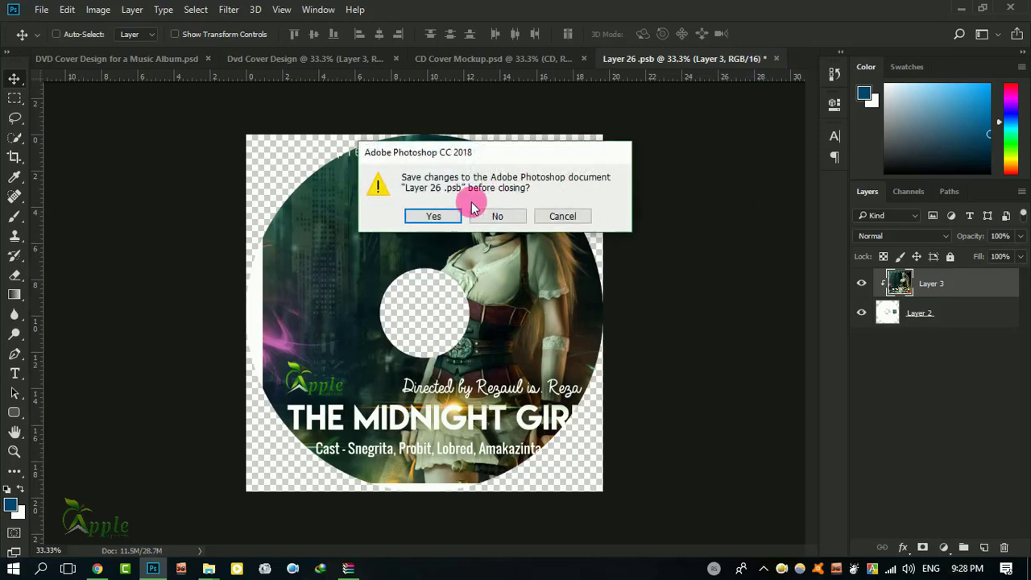
{"action": "left_click", "coordinate": [439, 216]}
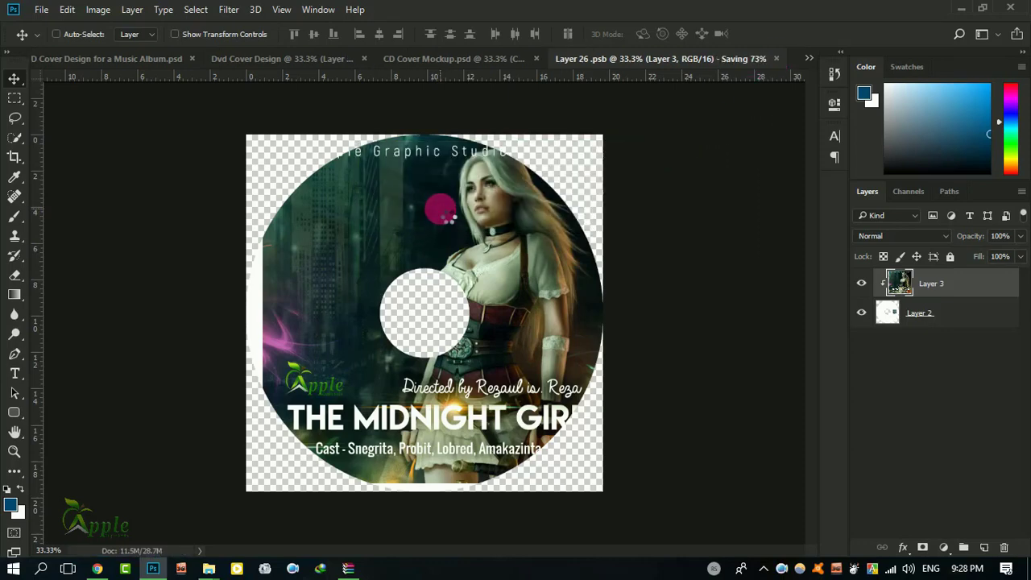
Step: Darken the disc artwork's midtones with Curves (input 144 to output 114), then save Layer 26.psb
{"action": "left_click", "coordinate": [628, 56]}
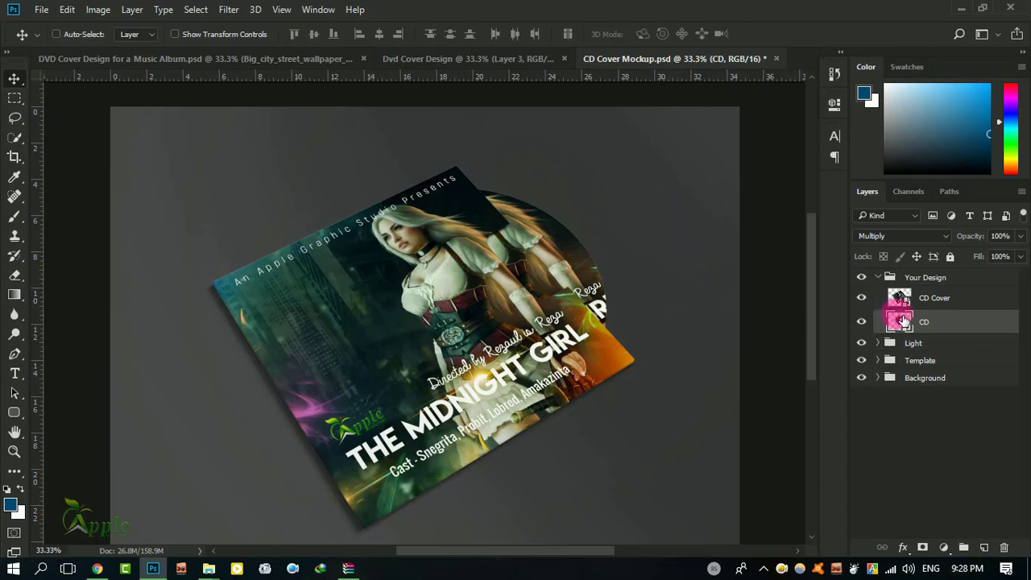
{"action": "double_click", "coordinate": [900, 321]}
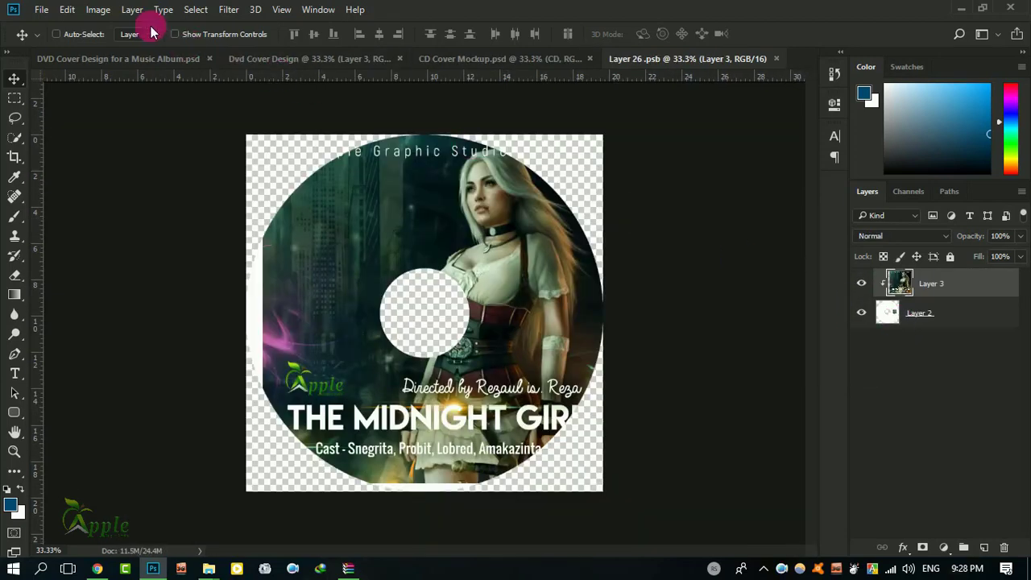
{"action": "left_click", "coordinate": [105, 10]}
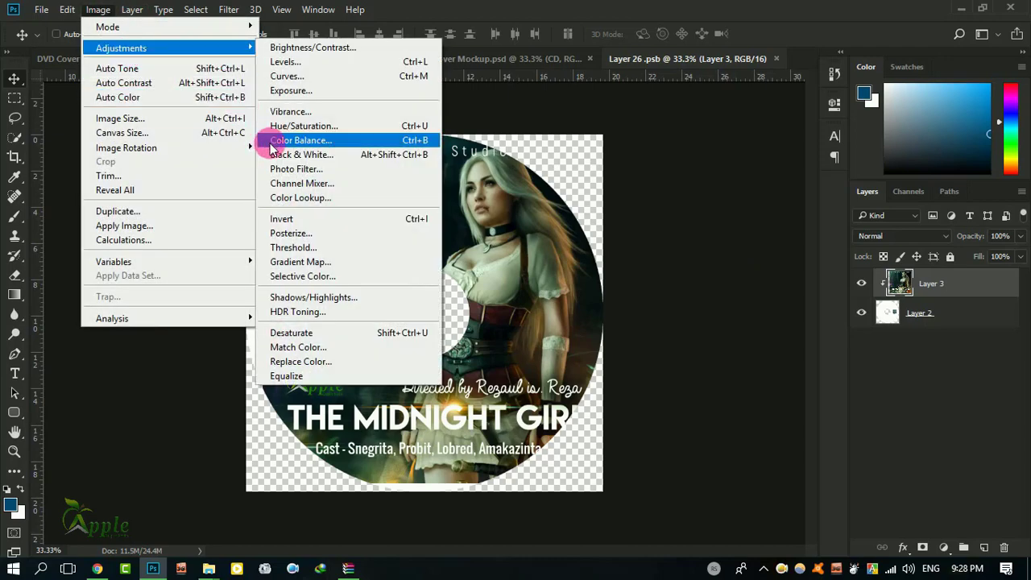
{"action": "mouse_move", "coordinate": [120, 47]}
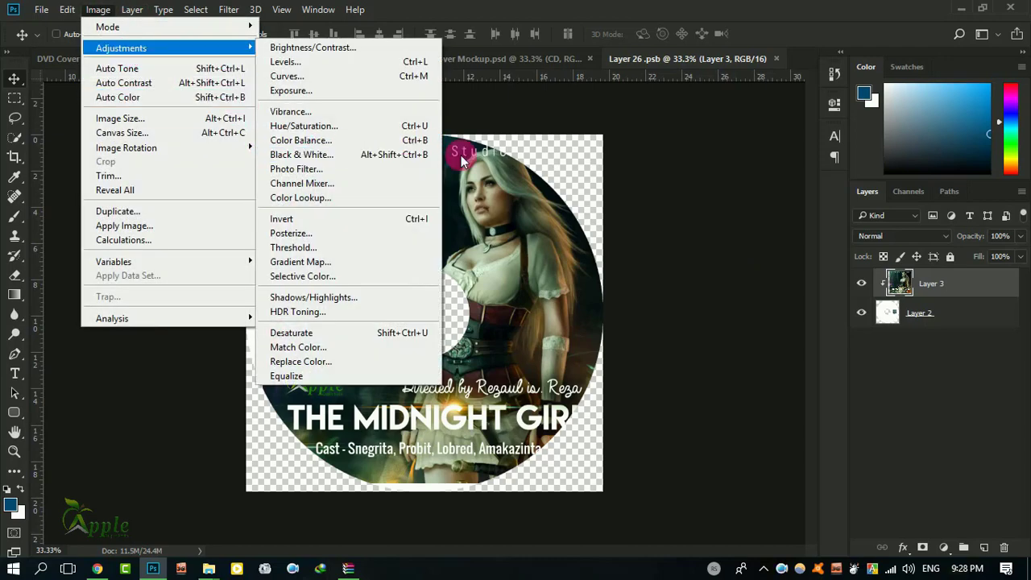
{"action": "left_click", "coordinate": [919, 285]}
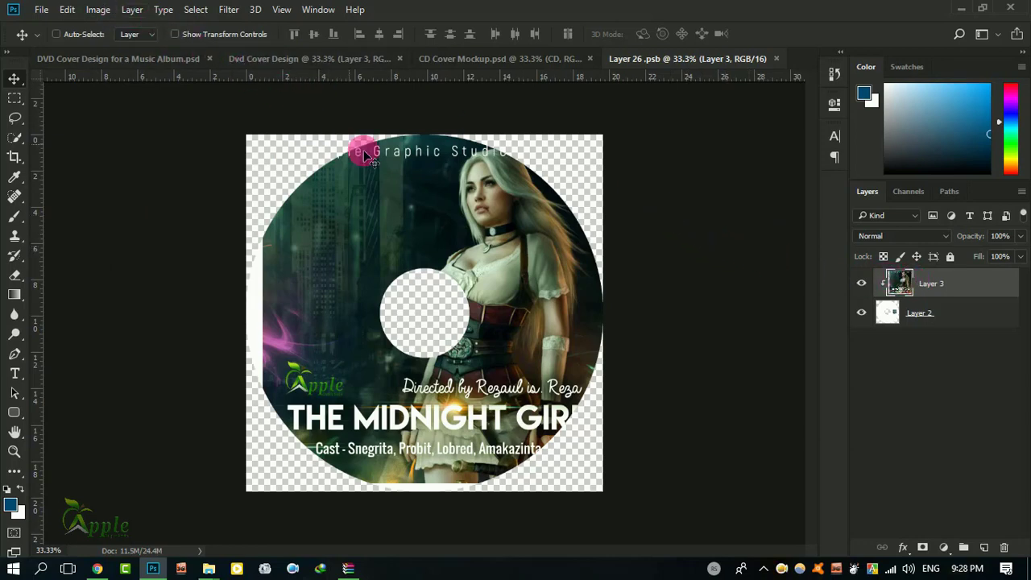
{"action": "left_click", "coordinate": [98, 12]}
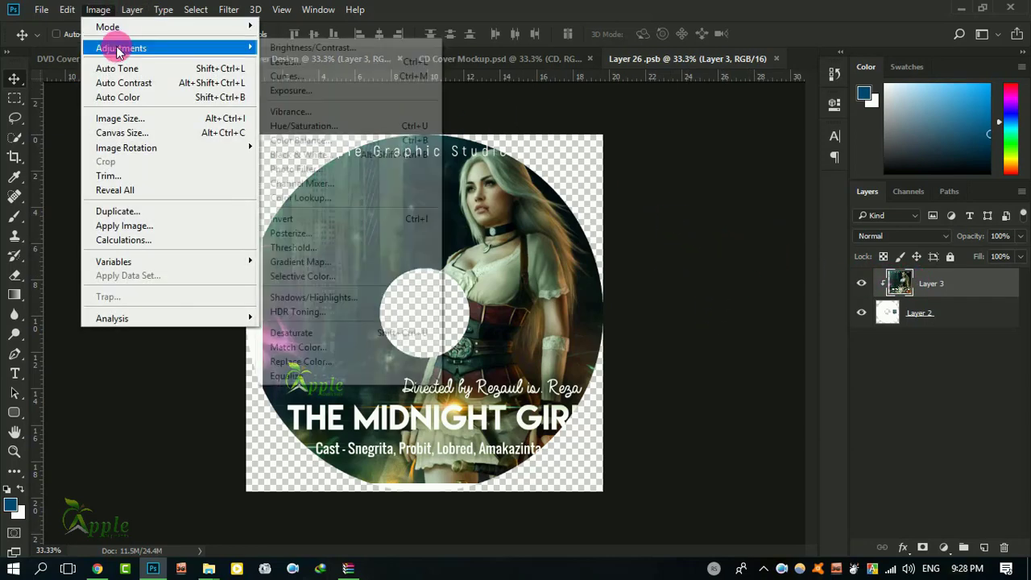
{"action": "mouse_move", "coordinate": [121, 48]}
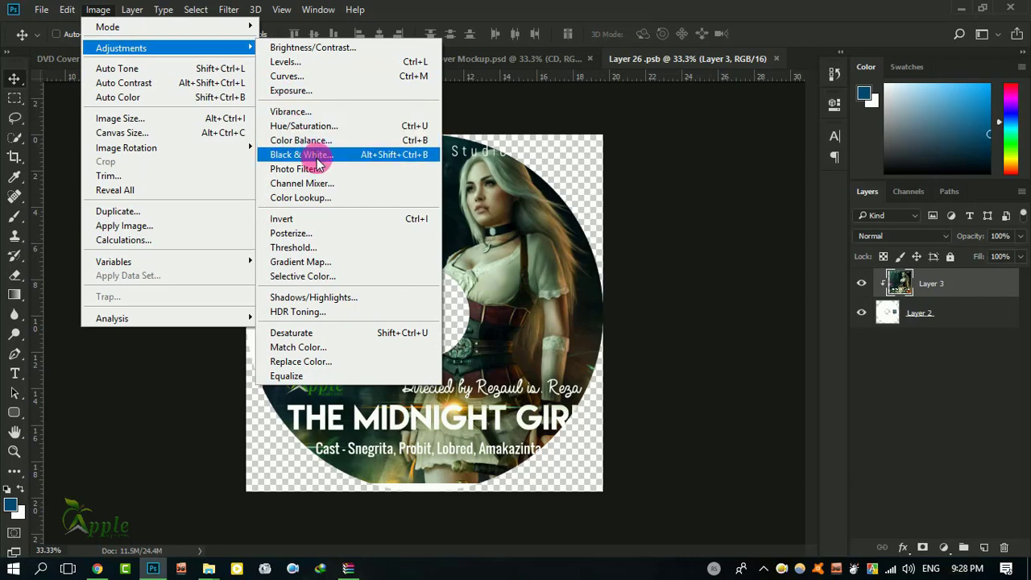
{"action": "left_click", "coordinate": [310, 75]}
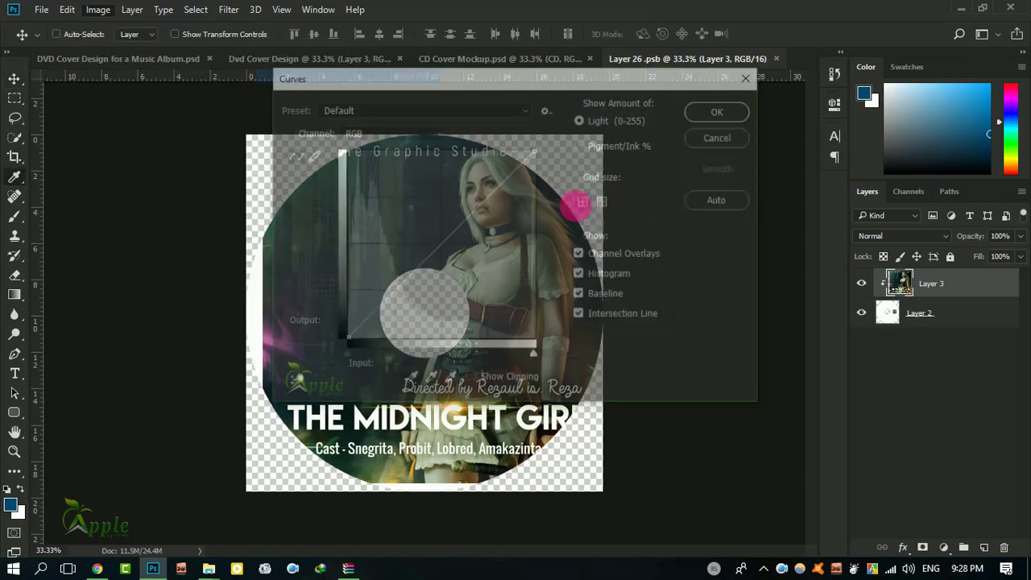
{"action": "left_click_drag", "start_coordinate": [570, 78], "coordinate": [860, 134]}
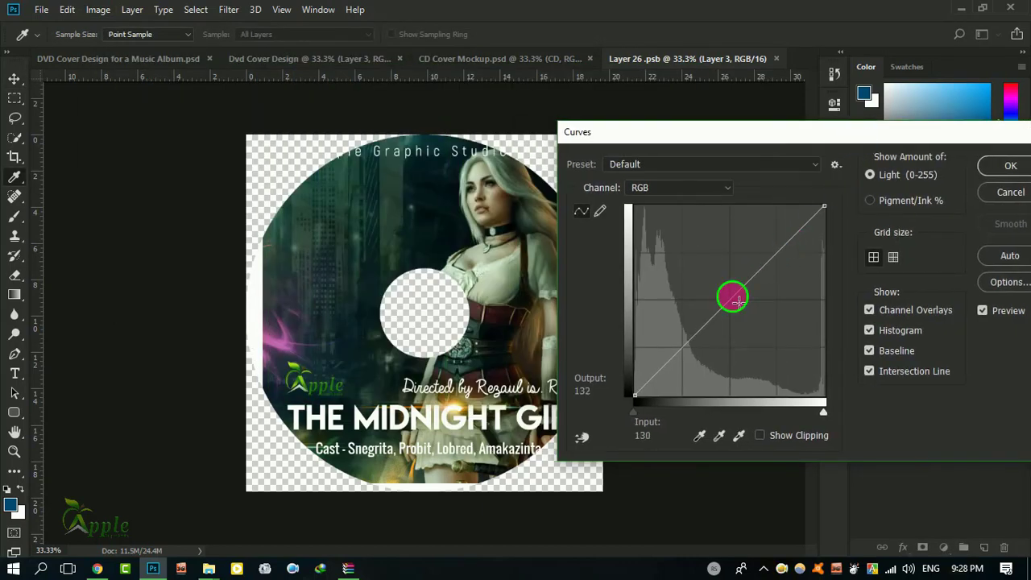
{"action": "left_click_drag", "start_coordinate": [738, 300], "coordinate": [748, 316]}
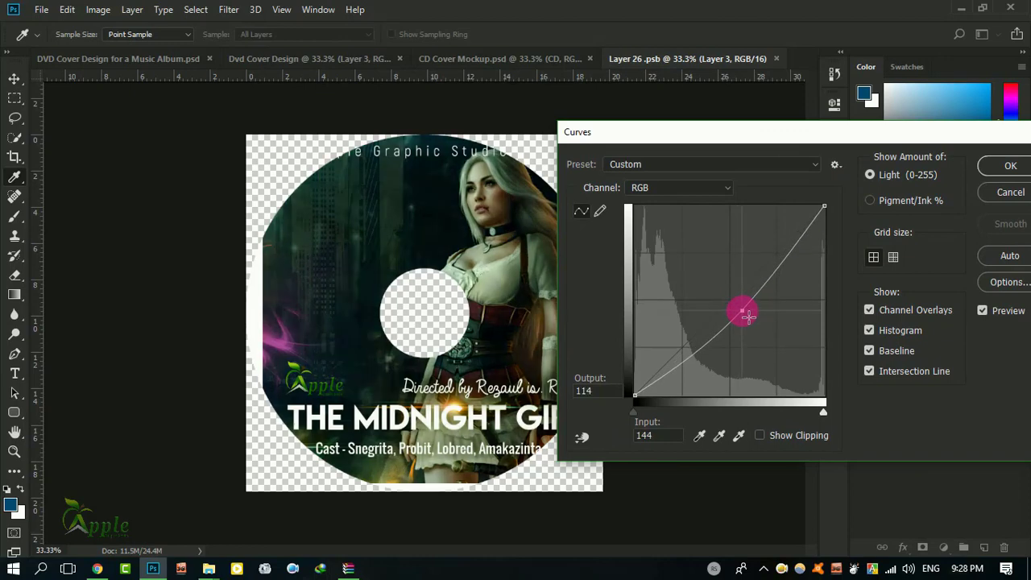
{"action": "left_click", "coordinate": [1006, 164]}
{"action": "left_click", "coordinate": [777, 59]}
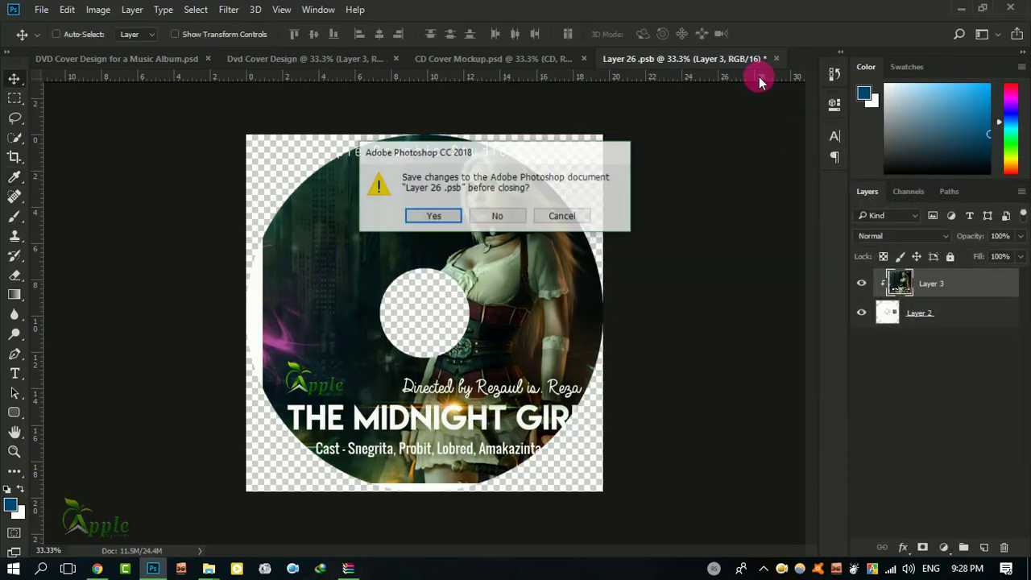
{"action": "left_click", "coordinate": [427, 216]}
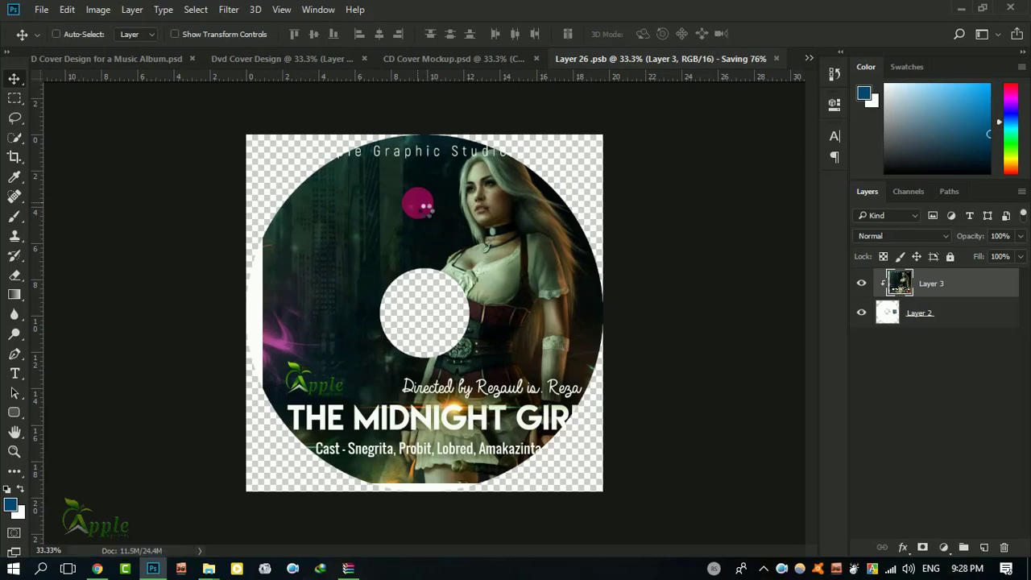